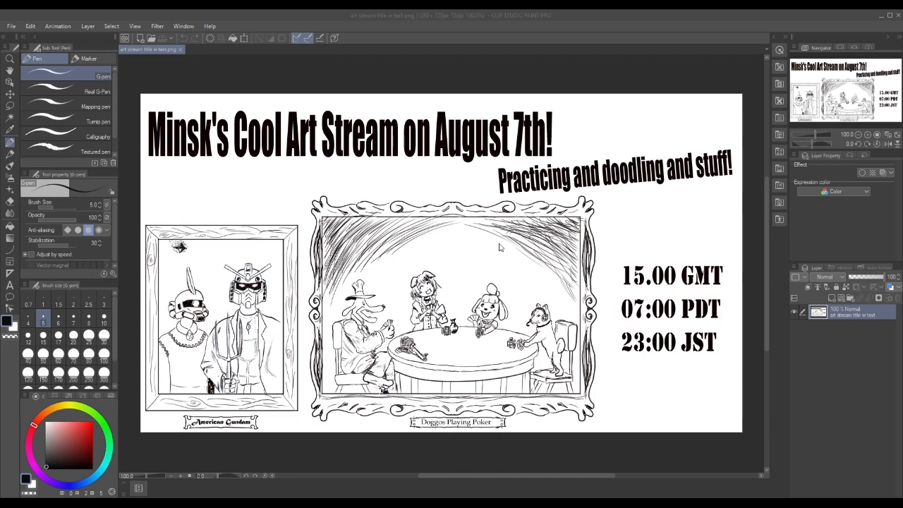
pyautogui.moveTo(433, 176)
pyautogui.mouseDown()
pyautogui.moveTo(409, 175)
pyautogui.moveTo(370, 286)
pyautogui.moveTo(568, 324)
pyautogui.moveTo(360, 236)
pyautogui.moveTo(628, 208)
pyautogui.moveTo(438, 310)
pyautogui.moveTo(403, 394)
pyautogui.moveTo(434, 234)
pyautogui.moveTo(631, 268)
pyautogui.moveTo(371, 307)
pyautogui.moveTo(230, 261)
pyautogui.moveTo(424, 240)
pyautogui.moveTo(585, 261)
pyautogui.moveTo(319, 322)
pyautogui.moveTo(497, 353)
pyautogui.moveTo(399, 201)
pyautogui.moveTo(576, 194)
pyautogui.moveTo(422, 293)
pyautogui.moveTo(486, 353)
pyautogui.moveTo(321, 257)
pyautogui.moveTo(468, 175)
pyautogui.moveTo(453, 282)
pyautogui.moveTo(360, 361)
pyautogui.moveTo(508, 265)
pyautogui.moveTo(530, 169)
pyautogui.moveTo(669, 269)
pyautogui.moveTo(525, 257)
pyautogui.moveTo(401, 182)
pyautogui.moveTo(288, 247)
pyautogui.moveTo(402, 329)
pyautogui.moveTo(542, 343)
pyautogui.moveTo(627, 271)
pyautogui.moveTo(531, 390)
pyautogui.moveTo(467, 187)
pyautogui.moveTo(323, 227)
pyautogui.moveTo(464, 295)
pyautogui.moveTo(423, 383)
pyautogui.moveTo(417, 236)
pyautogui.moveTo(511, 143)
pyautogui.moveTo(422, 240)
pyautogui.moveTo(551, 319)
pyautogui.moveTo(310, 278)
pyautogui.moveTo(556, 262)
pyautogui.moveTo(592, 206)
pyautogui.moveTo(357, 230)
pyautogui.moveTo(471, 306)
pyautogui.moveTo(321, 349)
pyautogui.moveTo(521, 219)
pyautogui.moveTo(453, 172)
pyautogui.moveTo(429, 246)
pyautogui.moveTo(543, 352)
pyautogui.moveTo(407, 255)
pyautogui.moveTo(593, 180)
pyautogui.moveTo(412, 203)
pyautogui.moveTo(541, 265)
pyautogui.moveTo(408, 344)
pyautogui.moveTo(534, 247)
pyautogui.moveTo(574, 190)
pyautogui.moveTo(451, 282)
pyautogui.moveTo(442, 364)
pyautogui.moveTo(528, 270)
pyautogui.moveTo(552, 189)
pyautogui.moveTo(508, 295)
pyautogui.moveTo(402, 349)
pyautogui.moveTo(550, 220)
pyautogui.moveTo(487, 164)
pyautogui.moveTo(232, 244)
pyautogui.moveTo(348, 200)
pyautogui.moveTo(557, 326)
pyautogui.moveTo(498, 201)
pyautogui.moveTo(369, 347)
pyautogui.moveTo(321, 217)
pyautogui.moveTo(515, 336)
pyautogui.moveTo(606, 209)
pyautogui.moveTo(432, 325)
pyautogui.moveTo(311, 256)
pyautogui.moveTo(472, 315)
pyautogui.moveTo(559, 227)
pyautogui.moveTo(445, 314)
pyautogui.moveTo(397, 371)
pyautogui.moveTo(559, 303)
pyautogui.moveTo(618, 249)
pyautogui.moveTo(397, 223)
pyautogui.moveTo(495, 185)
pyautogui.moveTo(417, 294)
pyautogui.moveTo(511, 341)
pyautogui.mouseUp()
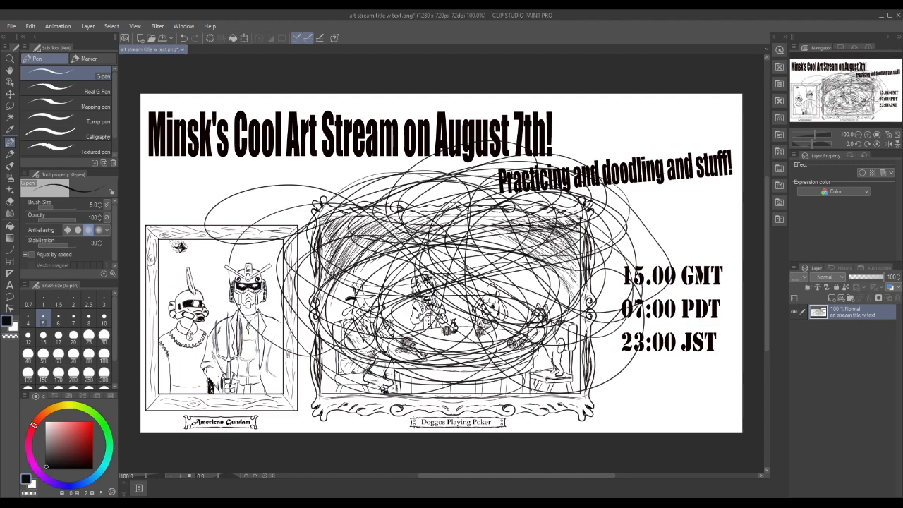
pyautogui.click(30, 26)
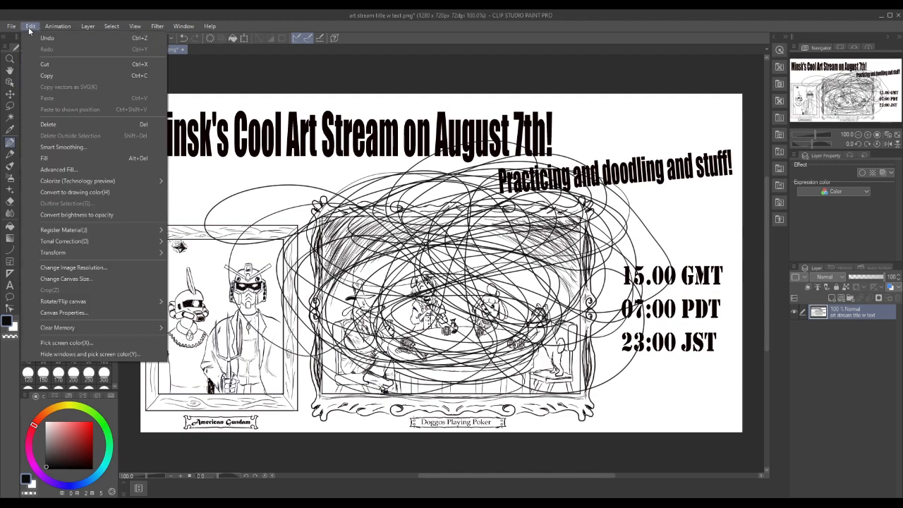
pyautogui.click(38, 39)
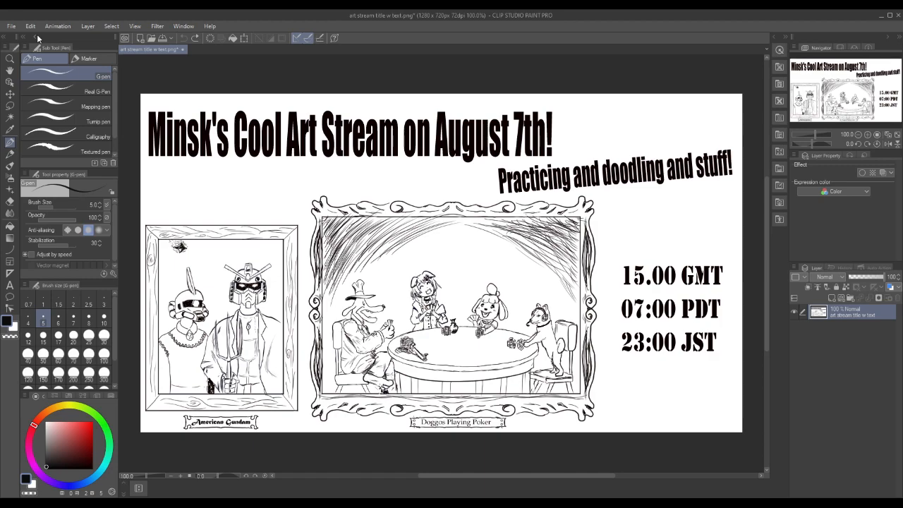
# Close the art stream title image without saving its changes
pyautogui.click(183, 50)
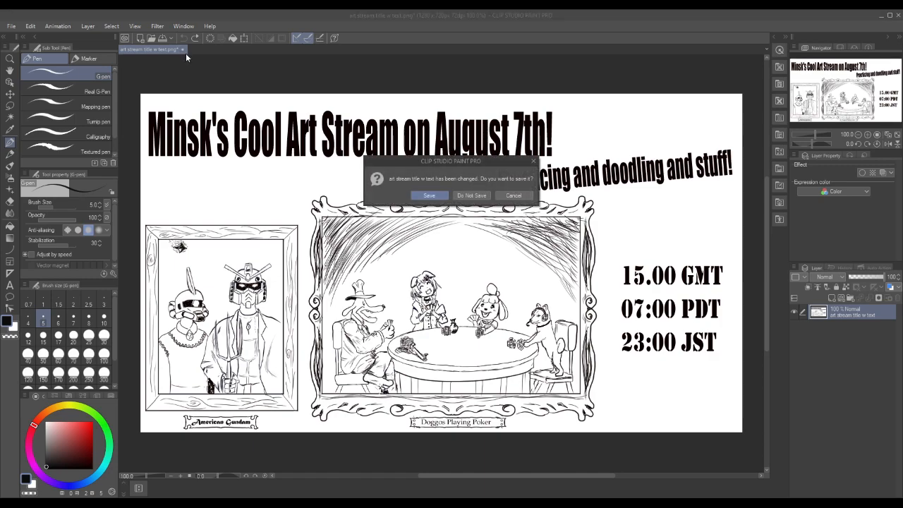
pyautogui.click(470, 197)
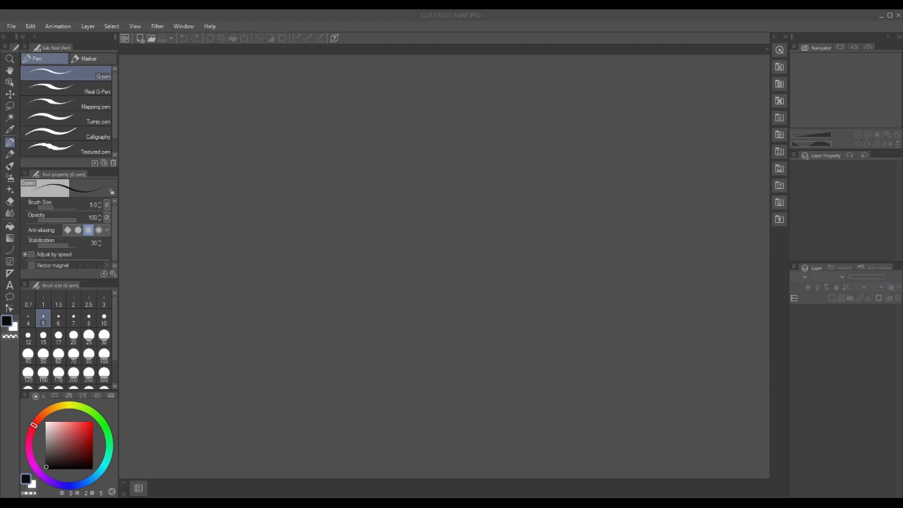
# Create a new illustration canvas 600 px wide and 420 px high at 72 resolution with white paper
pyautogui.click(11, 27)
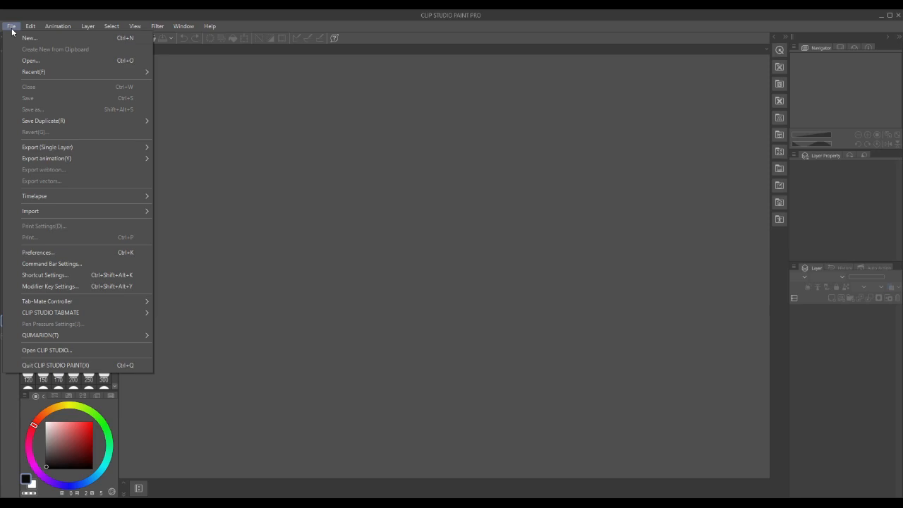
pyautogui.click(22, 39)
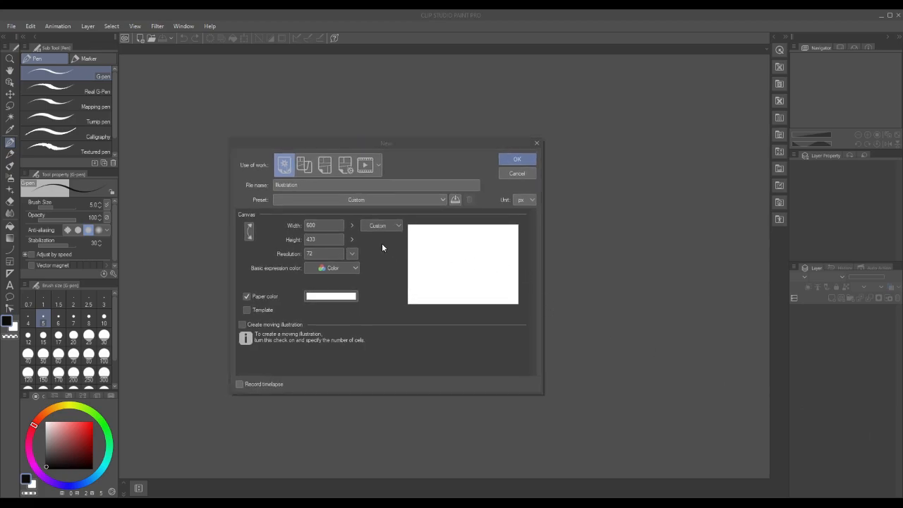
pyautogui.click(322, 225)
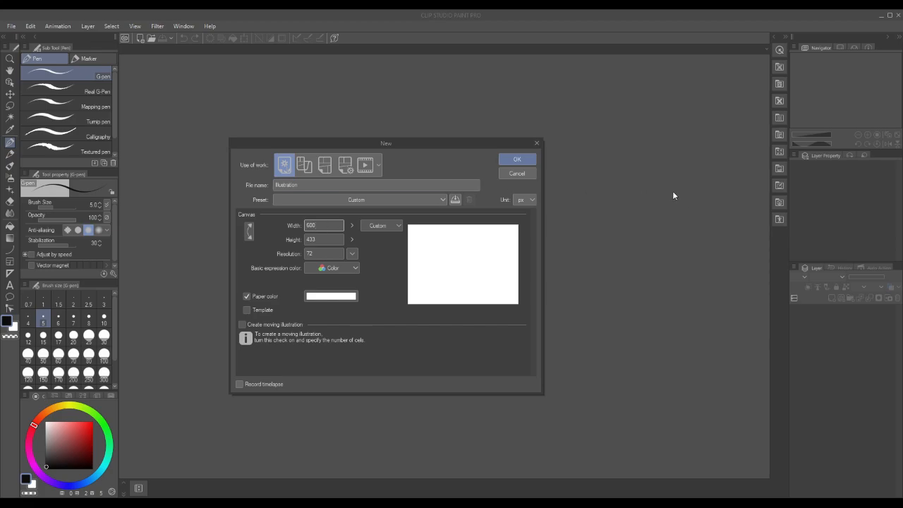
pyautogui.click(320, 240)
pyautogui.write('420')
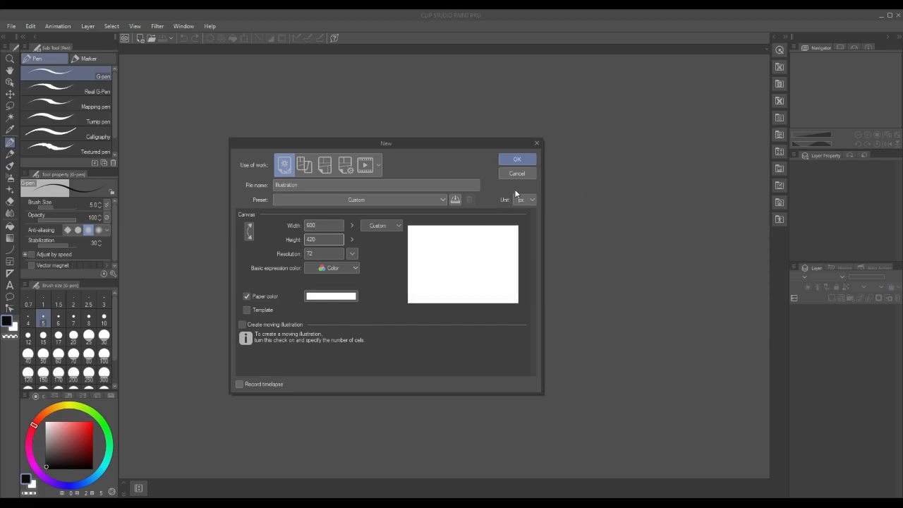
pyautogui.click(522, 161)
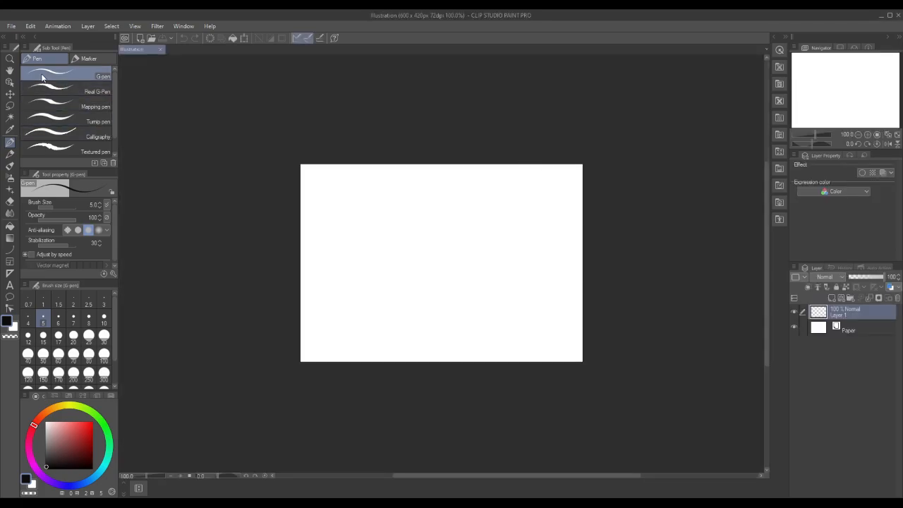
# Magnify the blank canvas to about 200% and centre it in the drawing area
pyautogui.click(9, 58)
pyautogui.click(379, 219)
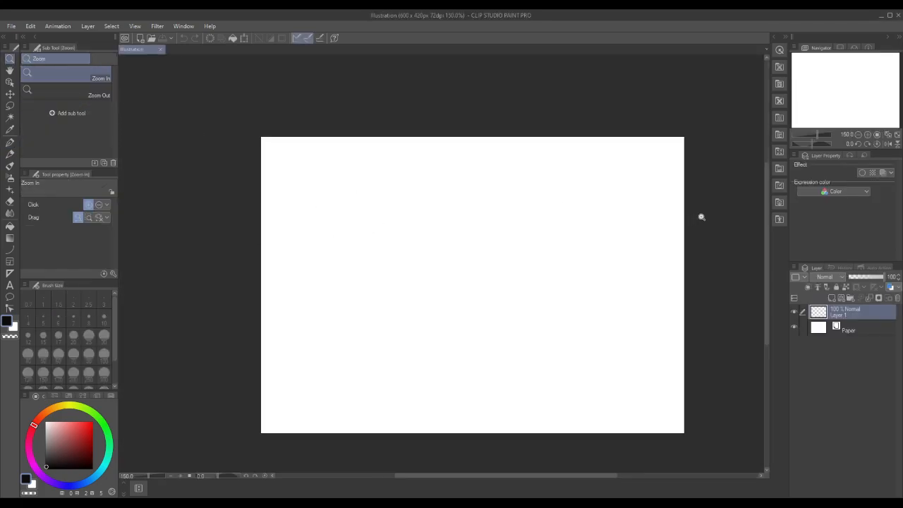
pyautogui.moveTo(766, 200); pyautogui.dragTo(764, 215)
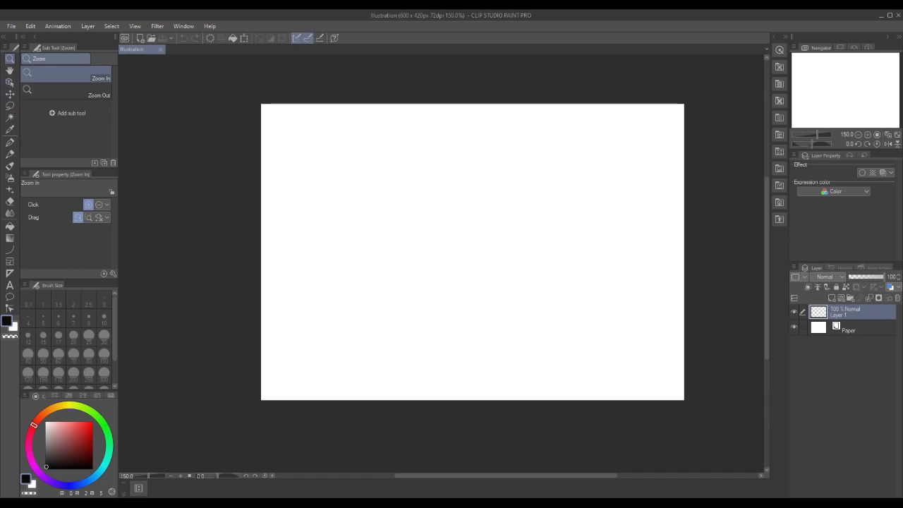
pyautogui.moveTo(409, 475); pyautogui.dragTo(415, 474)
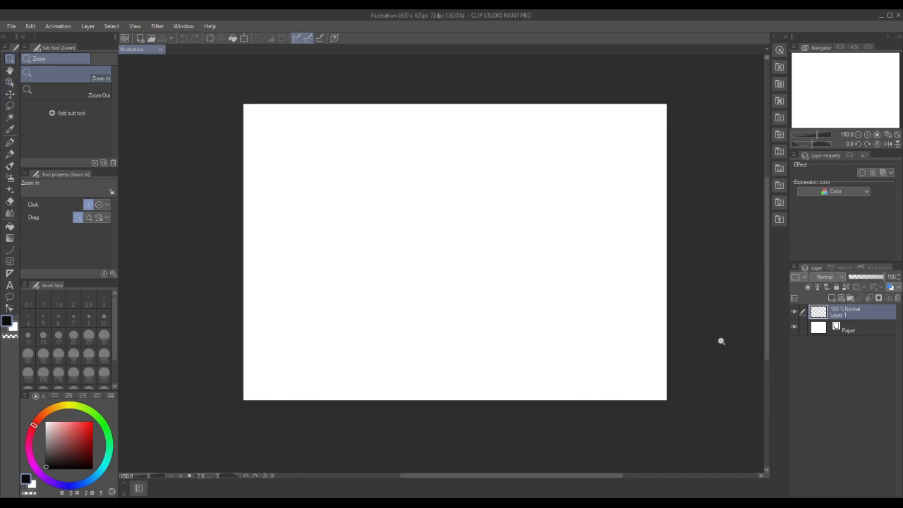
pyautogui.moveTo(770, 327); pyautogui.dragTo(768, 322)
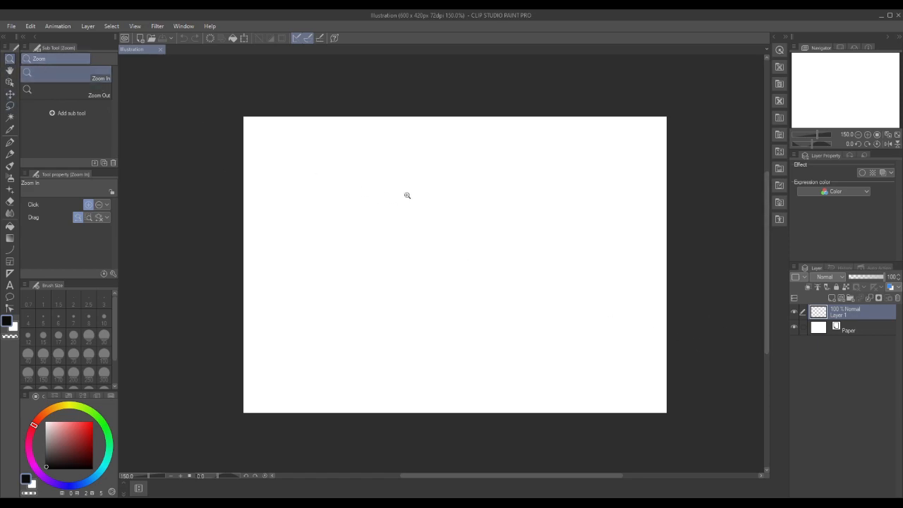
pyautogui.moveTo(604, 477); pyautogui.dragTo(606, 472)
pyautogui.click(596, 403)
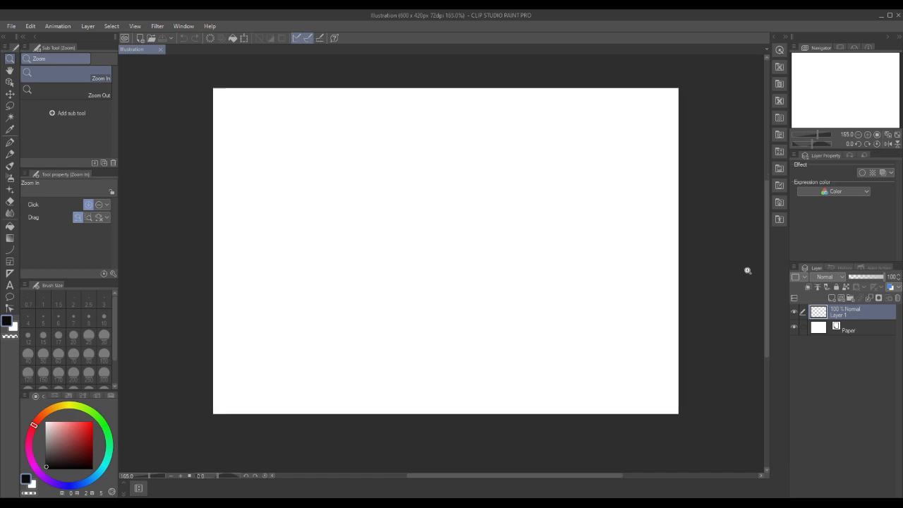
pyautogui.moveTo(767, 265); pyautogui.dragTo(767, 264)
pyautogui.click(482, 304)
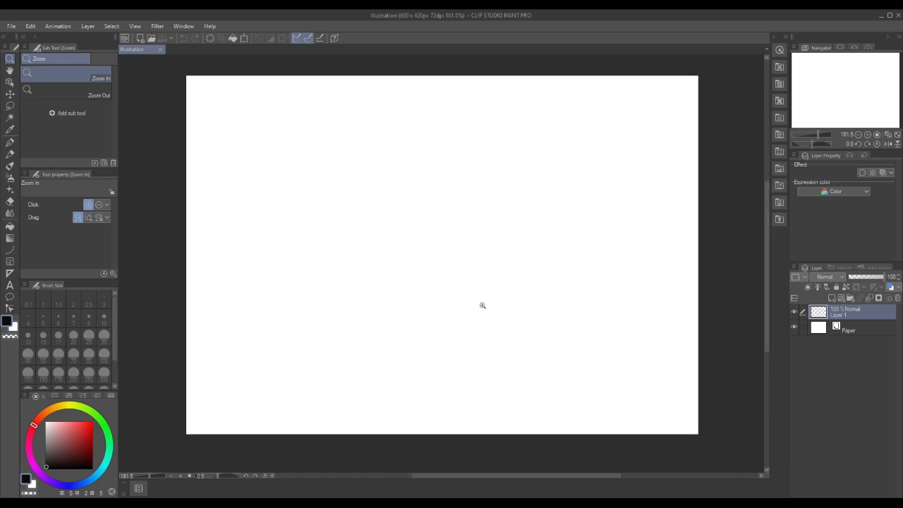
pyautogui.click(483, 304)
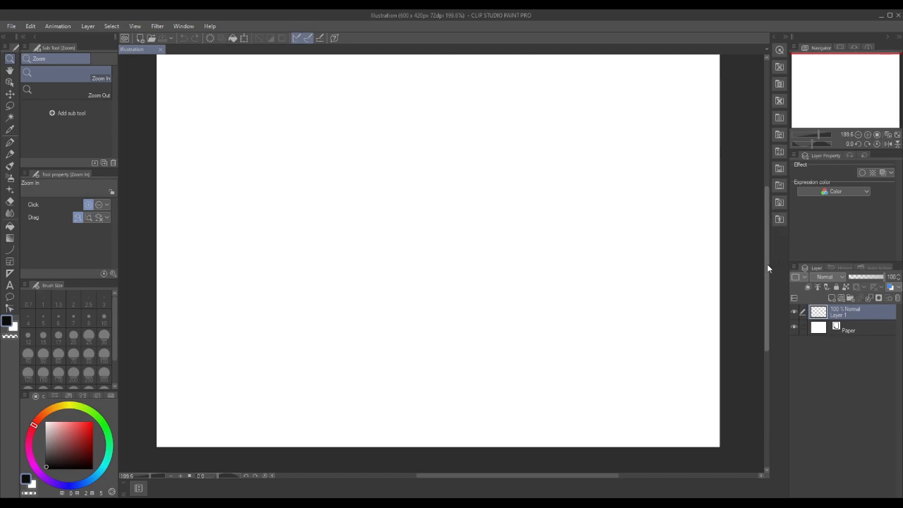
pyautogui.moveTo(766, 268); pyautogui.dragTo(765, 259)
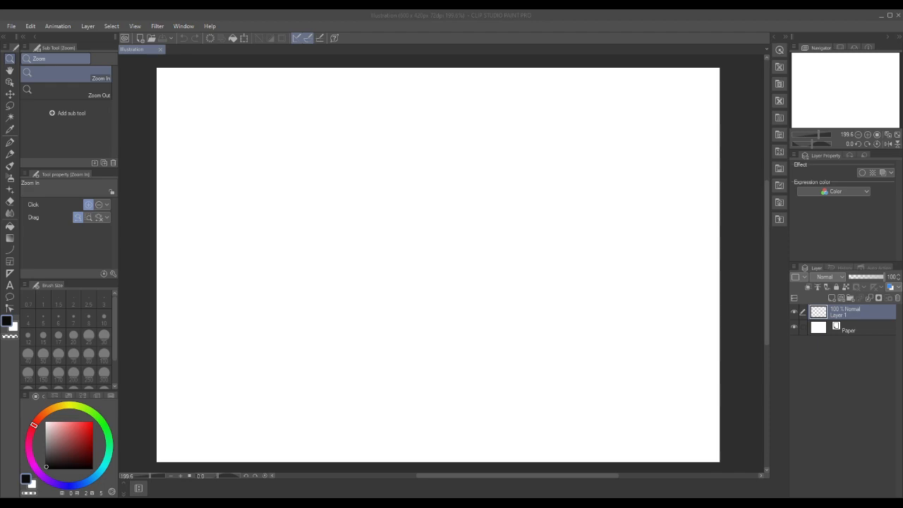
# Add the two-line credit text "Otiginal photo / by Viewfoto Studio" in the canvas's upper right corner and position it fully inside the canvas
pyautogui.click(10, 285)
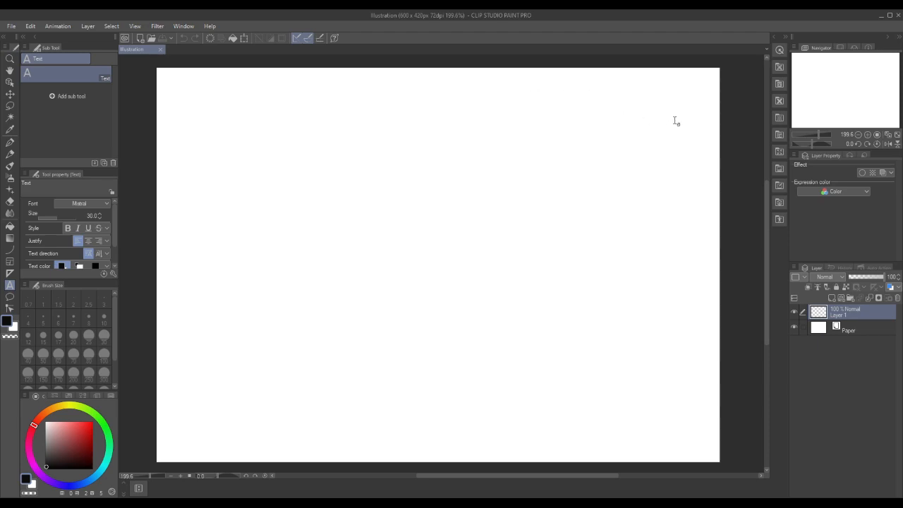
pyautogui.click(549, 91)
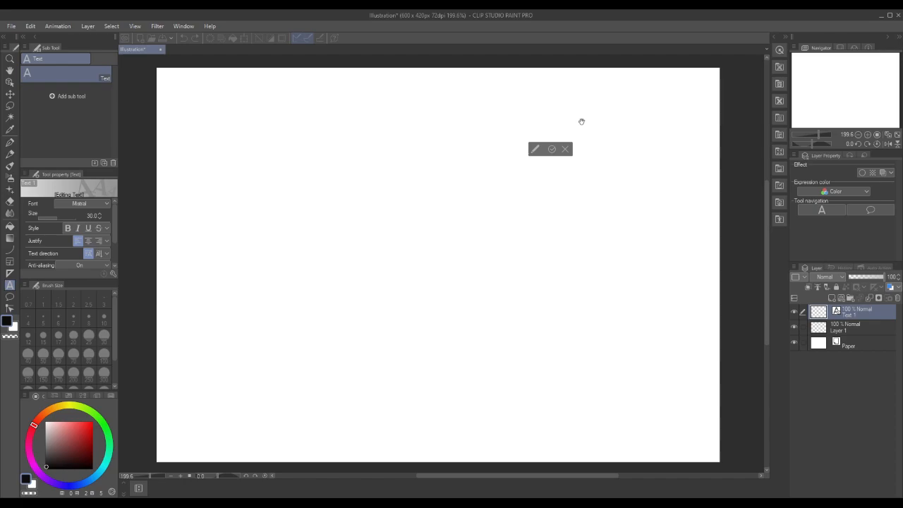
pyautogui.write('0t')
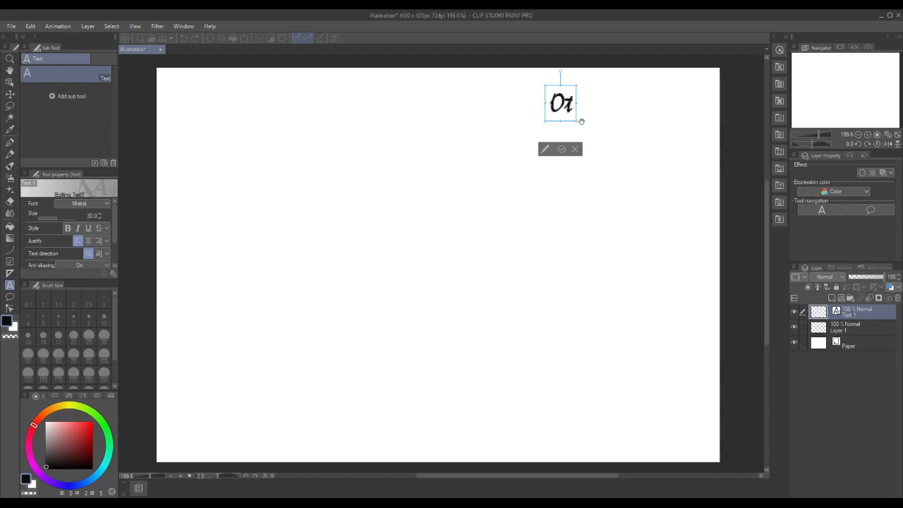
pyautogui.write('iginal po')
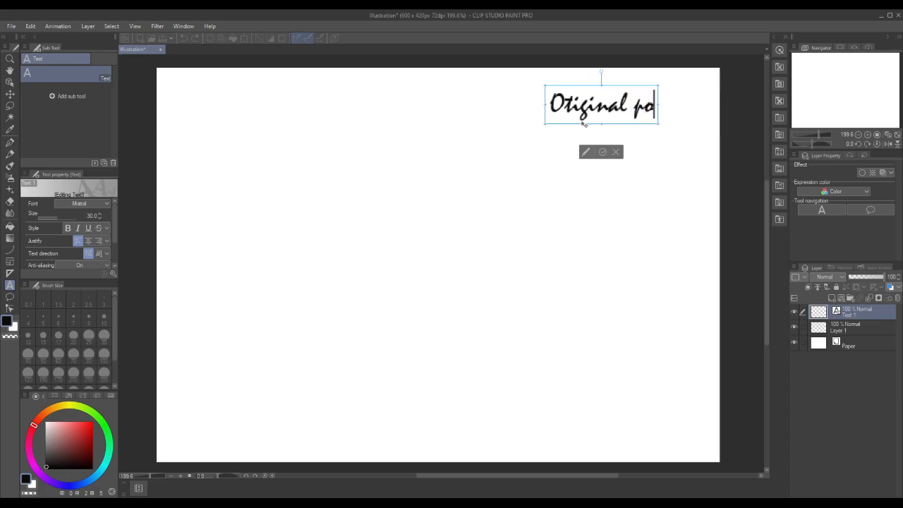
pyautogui.press('BackSpace')
pyautogui.write('hoto')
pyautogui.press('Return')
pyautogui.write('by')
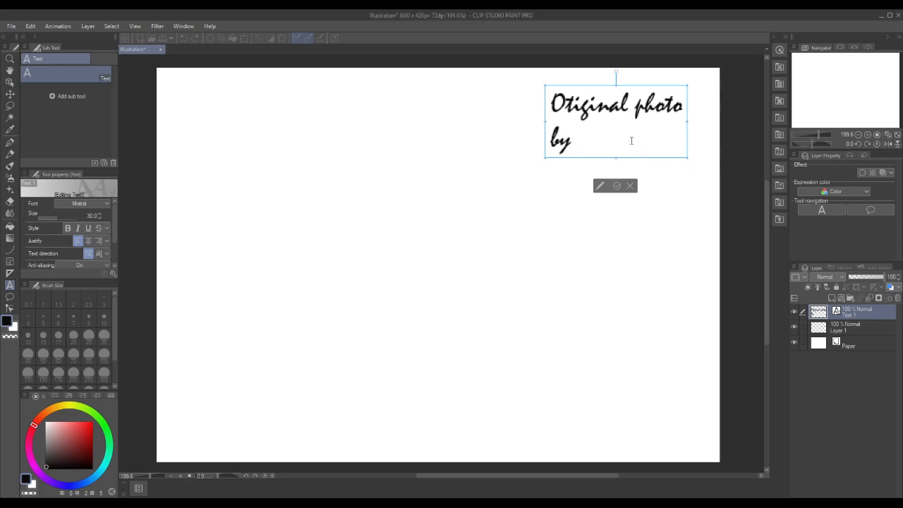
pyautogui.write('Viewfoto Studio')
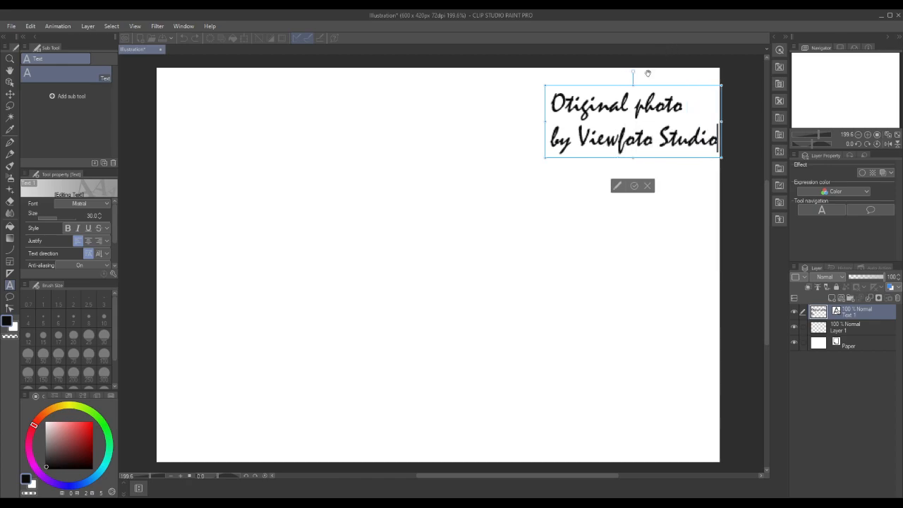
pyautogui.moveTo(652, 87); pyautogui.dragTo(621, 91)
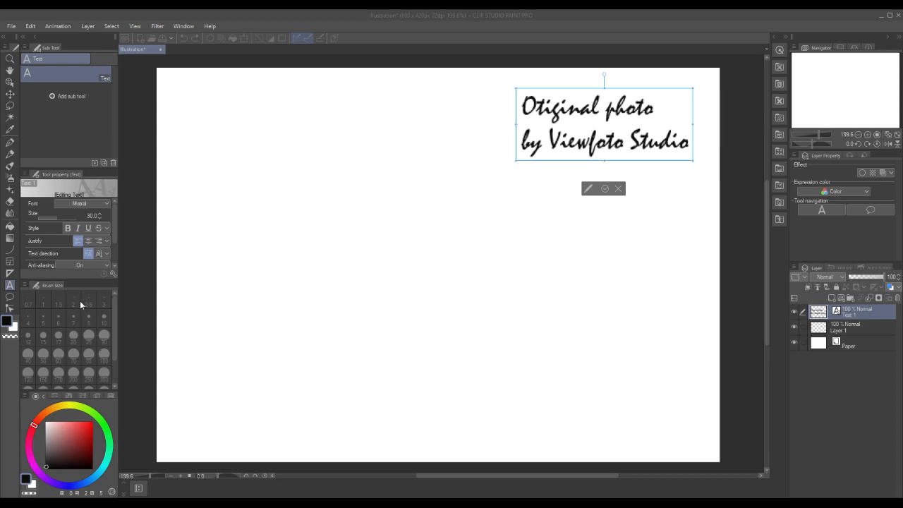
# On Layer 1, sketch a figure's oval head, face guideline, neck and upper torso below the credit text with a bright red Pencil
pyautogui.click(818, 330)
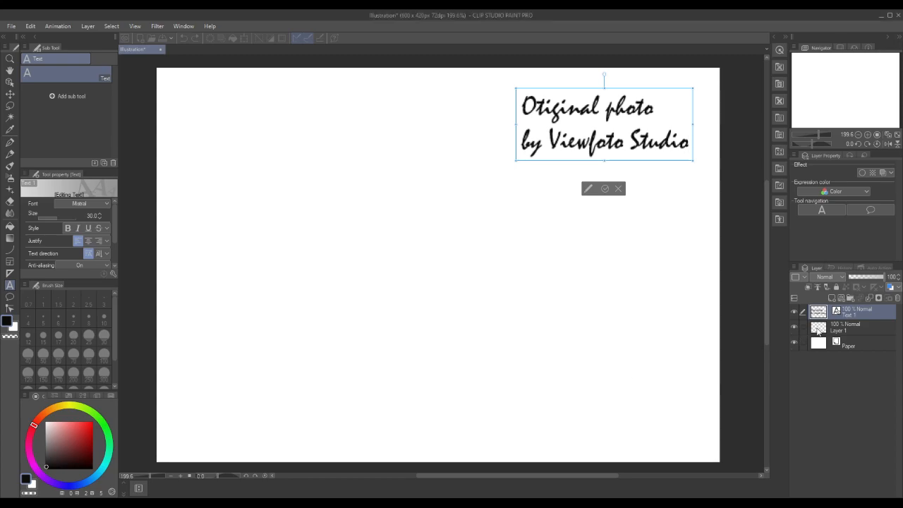
pyautogui.click(818, 330)
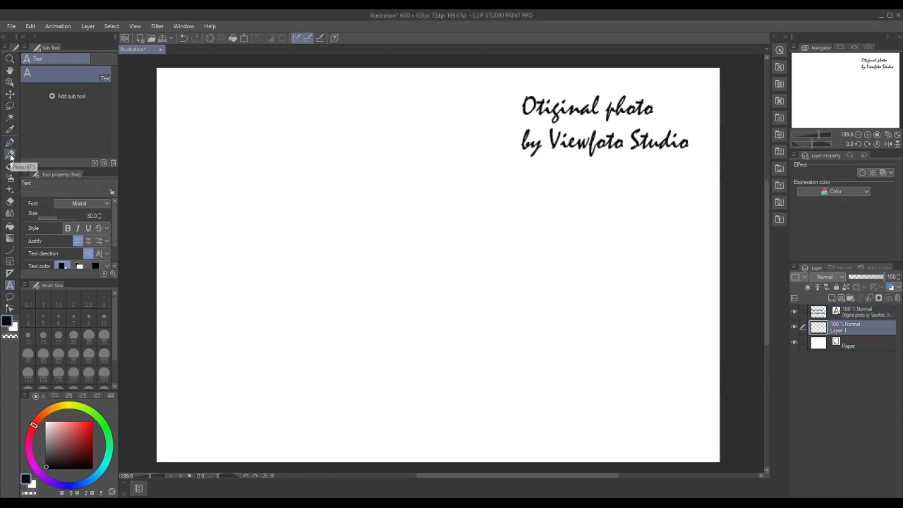
pyautogui.click(10, 155)
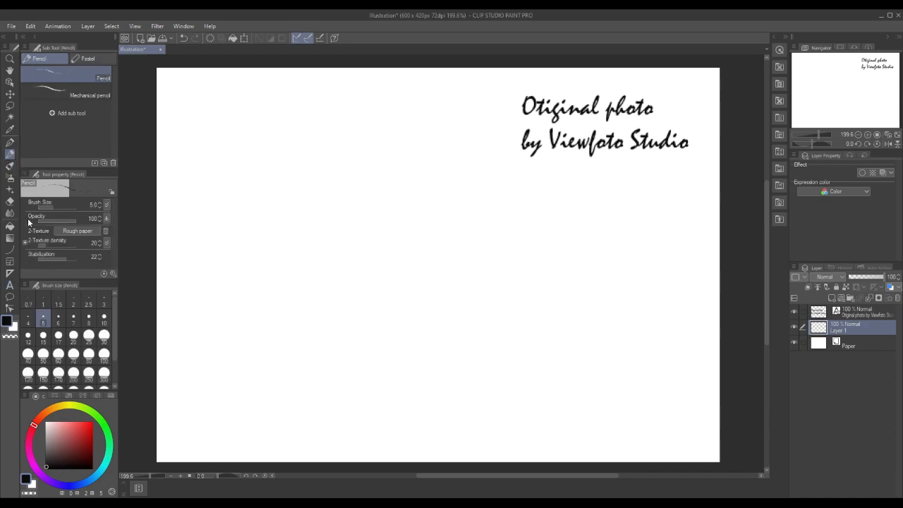
pyautogui.moveTo(95, 430); pyautogui.dragTo(94, 422)
pyautogui.moveTo(573, 235)
pyautogui.mouseDown()
pyautogui.moveTo(554, 272)
pyautogui.moveTo(583, 281)
pyautogui.moveTo(591, 252)
pyautogui.moveTo(560, 237)
pyautogui.mouseUp()
pyautogui.moveTo(562, 260); pyautogui.dragTo(579, 254)
pyautogui.moveTo(591, 275); pyautogui.dragTo(605, 292)
pyautogui.moveTo(604, 286)
pyautogui.mouseDown()
pyautogui.moveTo(612, 347)
pyautogui.moveTo(622, 301)
pyautogui.moveTo(611, 293)
pyautogui.moveTo(600, 300)
pyautogui.moveTo(611, 346)
pyautogui.moveTo(626, 302)
pyautogui.moveTo(599, 293)
pyautogui.moveTo(626, 303)
pyautogui.mouseUp()
# Undo the last torso strokes, keeping the head and neck sketch
pyautogui.hotkey('ctrl', 'z')
pyautogui.hotkey('ctrl', 'z')
pyautogui.hotkey('ctrl', 'z')
pyautogui.hotkey('ctrl', 'z')
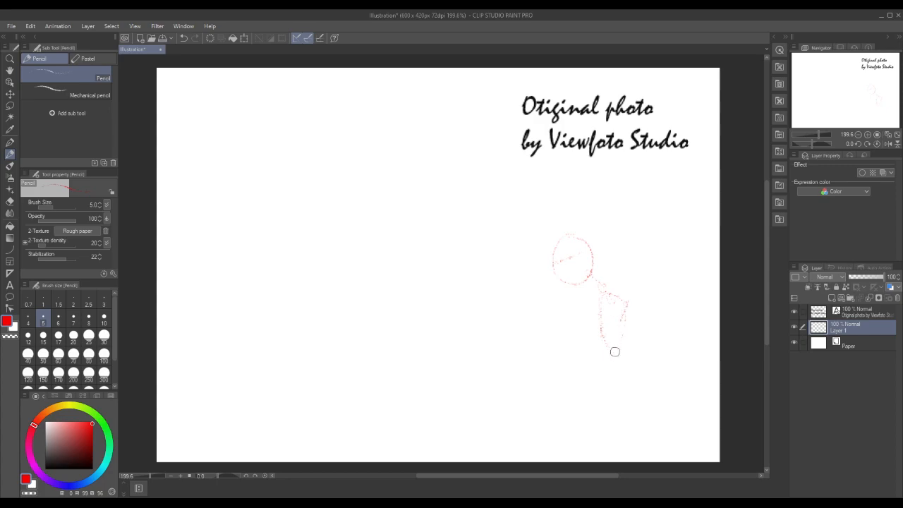
pyautogui.rightClick(602, 339)
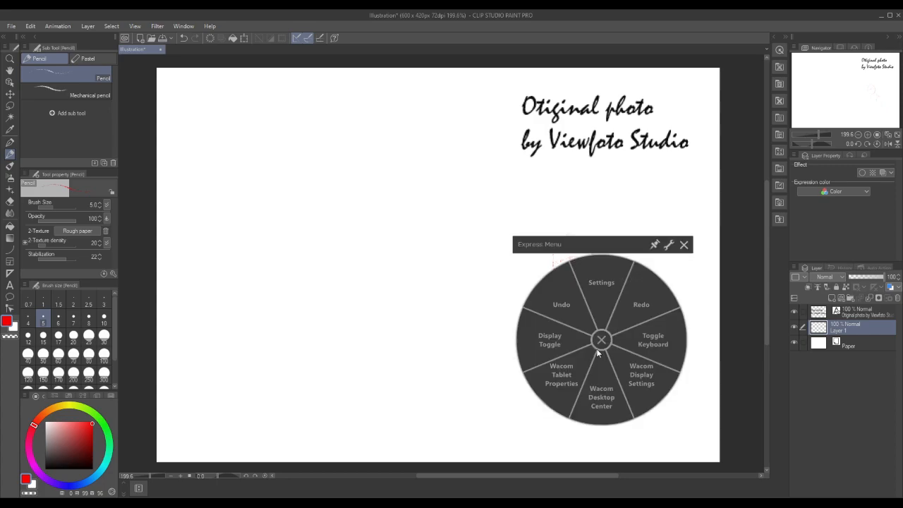
pyautogui.click(682, 245)
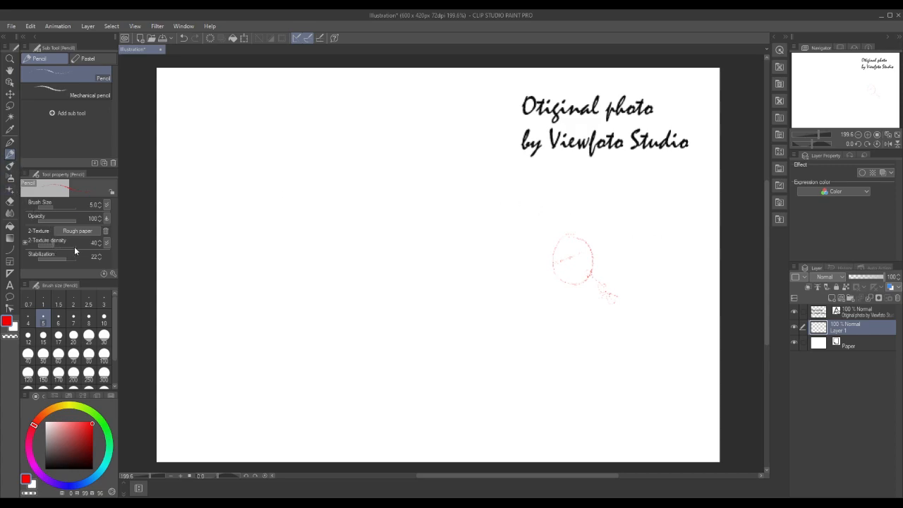
# Set the pencil's texture density to 72 and retrace the figure's head outline and neck in red
pyautogui.moveTo(63, 244); pyautogui.dragTo(62, 244)
pyautogui.click(90, 233)
pyautogui.moveTo(571, 234)
pyautogui.mouseDown()
pyautogui.moveTo(554, 252)
pyautogui.moveTo(560, 281)
pyautogui.moveTo(585, 282)
pyautogui.moveTo(591, 248)
pyautogui.moveTo(580, 237)
pyautogui.mouseUp()
pyautogui.moveTo(592, 280); pyautogui.dragTo(616, 297)
pyautogui.moveTo(608, 291)
pyautogui.mouseDown()
pyautogui.moveTo(600, 312)
pyautogui.moveTo(612, 342)
pyautogui.moveTo(620, 343)
pyautogui.moveTo(617, 294)
pyautogui.mouseUp()
# Sketch the crouching figure's arm, bent thighs, knee and lower leg in red around the torso
pyautogui.moveTo(587, 316)
pyautogui.mouseDown()
pyautogui.moveTo(614, 286)
pyautogui.moveTo(636, 306)
pyautogui.moveTo(630, 336)
pyautogui.moveTo(590, 321)
pyautogui.moveTo(632, 309)
pyautogui.moveTo(633, 348)
pyautogui.mouseUp()
pyautogui.moveTo(586, 312); pyautogui.dragTo(625, 350)
pyautogui.moveTo(564, 325)
pyautogui.mouseDown()
pyautogui.moveTo(601, 362)
pyautogui.moveTo(562, 333)
pyautogui.moveTo(646, 363)
pyautogui.mouseUp()
pyautogui.moveTo(650, 356); pyautogui.dragTo(646, 360)
pyautogui.moveTo(572, 364)
pyautogui.mouseDown()
pyautogui.moveTo(582, 379)
pyautogui.moveTo(555, 374)
pyautogui.moveTo(563, 391)
pyautogui.moveTo(569, 369)
pyautogui.mouseUp()
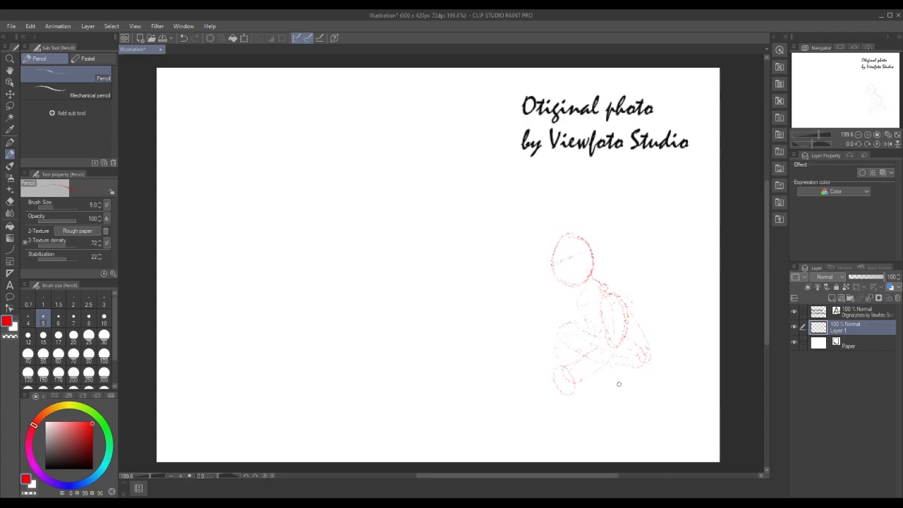
pyautogui.moveTo(584, 355); pyautogui.dragTo(598, 403)
# Switch the drawing colour to near-black and add a few light strokes around the figure's lower leg and foot
pyautogui.press('x')
pyautogui.click(92, 464)
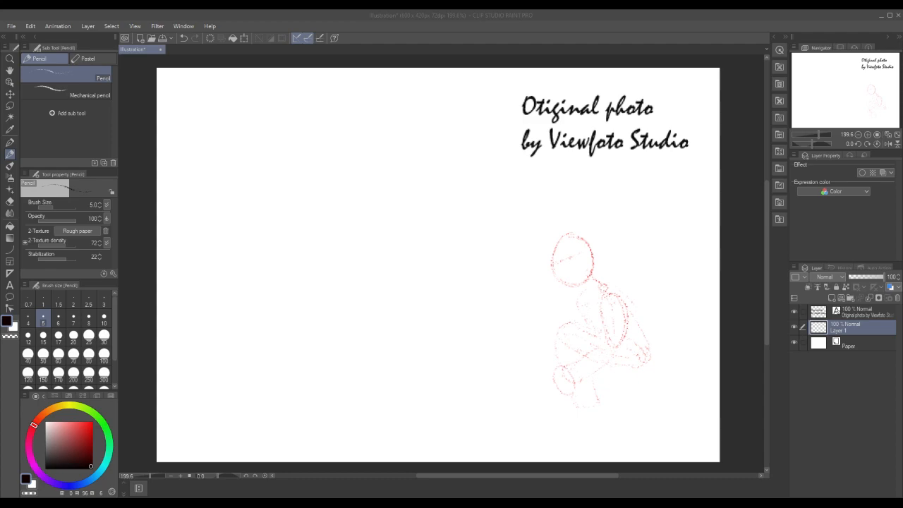
pyautogui.click(579, 400)
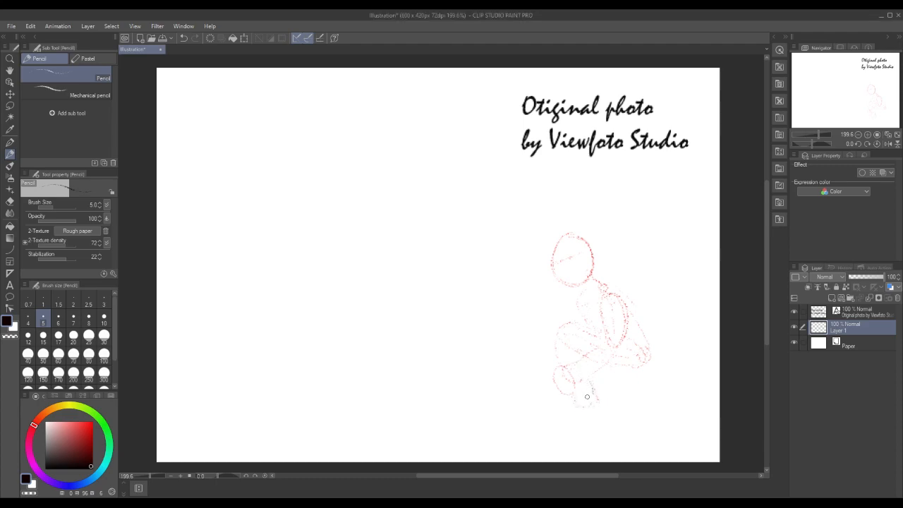
pyautogui.moveTo(580, 405)
pyautogui.mouseDown()
pyautogui.moveTo(564, 408)
pyautogui.moveTo(586, 418)
pyautogui.moveTo(591, 405)
pyautogui.mouseUp()
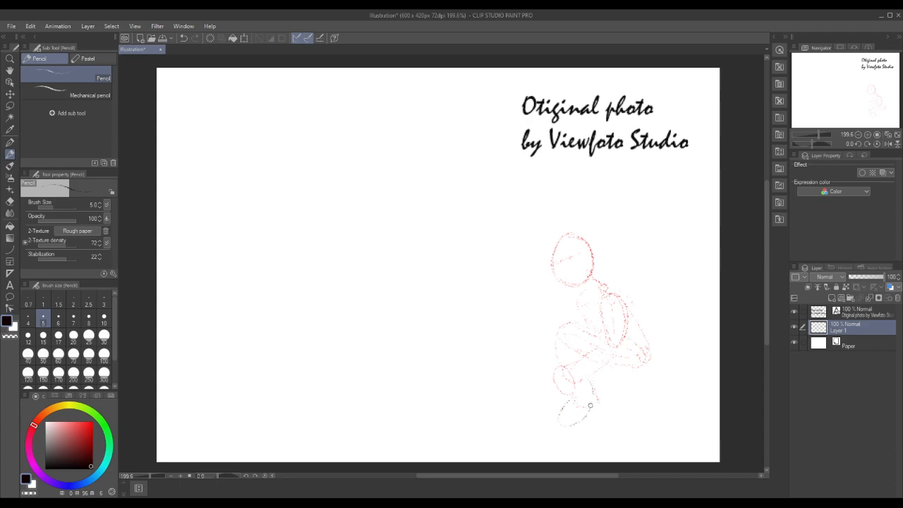
# Switch back to bright red and sketch the figure's front foot and the shape of the other lower leg
pyautogui.click(93, 427)
pyautogui.moveTo(585, 393)
pyautogui.mouseDown()
pyautogui.moveTo(557, 421)
pyautogui.moveTo(575, 424)
pyautogui.moveTo(592, 393)
pyautogui.mouseUp()
pyautogui.moveTo(593, 375)
pyautogui.mouseDown()
pyautogui.moveTo(627, 391)
pyautogui.moveTo(648, 372)
pyautogui.moveTo(633, 377)
pyautogui.moveTo(623, 412)
pyautogui.moveTo(651, 379)
pyautogui.mouseUp()
# Move the figure sketch layer slightly up and to the left with the Move layer tool
pyautogui.click(10, 94)
pyautogui.moveTo(599, 301)
pyautogui.mouseDown()
pyautogui.moveTo(596, 322)
pyautogui.moveTo(592, 285)
pyautogui.mouseUp()
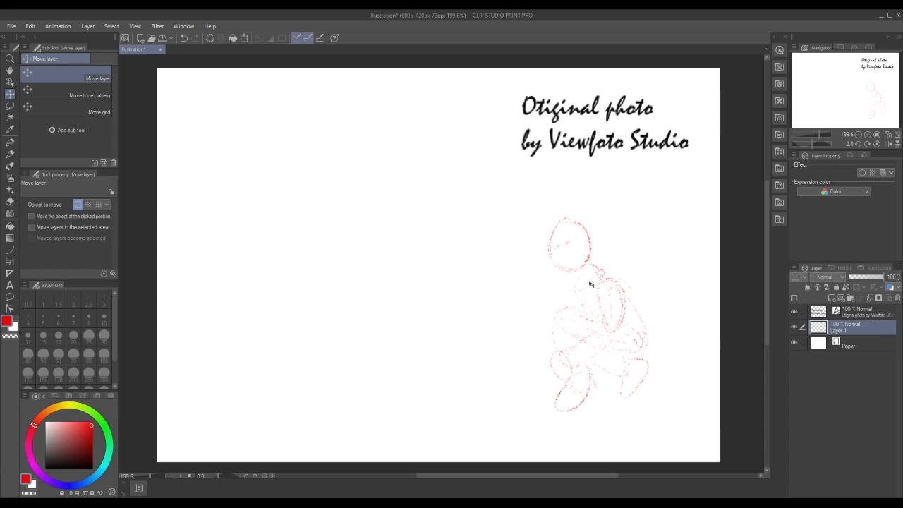
# Lasso the figure's upper-arm oval and scale it slightly narrower and shorter on Layer 1
pyautogui.press('m')
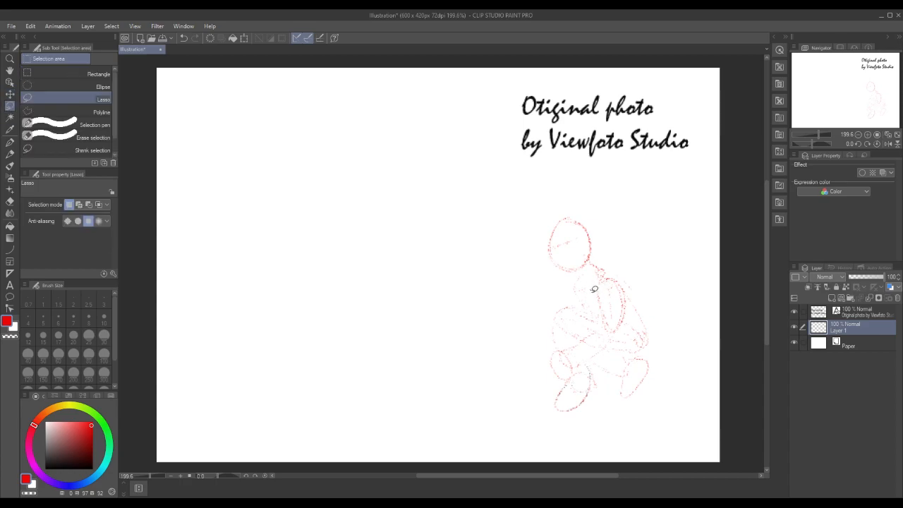
pyautogui.moveTo(593, 283); pyautogui.dragTo(594, 282)
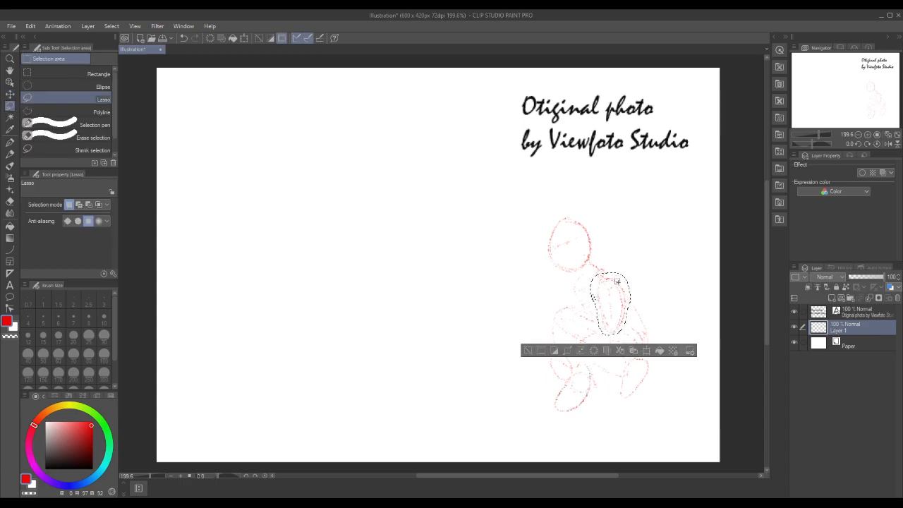
pyautogui.click(647, 352)
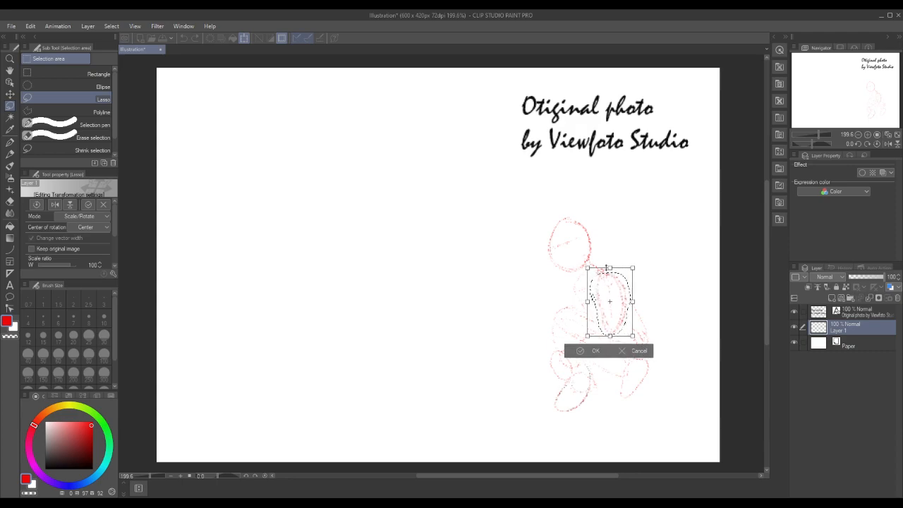
pyautogui.moveTo(603, 269); pyautogui.dragTo(603, 268)
pyautogui.moveTo(630, 302); pyautogui.dragTo(622, 302)
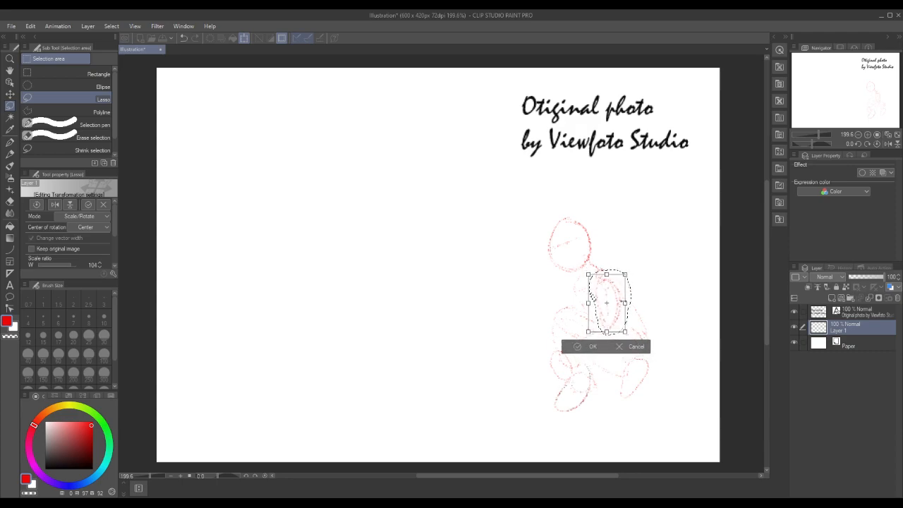
pyautogui.click(592, 347)
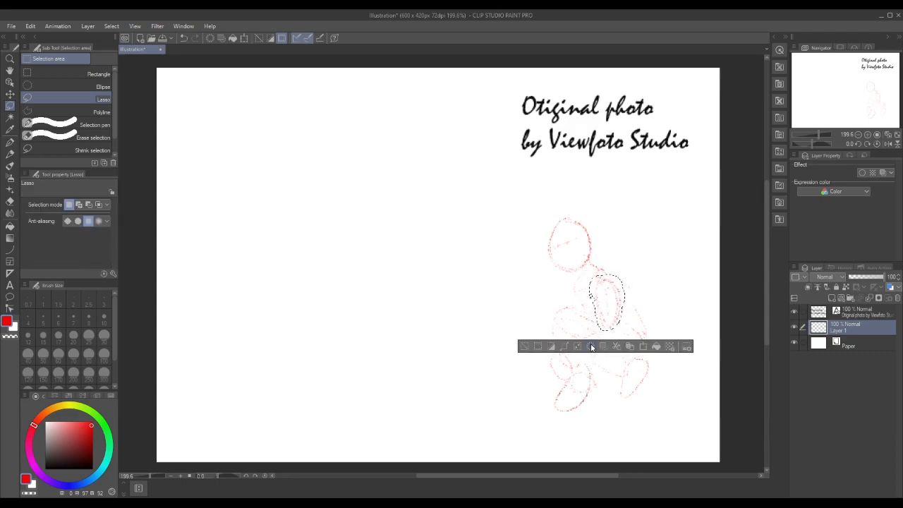
# Stretch the selected upper-arm oval upward and downward with Free Transform, then deselect it
pyautogui.click(58, 27)
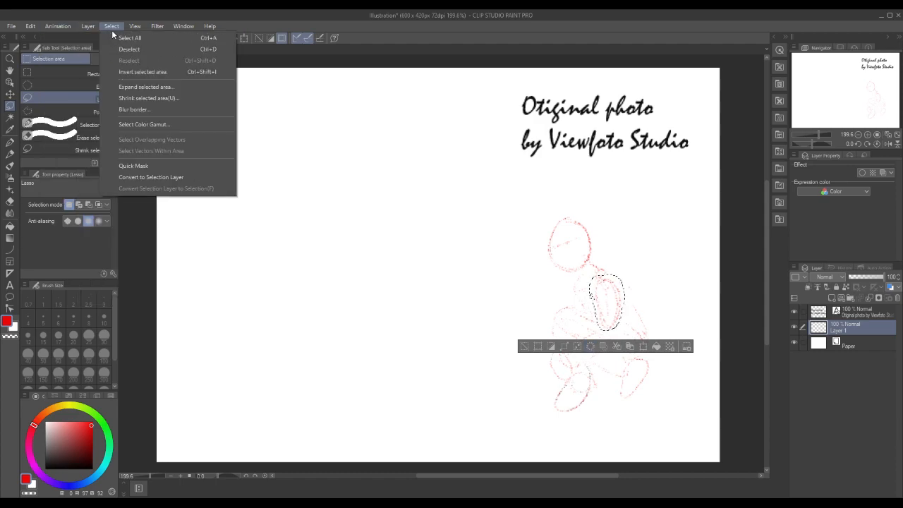
pyautogui.moveTo(97, 251)
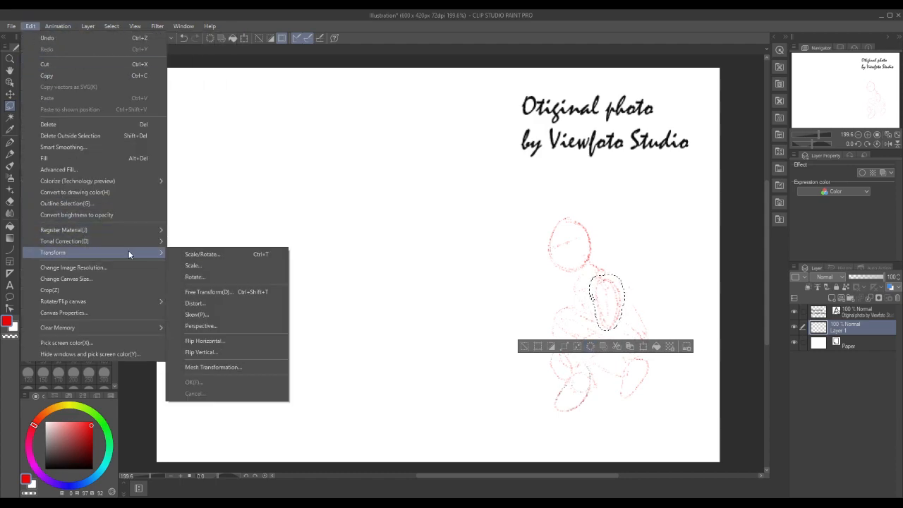
pyautogui.click(210, 291)
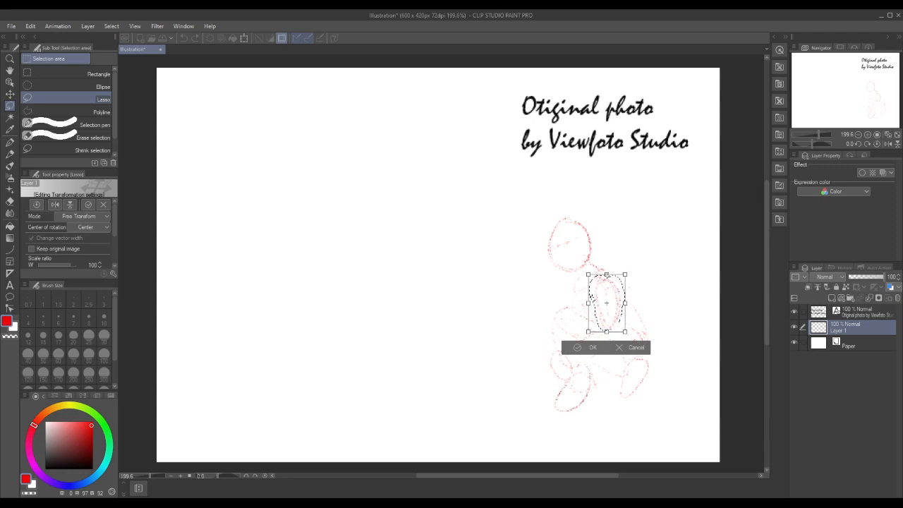
pyautogui.moveTo(603, 270); pyautogui.dragTo(605, 267)
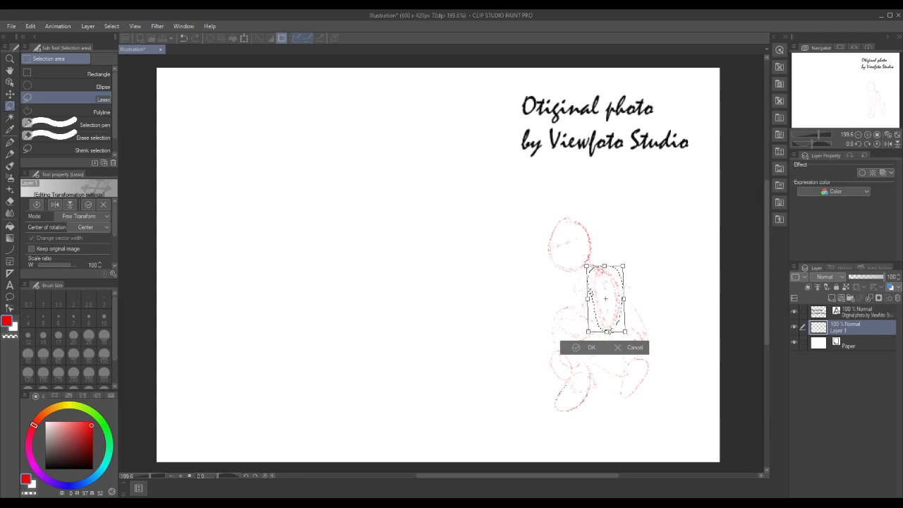
pyautogui.moveTo(607, 336); pyautogui.dragTo(607, 339)
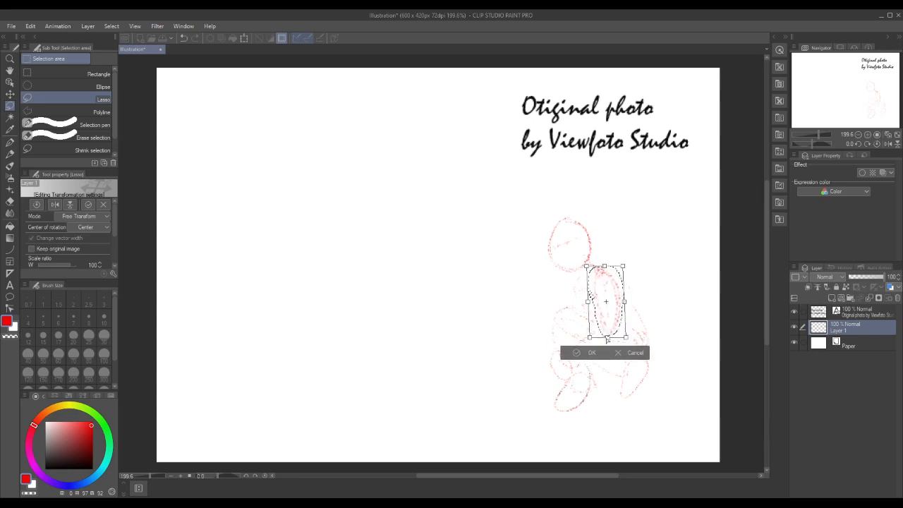
pyautogui.click(590, 353)
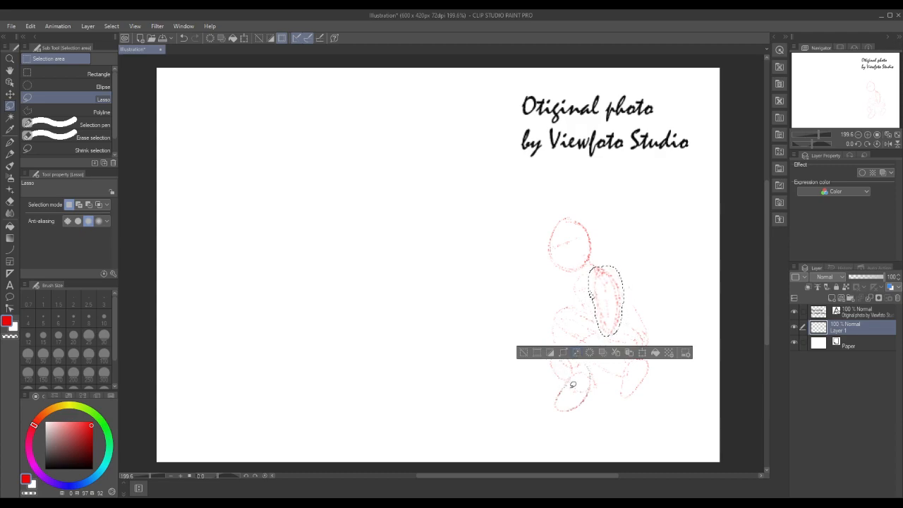
pyautogui.click(525, 352)
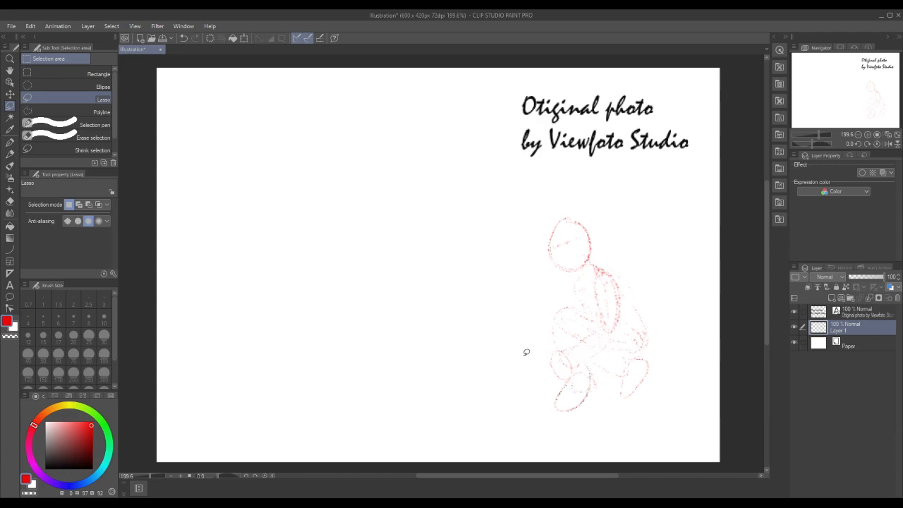
# Sketch a small red pencil circle for the hand in front of the figure's bent knee
pyautogui.click(9, 155)
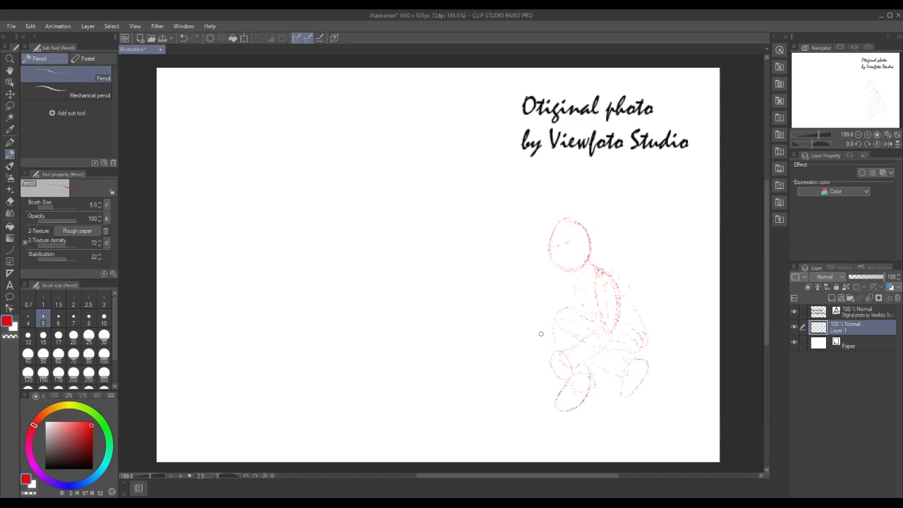
pyautogui.moveTo(540, 338)
pyautogui.mouseDown()
pyautogui.moveTo(542, 329)
pyautogui.moveTo(533, 337)
pyautogui.moveTo(544, 348)
pyautogui.moveTo(553, 336)
pyautogui.mouseUp()
# Try a full-opacity red line with the Straight line tool, slanting down across the figure's front foot, and undo it
pyautogui.click(9, 251)
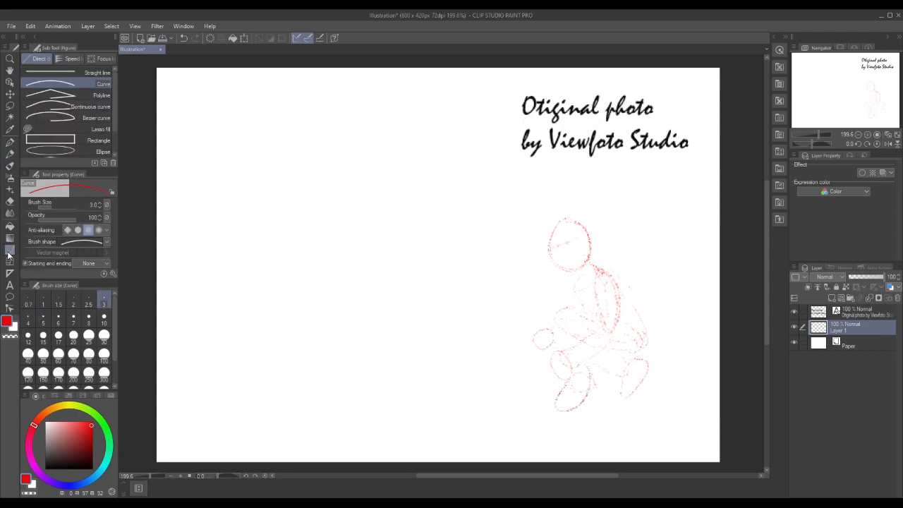
pyautogui.click(49, 73)
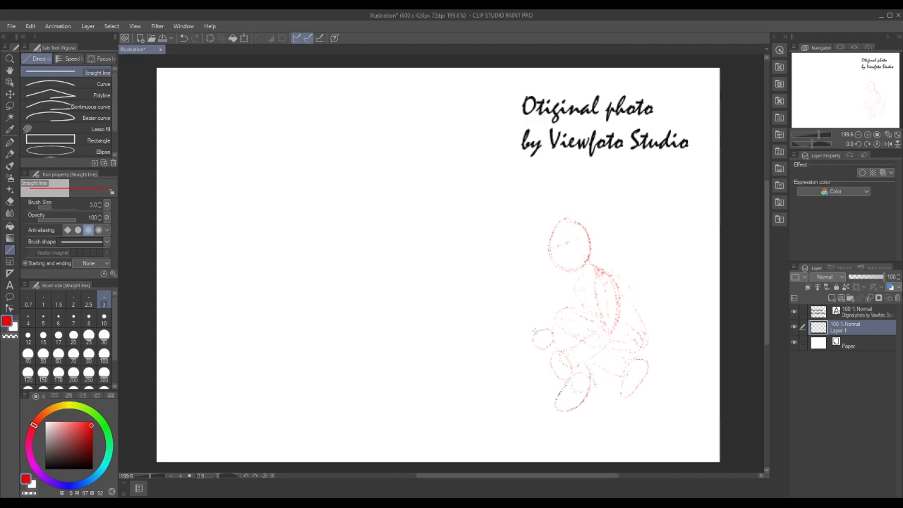
pyautogui.moveTo(524, 311)
pyautogui.mouseDown()
pyautogui.moveTo(573, 419)
pyautogui.moveTo(597, 438)
pyautogui.mouseUp()
pyautogui.press('x')
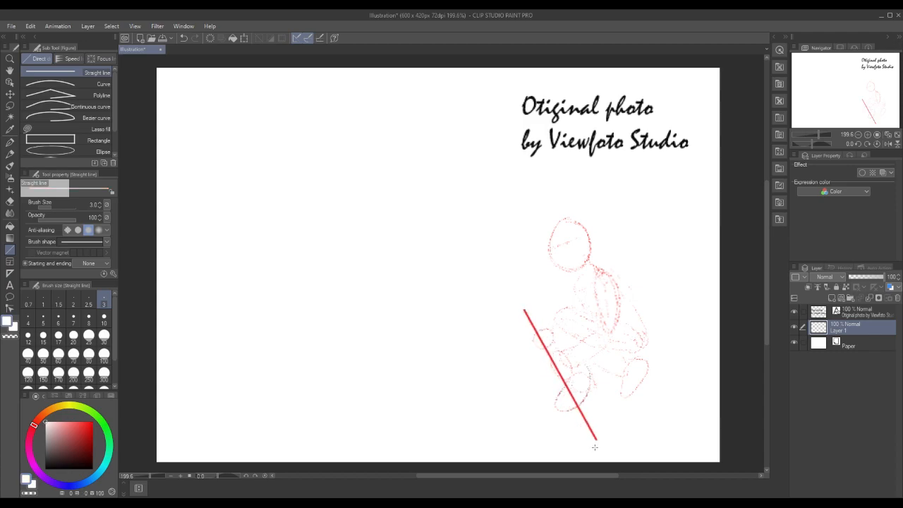
pyautogui.click(30, 26)
pyautogui.click(50, 44)
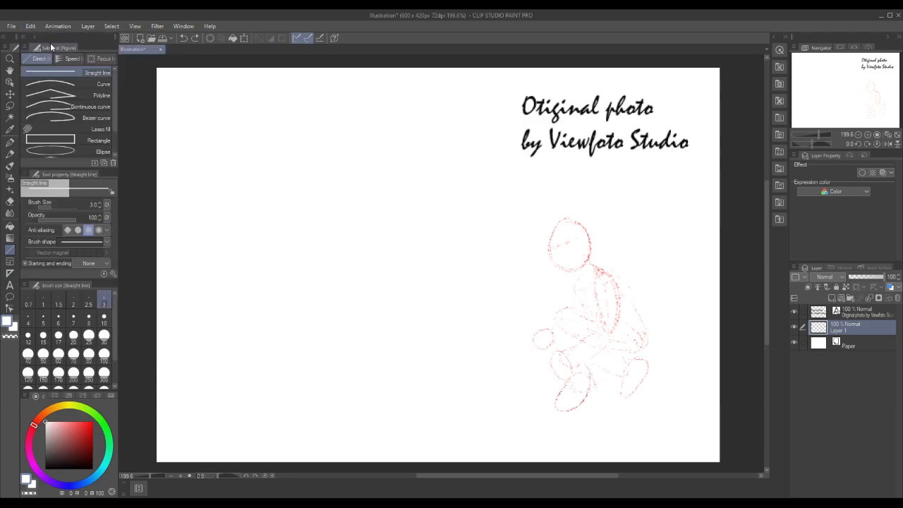
# Set the Straight line tool's opacity to 50 and restore bright red as the drawing colour
pyautogui.moveTo(55, 220); pyautogui.dragTo(56, 218)
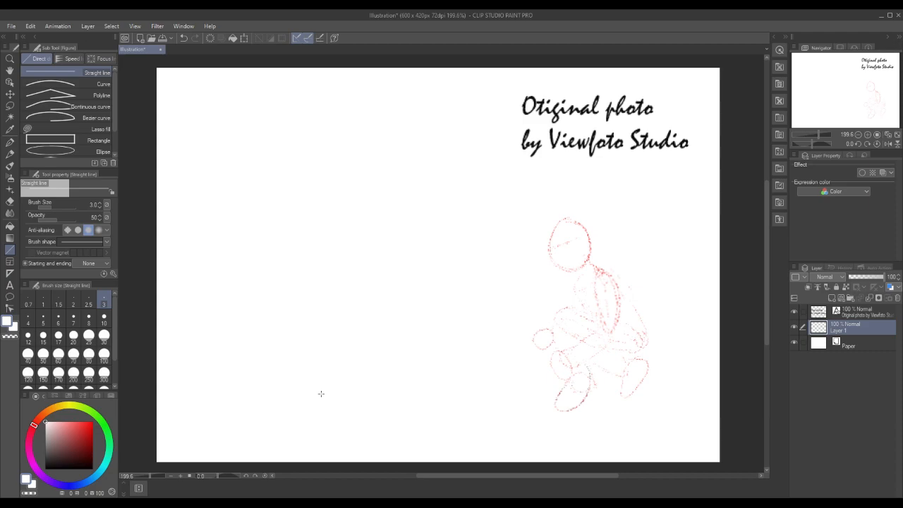
pyautogui.click(68, 219)
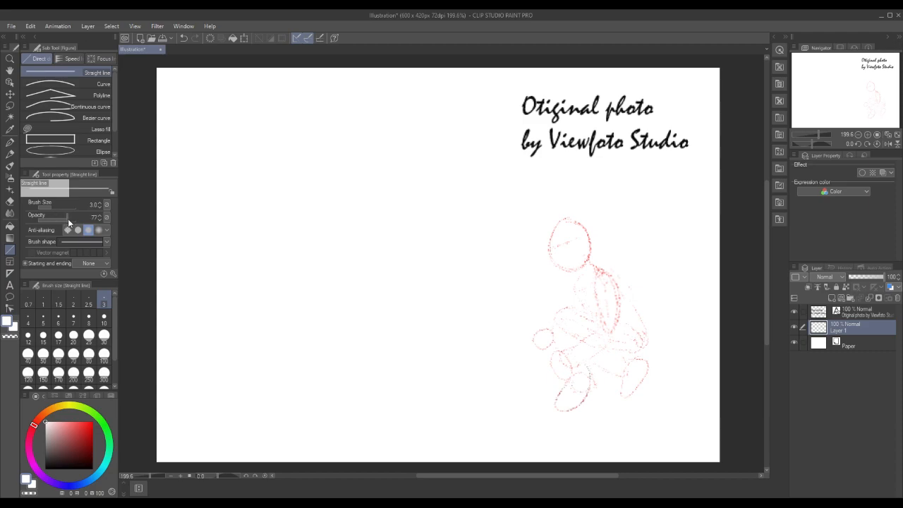
pyautogui.click(92, 423)
pyautogui.click(59, 218)
# Draw a large four-sided floor outline in perspective with straight red lines, its right edge slanting across the figure's front foot
pyautogui.moveTo(525, 307); pyautogui.dragTo(599, 435)
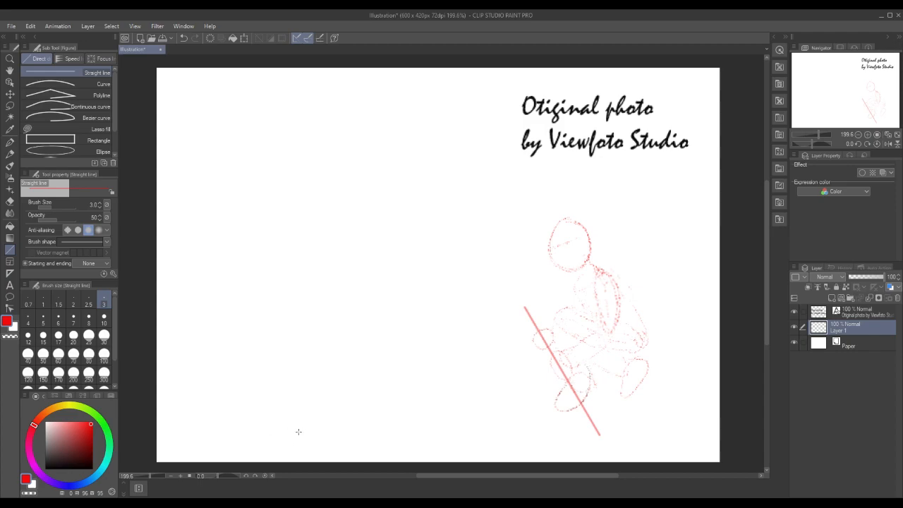
pyautogui.moveTo(283, 435); pyautogui.dragTo(599, 436)
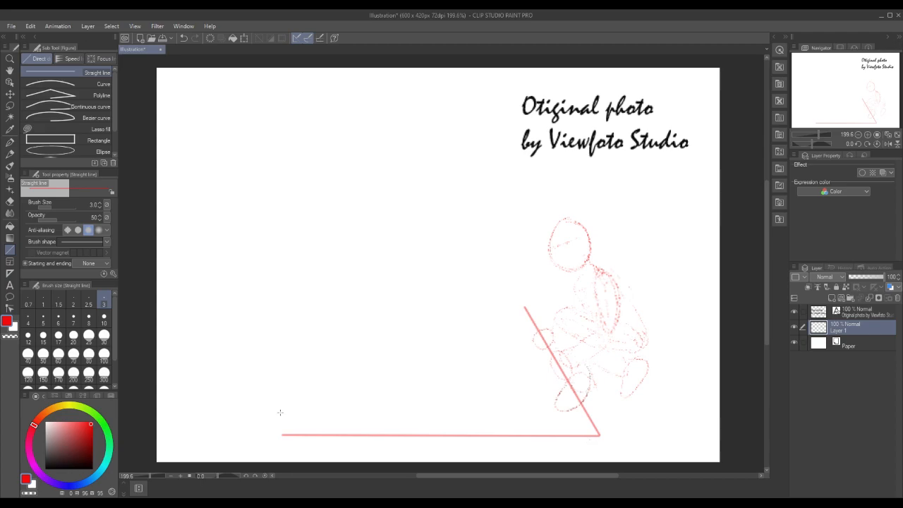
pyautogui.moveTo(267, 434); pyautogui.dragTo(523, 309)
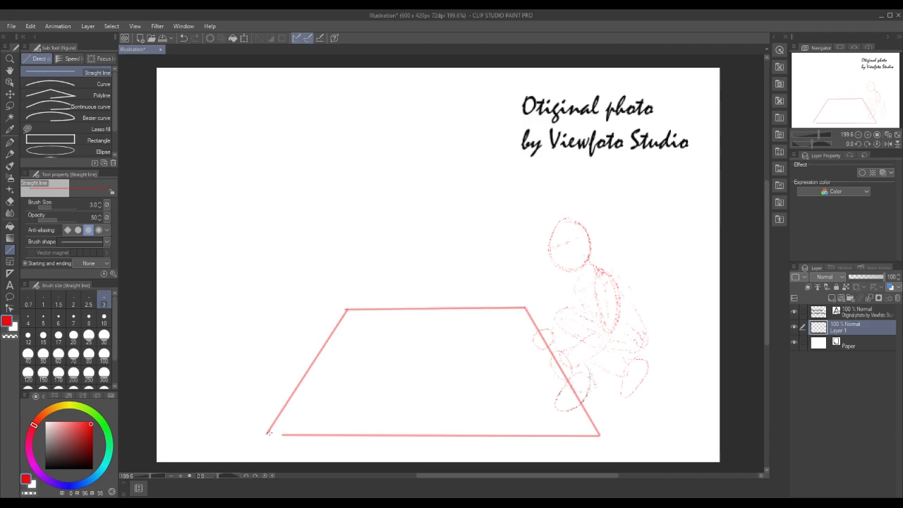
pyautogui.moveTo(268, 434); pyautogui.dragTo(283, 435)
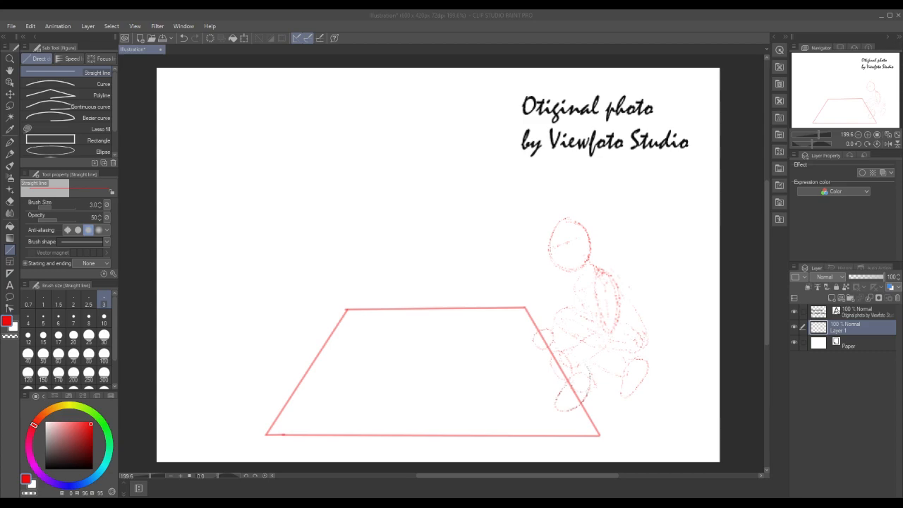
# Add a new raster layer above Layer 1 and set the Pencil to texture density 100 with the Drawing paper texture
pyautogui.click(831, 298)
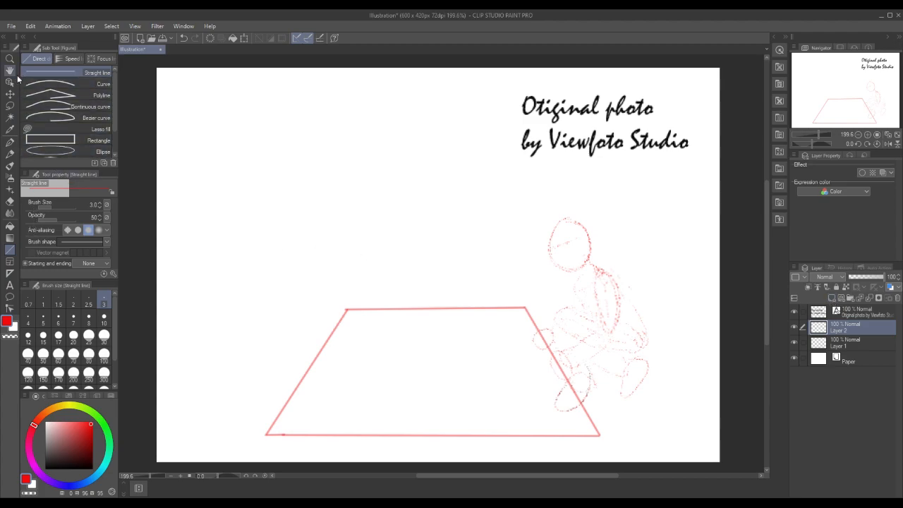
pyautogui.click(12, 155)
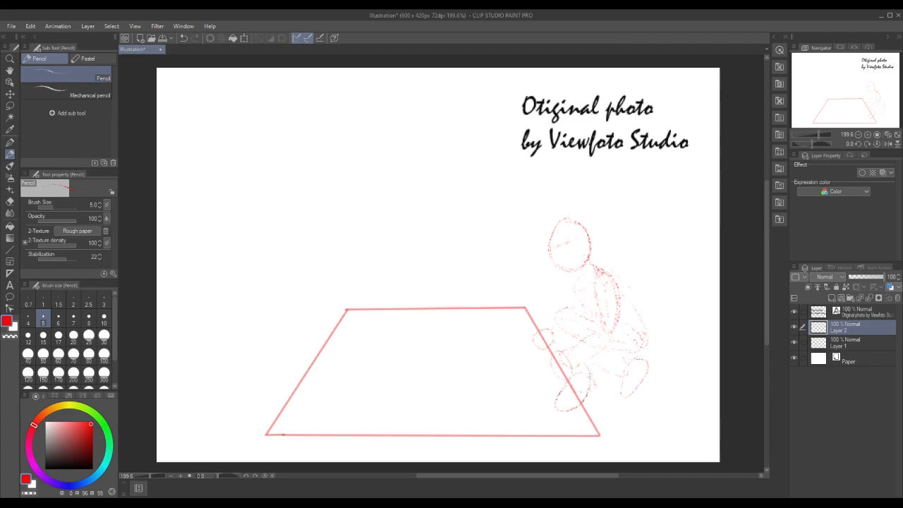
pyautogui.click(91, 232)
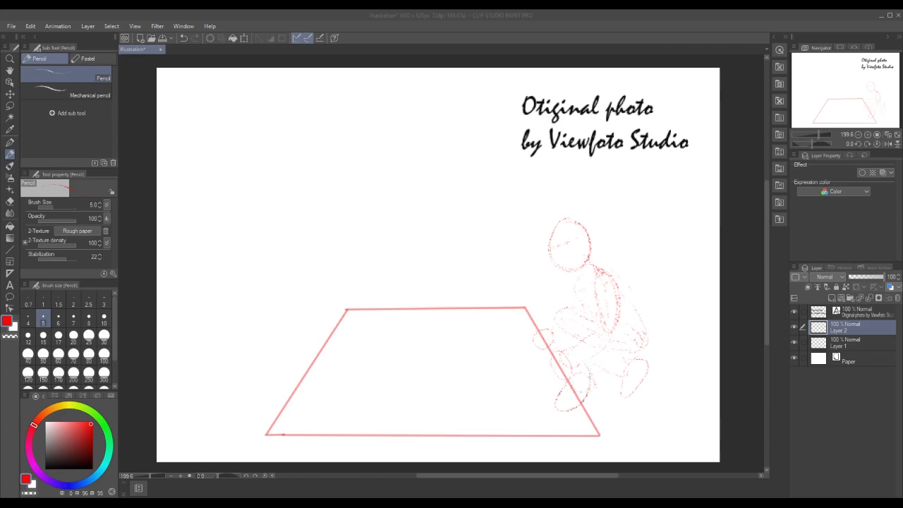
pyautogui.press('Return')
# Try wavy, flowing red pencil outlines in the blank area above the floor shape and undo them
pyautogui.moveTo(342, 161)
pyautogui.mouseDown()
pyautogui.moveTo(358, 147)
pyautogui.moveTo(403, 165)
pyautogui.moveTo(429, 187)
pyautogui.moveTo(448, 233)
pyautogui.moveTo(515, 237)
pyautogui.moveTo(460, 99)
pyautogui.moveTo(300, 111)
pyautogui.moveTo(288, 135)
pyautogui.moveTo(315, 212)
pyautogui.moveTo(519, 269)
pyautogui.moveTo(464, 283)
pyautogui.moveTo(393, 187)
pyautogui.moveTo(340, 159)
pyautogui.moveTo(284, 164)
pyautogui.mouseUp()
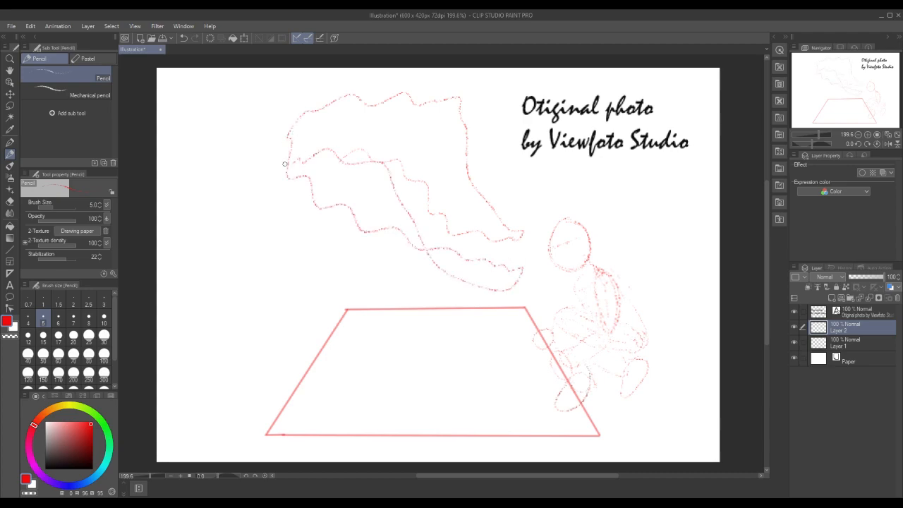
pyautogui.click(30, 27)
pyautogui.click(40, 36)
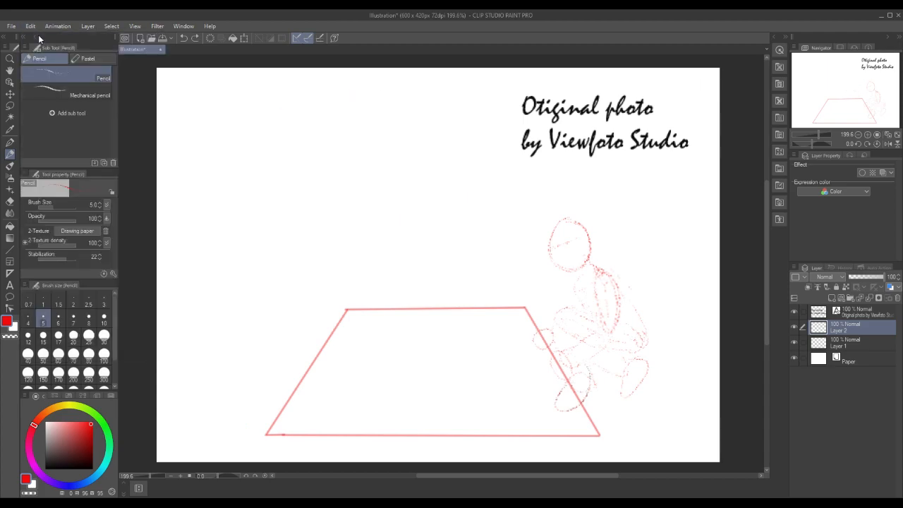
# Lower the opacity of the Layer 1 sketch to 55%
pyautogui.click(848, 344)
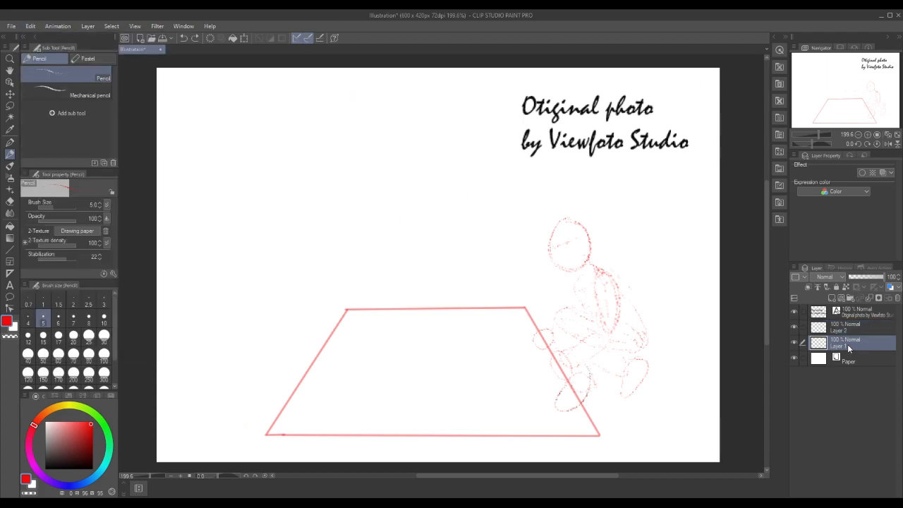
pyautogui.click(870, 276)
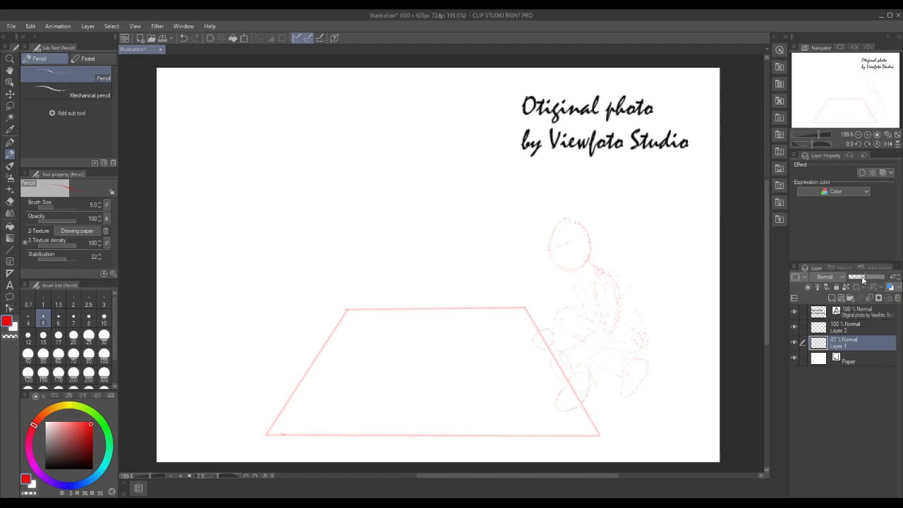
pyautogui.moveTo(865, 275); pyautogui.dragTo(875, 284)
# Make Layer 2 active and set the drawing colour to blue for work on the crouching figure at 400%
pyautogui.click(874, 327)
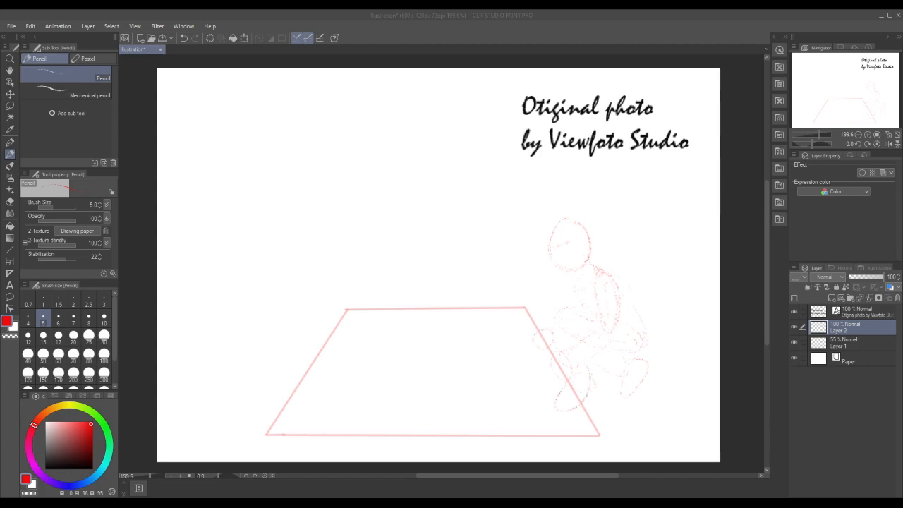
pyautogui.click(69, 485)
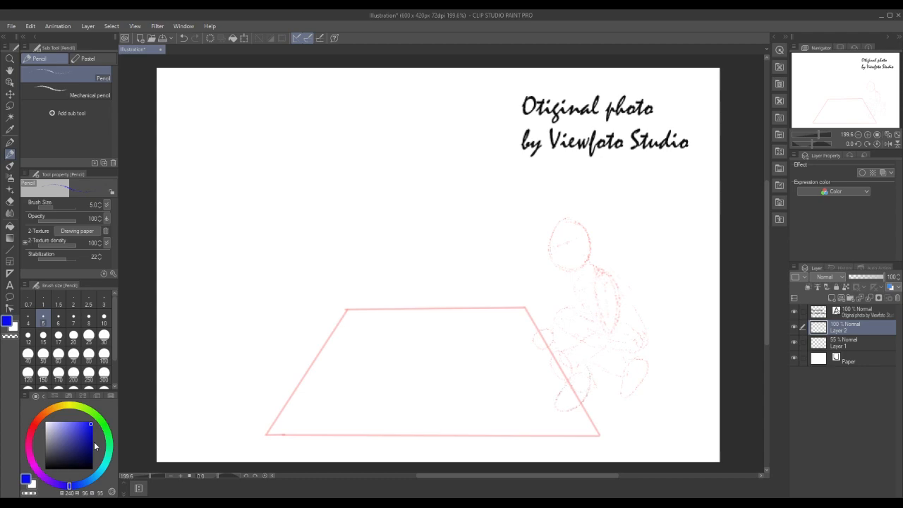
pyautogui.click(10, 58)
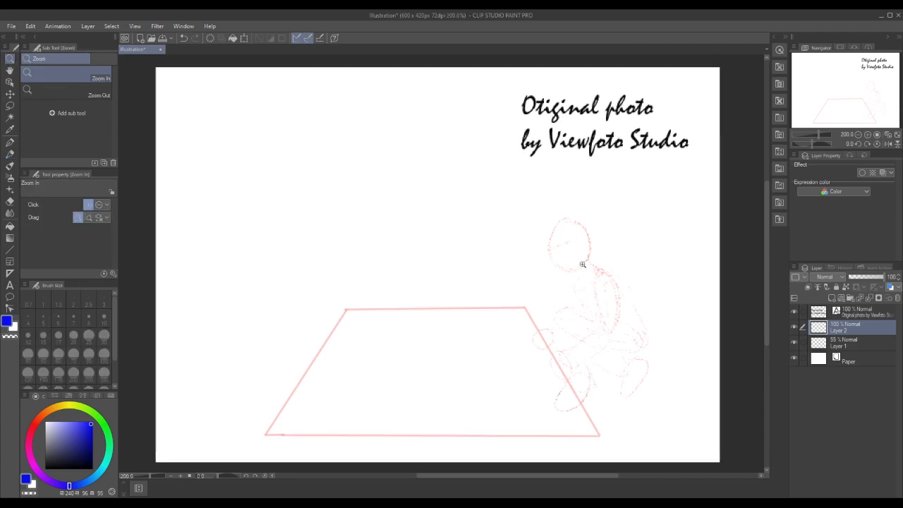
pyautogui.click(588, 254)
pyautogui.moveTo(766, 267); pyautogui.dragTo(768, 287)
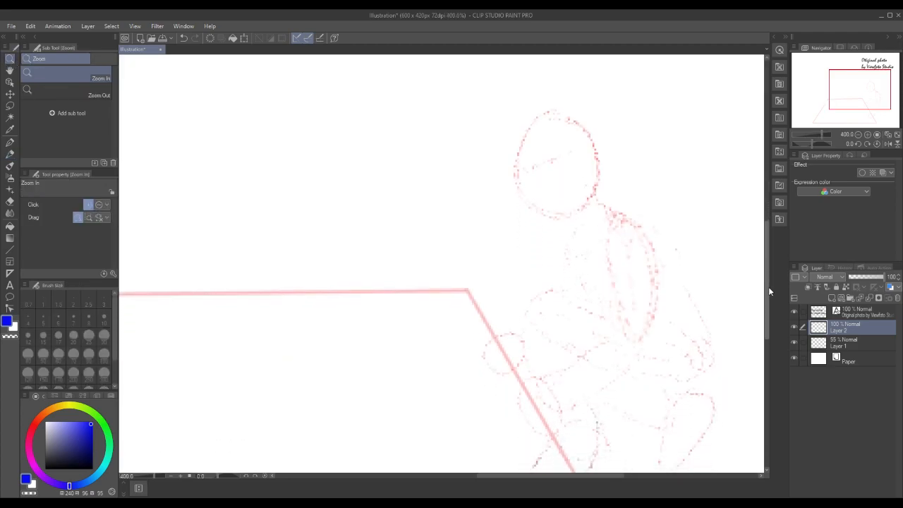
pyautogui.moveTo(605, 475); pyautogui.dragTo(627, 474)
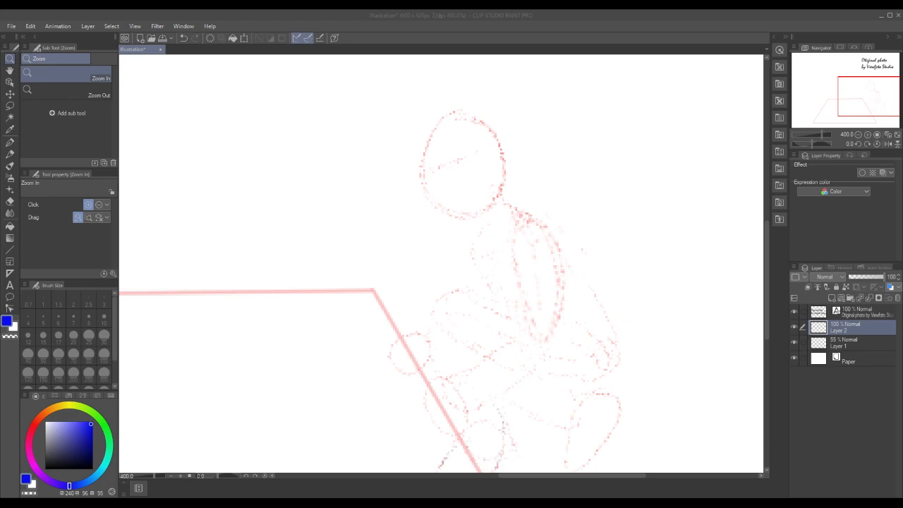
# Sketch a blue cap with a brim over the crouching figure's head on Layer 2 using the Pencil at size 5
pyautogui.click(767, 253)
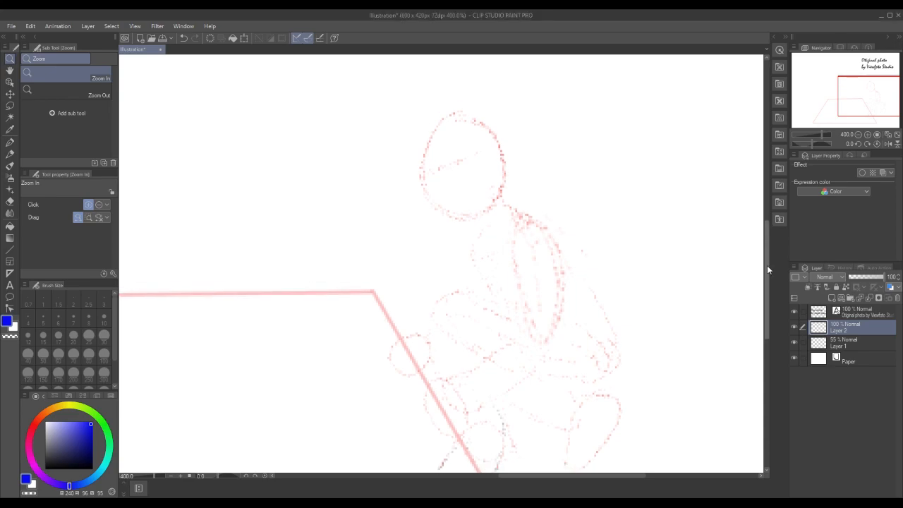
pyautogui.moveTo(767, 266); pyautogui.dragTo(768, 279)
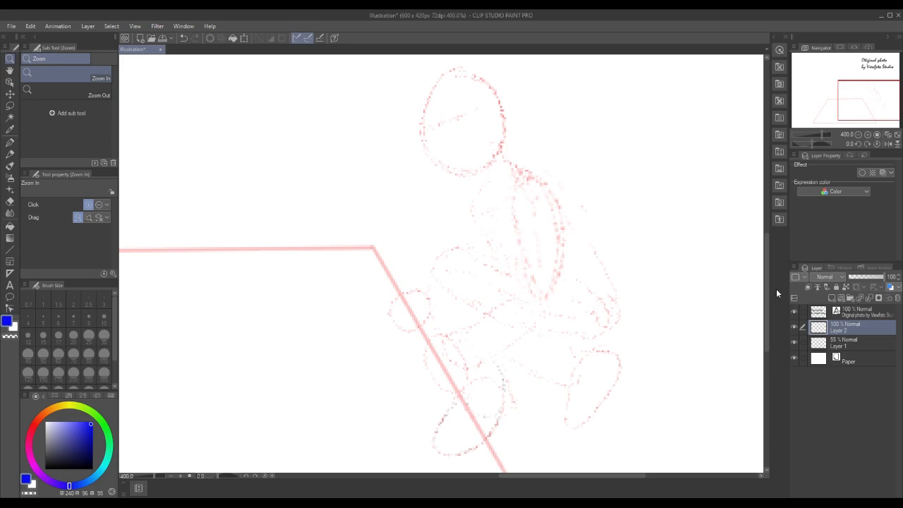
pyautogui.click(9, 154)
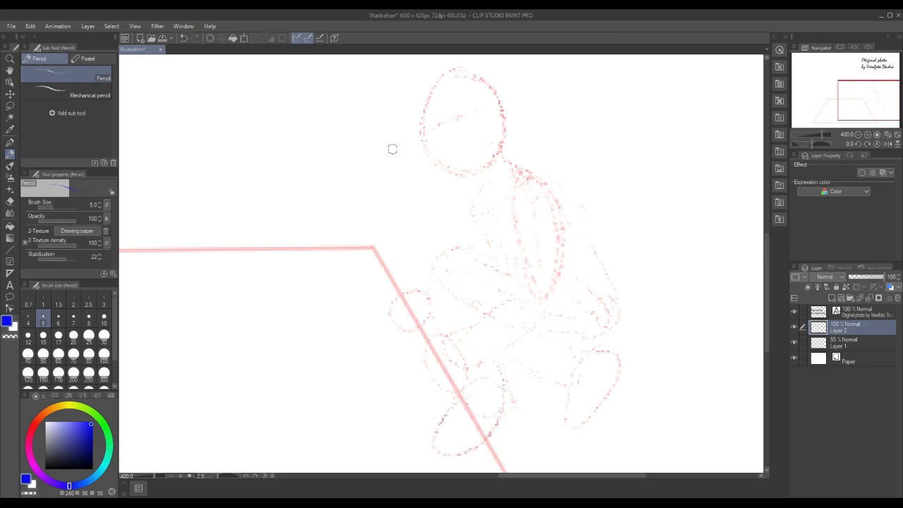
pyautogui.moveTo(392, 144)
pyautogui.mouseDown()
pyautogui.moveTo(415, 131)
pyautogui.moveTo(385, 146)
pyautogui.moveTo(502, 111)
pyautogui.mouseUp()
pyautogui.moveTo(463, 114)
pyautogui.mouseDown()
pyautogui.moveTo(499, 86)
pyautogui.moveTo(506, 102)
pyautogui.moveTo(477, 114)
pyautogui.moveTo(519, 110)
pyautogui.moveTo(474, 60)
pyautogui.moveTo(441, 56)
pyautogui.moveTo(411, 90)
pyautogui.moveTo(416, 132)
pyautogui.mouseUp()
pyautogui.scroll(2, 767, 247)
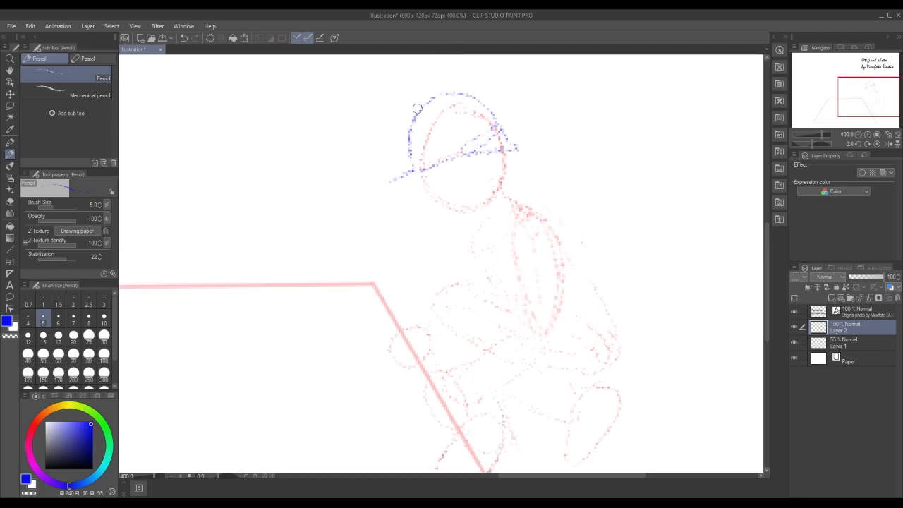
pyautogui.moveTo(419, 104)
pyautogui.mouseDown()
pyautogui.moveTo(471, 92)
pyautogui.moveTo(494, 111)
pyautogui.mouseUp()
pyautogui.moveTo(391, 183); pyautogui.dragTo(407, 179)
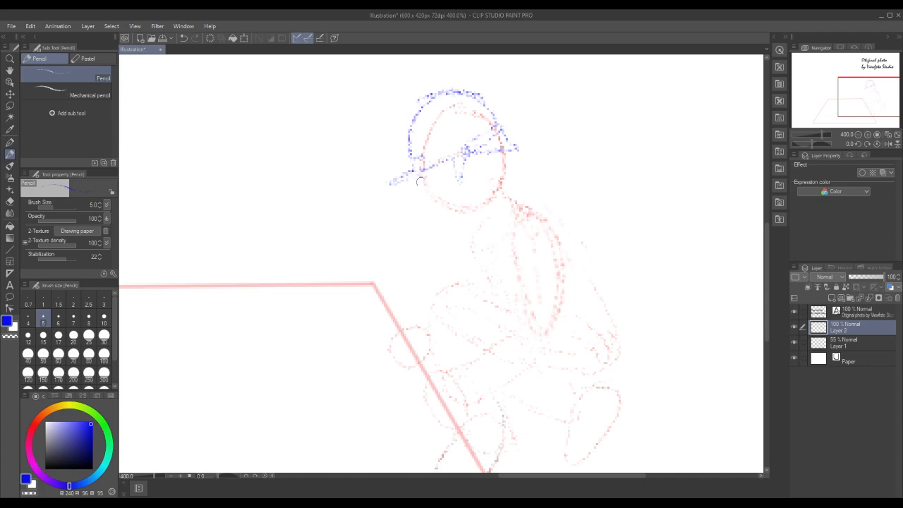
# Outline the face profile, chin and jaw in blue, and add ear and sideburn marks below the cap
pyautogui.moveTo(430, 190); pyautogui.dragTo(432, 205)
pyautogui.moveTo(436, 208); pyautogui.dragTo(451, 219)
pyautogui.moveTo(450, 219); pyautogui.dragTo(493, 206)
pyautogui.moveTo(451, 160)
pyautogui.mouseDown()
pyautogui.moveTo(458, 181)
pyautogui.moveTo(463, 167)
pyautogui.mouseUp()
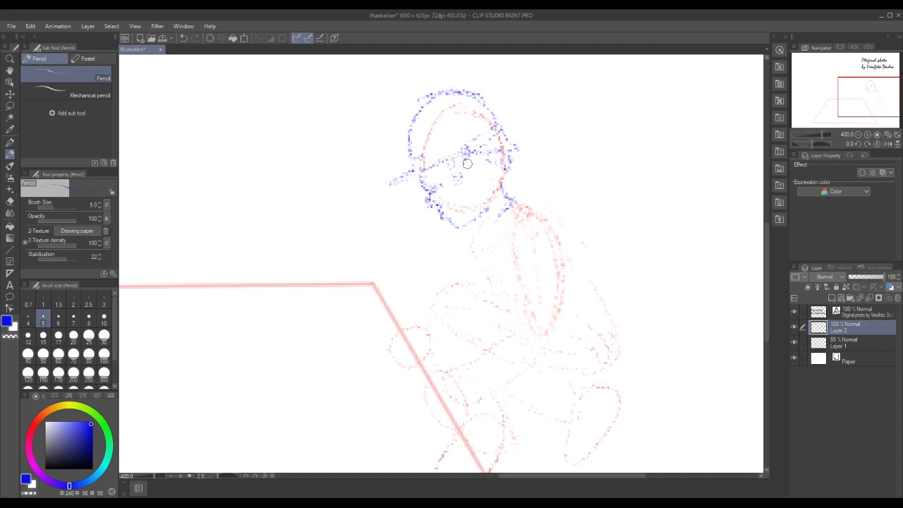
pyautogui.moveTo(481, 154); pyautogui.dragTo(482, 181)
pyautogui.moveTo(425, 197); pyautogui.dragTo(443, 216)
pyautogui.moveTo(481, 182); pyautogui.dragTo(481, 187)
# Select the cap and upper head with a freehand lasso, shift them slightly upward, and clear the selection
pyautogui.click(10, 94)
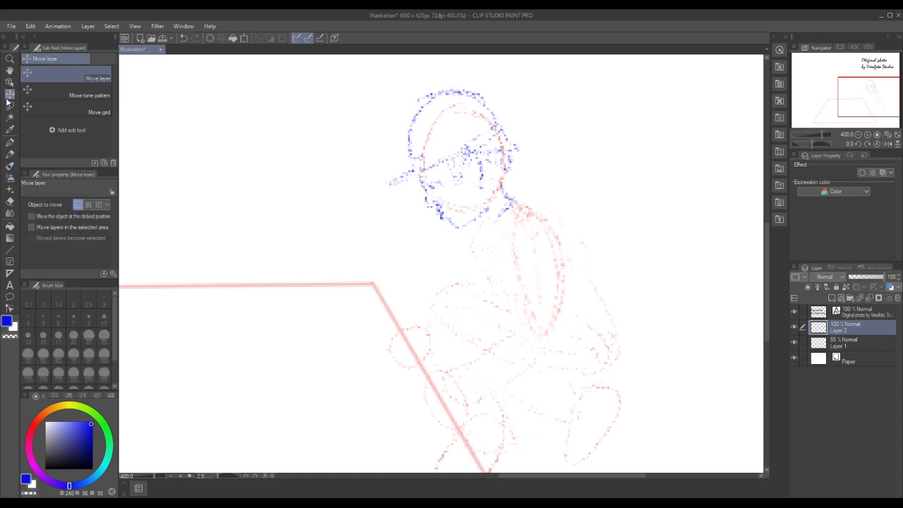
pyautogui.click(9, 106)
pyautogui.moveTo(373, 189); pyautogui.dragTo(457, 165)
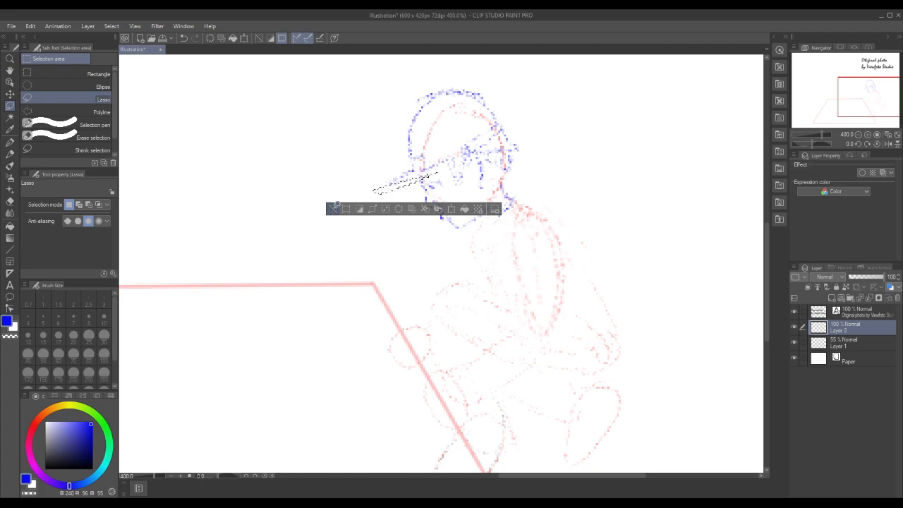
pyautogui.click(334, 209)
pyautogui.moveTo(385, 187)
pyautogui.mouseDown()
pyautogui.moveTo(440, 167)
pyautogui.moveTo(465, 190)
pyautogui.moveTo(498, 184)
pyautogui.moveTo(528, 163)
pyautogui.moveTo(487, 86)
pyautogui.moveTo(397, 125)
pyautogui.moveTo(382, 178)
pyautogui.moveTo(386, 201)
pyautogui.mouseUp()
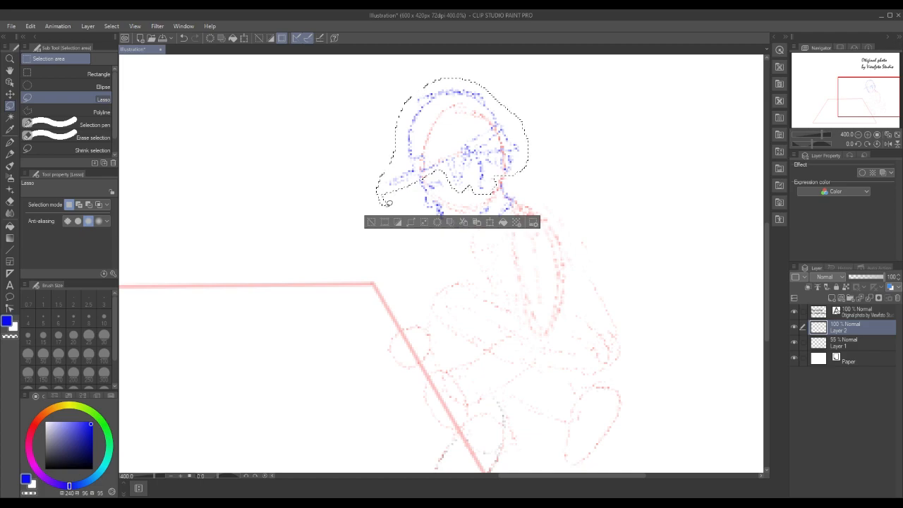
pyautogui.moveTo(465, 139)
pyautogui.mouseDown()
pyautogui.moveTo(464, 127)
pyautogui.moveTo(463, 153)
pyautogui.moveTo(463, 142)
pyautogui.mouseUp()
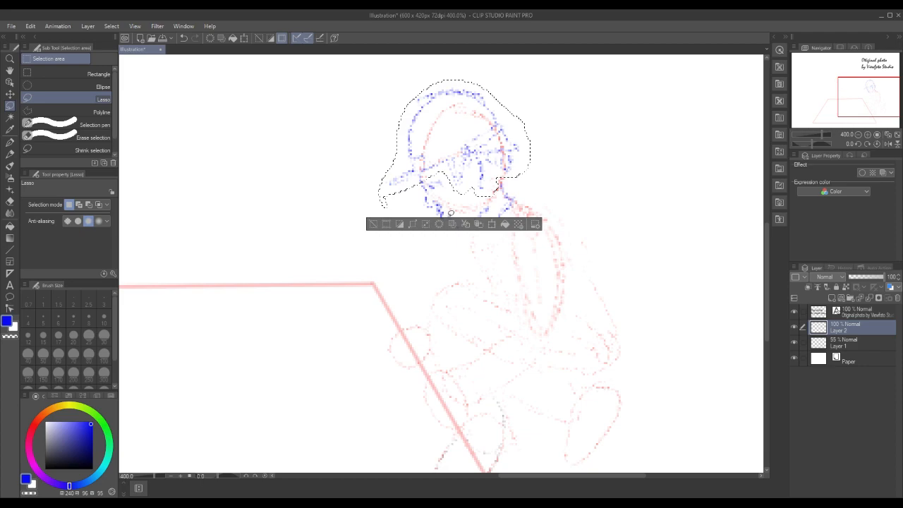
pyautogui.click(491, 224)
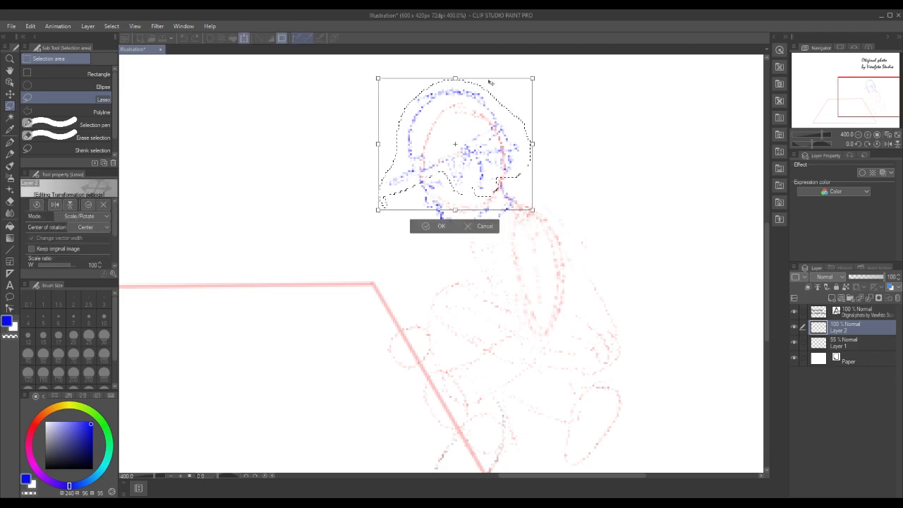
pyautogui.moveTo(490, 83); pyautogui.dragTo(494, 75)
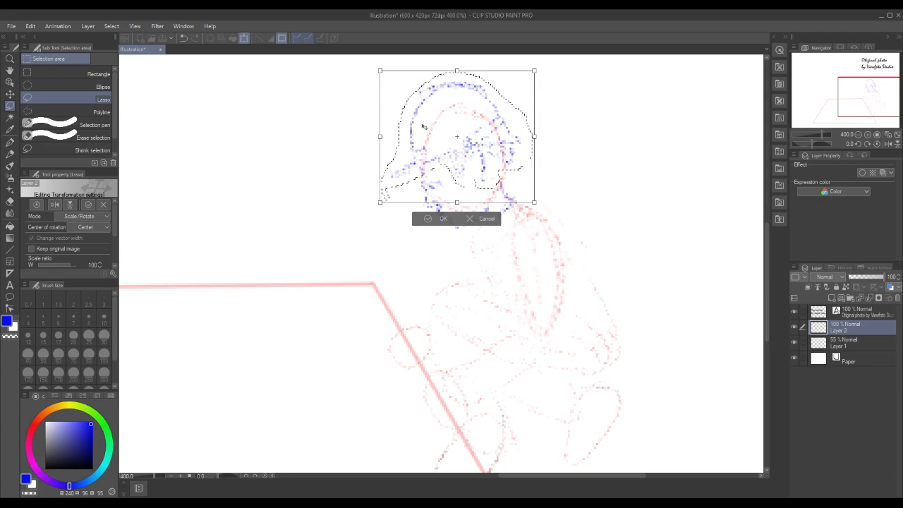
pyautogui.click(439, 219)
pyautogui.click(374, 216)
# Erase the cap's crown outline and redraw it as a rounded double line slightly lower above the brim
pyautogui.moveTo(413, 128)
pyautogui.mouseDown()
pyautogui.moveTo(418, 104)
pyautogui.moveTo(434, 93)
pyautogui.moveTo(486, 94)
pyautogui.moveTo(497, 105)
pyautogui.mouseUp()
pyautogui.moveTo(436, 99)
pyautogui.mouseDown()
pyautogui.moveTo(414, 128)
pyautogui.moveTo(443, 87)
pyautogui.moveTo(420, 99)
pyautogui.mouseUp()
pyautogui.moveTo(415, 148)
pyautogui.mouseDown()
pyautogui.moveTo(413, 131)
pyautogui.moveTo(447, 89)
pyautogui.moveTo(427, 129)
pyautogui.mouseUp()
pyautogui.click(348, 167)
pyautogui.press('p')
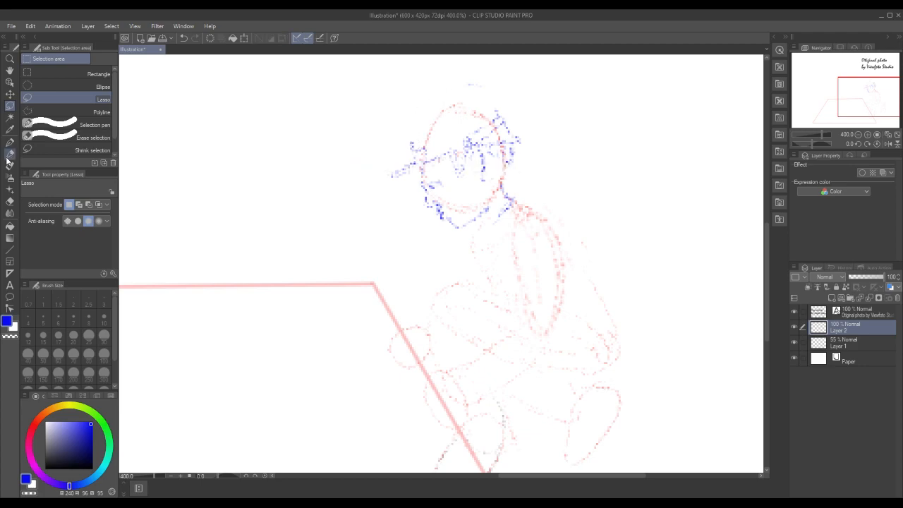
pyautogui.moveTo(412, 148)
pyautogui.mouseDown()
pyautogui.moveTo(416, 124)
pyautogui.moveTo(462, 84)
pyautogui.moveTo(466, 92)
pyautogui.moveTo(427, 109)
pyautogui.moveTo(462, 95)
pyautogui.moveTo(501, 113)
pyautogui.moveTo(470, 95)
pyautogui.moveTo(439, 104)
pyautogui.moveTo(417, 122)
pyautogui.moveTo(419, 153)
pyautogui.mouseUp()
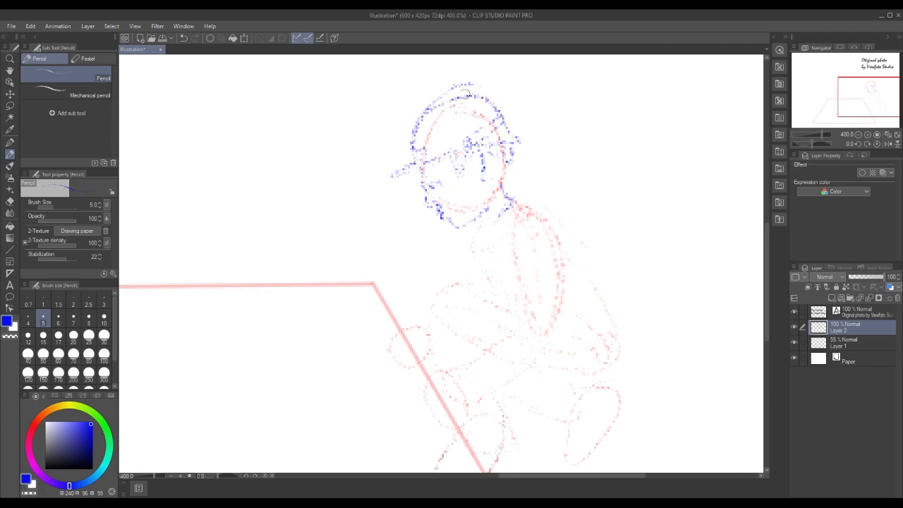
pyautogui.moveTo(487, 105)
pyautogui.mouseDown()
pyautogui.moveTo(448, 91)
pyautogui.moveTo(455, 87)
pyautogui.moveTo(434, 101)
pyautogui.mouseUp()
pyautogui.moveTo(495, 106)
pyautogui.mouseDown()
pyautogui.moveTo(471, 97)
pyautogui.moveTo(420, 118)
pyautogui.mouseUp()
pyautogui.moveTo(417, 115)
pyautogui.mouseDown()
pyautogui.moveTo(454, 95)
pyautogui.moveTo(438, 97)
pyautogui.moveTo(473, 92)
pyautogui.moveTo(494, 109)
pyautogui.mouseUp()
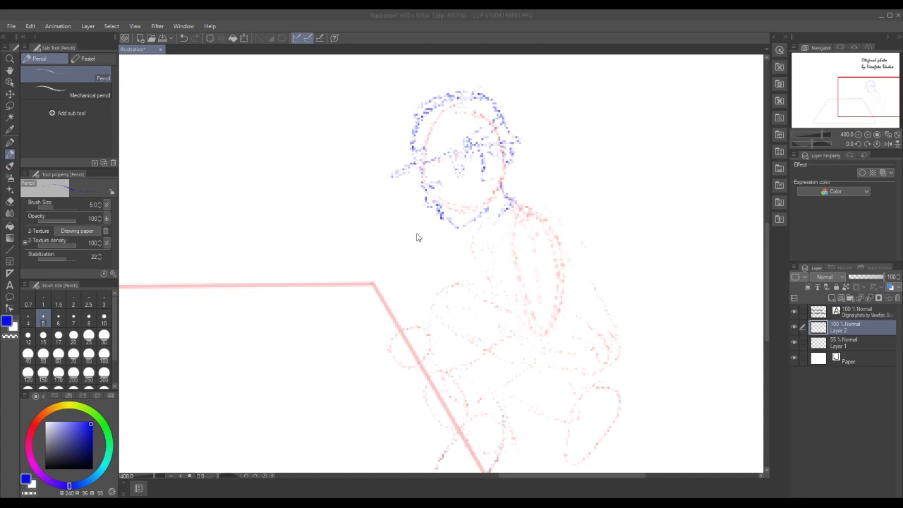
# Rework the front line of the face, add an eye under the brim, and shade the hair around the ear
pyautogui.moveTo(429, 199)
pyautogui.mouseDown()
pyautogui.moveTo(447, 216)
pyautogui.moveTo(443, 236)
pyautogui.moveTo(440, 219)
pyautogui.moveTo(450, 217)
pyautogui.moveTo(424, 169)
pyautogui.moveTo(422, 195)
pyautogui.moveTo(461, 223)
pyautogui.moveTo(432, 199)
pyautogui.mouseUp()
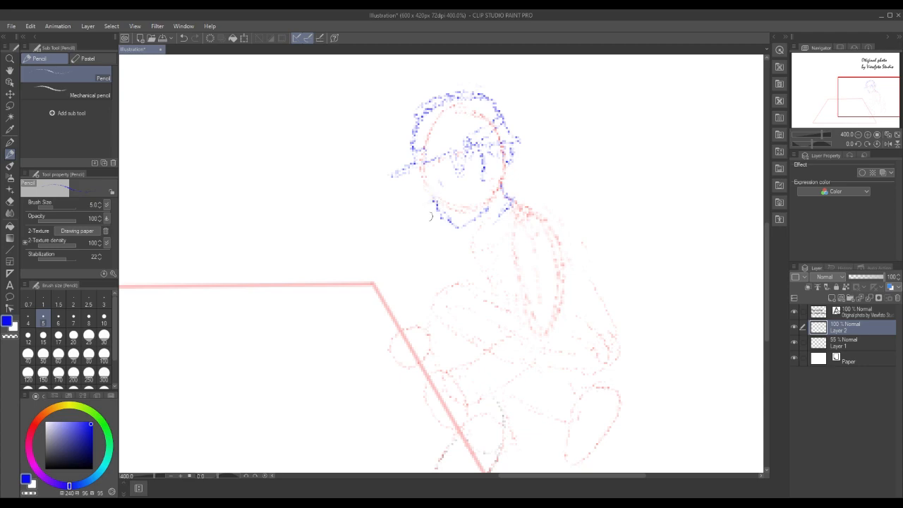
pyautogui.moveTo(438, 205); pyautogui.dragTo(426, 178)
pyautogui.moveTo(447, 173)
pyautogui.mouseDown()
pyautogui.moveTo(431, 183)
pyautogui.moveTo(446, 177)
pyautogui.mouseUp()
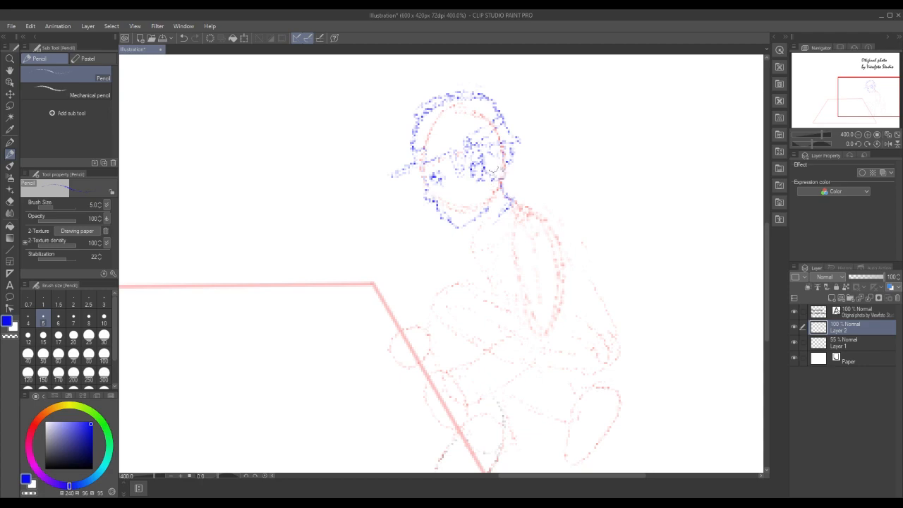
pyautogui.moveTo(489, 172)
pyautogui.mouseDown()
pyautogui.moveTo(501, 169)
pyautogui.moveTo(494, 156)
pyautogui.moveTo(499, 163)
pyautogui.mouseUp()
pyautogui.moveTo(491, 168); pyautogui.dragTo(502, 175)
# Sketch a pointed shirt collar beneath the jaw and darken it at the nape of the neck
pyautogui.moveTo(482, 247)
pyautogui.mouseDown()
pyautogui.moveTo(480, 225)
pyautogui.moveTo(519, 188)
pyautogui.moveTo(506, 188)
pyautogui.moveTo(529, 199)
pyautogui.moveTo(508, 191)
pyautogui.moveTo(528, 199)
pyautogui.moveTo(498, 213)
pyautogui.moveTo(519, 190)
pyautogui.moveTo(527, 200)
pyautogui.moveTo(516, 191)
pyautogui.mouseUp()
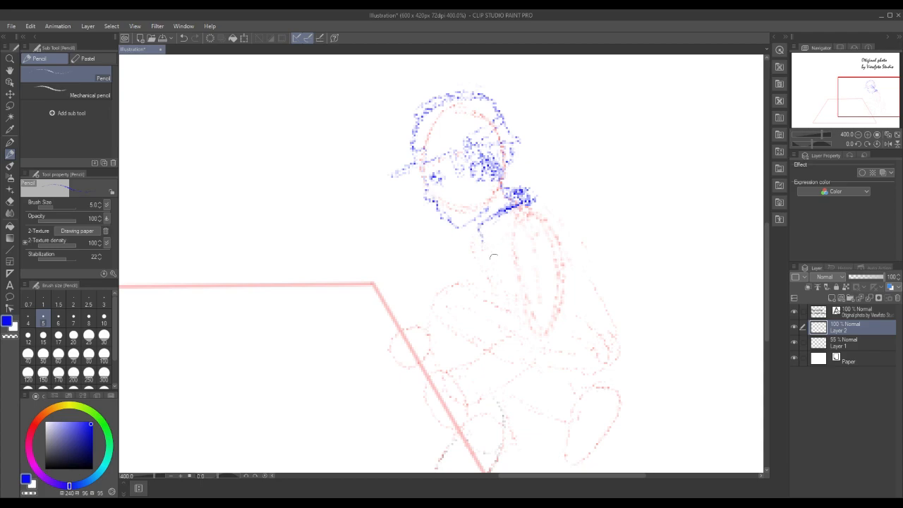
pyautogui.moveTo(481, 244)
pyautogui.mouseDown()
pyautogui.moveTo(493, 257)
pyautogui.moveTo(491, 244)
pyautogui.mouseUp()
pyautogui.moveTo(508, 233)
pyautogui.mouseDown()
pyautogui.moveTo(491, 243)
pyautogui.moveTo(513, 226)
pyautogui.mouseUp()
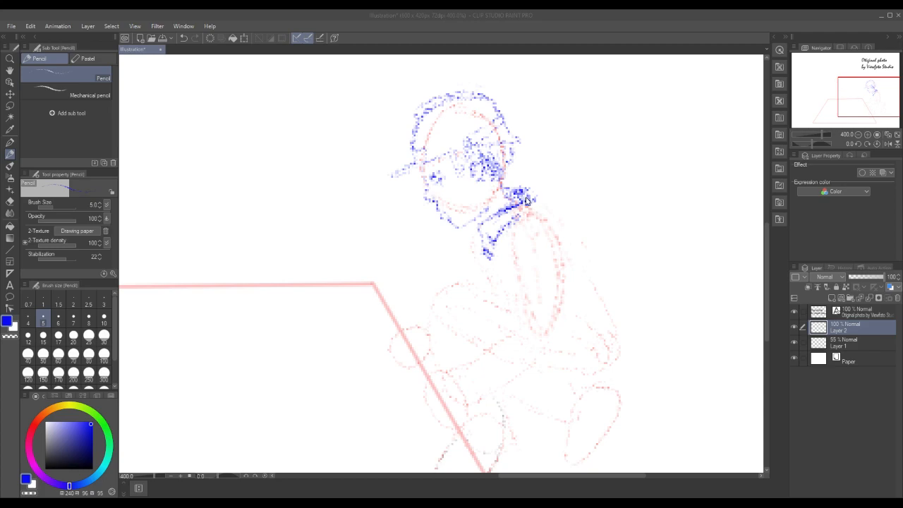
pyautogui.moveTo(528, 201); pyautogui.dragTo(532, 196)
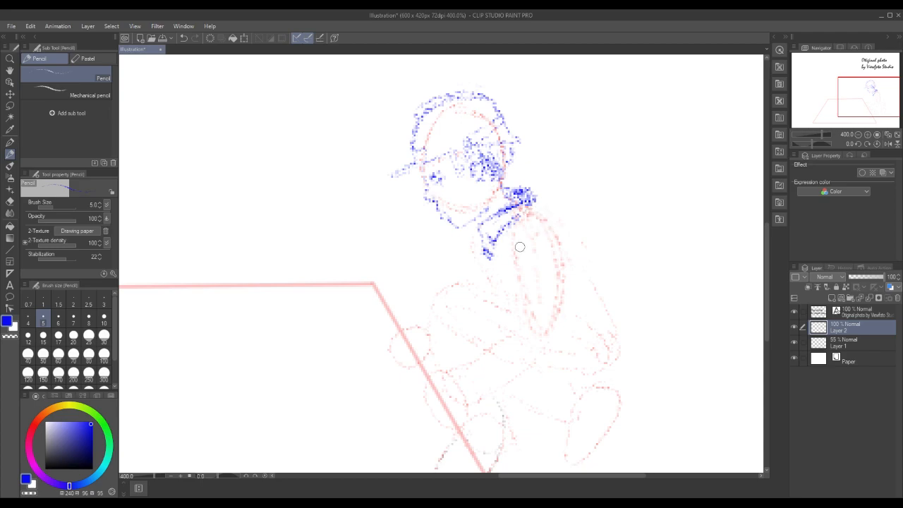
# Outline the upper-arm sleeve with its cuff and draw the curved back from the collar down to the hips
pyautogui.moveTo(513, 234)
pyautogui.mouseDown()
pyautogui.moveTo(513, 287)
pyautogui.moveTo(526, 321)
pyautogui.mouseUp()
pyautogui.moveTo(564, 252); pyautogui.dragTo(552, 337)
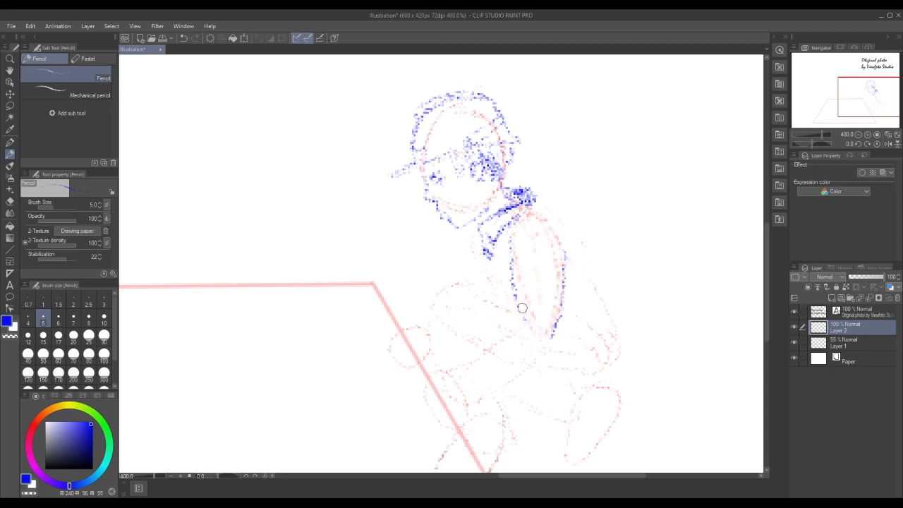
pyautogui.moveTo(512, 285); pyautogui.dragTo(514, 322)
pyautogui.hotkey('ctrl', 'z')
pyautogui.moveTo(511, 306)
pyautogui.mouseDown()
pyautogui.moveTo(555, 309)
pyautogui.moveTo(515, 321)
pyautogui.moveTo(551, 323)
pyautogui.mouseUp()
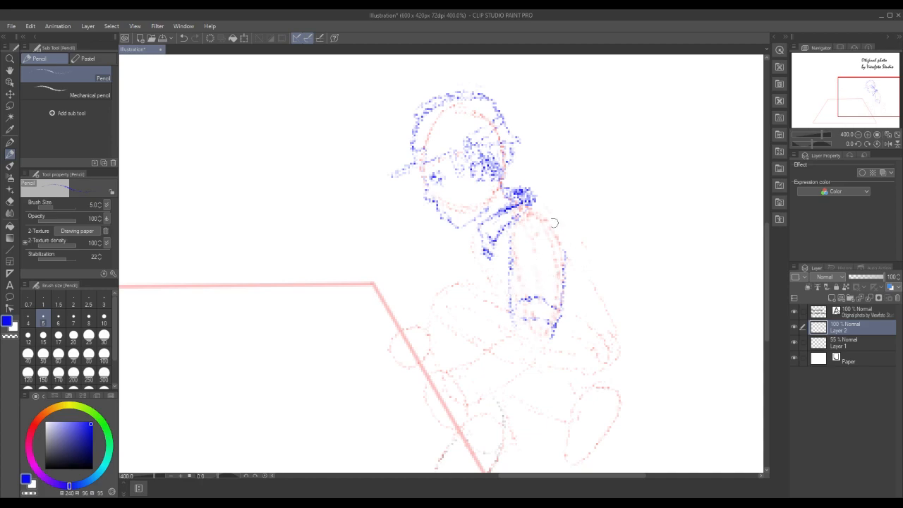
pyautogui.moveTo(531, 202)
pyautogui.mouseDown()
pyautogui.moveTo(584, 241)
pyautogui.moveTo(616, 316)
pyautogui.moveTo(607, 286)
pyautogui.moveTo(618, 303)
pyautogui.moveTo(625, 351)
pyautogui.moveTo(575, 384)
pyautogui.mouseUp()
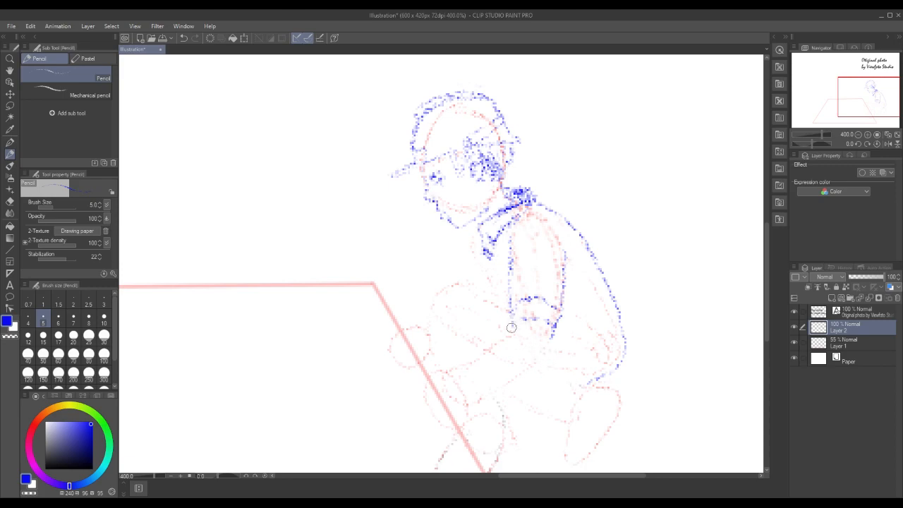
# Draw the elbow folds and the forearm angling down towards the floor shape's edge, keeping the Pencil colour blue
pyautogui.moveTo(506, 334); pyautogui.dragTo(528, 345)
pyautogui.press('x')
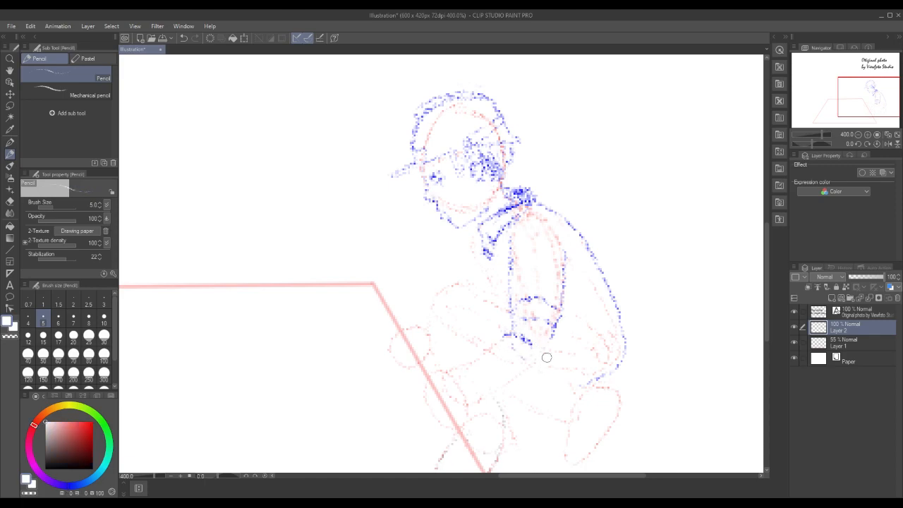
pyautogui.click(69, 485)
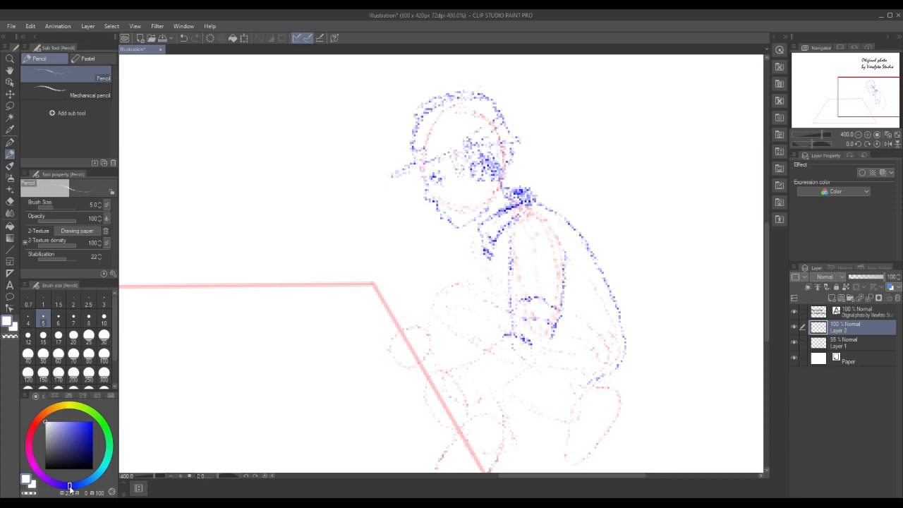
pyautogui.click(91, 426)
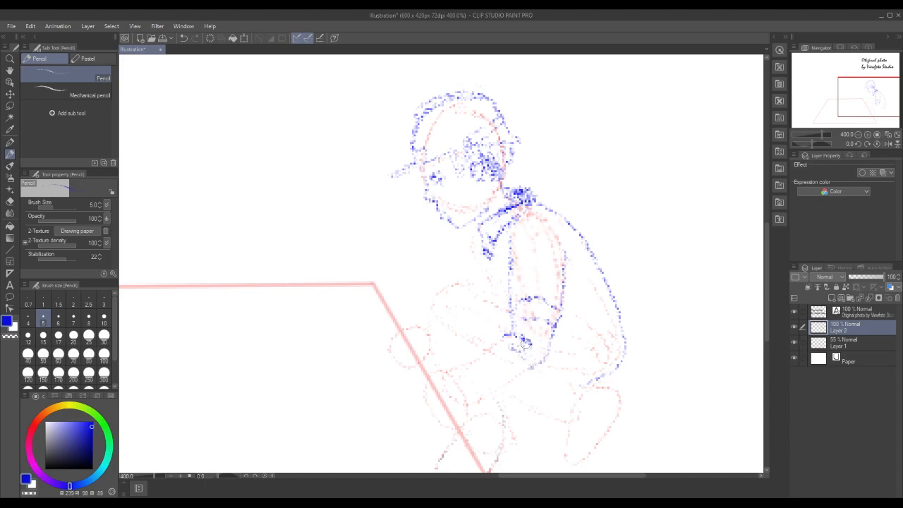
pyautogui.moveTo(511, 336); pyautogui.dragTo(469, 355)
pyautogui.moveTo(536, 367); pyautogui.dragTo(488, 391)
pyautogui.moveTo(477, 357)
pyautogui.mouseDown()
pyautogui.moveTo(451, 370)
pyautogui.moveTo(470, 407)
pyautogui.moveTo(505, 384)
pyautogui.mouseUp()
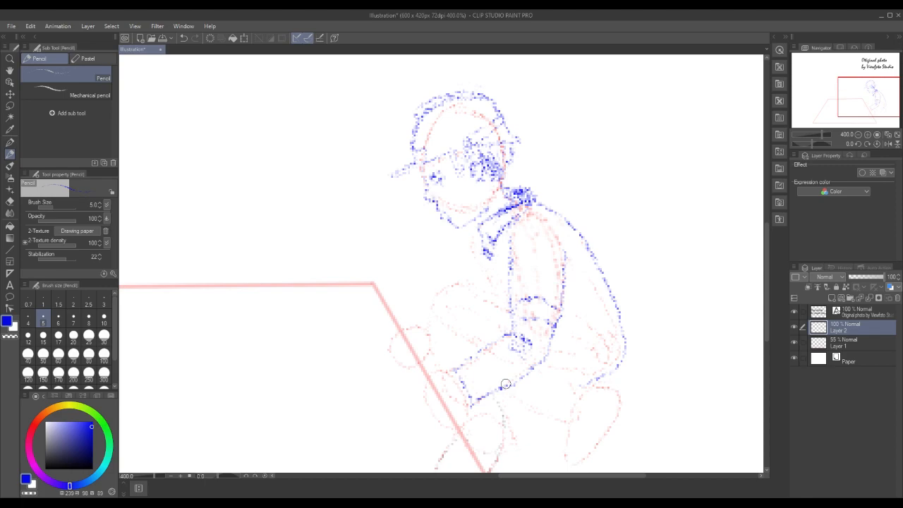
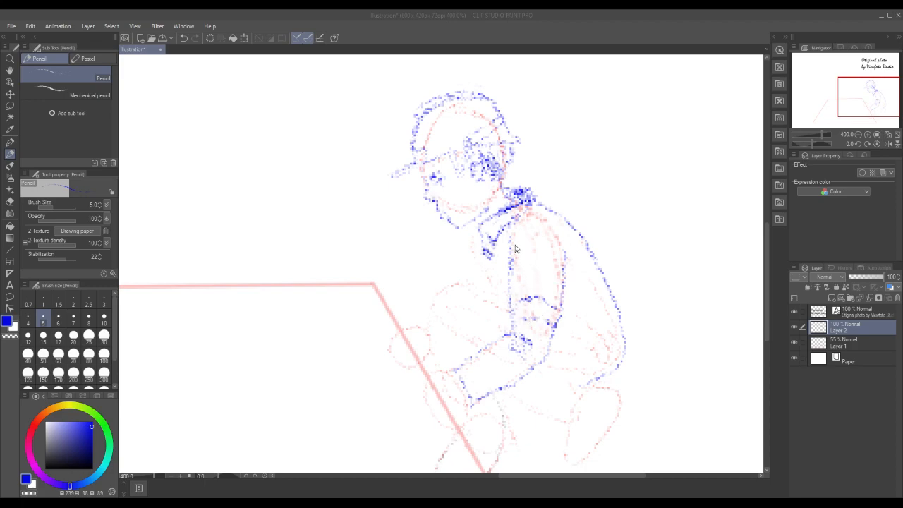
# Draw the vertical front edge of the upper-arm sleeve and the curved shoulder seam lines over the top of the arm
pyautogui.moveTo(502, 247); pyautogui.dragTo(504, 293)
pyautogui.moveTo(506, 237)
pyautogui.mouseDown()
pyautogui.moveTo(531, 223)
pyautogui.moveTo(557, 230)
pyautogui.mouseUp()
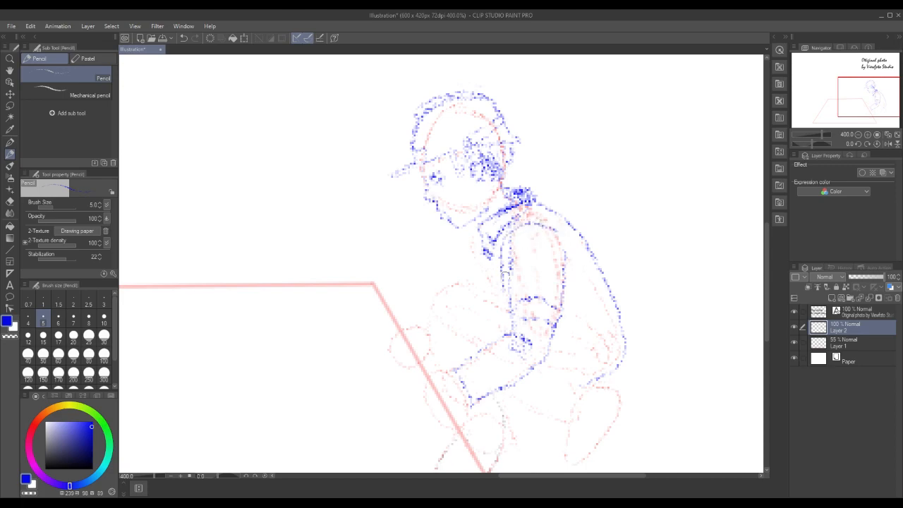
pyautogui.moveTo(507, 263)
pyautogui.mouseDown()
pyautogui.moveTo(513, 244)
pyautogui.moveTo(561, 232)
pyautogui.mouseUp()
# Restore the blue drawing colour and sketch the fabric folds across the lower back and down around the hips
pyautogui.press('x')
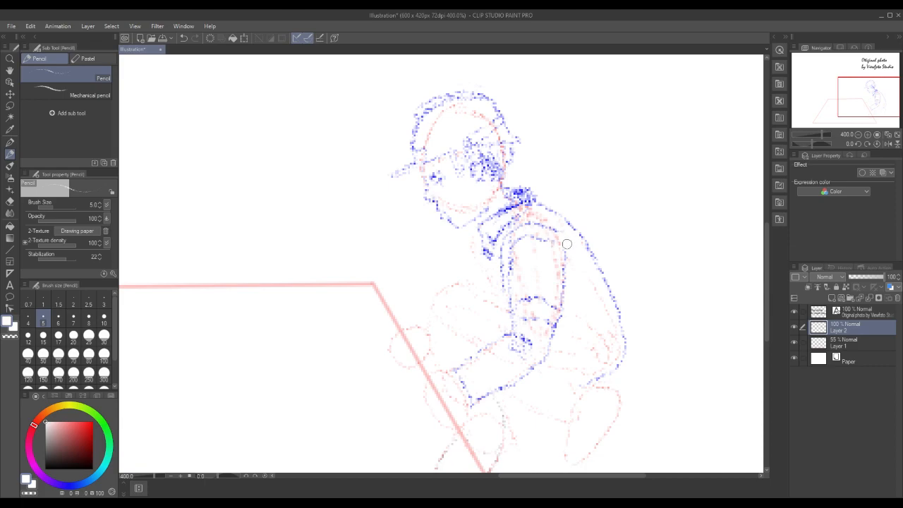
pyautogui.click(69, 488)
pyautogui.click(91, 426)
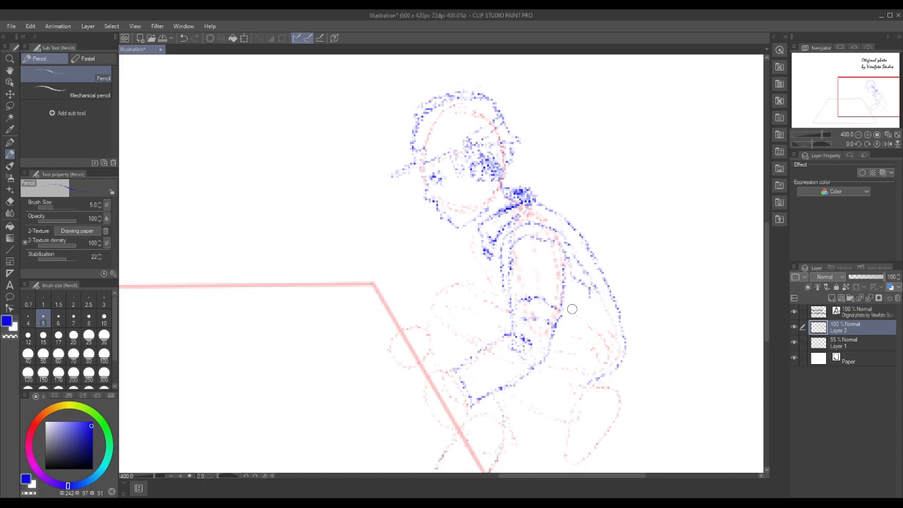
pyautogui.moveTo(561, 316)
pyautogui.mouseDown()
pyautogui.moveTo(597, 291)
pyautogui.moveTo(598, 302)
pyautogui.moveTo(582, 305)
pyautogui.moveTo(606, 301)
pyautogui.moveTo(592, 283)
pyautogui.moveTo(602, 307)
pyautogui.mouseUp()
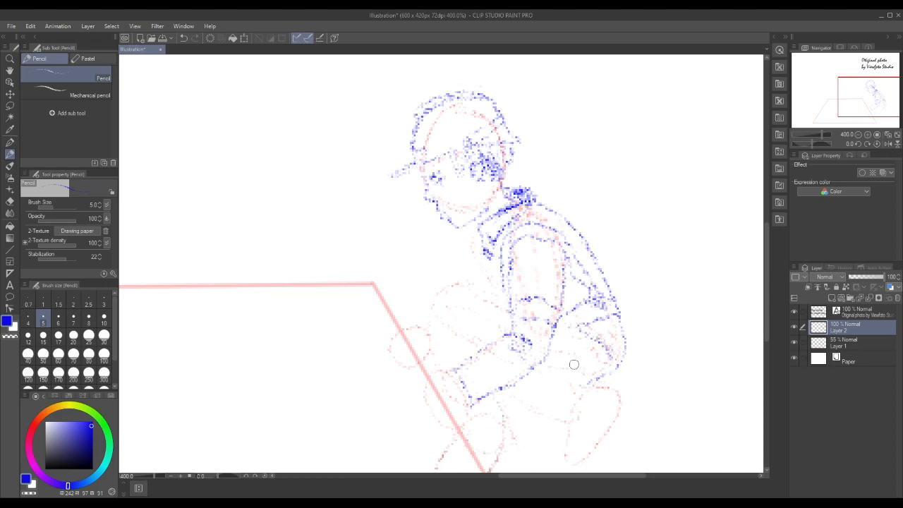
pyautogui.moveTo(552, 353)
pyautogui.mouseDown()
pyautogui.moveTo(564, 384)
pyautogui.moveTo(598, 387)
pyautogui.mouseUp()
pyautogui.moveTo(567, 352); pyautogui.dragTo(588, 380)
pyautogui.moveTo(567, 352)
pyautogui.mouseDown()
pyautogui.moveTo(588, 378)
pyautogui.moveTo(575, 378)
pyautogui.moveTo(595, 385)
pyautogui.mouseUp()
pyautogui.moveTo(568, 352)
pyautogui.mouseDown()
pyautogui.moveTo(588, 375)
pyautogui.moveTo(580, 388)
pyautogui.mouseUp()
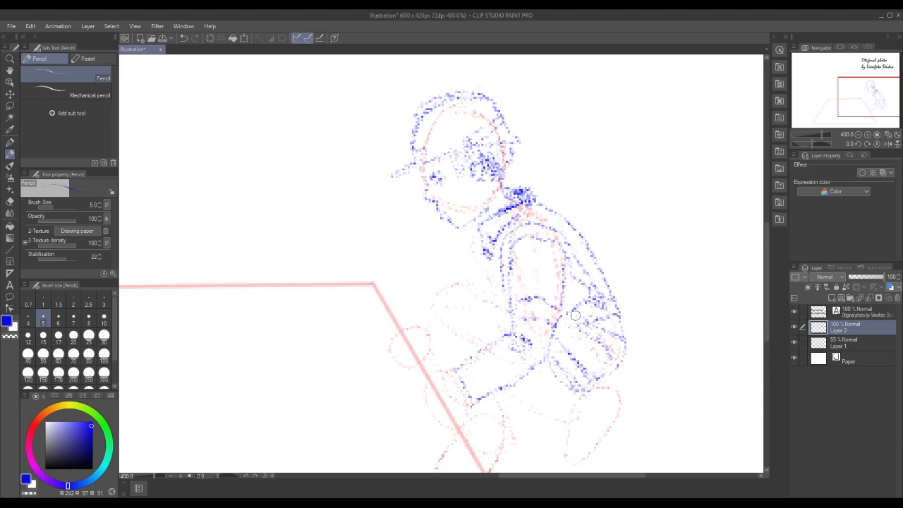
# Lasso the blue capped head, scale it down slightly towards the collar, and clear the selection
pyautogui.click(859, 137)
pyautogui.click(859, 135)
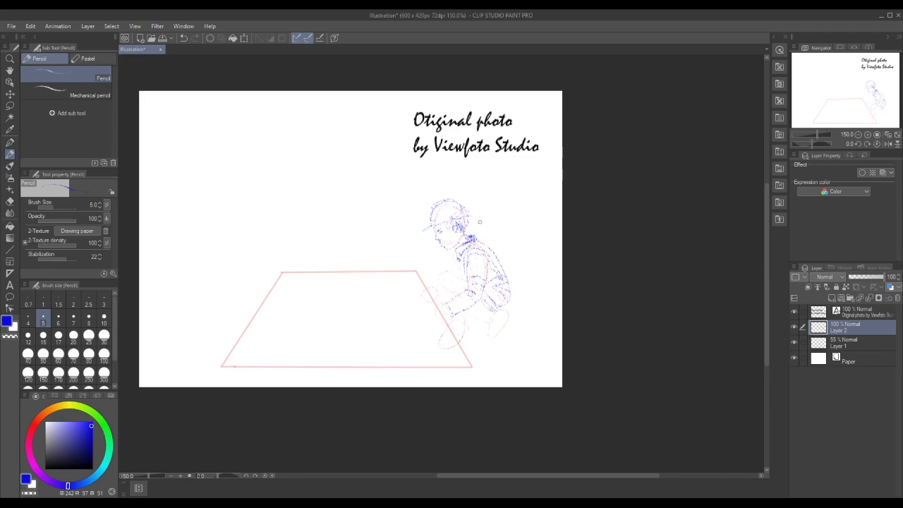
pyautogui.click(11, 106)
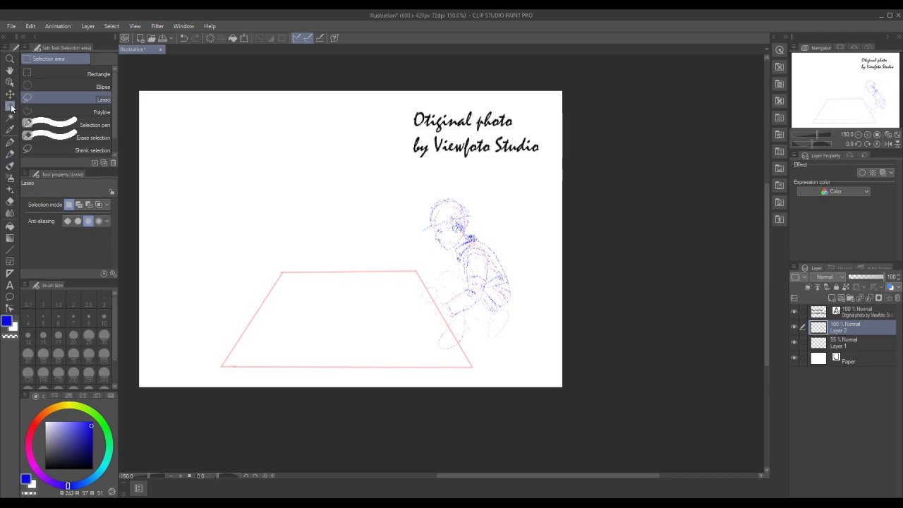
pyautogui.click(867, 134)
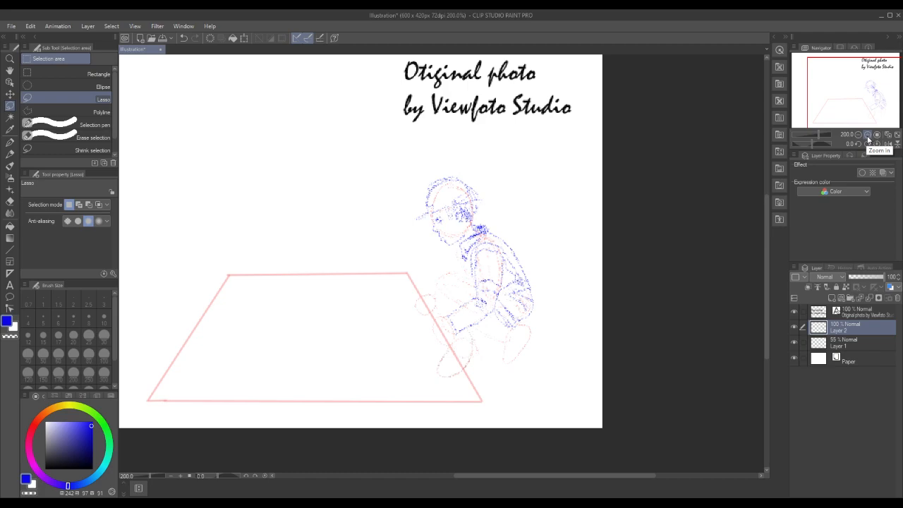
pyautogui.click(869, 136)
pyautogui.moveTo(767, 235); pyautogui.dragTo(769, 225)
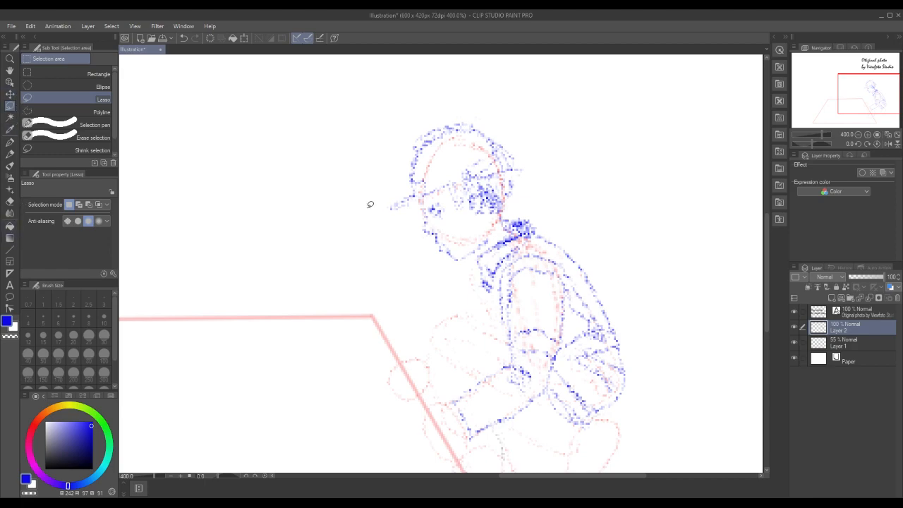
pyautogui.moveTo(368, 208)
pyautogui.mouseDown()
pyautogui.moveTo(439, 268)
pyautogui.moveTo(460, 268)
pyautogui.moveTo(519, 210)
pyautogui.moveTo(533, 167)
pyautogui.moveTo(502, 122)
pyautogui.moveTo(434, 108)
pyautogui.moveTo(405, 167)
pyautogui.mouseUp()
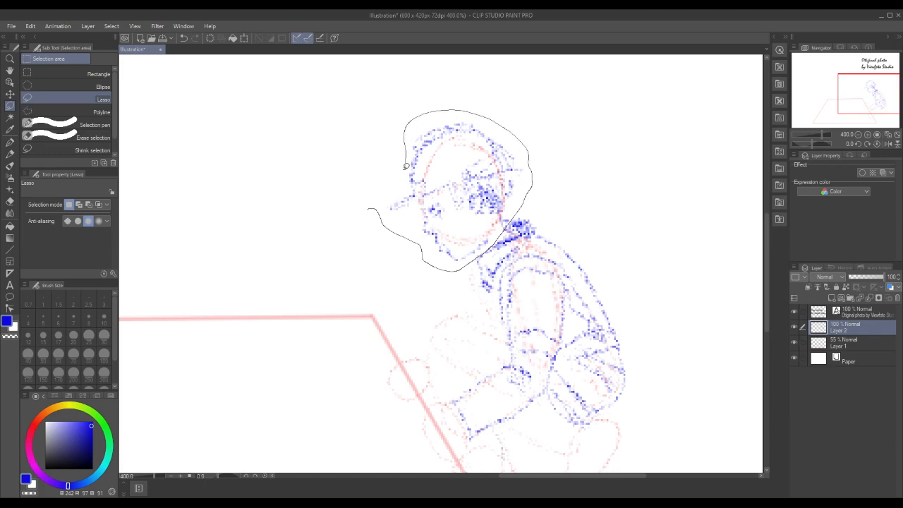
pyautogui.moveTo(371, 197); pyautogui.dragTo(376, 209)
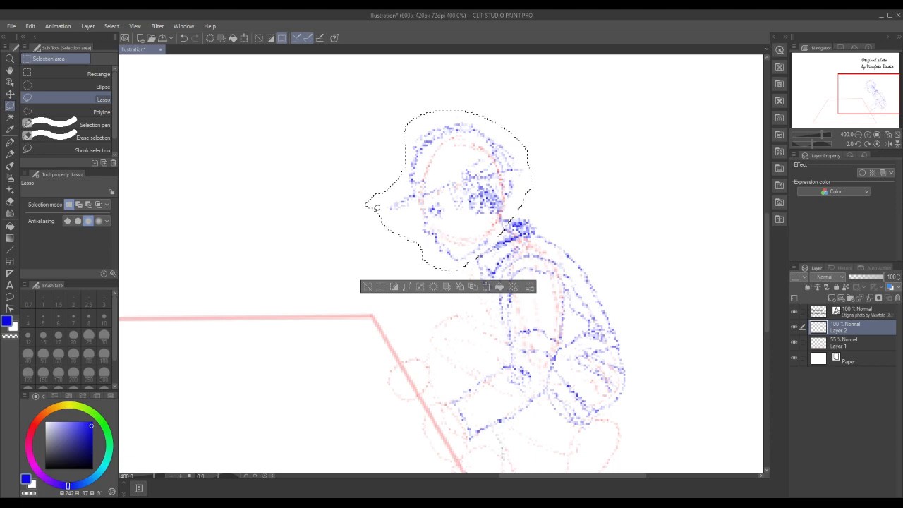
pyautogui.click(485, 287)
pyautogui.moveTo(375, 110); pyautogui.dragTo(386, 129)
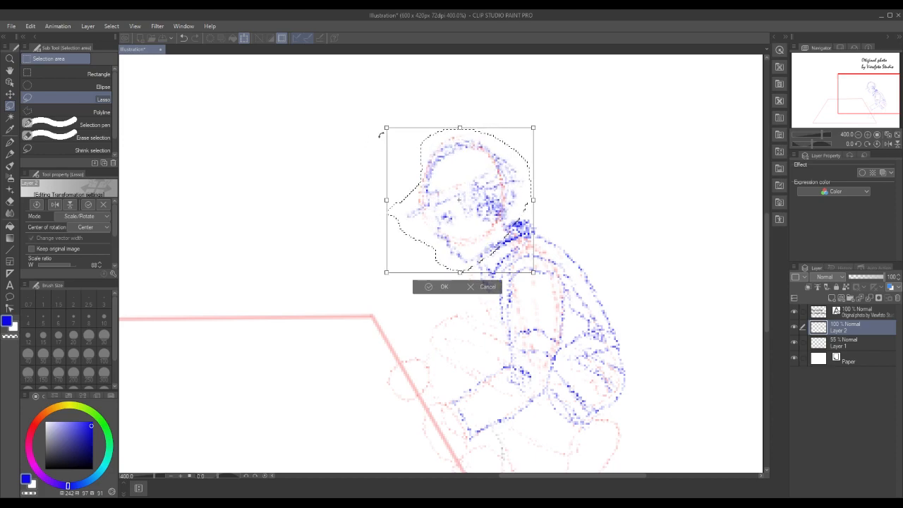
pyautogui.click(440, 287)
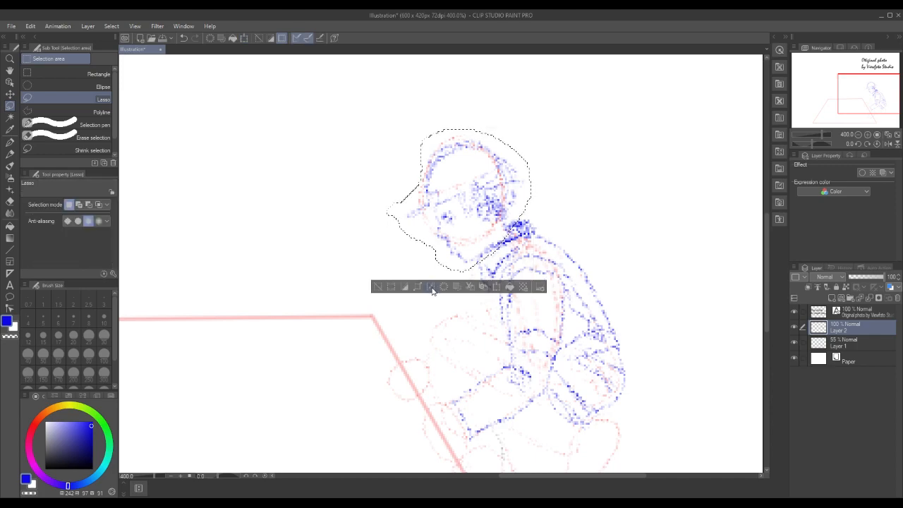
pyautogui.click(379, 286)
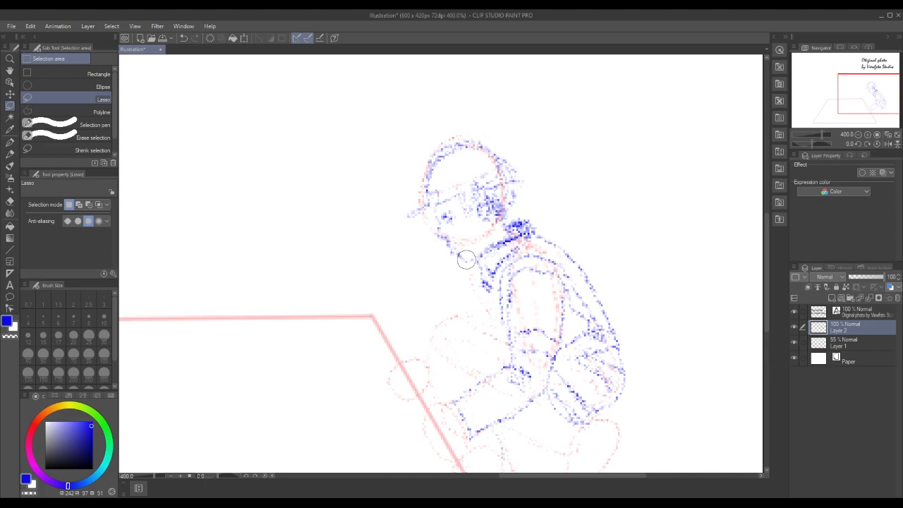
# Redraw the chin and jaw line down to the collar with the Pencil
pyautogui.moveTo(460, 247)
pyautogui.mouseDown()
pyautogui.moveTo(477, 254)
pyautogui.moveTo(463, 251)
pyautogui.mouseUp()
pyautogui.click(382, 271)
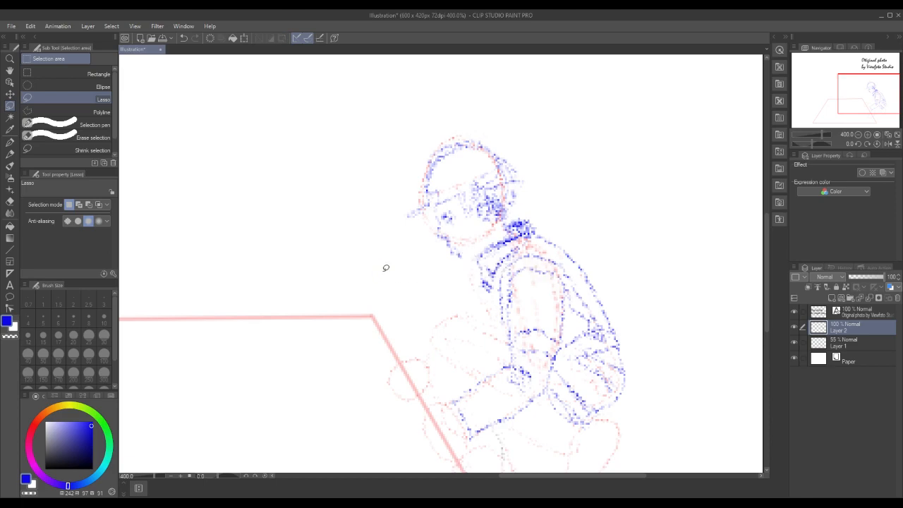
pyautogui.click(10, 154)
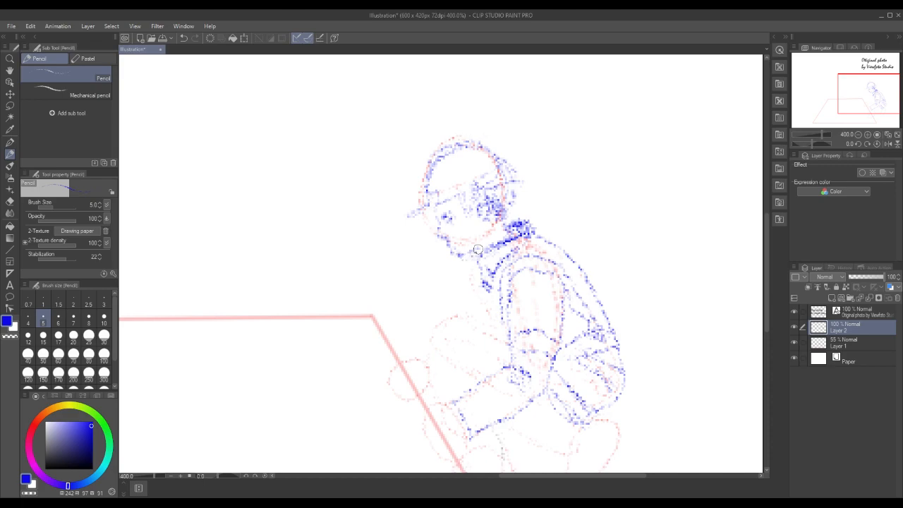
pyautogui.moveTo(480, 250); pyautogui.dragTo(466, 251)
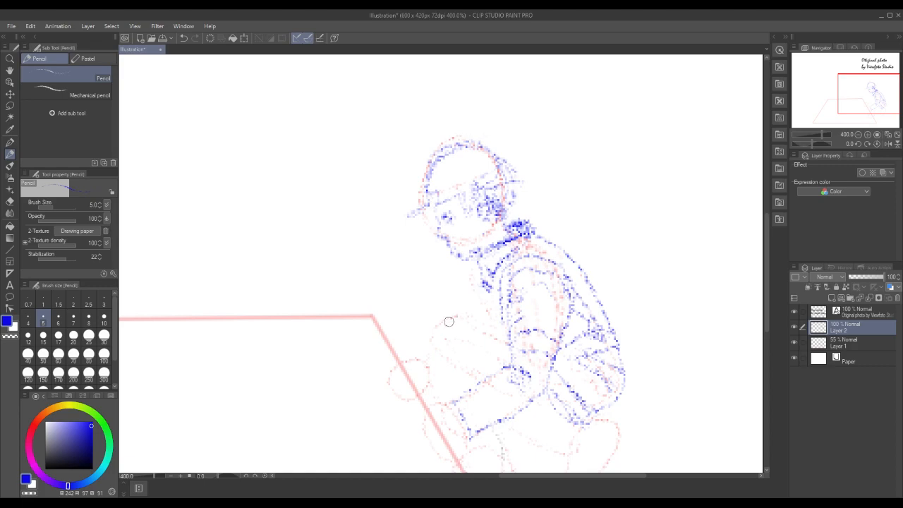
# Outline the raised knee, thigh and front of the shin, and sketch the hand reaching over the floor shape's edge
pyautogui.moveTo(461, 319); pyautogui.dragTo(433, 385)
pyautogui.moveTo(767, 298); pyautogui.dragTo(768, 312)
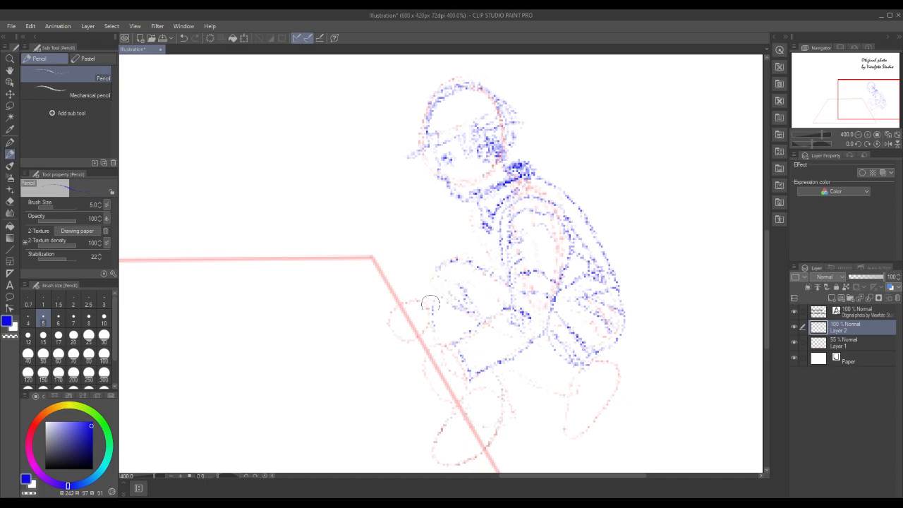
pyautogui.moveTo(428, 272); pyautogui.dragTo(432, 328)
pyautogui.moveTo(447, 347)
pyautogui.mouseDown()
pyautogui.moveTo(426, 354)
pyautogui.moveTo(421, 370)
pyautogui.moveTo(433, 371)
pyautogui.mouseUp()
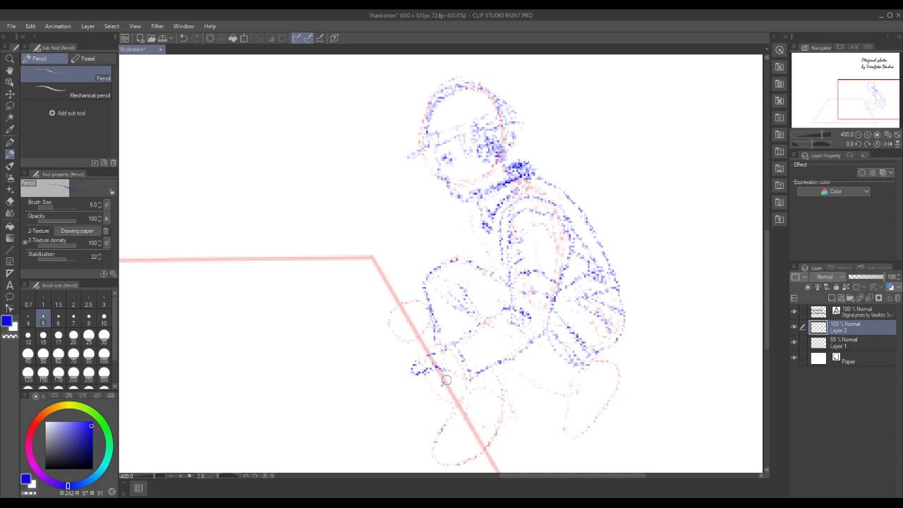
# Trace the floor shape's slanted edge in blue from its far corner down past the hand, and strengthen the wrist
pyautogui.moveTo(372, 258); pyautogui.dragTo(401, 309)
pyautogui.moveTo(385, 280); pyautogui.dragTo(415, 333)
pyautogui.moveTo(373, 257); pyautogui.dragTo(417, 335)
pyautogui.moveTo(437, 371); pyautogui.dragTo(446, 383)
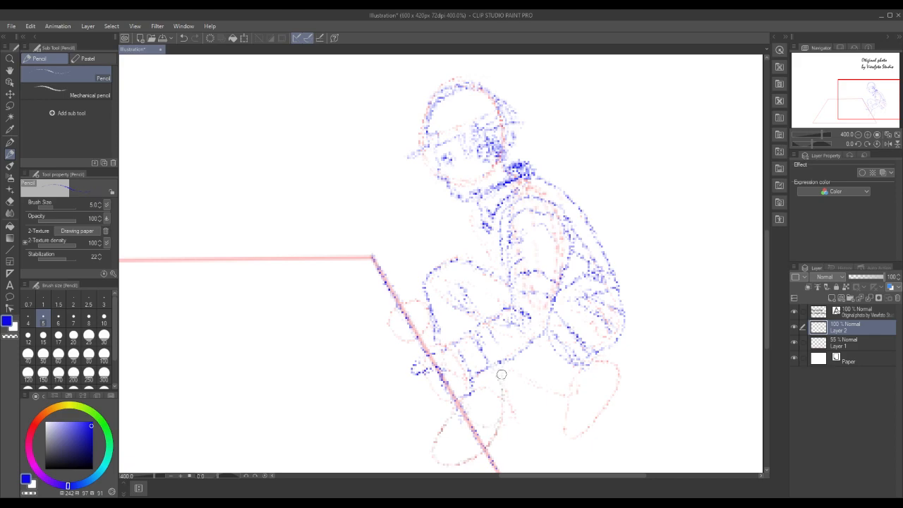
# Draw the front leg's calf with its trouser folds down to the heel, and darken the hand at the floor's edge
pyautogui.moveTo(501, 374)
pyautogui.mouseDown()
pyautogui.moveTo(509, 407)
pyautogui.moveTo(506, 381)
pyautogui.mouseUp()
pyautogui.moveTo(441, 369); pyautogui.dragTo(448, 382)
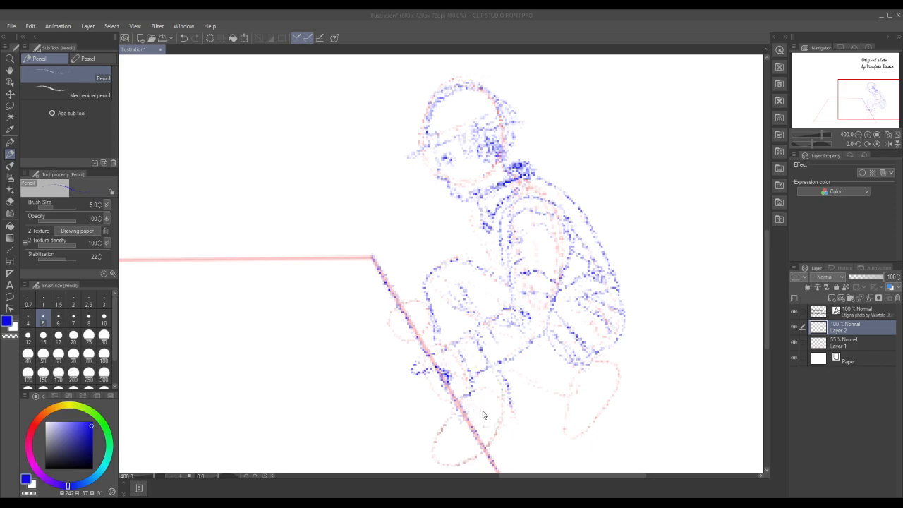
pyautogui.click(480, 388)
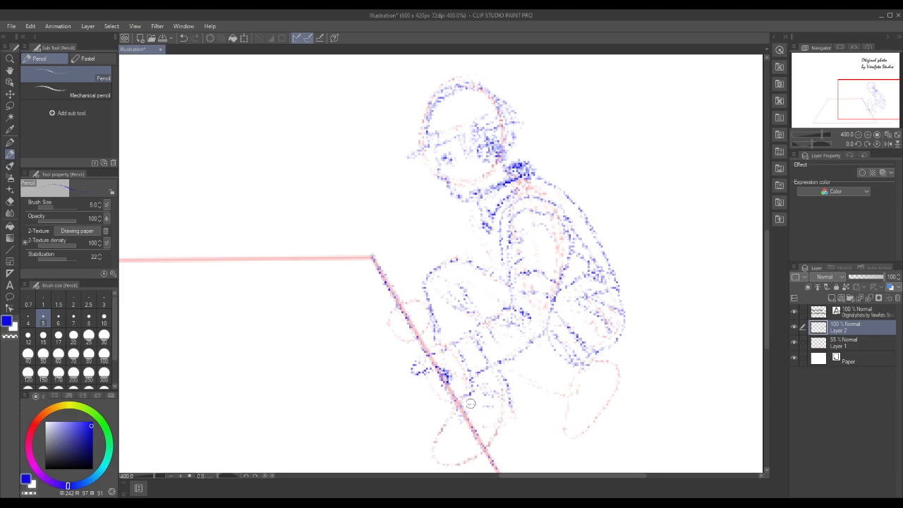
pyautogui.moveTo(516, 426)
pyautogui.mouseDown()
pyautogui.moveTo(511, 408)
pyautogui.moveTo(502, 442)
pyautogui.mouseUp()
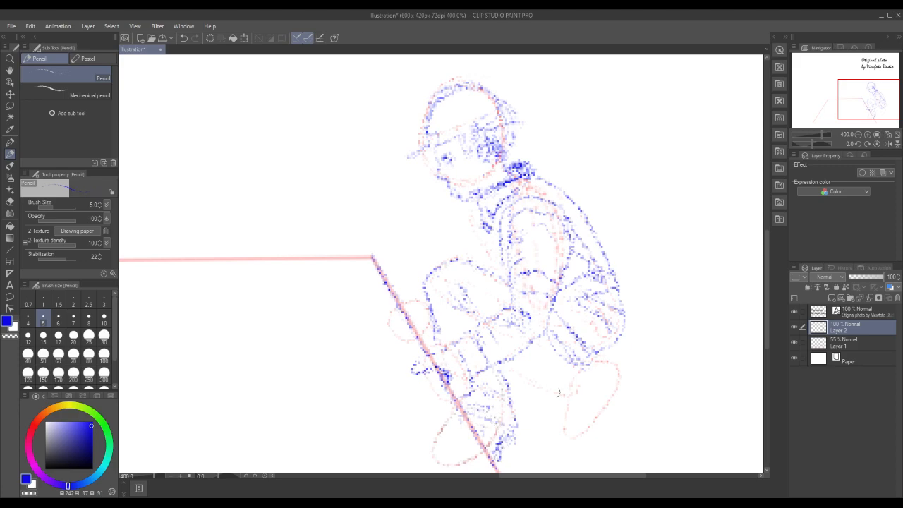
# Draw the underside of the rear thigh behind the front calf and close the seat curve at the hips
pyautogui.moveTo(508, 382)
pyautogui.mouseDown()
pyautogui.moveTo(539, 413)
pyautogui.moveTo(552, 413)
pyautogui.moveTo(576, 379)
pyautogui.mouseUp()
pyautogui.moveTo(529, 375)
pyautogui.mouseDown()
pyautogui.moveTo(555, 382)
pyautogui.moveTo(526, 375)
pyautogui.moveTo(585, 372)
pyautogui.moveTo(572, 381)
pyautogui.moveTo(610, 361)
pyautogui.mouseUp()
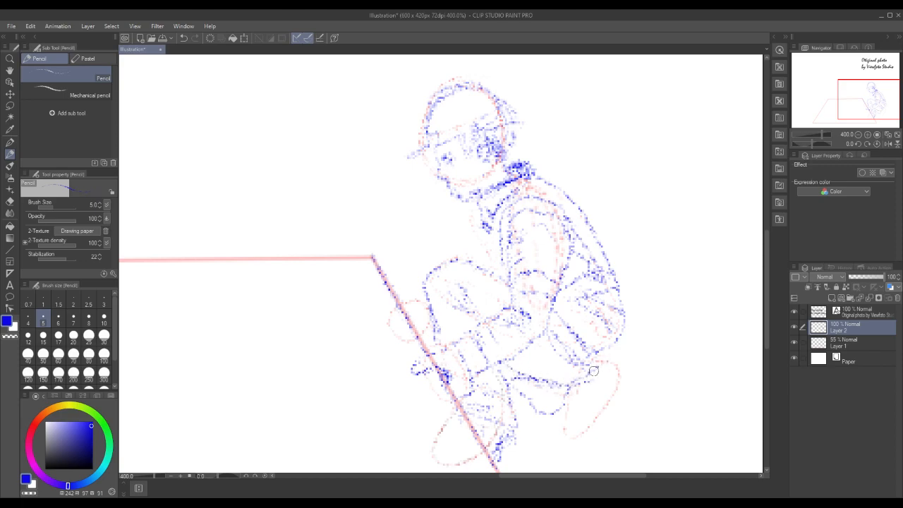
pyautogui.moveTo(620, 329); pyautogui.dragTo(606, 360)
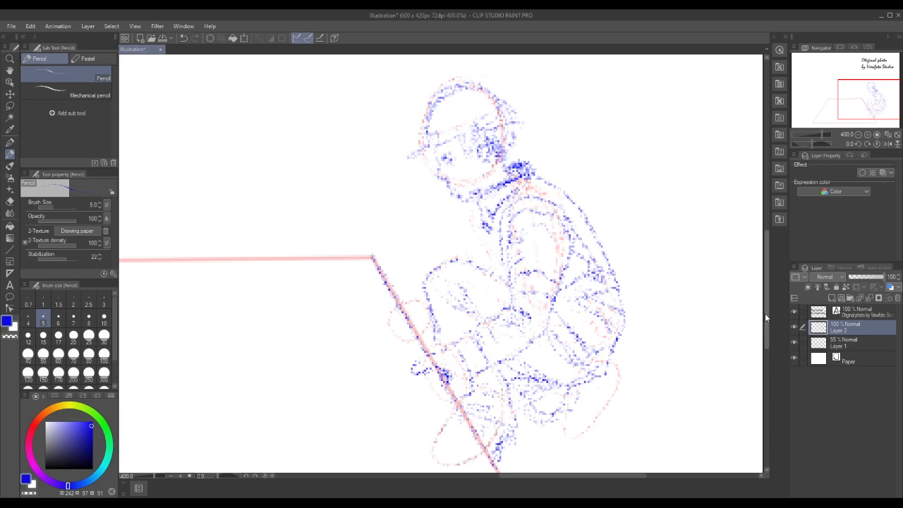
# Outline the rear lower leg below the seat and its foot resting on the toes
pyautogui.moveTo(766, 314); pyautogui.dragTo(769, 338)
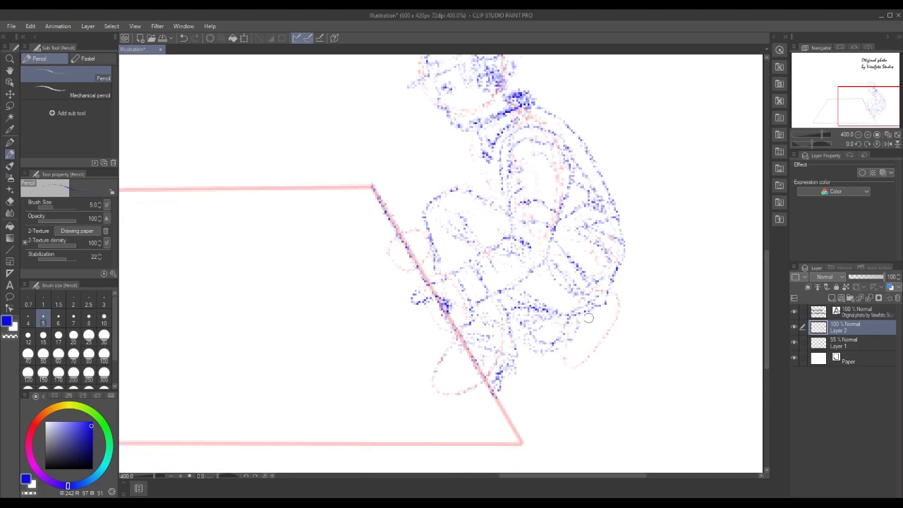
pyautogui.moveTo(610, 341)
pyautogui.mouseDown()
pyautogui.moveTo(587, 376)
pyautogui.moveTo(617, 349)
pyautogui.moveTo(601, 349)
pyautogui.moveTo(614, 328)
pyautogui.moveTo(604, 308)
pyautogui.moveTo(616, 310)
pyautogui.moveTo(603, 309)
pyautogui.moveTo(615, 318)
pyautogui.moveTo(611, 341)
pyautogui.mouseUp()
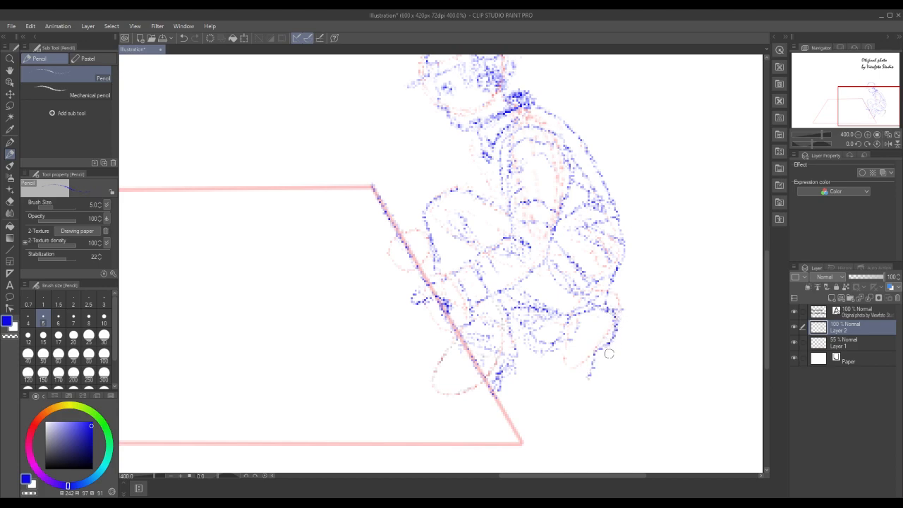
pyautogui.moveTo(561, 356)
pyautogui.mouseDown()
pyautogui.moveTo(550, 390)
pyautogui.moveTo(574, 391)
pyautogui.moveTo(567, 367)
pyautogui.moveTo(570, 376)
pyautogui.moveTo(551, 381)
pyautogui.moveTo(548, 393)
pyautogui.moveTo(560, 402)
pyautogui.moveTo(577, 400)
pyautogui.moveTo(590, 371)
pyautogui.mouseUp()
pyautogui.moveTo(571, 399)
pyautogui.mouseDown()
pyautogui.moveTo(588, 379)
pyautogui.moveTo(559, 385)
pyautogui.mouseUp()
pyautogui.moveTo(557, 370)
pyautogui.mouseDown()
pyautogui.moveTo(551, 387)
pyautogui.moveTo(577, 389)
pyautogui.moveTo(590, 385)
pyautogui.moveTo(594, 368)
pyautogui.mouseUp()
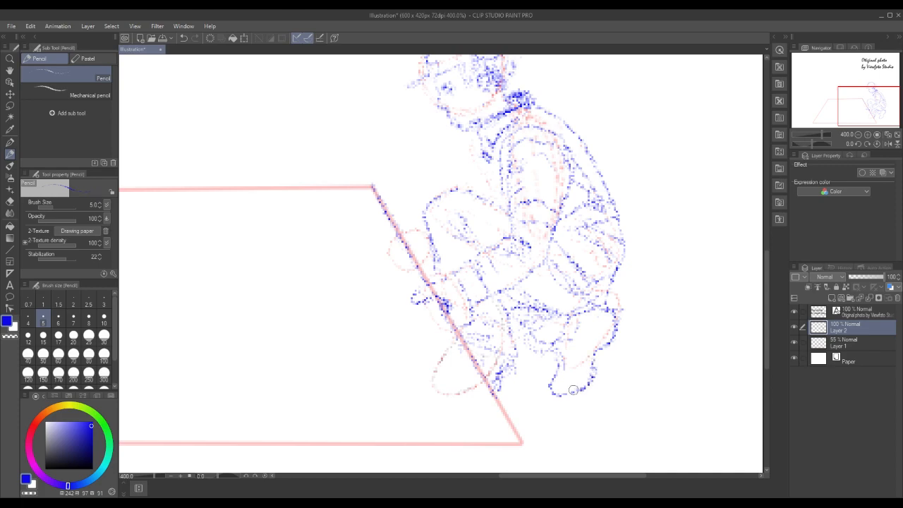
# Reinforce the rear foot's toe contour and add inner fold lines between the foot and lower leg
pyautogui.moveTo(550, 388); pyautogui.dragTo(556, 368)
pyautogui.moveTo(591, 328); pyautogui.dragTo(580, 357)
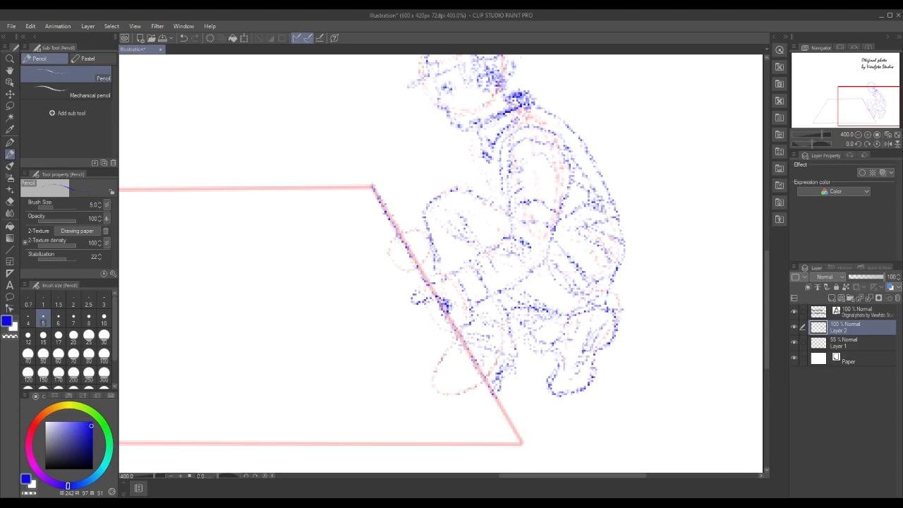
pyautogui.moveTo(583, 361)
pyautogui.mouseDown()
pyautogui.moveTo(566, 388)
pyautogui.moveTo(553, 386)
pyautogui.moveTo(582, 379)
pyautogui.moveTo(598, 331)
pyautogui.moveTo(596, 351)
pyautogui.mouseUp()
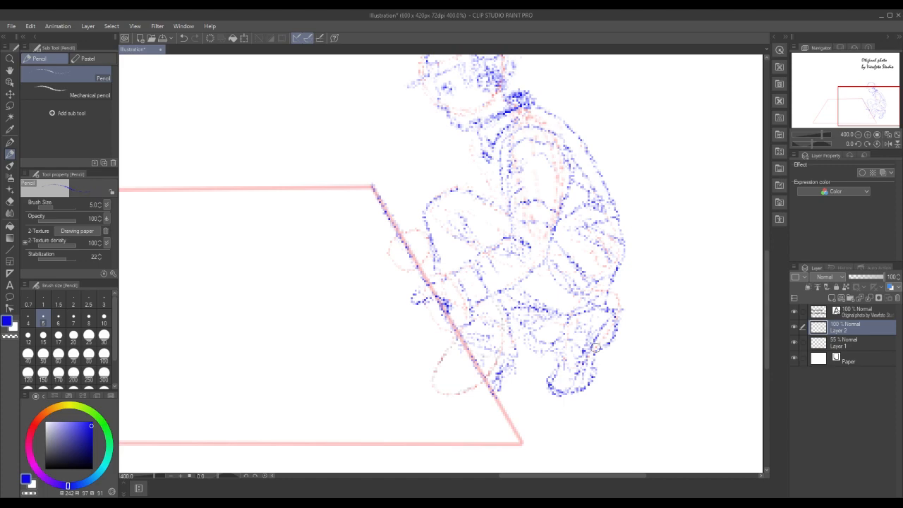
pyautogui.click(858, 134)
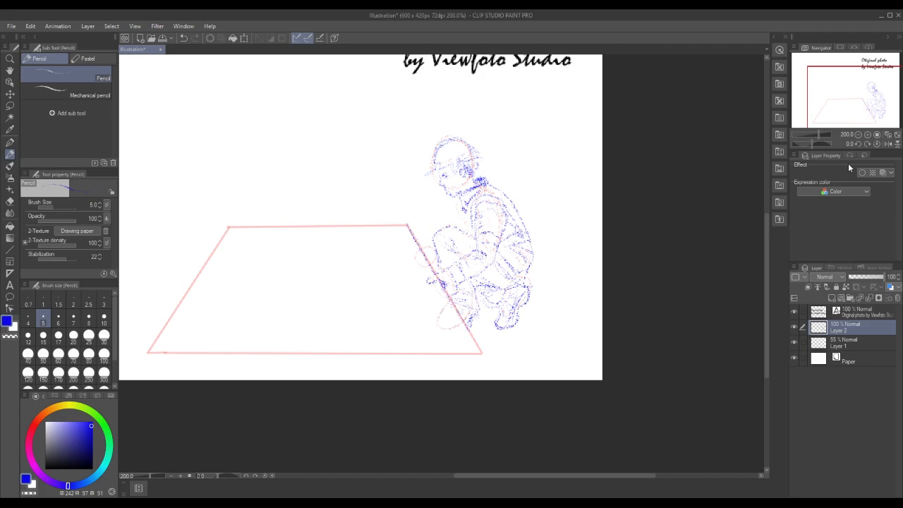
pyautogui.click(10, 61)
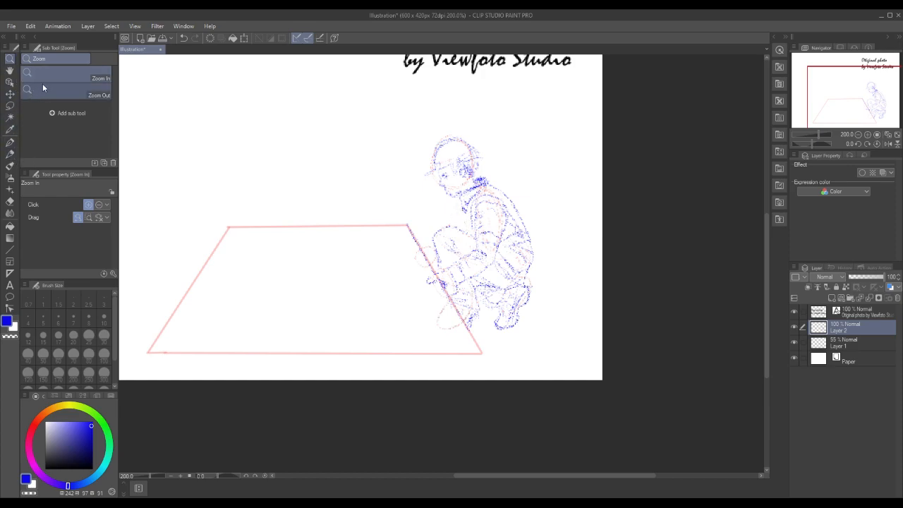
pyautogui.click(463, 220)
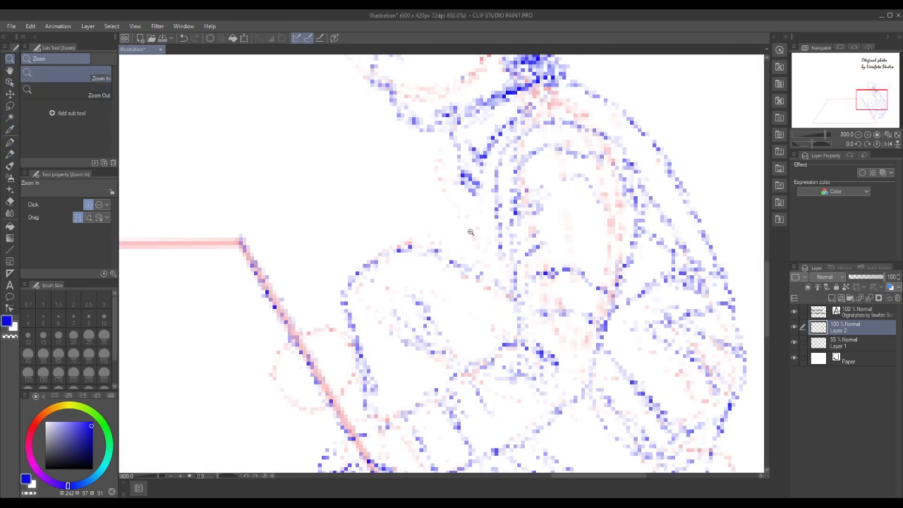
pyautogui.click(859, 134)
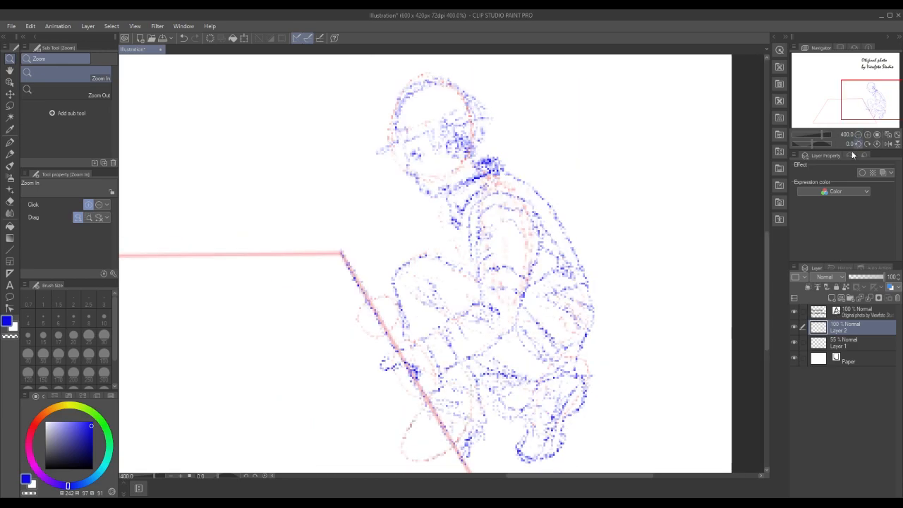
pyautogui.click(5, 143)
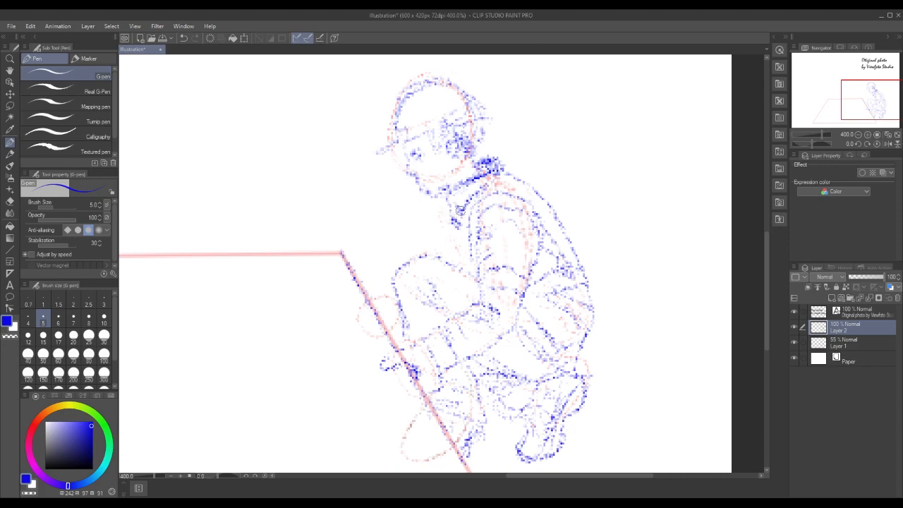
pyautogui.moveTo(445, 213); pyautogui.dragTo(441, 223)
pyautogui.click(31, 26)
pyautogui.click(35, 34)
pyautogui.click(10, 155)
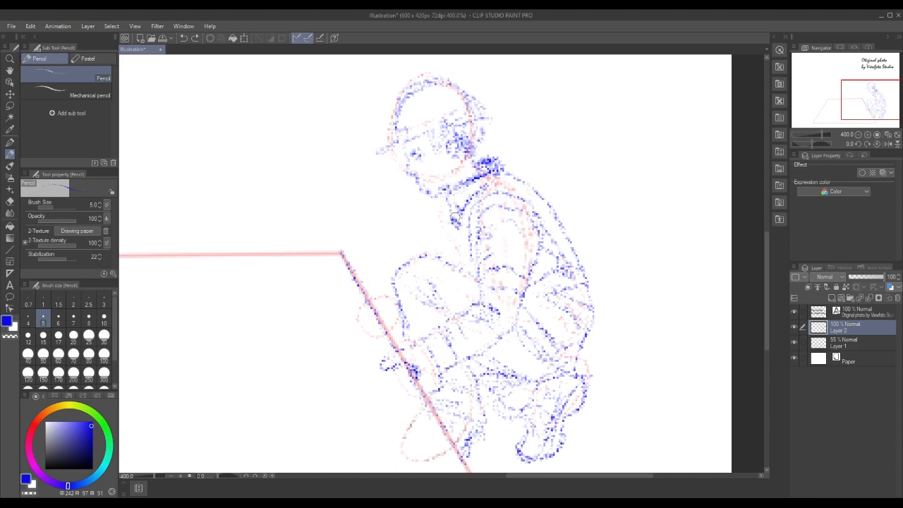
# Draw the jacket front below the chin with dense blue strokes and darken the collar at the nape
pyautogui.moveTo(449, 224); pyautogui.dragTo(438, 247)
pyautogui.moveTo(455, 238); pyautogui.dragTo(452, 243)
pyautogui.moveTo(450, 211)
pyautogui.mouseDown()
pyautogui.moveTo(436, 251)
pyautogui.moveTo(441, 228)
pyautogui.mouseUp()
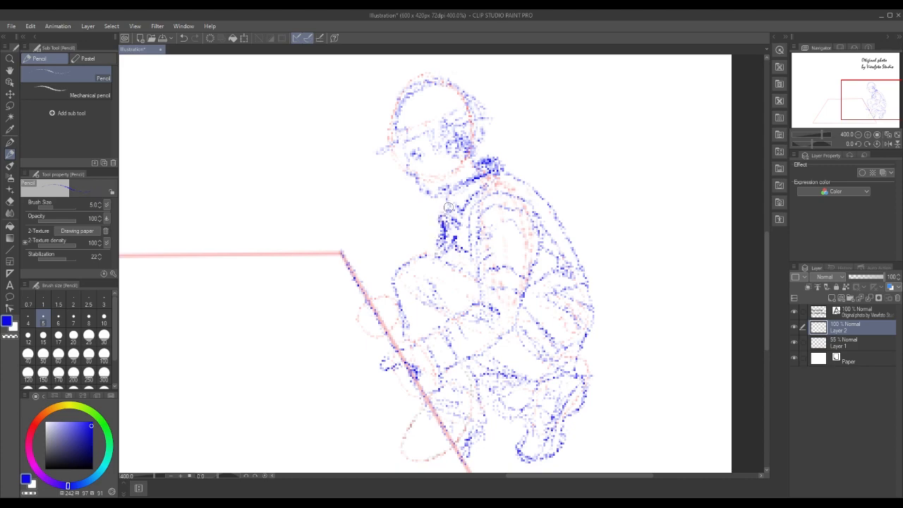
pyautogui.moveTo(436, 215)
pyautogui.mouseDown()
pyautogui.moveTo(435, 247)
pyautogui.moveTo(446, 217)
pyautogui.mouseUp()
pyautogui.moveTo(448, 217)
pyautogui.mouseDown()
pyautogui.moveTo(440, 203)
pyautogui.moveTo(451, 221)
pyautogui.moveTo(447, 211)
pyautogui.moveTo(443, 225)
pyautogui.moveTo(438, 199)
pyautogui.moveTo(439, 252)
pyautogui.mouseUp()
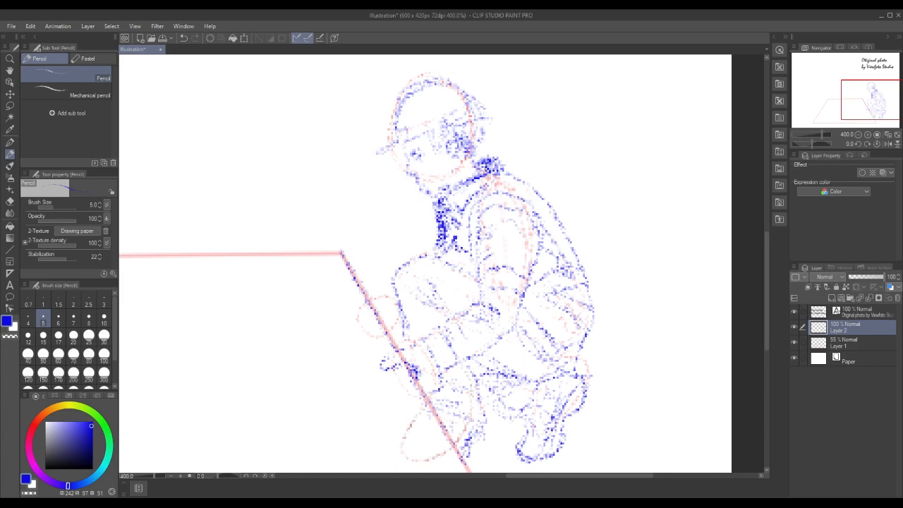
pyautogui.moveTo(486, 167); pyautogui.dragTo(494, 172)
# Sketch the far hand in blue pencil, extending from the front knee over the floor slab's edge
pyautogui.click(858, 135)
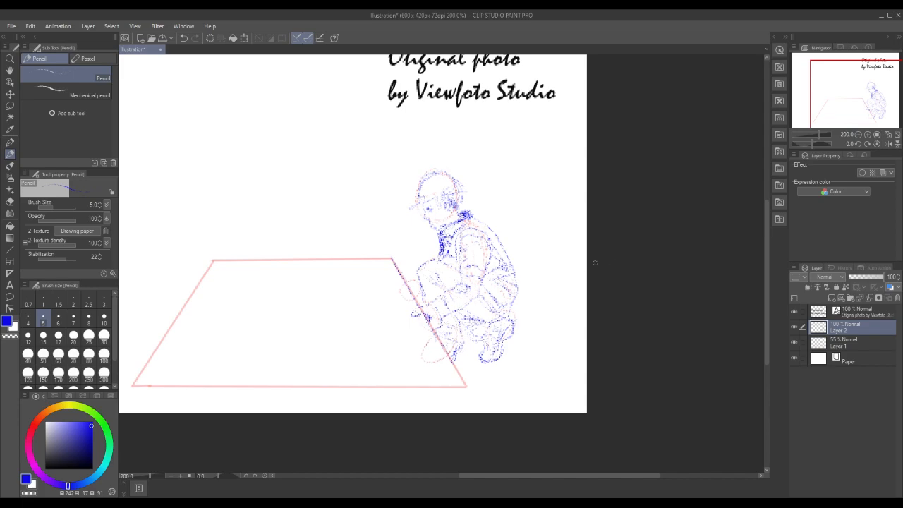
pyautogui.click(10, 59)
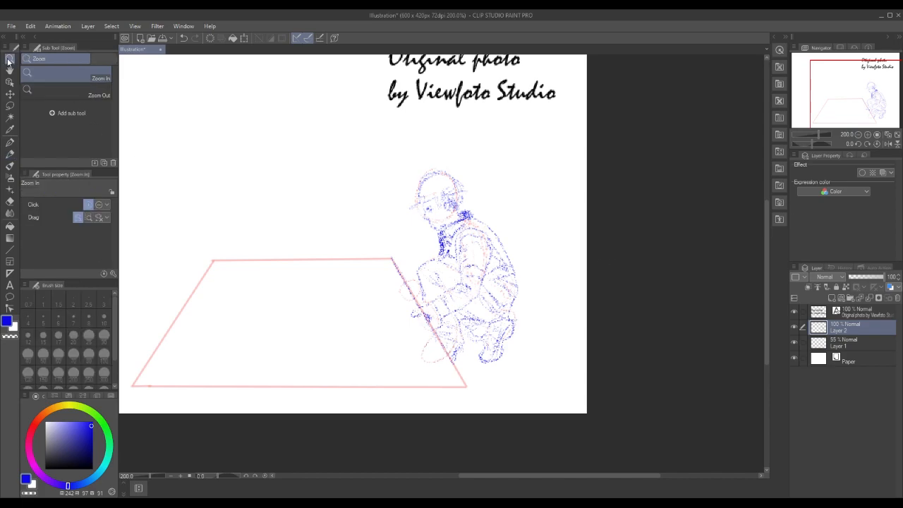
pyautogui.click(421, 312)
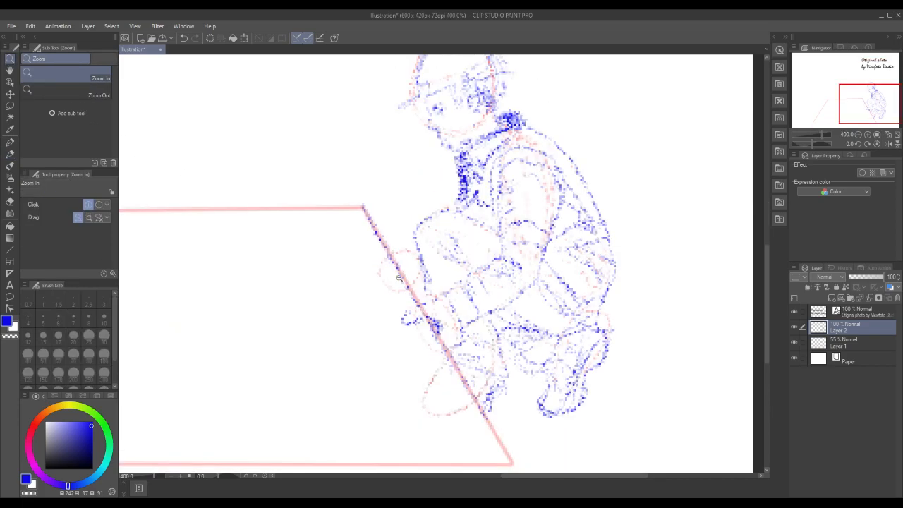
pyautogui.click(10, 155)
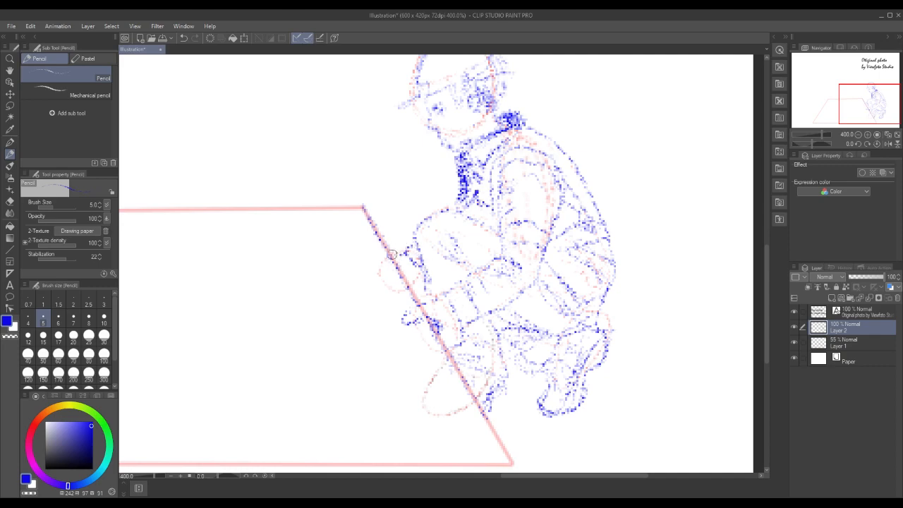
pyautogui.moveTo(376, 268)
pyautogui.mouseDown()
pyautogui.moveTo(408, 275)
pyautogui.moveTo(413, 268)
pyautogui.moveTo(389, 264)
pyautogui.moveTo(410, 286)
pyautogui.mouseUp()
pyautogui.moveTo(371, 272); pyautogui.dragTo(390, 265)
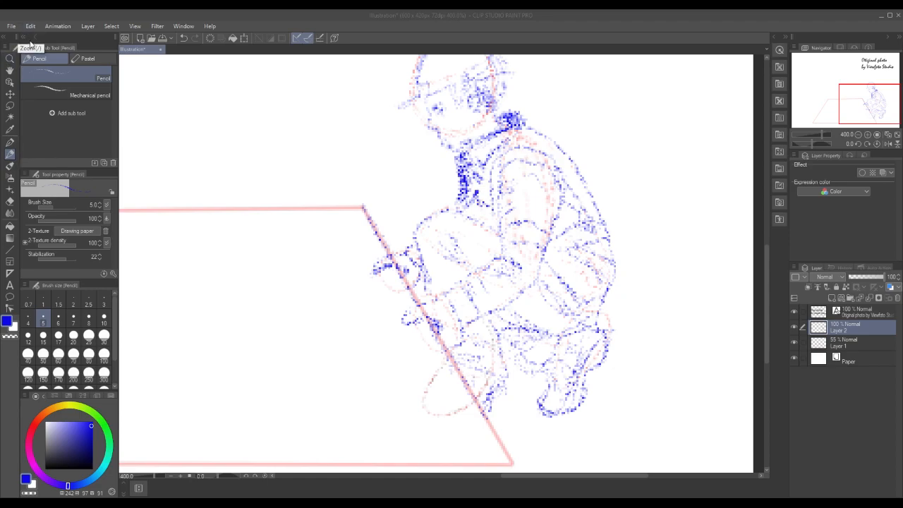
# Trace the outline of the floor slab's top in blue pencil over the red guide lines
pyautogui.click(859, 134)
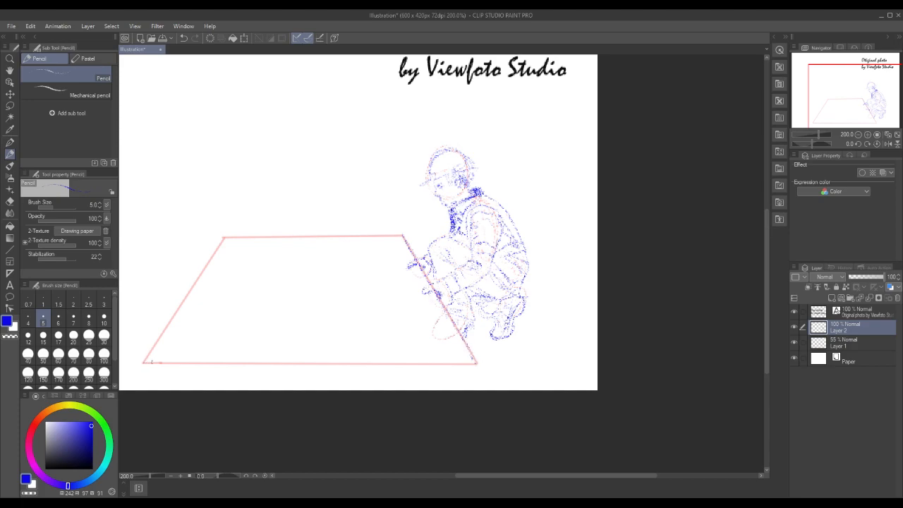
pyautogui.moveTo(185, 363); pyautogui.dragTo(397, 363)
pyautogui.moveTo(224, 239); pyautogui.dragTo(402, 237)
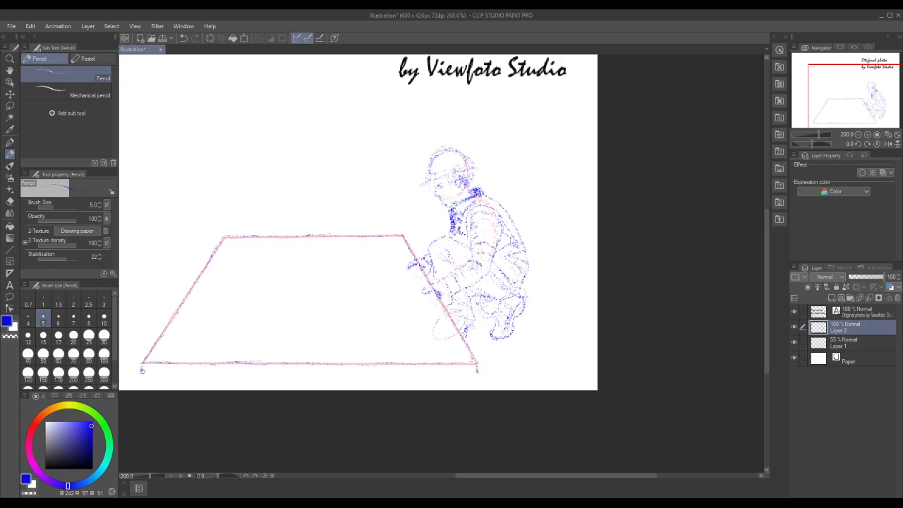
# Sketch light freehand strokes for the floor slab's lower front edge, just below its near side
pyautogui.moveTo(143, 377); pyautogui.dragTo(195, 378)
pyautogui.moveTo(259, 381); pyautogui.dragTo(290, 379)
pyautogui.moveTo(439, 374)
pyautogui.mouseDown()
pyautogui.moveTo(145, 377)
pyautogui.moveTo(268, 374)
pyautogui.mouseUp()
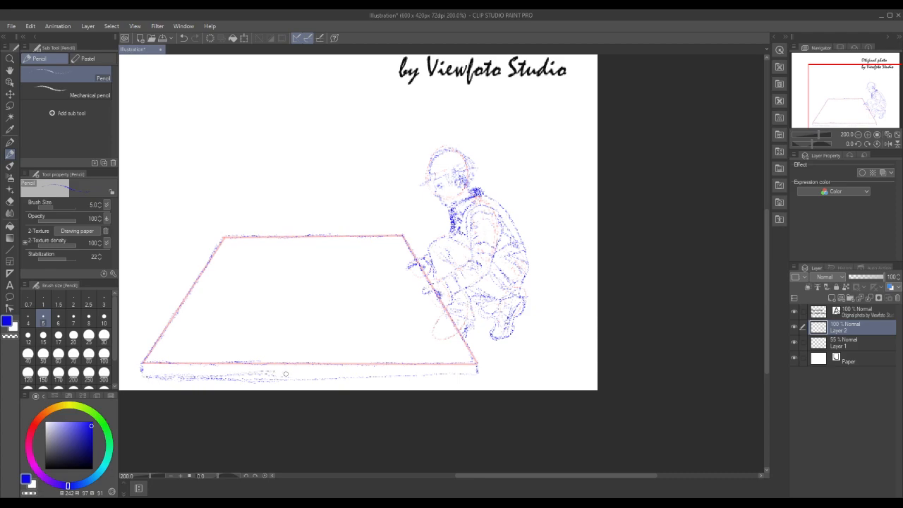
pyautogui.moveTo(154, 375); pyautogui.dragTo(424, 379)
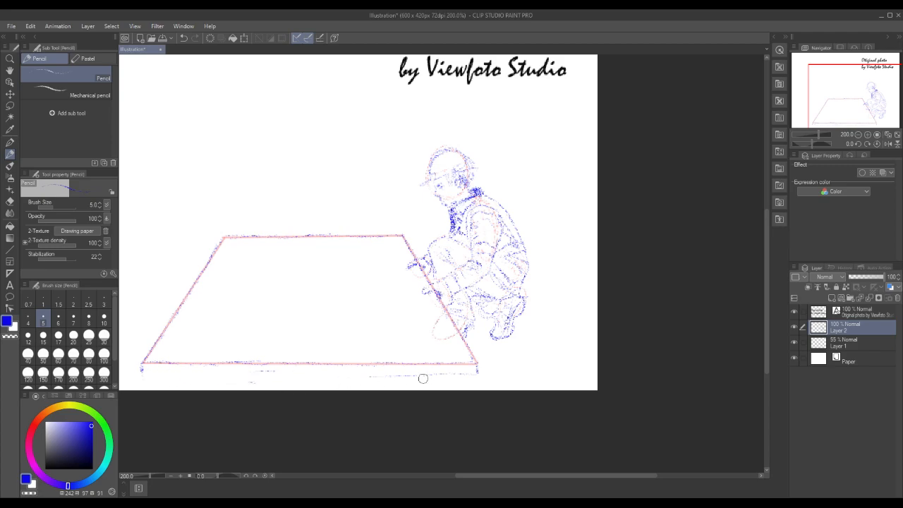
# Draw a straight red line on Layer 1 for the floor slab's lower front edge, spanning its full width
pyautogui.click(850, 346)
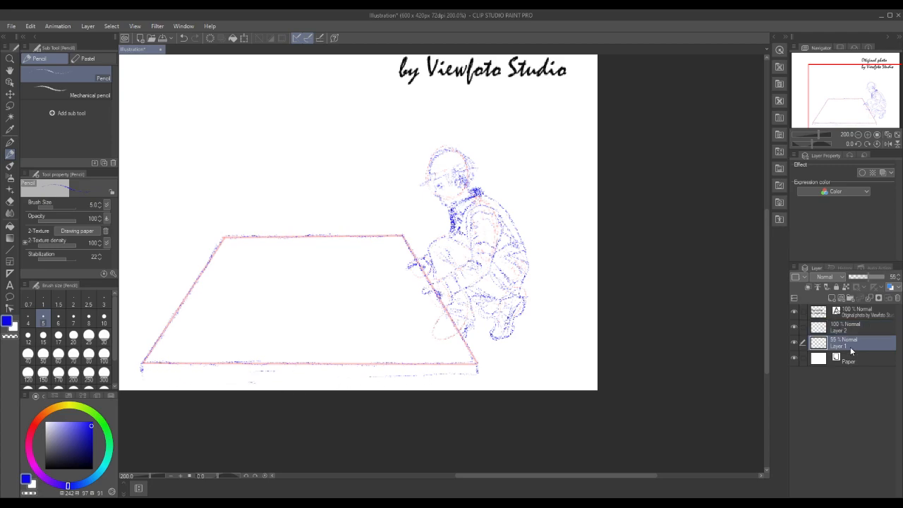
pyautogui.click(10, 250)
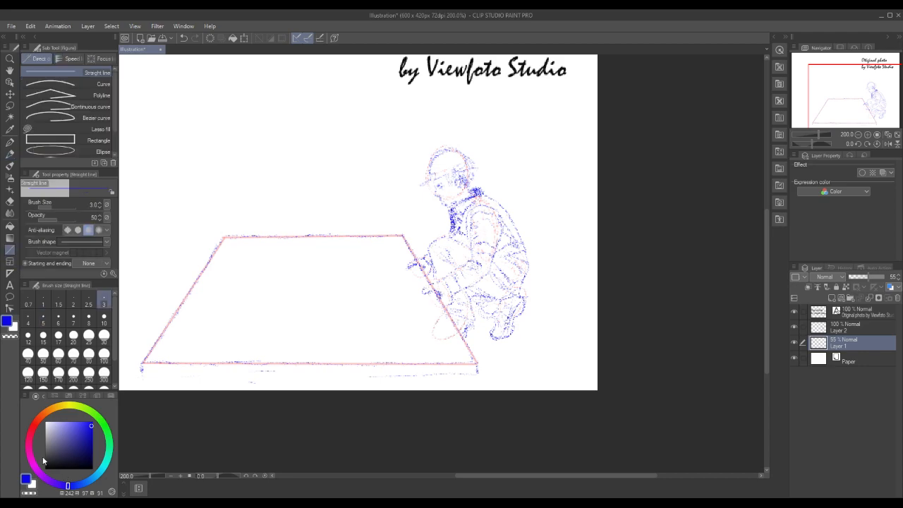
pyautogui.click(36, 432)
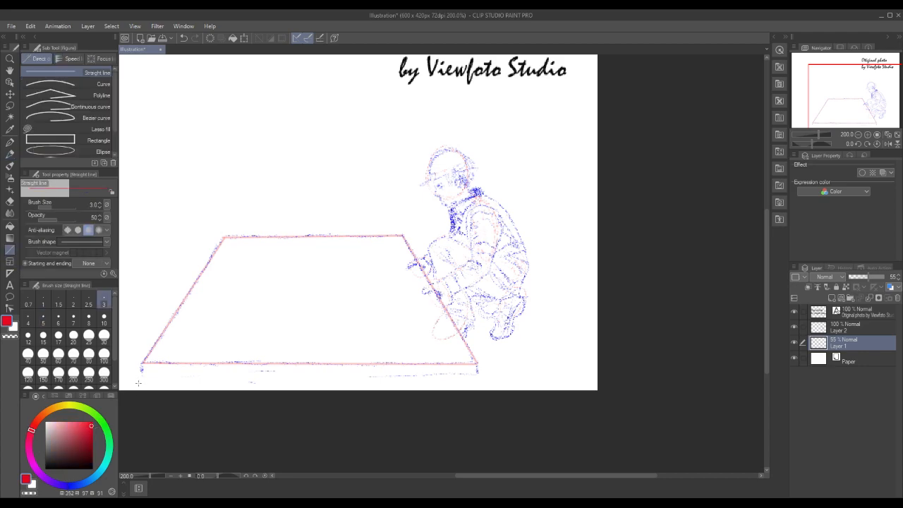
pyautogui.moveTo(141, 377)
pyautogui.mouseDown()
pyautogui.moveTo(491, 379)
pyautogui.moveTo(479, 377)
pyautogui.mouseUp()
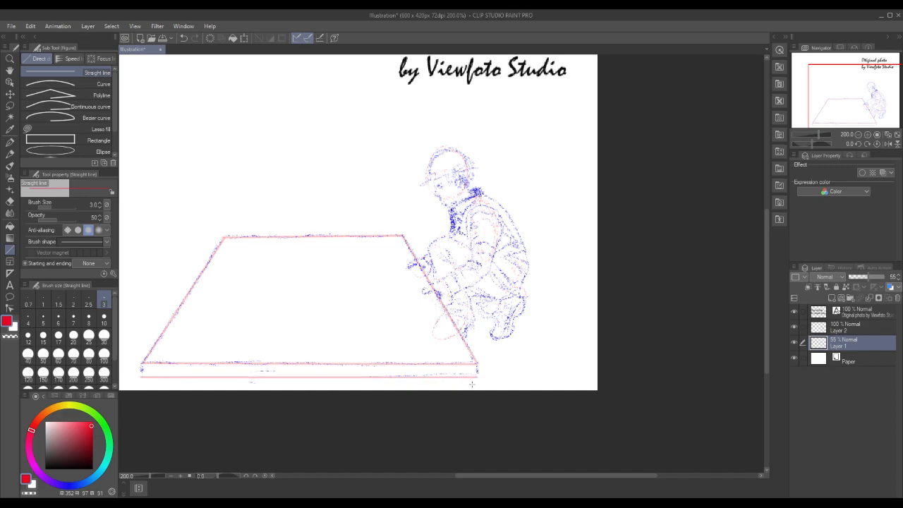
# Trace the slab's lower front edge in blue pencil on Layer 2
pyautogui.click(845, 331)
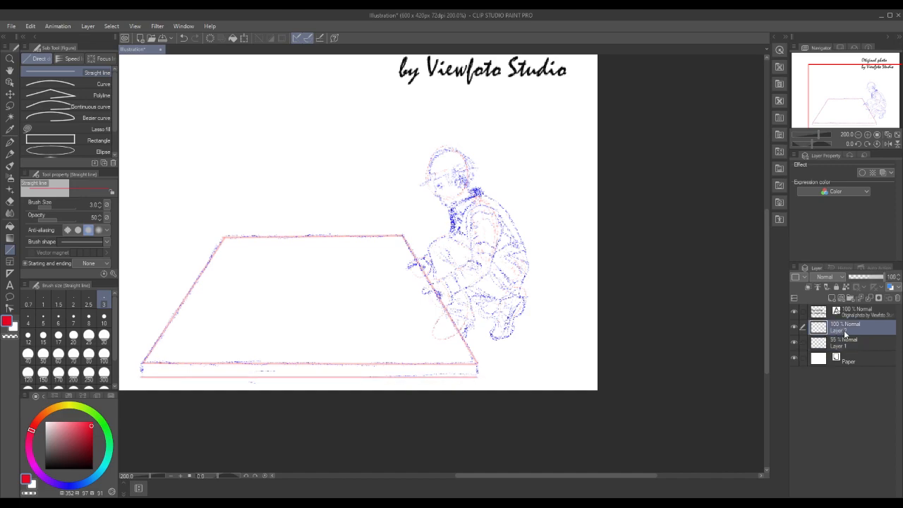
pyautogui.click(10, 143)
pyautogui.click(9, 154)
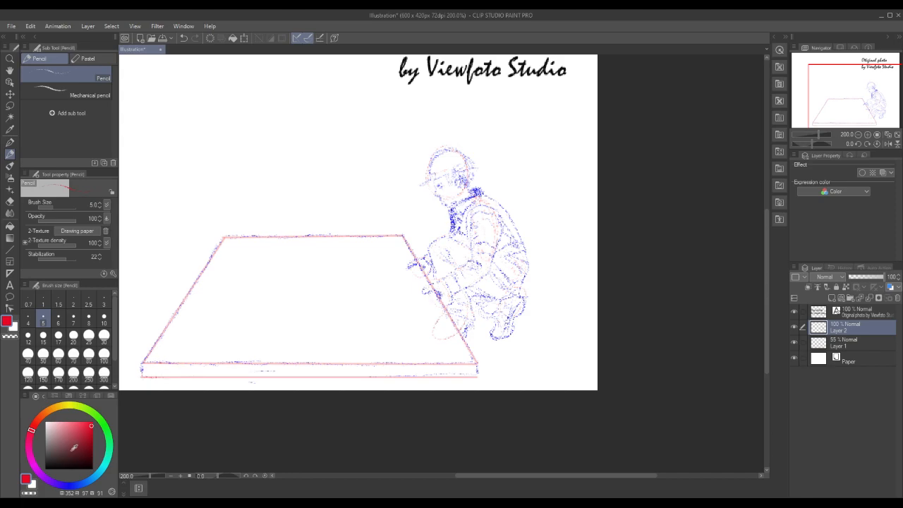
pyautogui.click(69, 485)
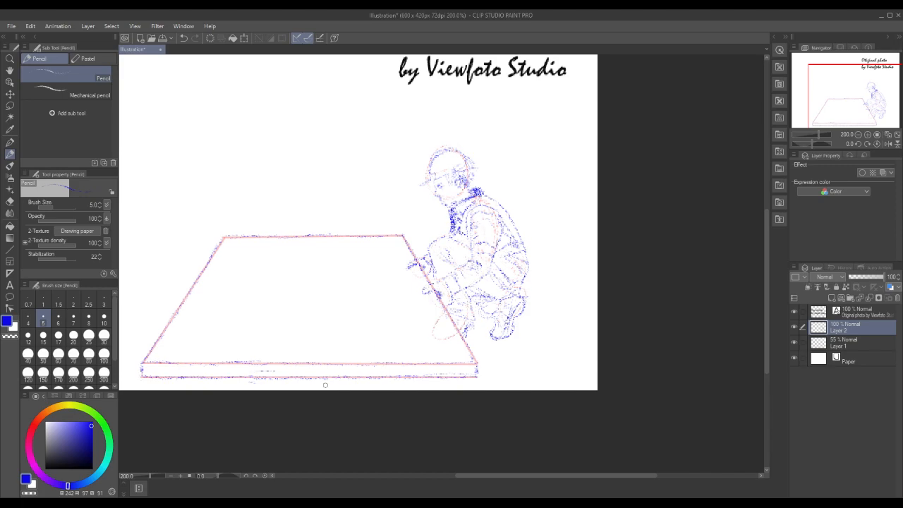
# Add a new layer above Layer 2 and lower Layer 2's opacity to 66%
pyautogui.click(831, 299)
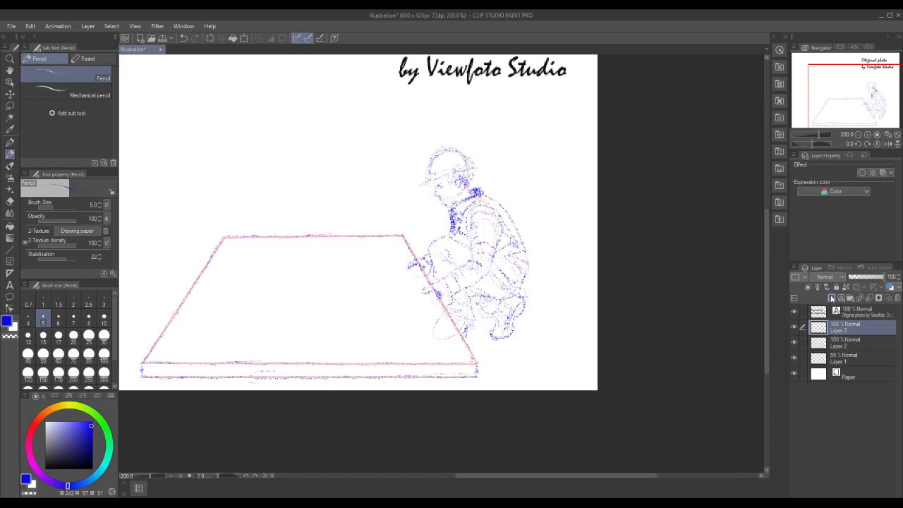
pyautogui.click(856, 343)
pyautogui.moveTo(877, 280)
pyautogui.mouseDown()
pyautogui.moveTo(887, 286)
pyautogui.moveTo(872, 281)
pyautogui.mouseUp()
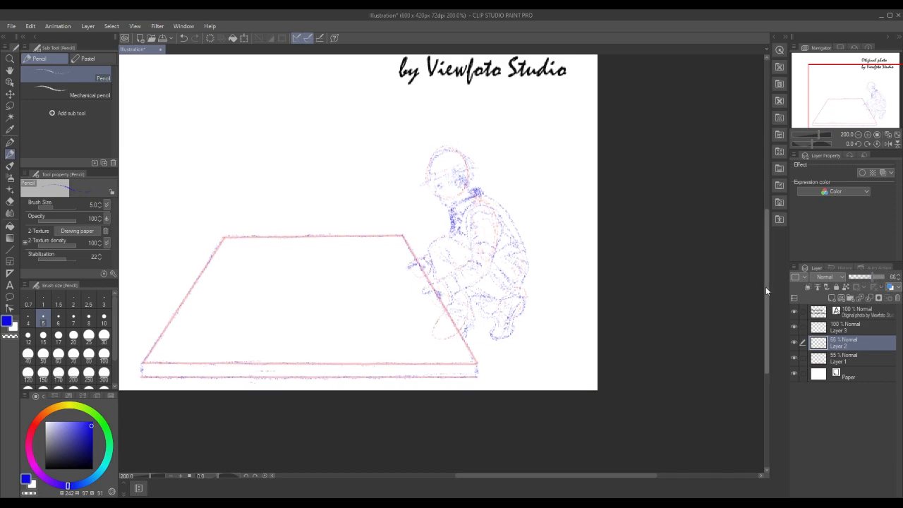
pyautogui.moveTo(766, 287); pyautogui.dragTo(764, 272)
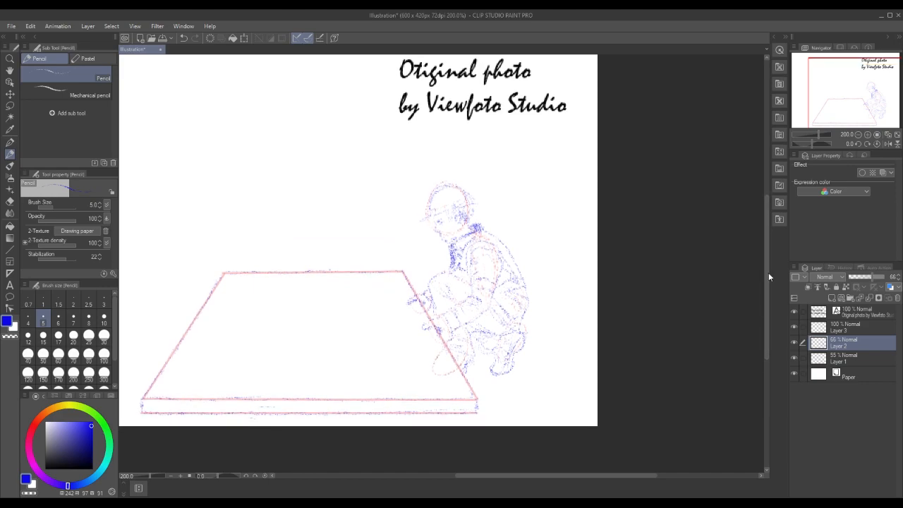
pyautogui.click(7, 143)
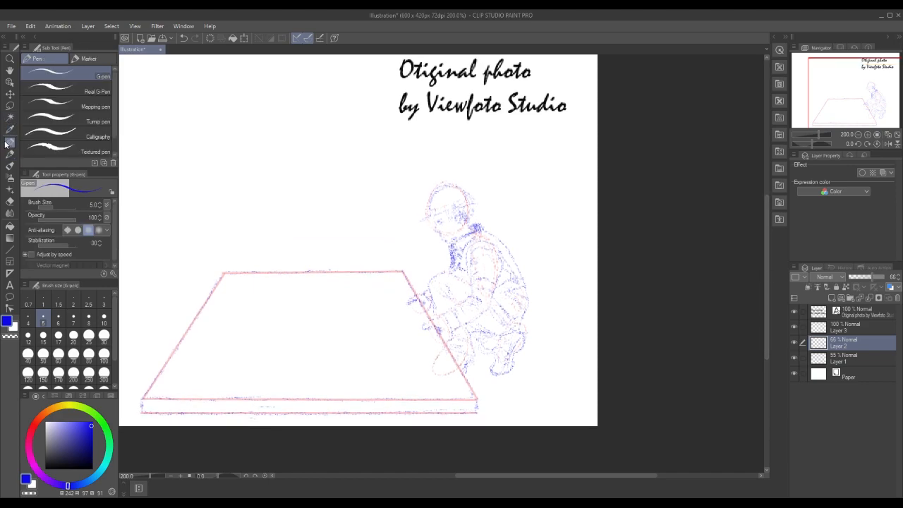
pyautogui.click(9, 61)
pyautogui.click(472, 253)
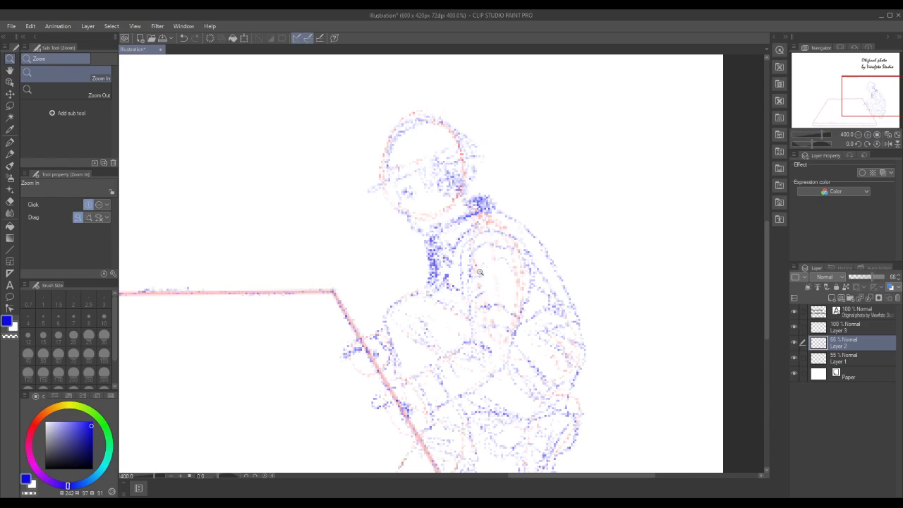
pyautogui.click(10, 142)
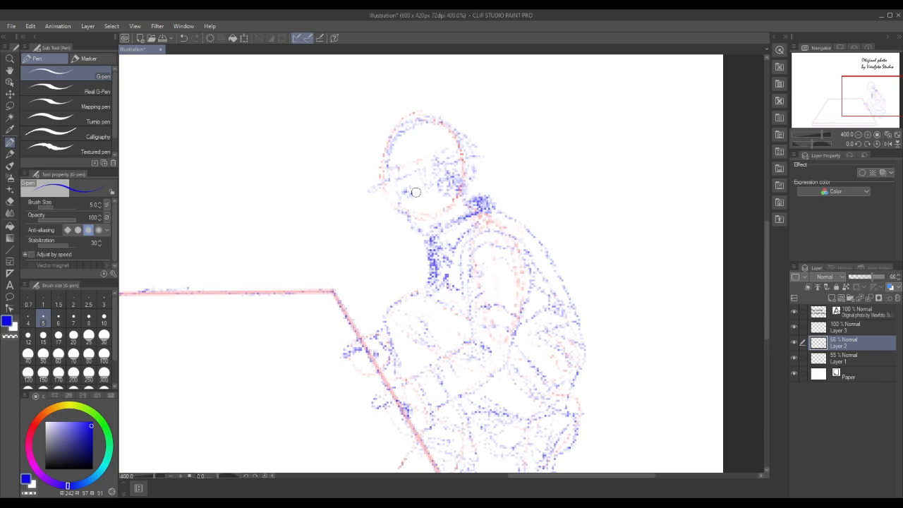
pyautogui.moveTo(434, 156)
pyautogui.mouseDown()
pyautogui.moveTo(434, 167)
pyautogui.moveTo(442, 162)
pyautogui.moveTo(432, 160)
pyautogui.moveTo(472, 145)
pyautogui.mouseUp()
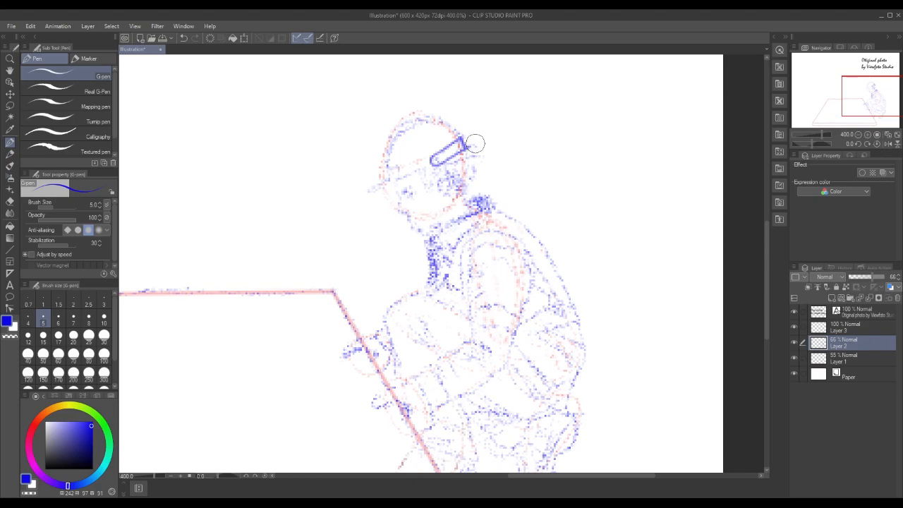
pyautogui.click(30, 31)
pyautogui.click(31, 31)
pyautogui.click(30, 32)
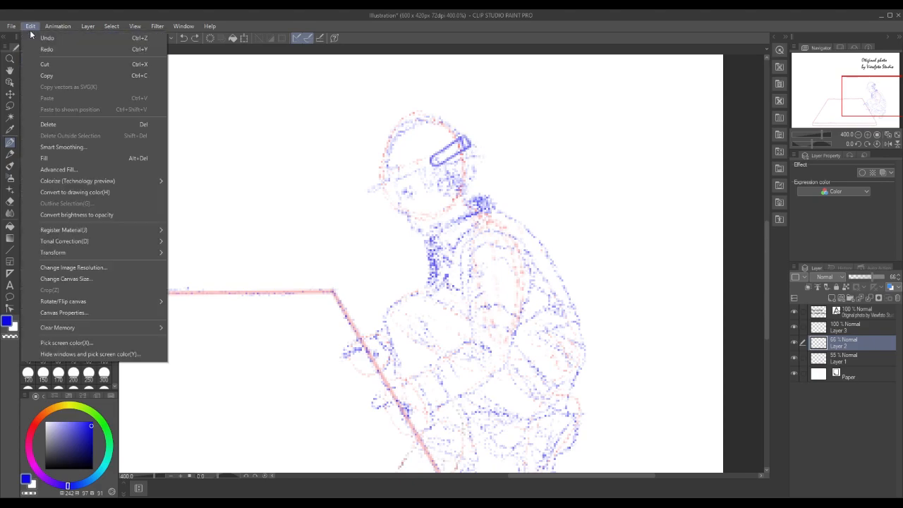
pyautogui.click(33, 38)
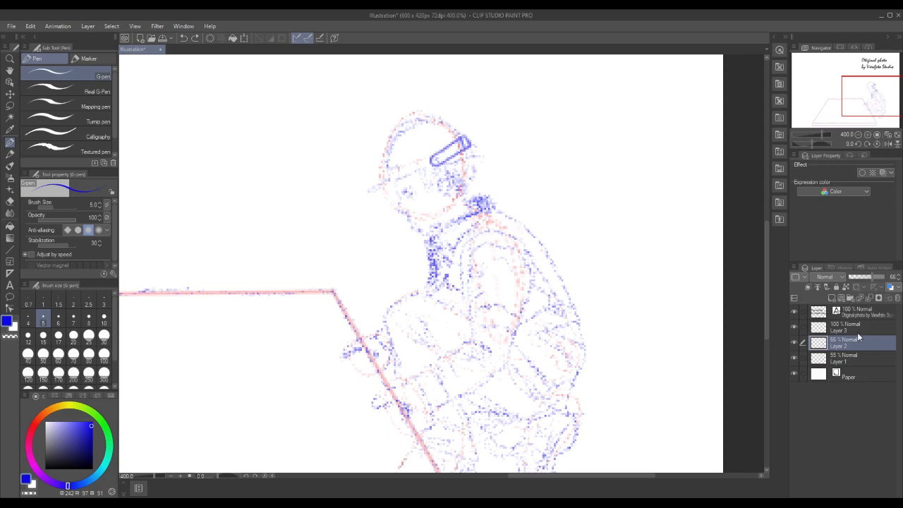
# Resketch the cap's rear strap opening in blue pencil on Layer 2
pyautogui.moveTo(460, 143)
pyautogui.mouseDown()
pyautogui.moveTo(438, 157)
pyautogui.moveTo(449, 153)
pyautogui.mouseUp()
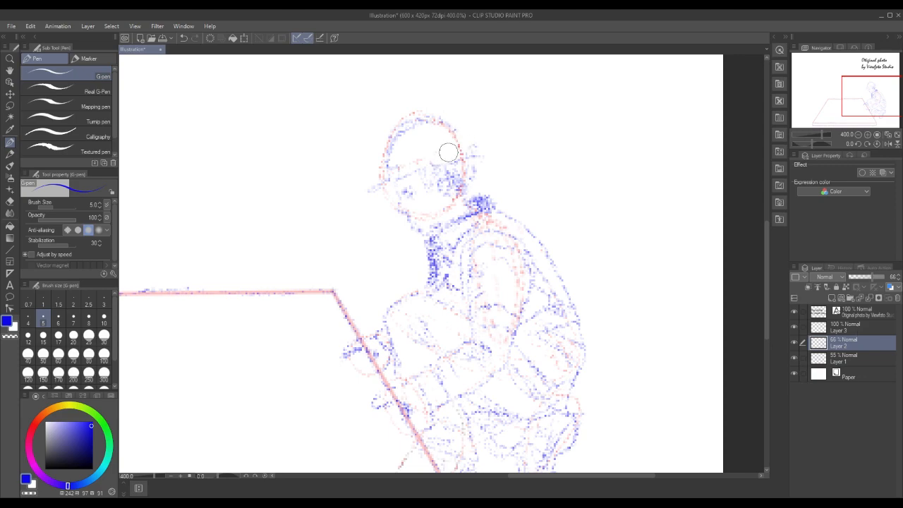
pyautogui.press('p')
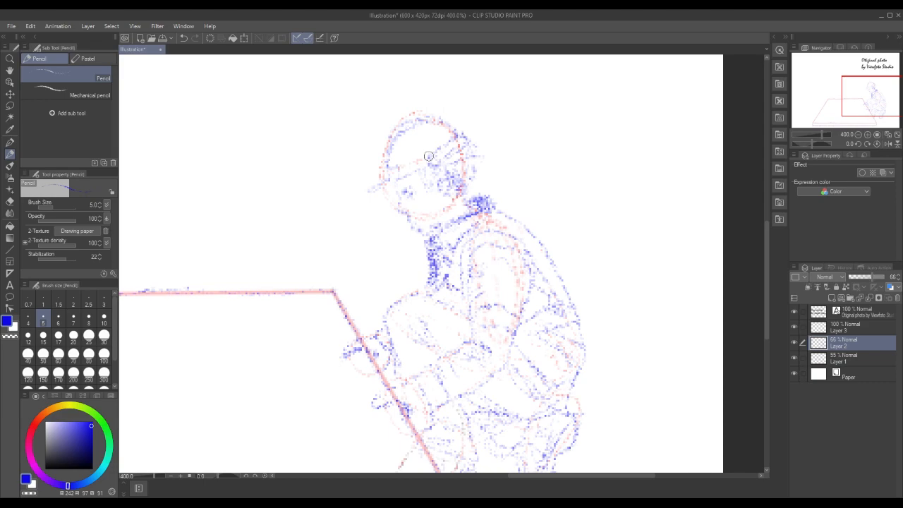
# Ink the cap's crown and rear strap opening on Layer 3 in near-black with the G-pen
pyautogui.click(877, 327)
pyautogui.click(10, 142)
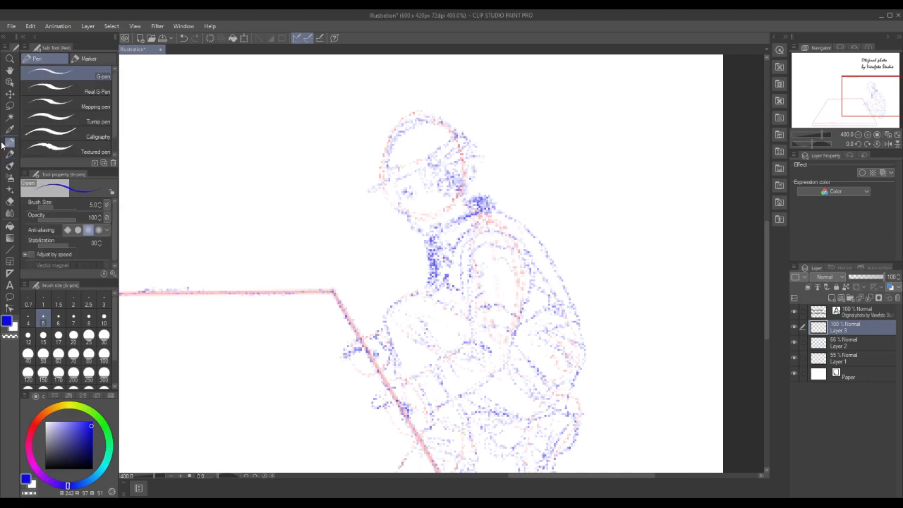
pyautogui.click(89, 466)
pyautogui.moveTo(458, 134)
pyautogui.mouseDown()
pyautogui.moveTo(428, 164)
pyautogui.moveTo(439, 167)
pyautogui.moveTo(464, 143)
pyautogui.moveTo(444, 124)
pyautogui.moveTo(414, 126)
pyautogui.moveTo(394, 142)
pyautogui.moveTo(384, 171)
pyautogui.mouseUp()
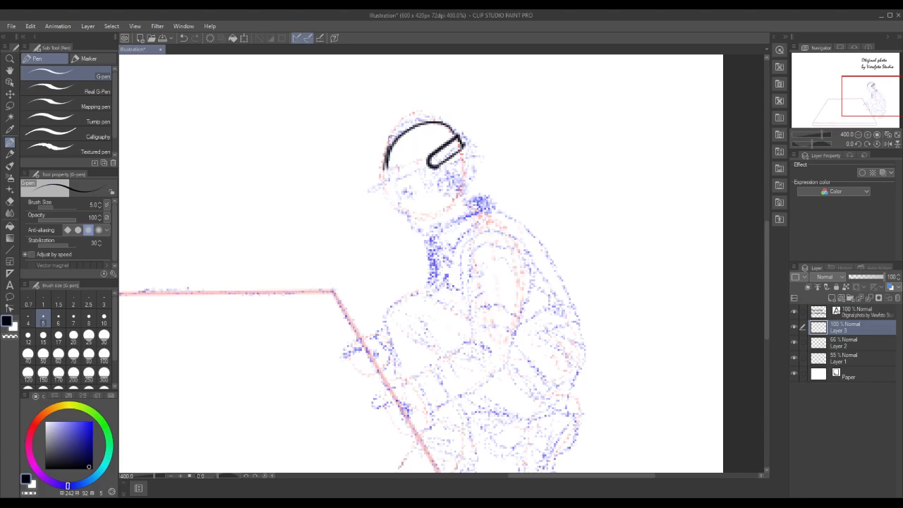
pyautogui.moveTo(390, 138)
pyautogui.mouseDown()
pyautogui.moveTo(422, 120)
pyautogui.moveTo(446, 125)
pyautogui.moveTo(459, 141)
pyautogui.mouseUp()
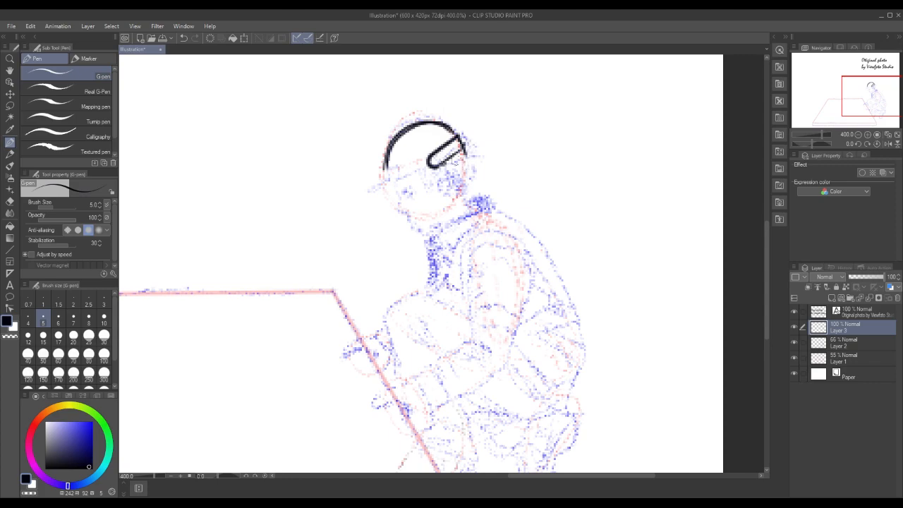
# Ink the pointed strap tip behind the cap, fill the strap's rounded end, and extend the crown line down the forehead
pyautogui.moveTo(455, 161)
pyautogui.mouseDown()
pyautogui.moveTo(472, 155)
pyautogui.moveTo(463, 151)
pyautogui.mouseUp()
pyautogui.moveTo(385, 163); pyautogui.dragTo(382, 177)
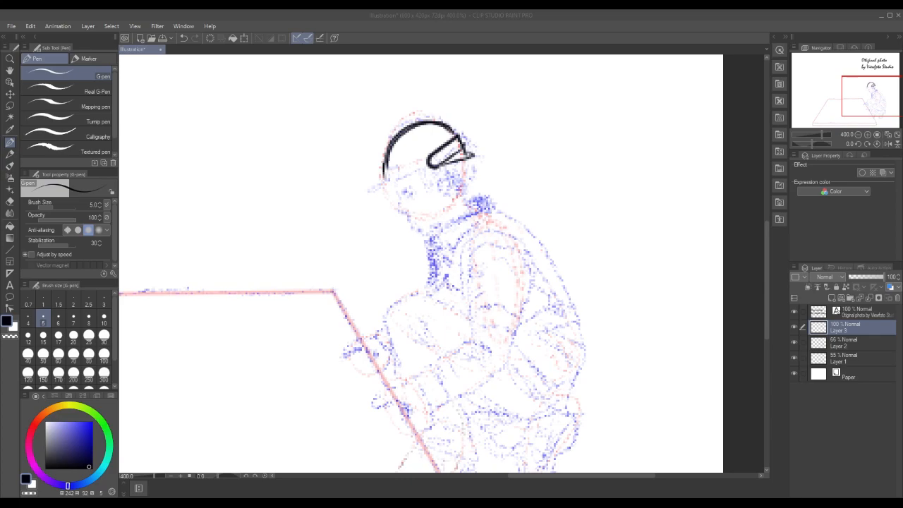
pyautogui.moveTo(436, 164); pyautogui.dragTo(432, 159)
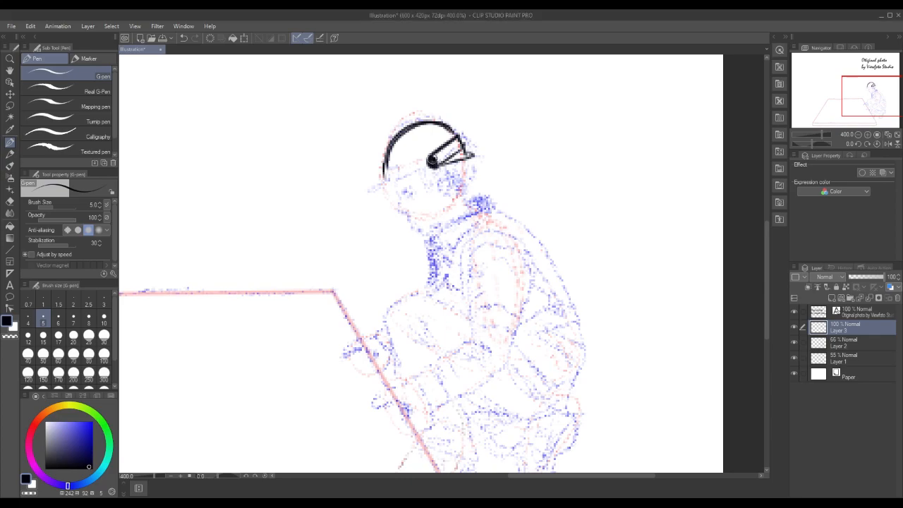
pyautogui.moveTo(385, 176)
pyautogui.mouseDown()
pyautogui.moveTo(391, 142)
pyautogui.moveTo(393, 156)
pyautogui.moveTo(410, 132)
pyautogui.moveTo(453, 137)
pyautogui.mouseUp()
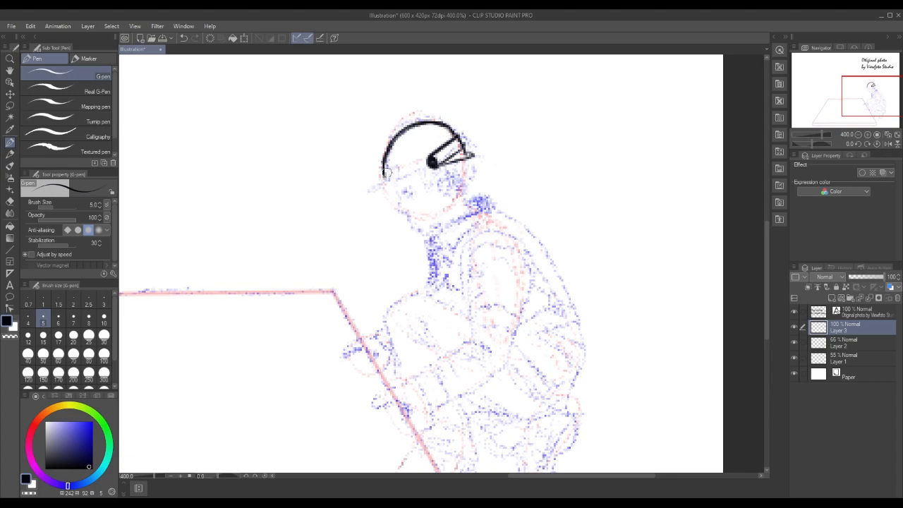
# Ink the cap's long brim and the face profile beneath it, with eye, nose, mouth and chin
pyautogui.moveTo(386, 170)
pyautogui.mouseDown()
pyautogui.moveTo(399, 169)
pyautogui.moveTo(357, 191)
pyautogui.moveTo(438, 168)
pyautogui.mouseUp()
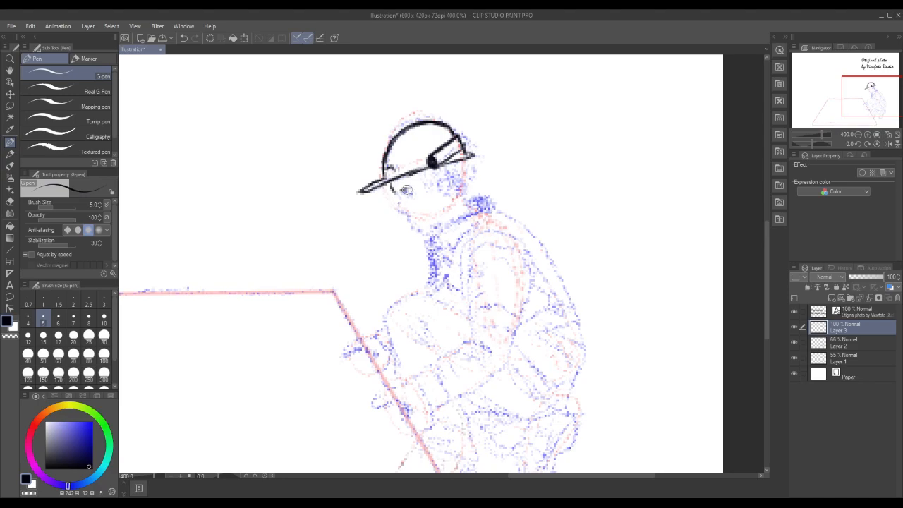
pyautogui.moveTo(405, 191); pyautogui.dragTo(406, 194)
pyautogui.moveTo(394, 198)
pyautogui.mouseDown()
pyautogui.moveTo(416, 229)
pyautogui.moveTo(426, 222)
pyautogui.mouseUp()
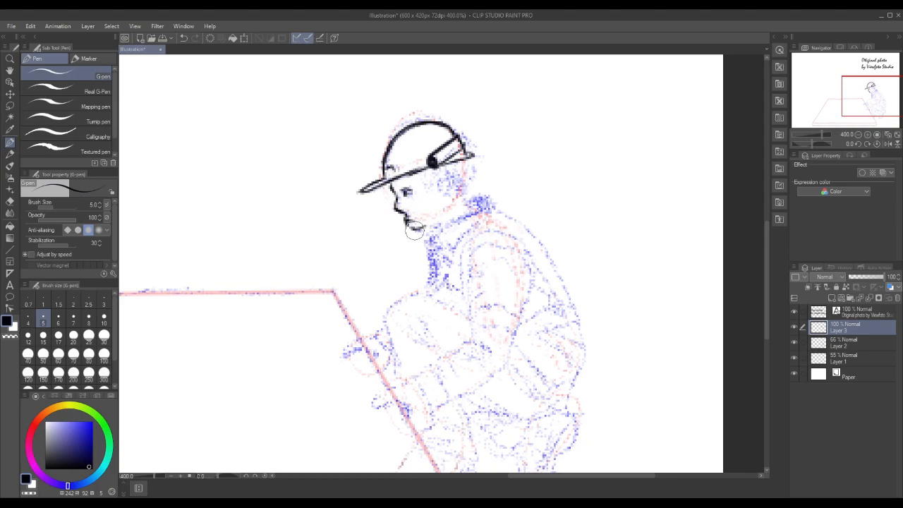
pyautogui.moveTo(407, 224); pyautogui.dragTo(428, 222)
# Ink the sideburn, ear and back of the head, fill the dark hair at the nape, and begin the collar's back edge
pyautogui.moveTo(438, 177)
pyautogui.mouseDown()
pyautogui.moveTo(451, 182)
pyautogui.moveTo(446, 195)
pyautogui.moveTo(441, 180)
pyautogui.moveTo(440, 190)
pyautogui.moveTo(442, 182)
pyautogui.moveTo(425, 190)
pyautogui.moveTo(426, 168)
pyautogui.moveTo(428, 178)
pyautogui.moveTo(462, 175)
pyautogui.moveTo(466, 160)
pyautogui.moveTo(464, 172)
pyautogui.mouseUp()
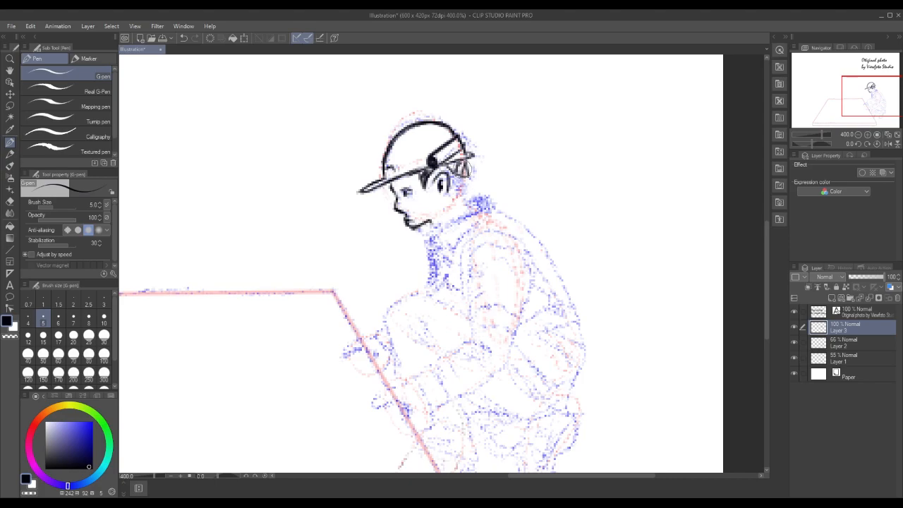
pyautogui.moveTo(451, 181)
pyautogui.mouseDown()
pyautogui.moveTo(453, 193)
pyautogui.moveTo(430, 177)
pyautogui.moveTo(442, 179)
pyautogui.mouseUp()
pyautogui.moveTo(457, 182)
pyautogui.mouseDown()
pyautogui.moveTo(463, 198)
pyautogui.moveTo(480, 196)
pyautogui.moveTo(494, 212)
pyautogui.mouseUp()
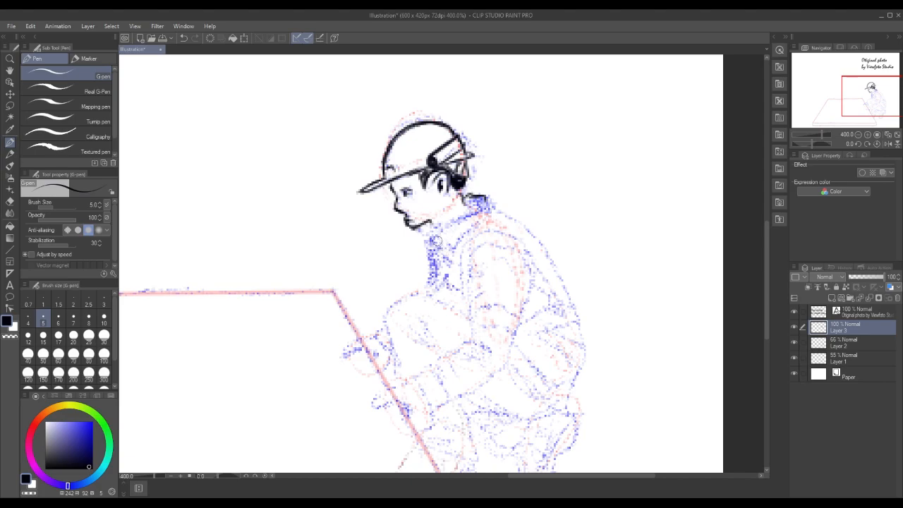
# Outline the jacket collar around the neck, fill its back part solid black, and ink the pointed front flap
pyautogui.moveTo(439, 261)
pyautogui.mouseDown()
pyautogui.moveTo(441, 230)
pyautogui.moveTo(487, 203)
pyautogui.moveTo(485, 219)
pyautogui.mouseUp()
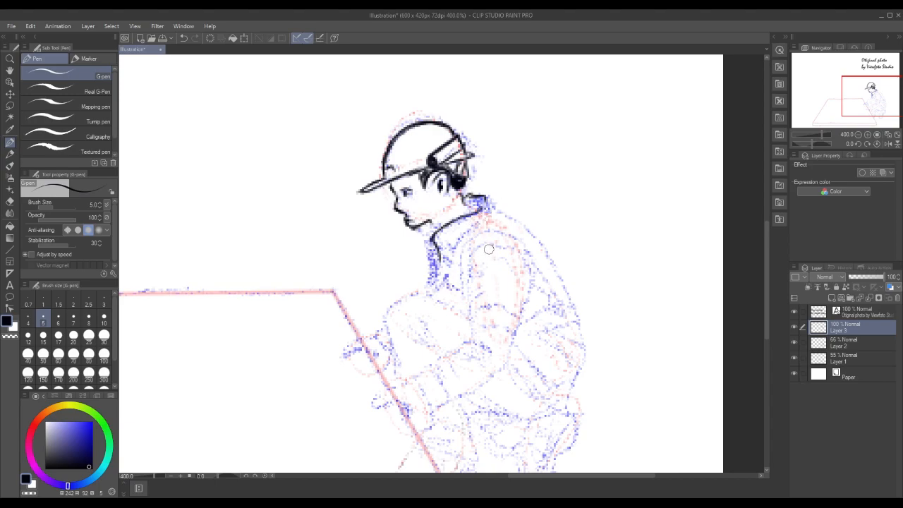
pyautogui.moveTo(448, 223)
pyautogui.mouseDown()
pyautogui.moveTo(492, 205)
pyautogui.moveTo(457, 219)
pyautogui.moveTo(480, 206)
pyautogui.moveTo(466, 203)
pyautogui.moveTo(482, 203)
pyautogui.moveTo(460, 220)
pyautogui.moveTo(484, 212)
pyautogui.moveTo(488, 199)
pyautogui.moveTo(480, 207)
pyautogui.mouseUp()
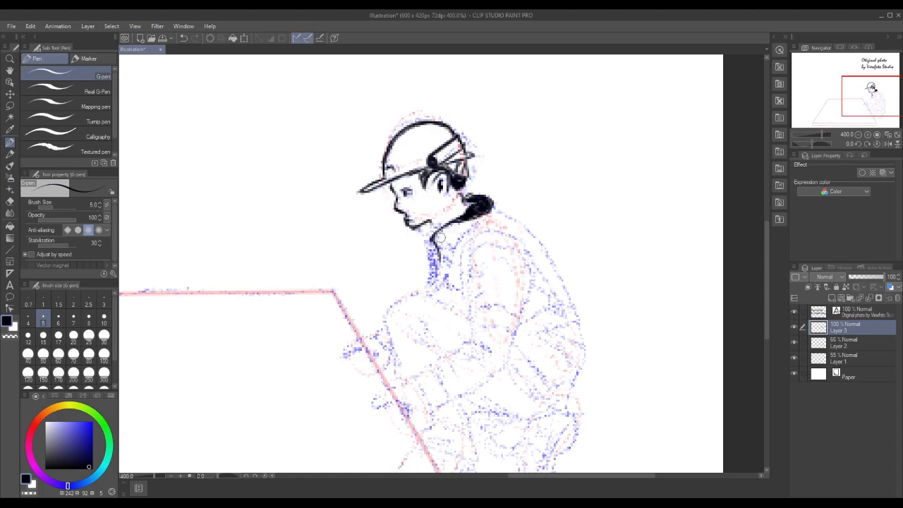
pyautogui.moveTo(445, 248)
pyautogui.mouseDown()
pyautogui.moveTo(453, 244)
pyautogui.moveTo(450, 254)
pyautogui.moveTo(466, 230)
pyautogui.moveTo(448, 261)
pyautogui.moveTo(435, 256)
pyautogui.mouseUp()
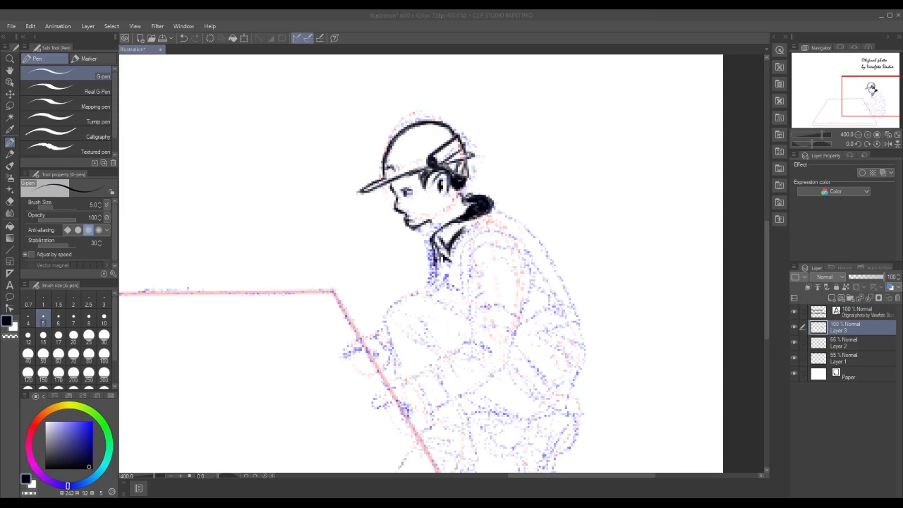
# Ink the chest line below the chin, black in the area under the collar, and add crossing folds at the shirt front
pyautogui.moveTo(436, 260); pyautogui.dragTo(422, 292)
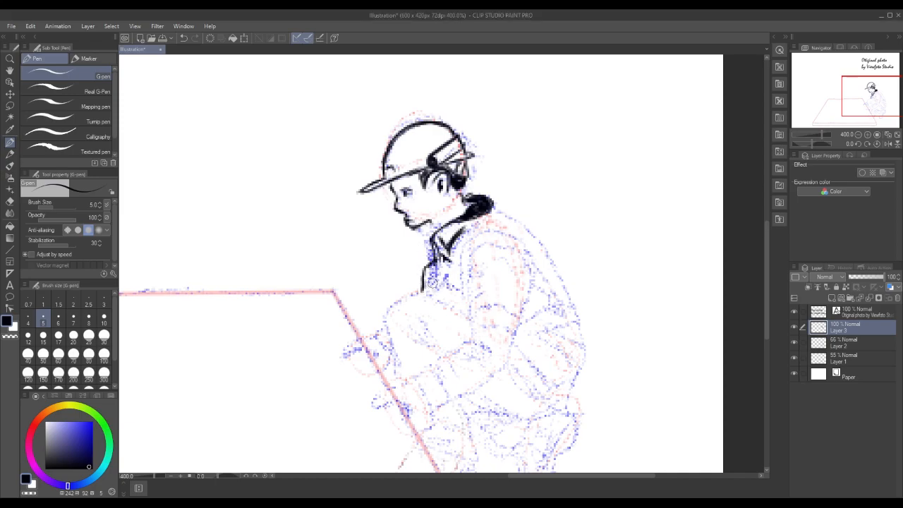
pyautogui.moveTo(433, 233)
pyautogui.mouseDown()
pyautogui.moveTo(422, 269)
pyautogui.moveTo(428, 259)
pyautogui.mouseUp()
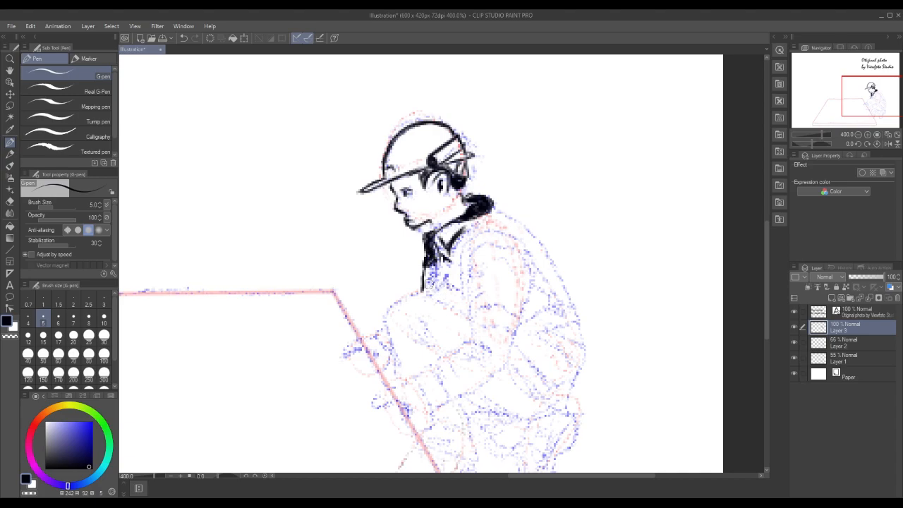
pyautogui.moveTo(428, 290)
pyautogui.mouseDown()
pyautogui.moveTo(432, 270)
pyautogui.moveTo(427, 287)
pyautogui.moveTo(438, 283)
pyautogui.moveTo(431, 281)
pyautogui.mouseUp()
pyautogui.moveTo(457, 252); pyautogui.dragTo(459, 280)
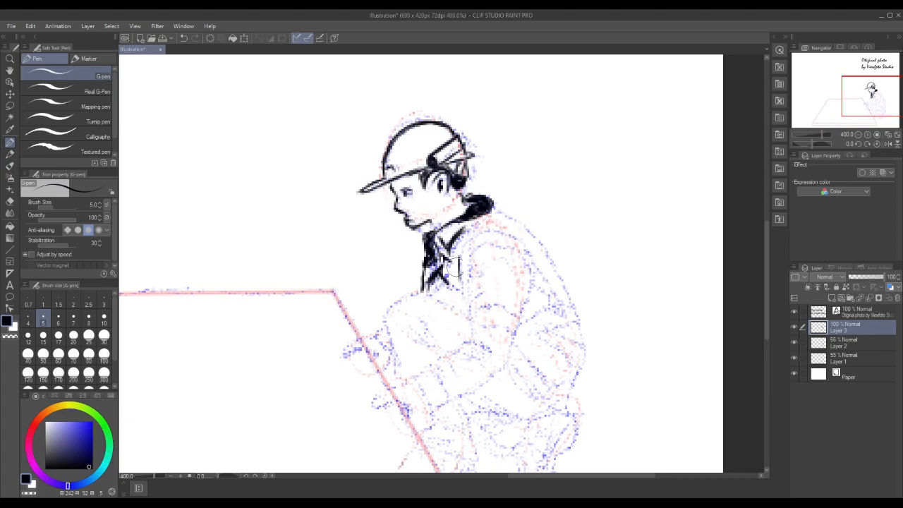
# Ink the front edge of the upper arm, the double shoulder seam arching over it, and the jagged folds behind the shoulder
pyautogui.moveTo(455, 267)
pyautogui.mouseDown()
pyautogui.moveTo(459, 281)
pyautogui.moveTo(466, 276)
pyautogui.moveTo(468, 319)
pyautogui.mouseUp()
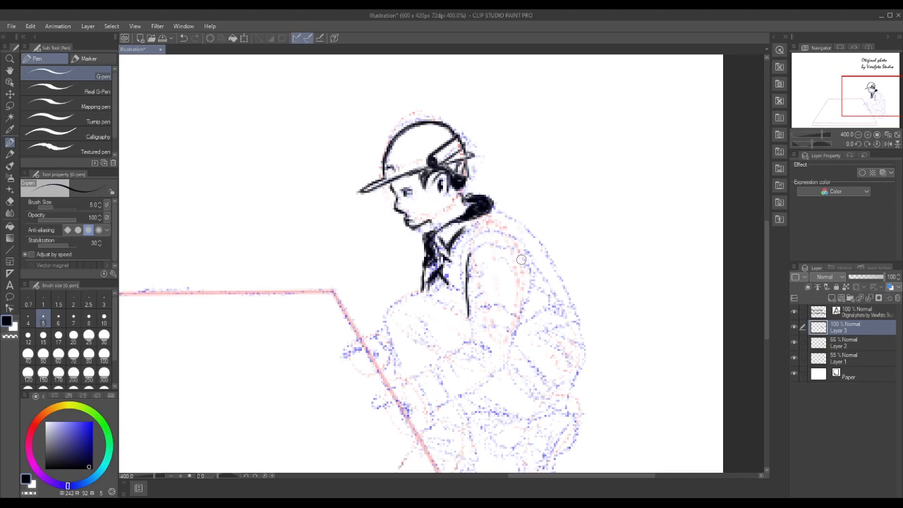
pyautogui.moveTo(457, 291)
pyautogui.mouseDown()
pyautogui.moveTo(475, 237)
pyautogui.moveTo(507, 231)
pyautogui.moveTo(520, 245)
pyautogui.mouseUp()
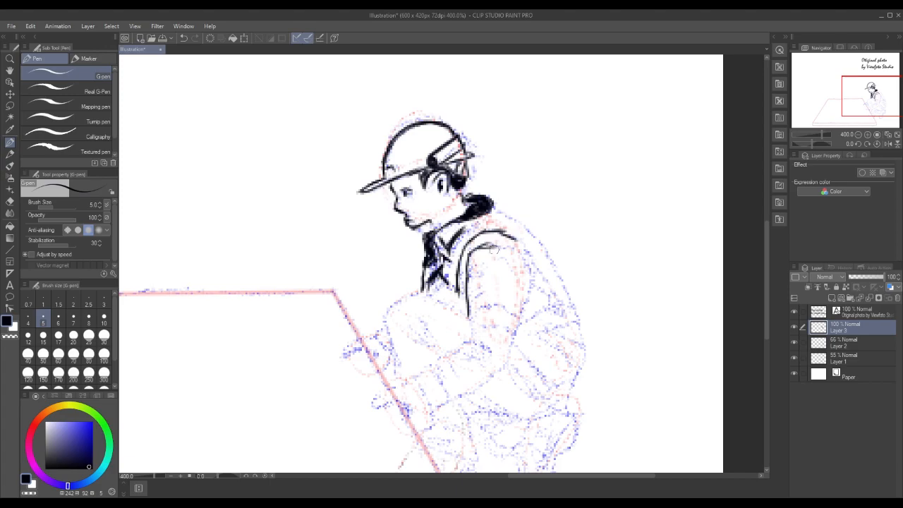
pyautogui.moveTo(489, 248)
pyautogui.mouseDown()
pyautogui.moveTo(523, 264)
pyautogui.moveTo(521, 246)
pyautogui.moveTo(540, 264)
pyautogui.mouseUp()
pyautogui.moveTo(524, 264)
pyautogui.mouseDown()
pyautogui.moveTo(544, 275)
pyautogui.moveTo(535, 286)
pyautogui.mouseUp()
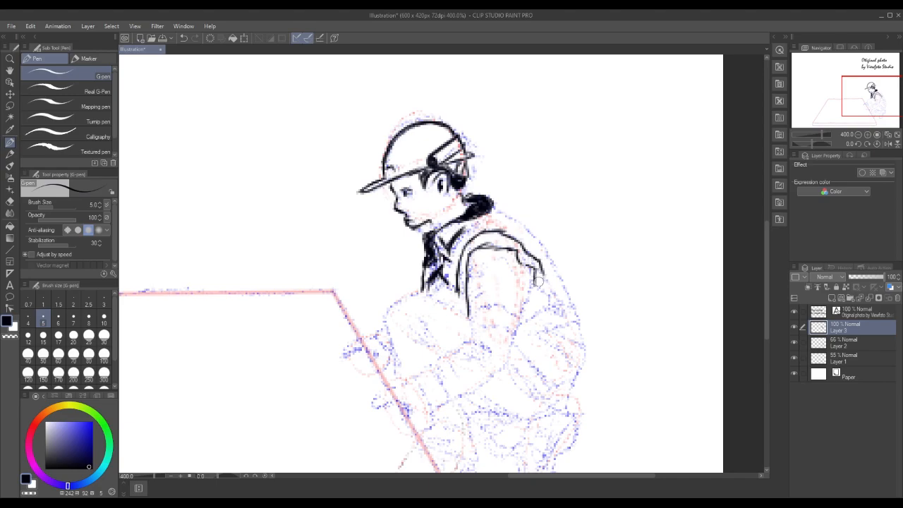
pyautogui.moveTo(538, 272); pyautogui.dragTo(549, 286)
pyautogui.moveTo(544, 277); pyautogui.dragTo(550, 293)
pyautogui.moveTo(515, 241); pyautogui.dragTo(519, 259)
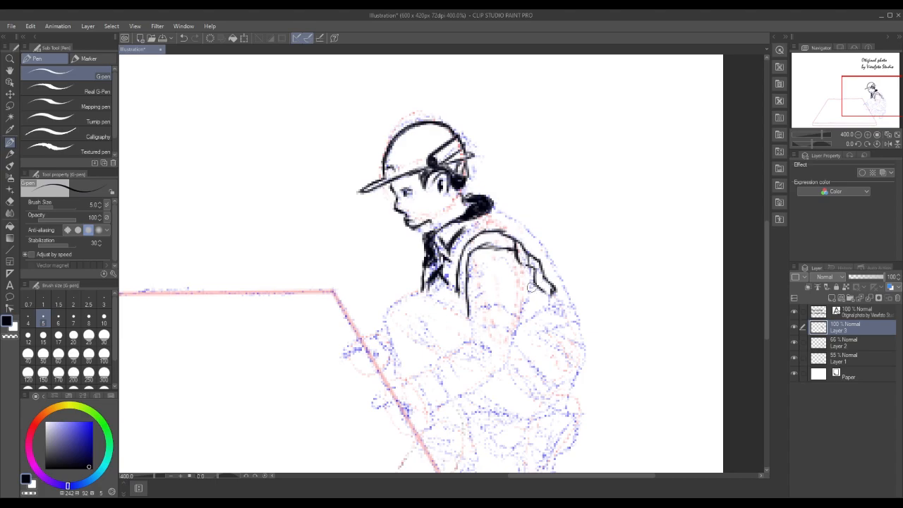
# Complete the upper sleeve with its rear edge, the double band above the elbow, and fold marks across the shoulder
pyautogui.moveTo(480, 230); pyautogui.dragTo(476, 285)
pyautogui.moveTo(473, 300); pyautogui.dragTo(484, 286)
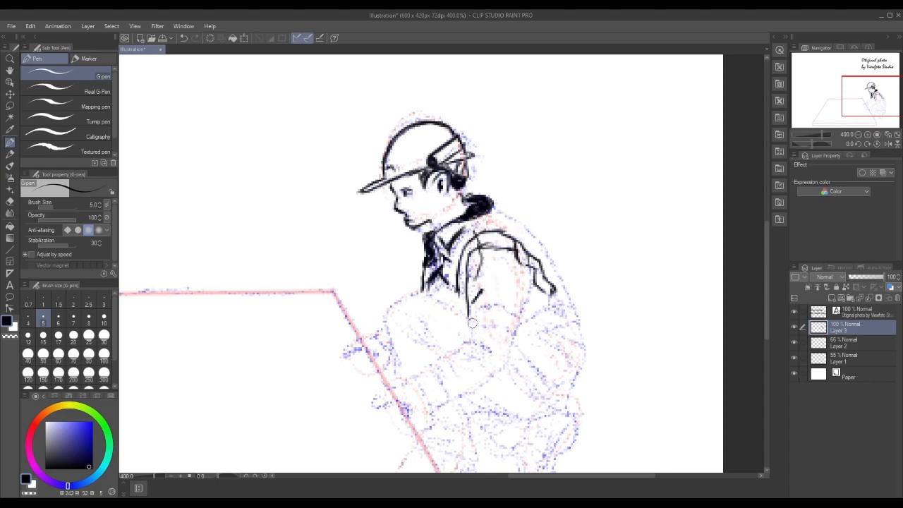
pyautogui.moveTo(471, 320)
pyautogui.mouseDown()
pyautogui.moveTo(490, 313)
pyautogui.moveTo(517, 322)
pyautogui.moveTo(471, 334)
pyautogui.moveTo(512, 335)
pyautogui.mouseUp()
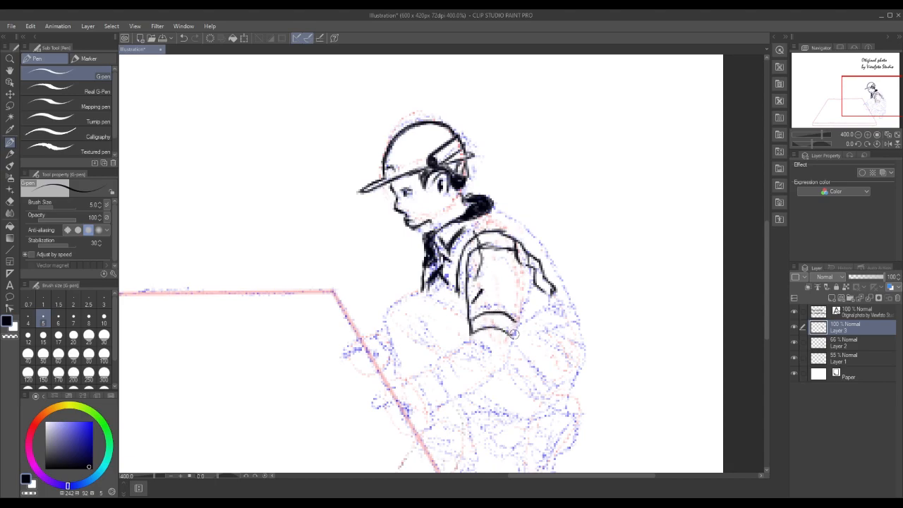
pyautogui.moveTo(536, 282); pyautogui.dragTo(513, 356)
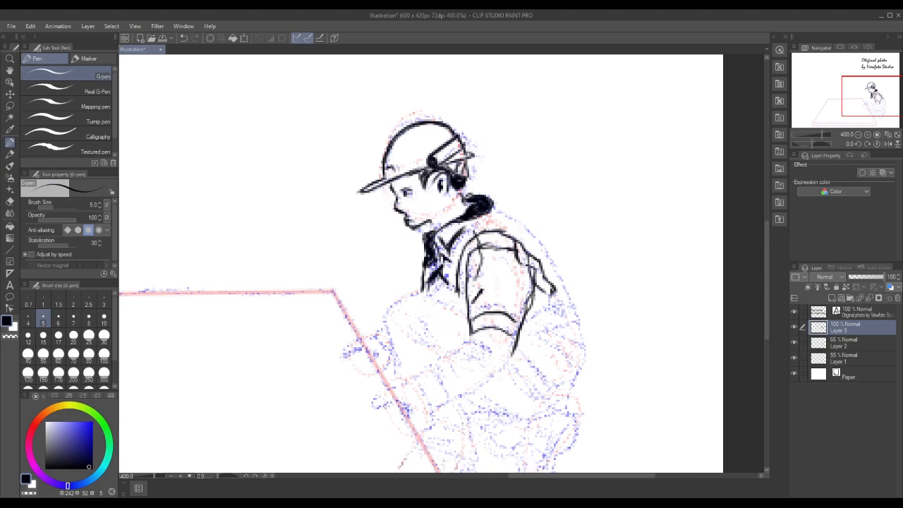
pyautogui.moveTo(499, 257); pyautogui.dragTo(531, 288)
pyautogui.moveTo(515, 230); pyautogui.dragTo(531, 263)
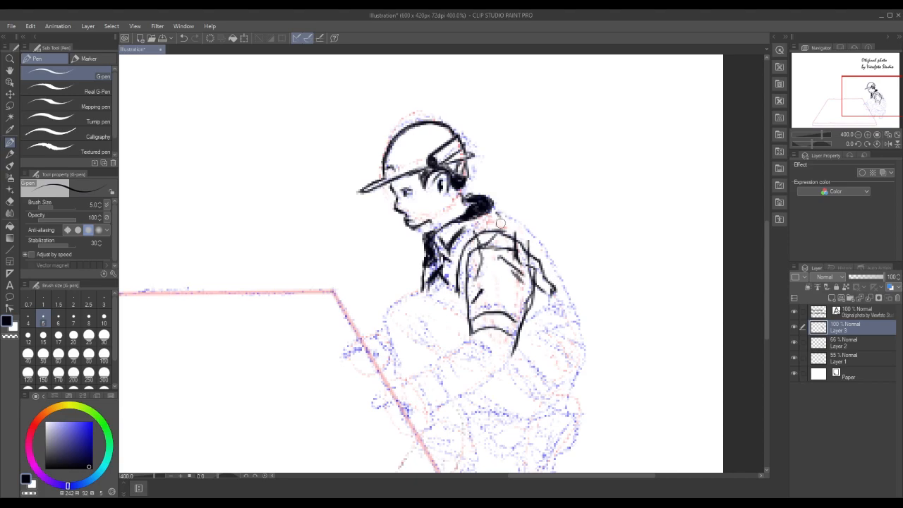
# Ink the seam below the collar and the curved back outline from the collar to the waist, redrawing its lower stretch
pyautogui.moveTo(464, 233); pyautogui.dragTo(495, 212)
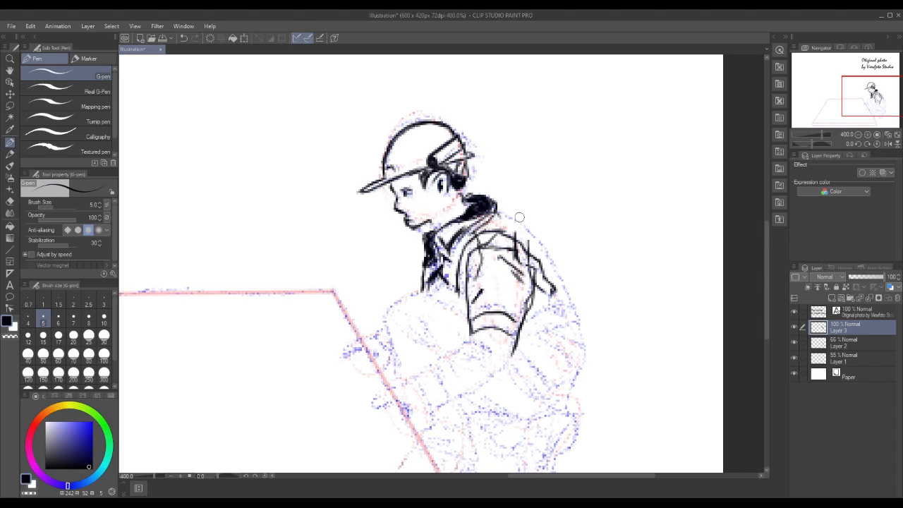
pyautogui.moveTo(494, 216)
pyautogui.mouseDown()
pyautogui.moveTo(535, 242)
pyautogui.moveTo(530, 250)
pyautogui.moveTo(531, 236)
pyautogui.moveTo(558, 281)
pyautogui.mouseUp()
pyautogui.moveTo(542, 250); pyautogui.dragTo(576, 305)
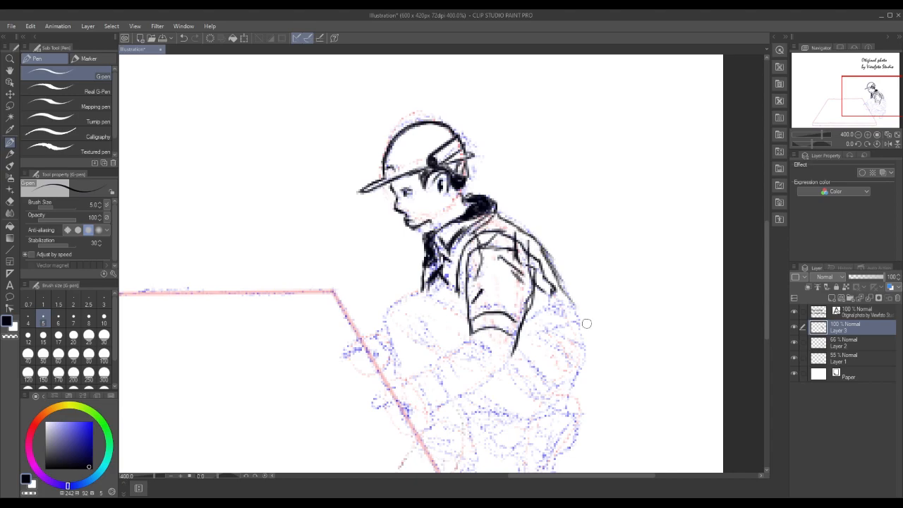
pyautogui.moveTo(546, 251); pyautogui.dragTo(575, 304)
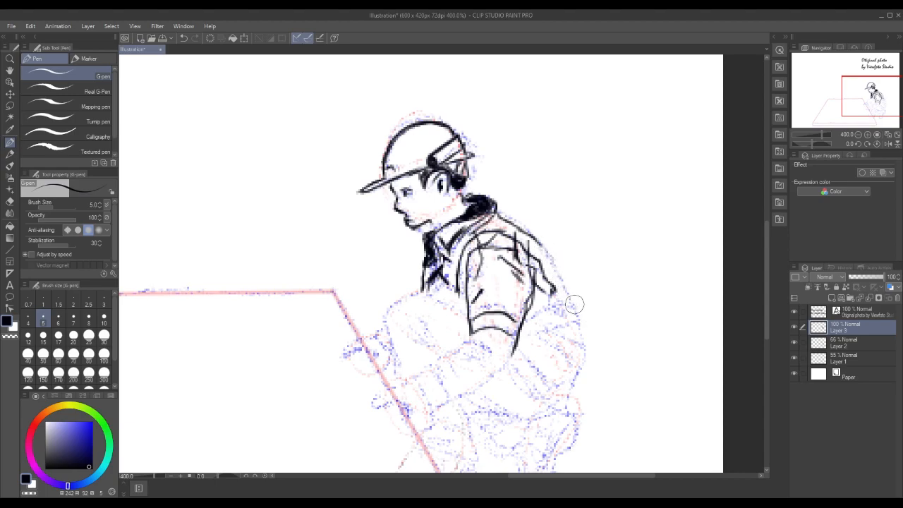
pyautogui.moveTo(534, 241); pyautogui.dragTo(564, 293)
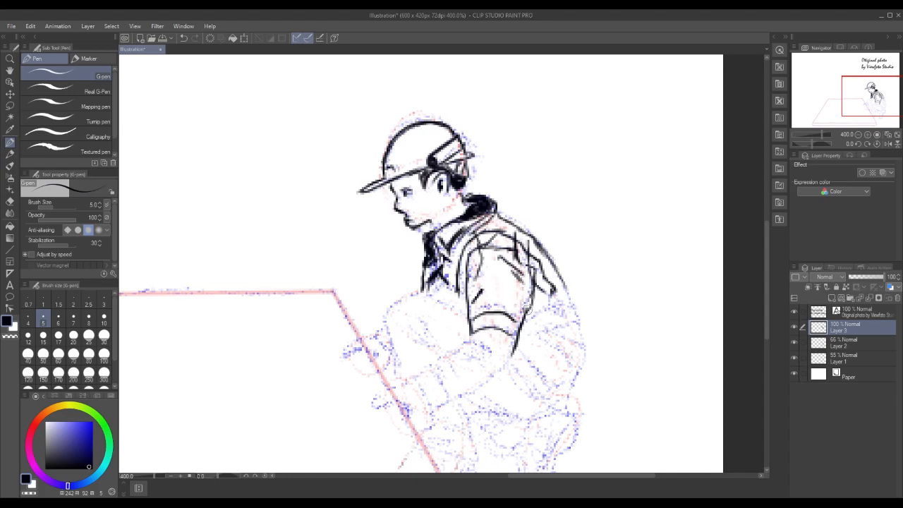
# Ink the jacket's waistband behind the arm, with its upper and lower edges, pointed rear corner and dark fold shading
pyautogui.moveTo(530, 305)
pyautogui.mouseDown()
pyautogui.moveTo(562, 294)
pyautogui.moveTo(552, 298)
pyautogui.moveTo(561, 304)
pyautogui.mouseUp()
pyautogui.moveTo(519, 332); pyautogui.dragTo(569, 319)
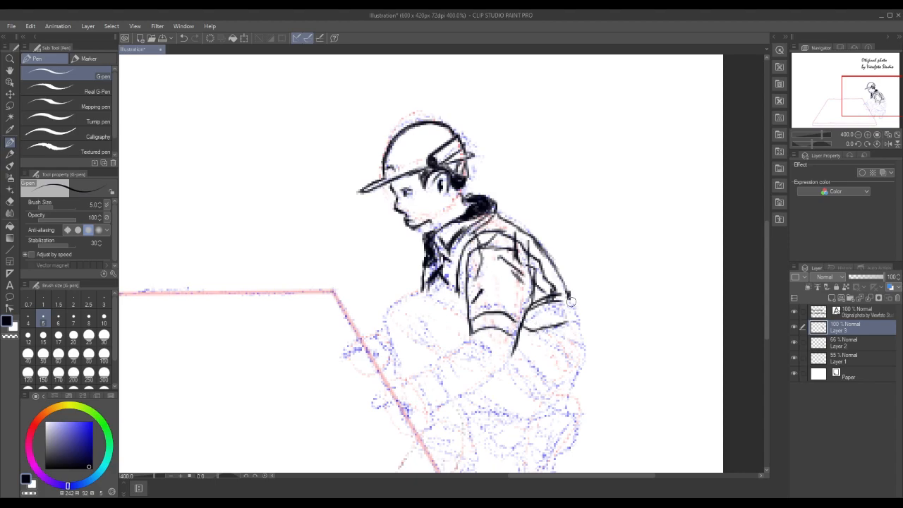
pyautogui.moveTo(564, 323); pyautogui.dragTo(577, 315)
pyautogui.moveTo(529, 316); pyautogui.dragTo(535, 322)
pyautogui.moveTo(542, 301)
pyautogui.mouseDown()
pyautogui.moveTo(573, 339)
pyautogui.moveTo(570, 322)
pyautogui.moveTo(537, 312)
pyautogui.moveTo(570, 296)
pyautogui.mouseUp()
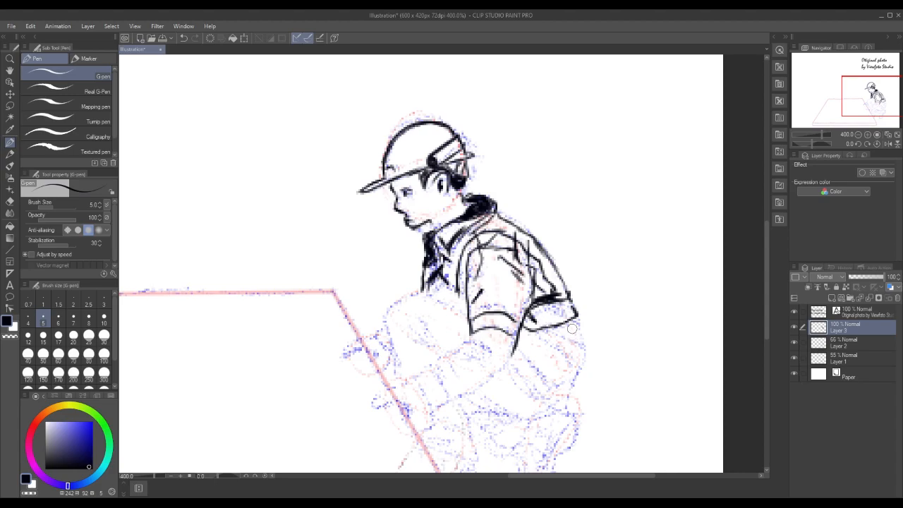
# Ink the jacket's lower flap below the waistband, with diagonal folds and a thick outline tapering to the bottom hem
pyautogui.moveTo(538, 328); pyautogui.dragTo(573, 351)
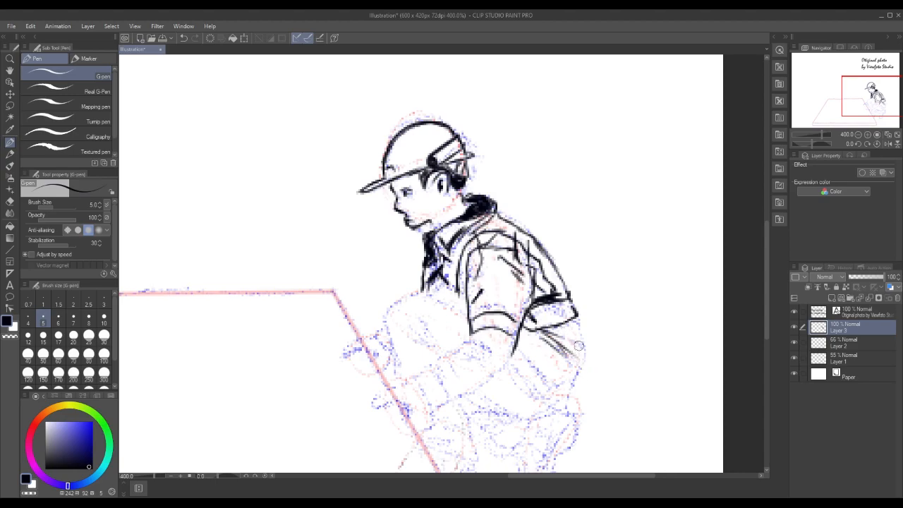
pyautogui.moveTo(580, 310)
pyautogui.mouseDown()
pyautogui.moveTo(583, 370)
pyautogui.moveTo(559, 419)
pyautogui.moveTo(535, 405)
pyautogui.moveTo(506, 356)
pyautogui.moveTo(542, 370)
pyautogui.moveTo(566, 394)
pyautogui.mouseUp()
pyautogui.moveTo(509, 355); pyautogui.dragTo(560, 400)
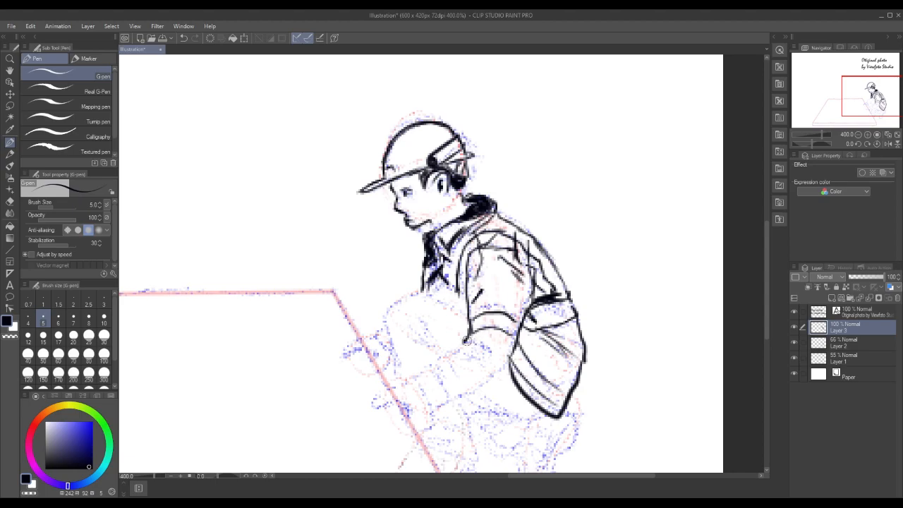
# Ink the forearm sleeve from elbow to open cuff, add its elbow and wrist folds, and draw the back of the hand
pyautogui.moveTo(466, 337); pyautogui.dragTo(492, 352)
pyautogui.moveTo(470, 340)
pyautogui.mouseDown()
pyautogui.moveTo(408, 376)
pyautogui.moveTo(431, 401)
pyautogui.moveTo(432, 421)
pyautogui.moveTo(518, 349)
pyautogui.mouseUp()
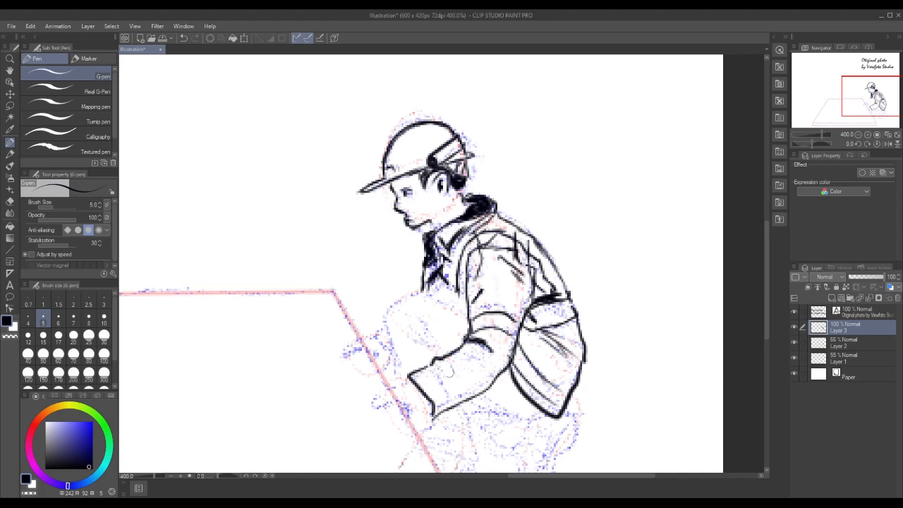
pyautogui.moveTo(433, 365); pyautogui.dragTo(449, 393)
pyautogui.moveTo(440, 361); pyautogui.dragTo(460, 381)
pyautogui.moveTo(454, 351)
pyautogui.mouseDown()
pyautogui.moveTo(463, 359)
pyautogui.moveTo(463, 344)
pyautogui.moveTo(477, 351)
pyautogui.moveTo(458, 350)
pyautogui.mouseUp()
pyautogui.moveTo(409, 383)
pyautogui.mouseDown()
pyautogui.moveTo(374, 404)
pyautogui.moveTo(399, 417)
pyautogui.mouseUp()
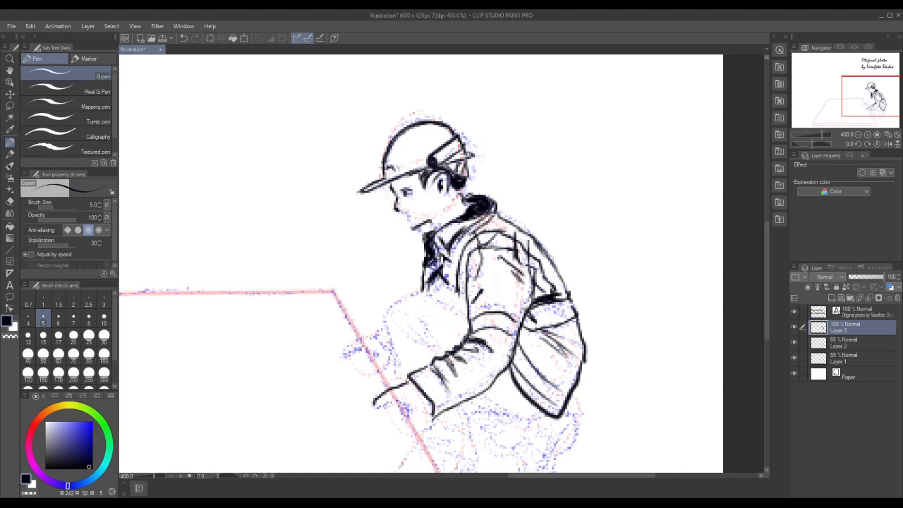
# Re-ink the nose, mouth and chin profile and extend the jaw line up towards the ear
pyautogui.moveTo(396, 198)
pyautogui.mouseDown()
pyautogui.moveTo(408, 223)
pyautogui.moveTo(427, 226)
pyautogui.mouseUp()
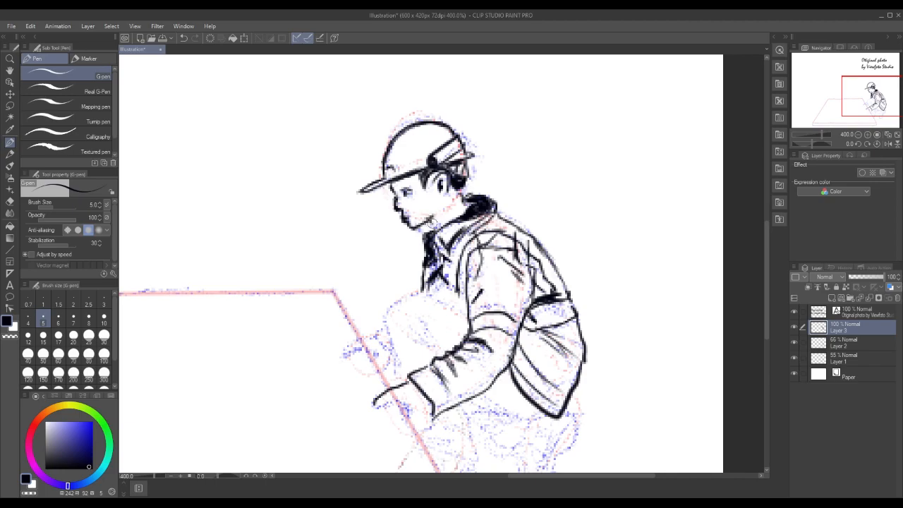
pyautogui.moveTo(431, 222); pyautogui.dragTo(436, 213)
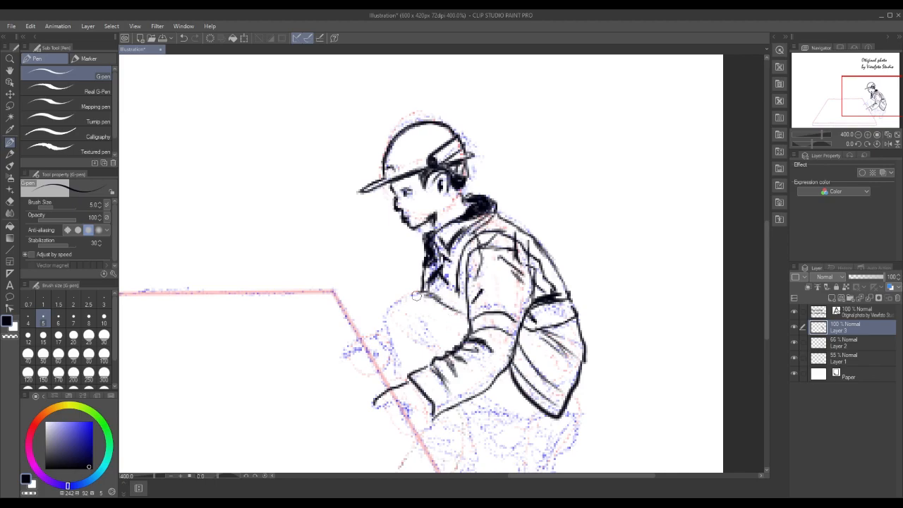
# Outline the raised knee down to the sleeve, and ink the fingers and palm of the hand reaching out of the cuff
pyautogui.moveTo(416, 297)
pyautogui.mouseDown()
pyautogui.moveTo(397, 300)
pyautogui.moveTo(390, 319)
pyautogui.moveTo(406, 368)
pyautogui.mouseUp()
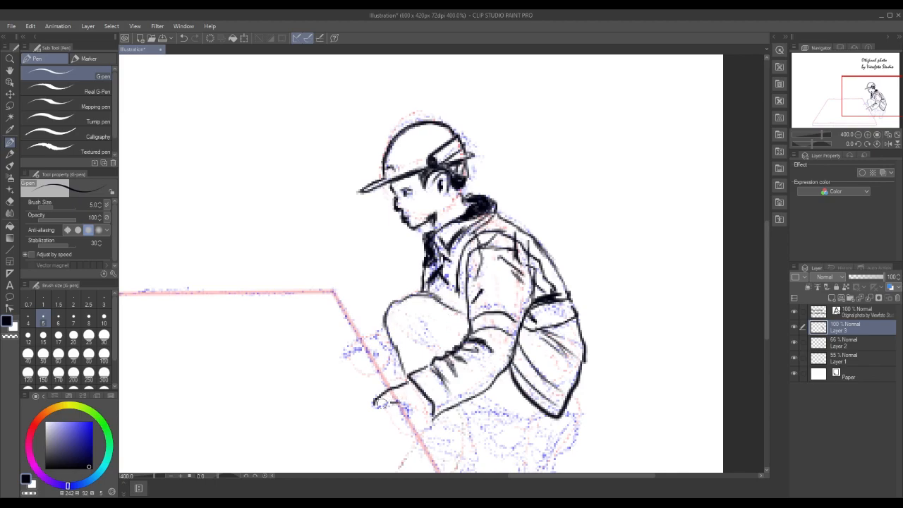
pyautogui.moveTo(376, 406)
pyautogui.mouseDown()
pyautogui.moveTo(403, 405)
pyautogui.moveTo(415, 427)
pyautogui.moveTo(429, 417)
pyautogui.mouseUp()
pyautogui.moveTo(380, 407); pyautogui.dragTo(398, 402)
# With the G-pen at brush size 5, add fold lines to the raised knee's trouser leg and re-ink the knee's outline
pyautogui.click(73, 304)
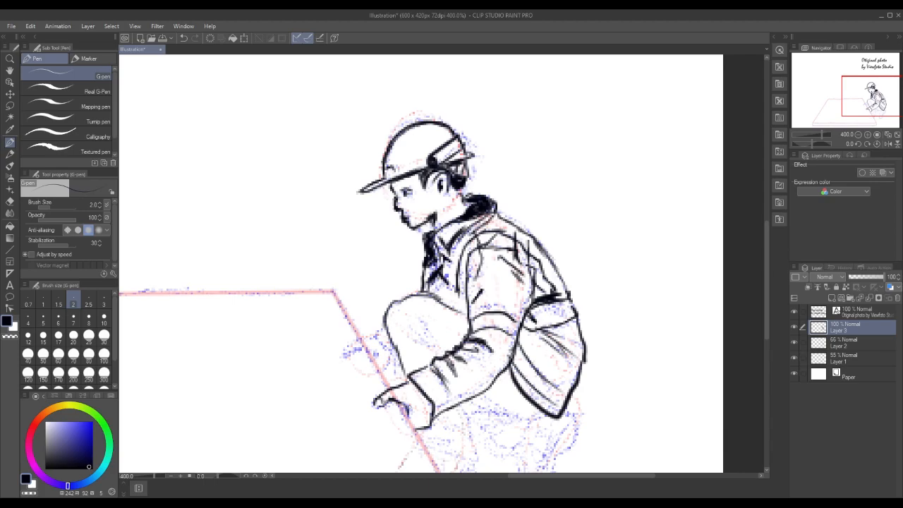
pyautogui.click(43, 315)
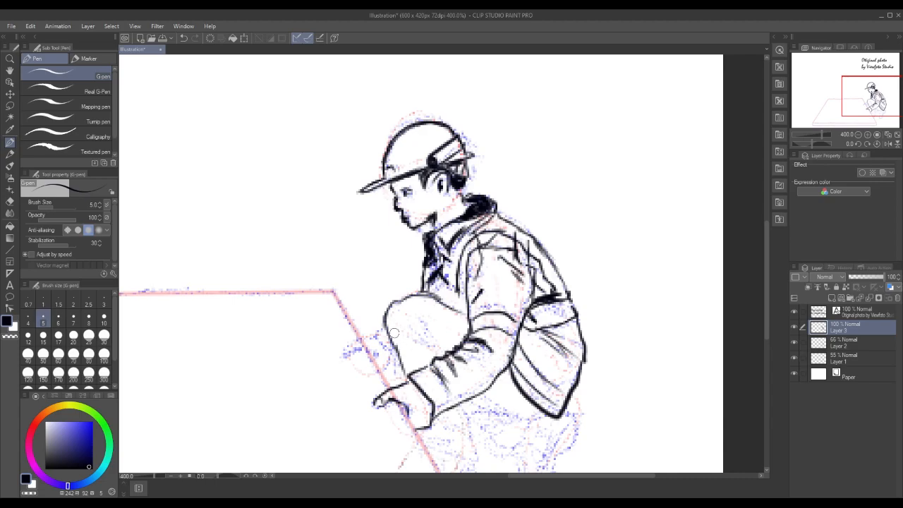
pyautogui.moveTo(391, 347); pyautogui.dragTo(400, 363)
pyautogui.moveTo(387, 335); pyautogui.dragTo(403, 381)
pyautogui.moveTo(435, 351)
pyautogui.mouseDown()
pyautogui.moveTo(417, 337)
pyautogui.moveTo(435, 347)
pyautogui.moveTo(427, 342)
pyautogui.mouseUp()
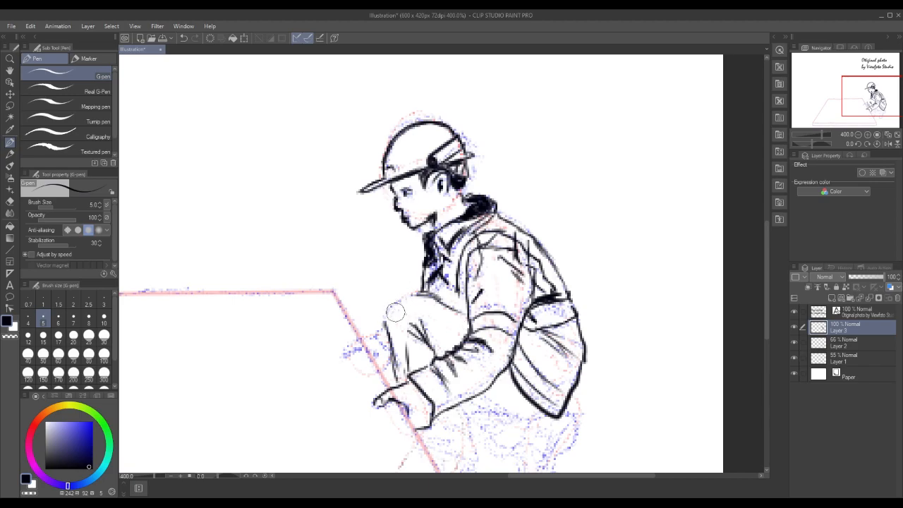
pyautogui.moveTo(387, 336)
pyautogui.mouseDown()
pyautogui.moveTo(396, 302)
pyautogui.moveTo(413, 297)
pyautogui.moveTo(450, 309)
pyautogui.mouseUp()
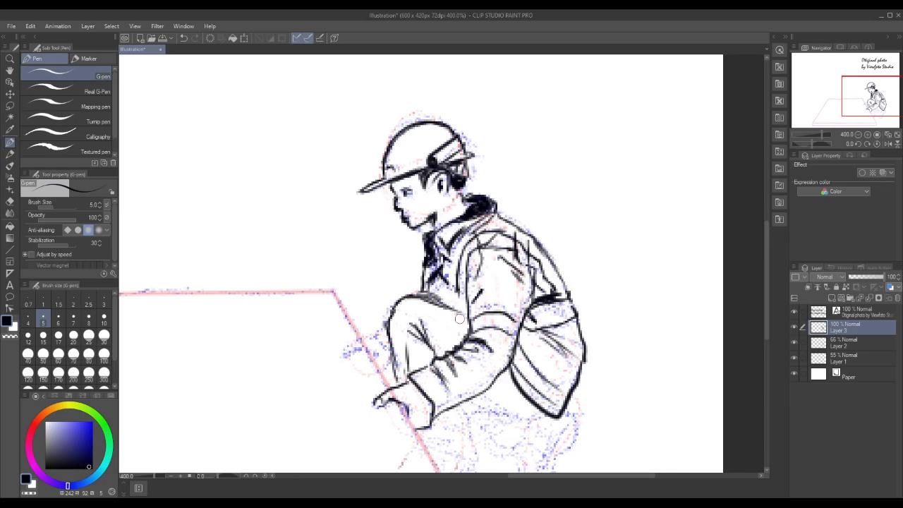
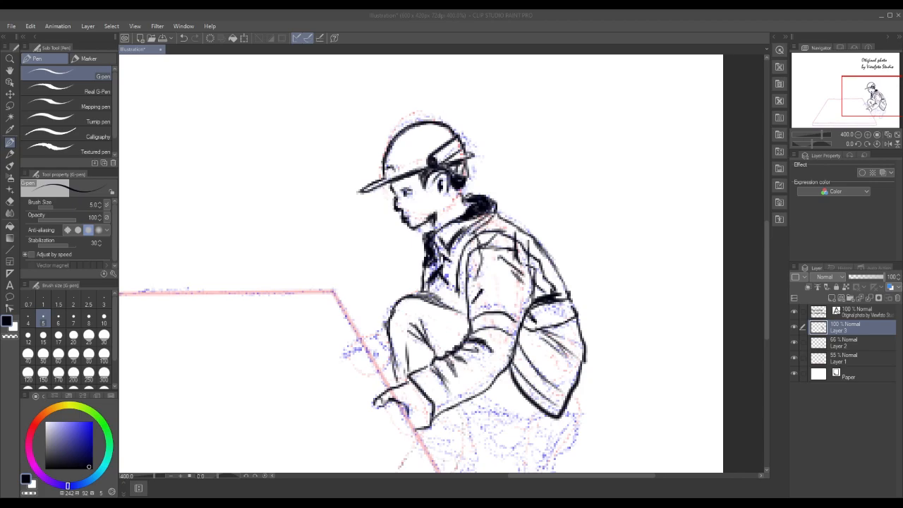
# Undo the last three strokes, re-ink the raised knee's top and front outline, and add fold lines to its trouser leg
pyautogui.hotkey('ctrl', 'z')
pyautogui.hotkey('ctrl', 'z')
pyautogui.hotkey('ctrl', 'z')
pyautogui.hotkey('ctrl', 'z')
pyautogui.hotkey('ctrl', 'z')
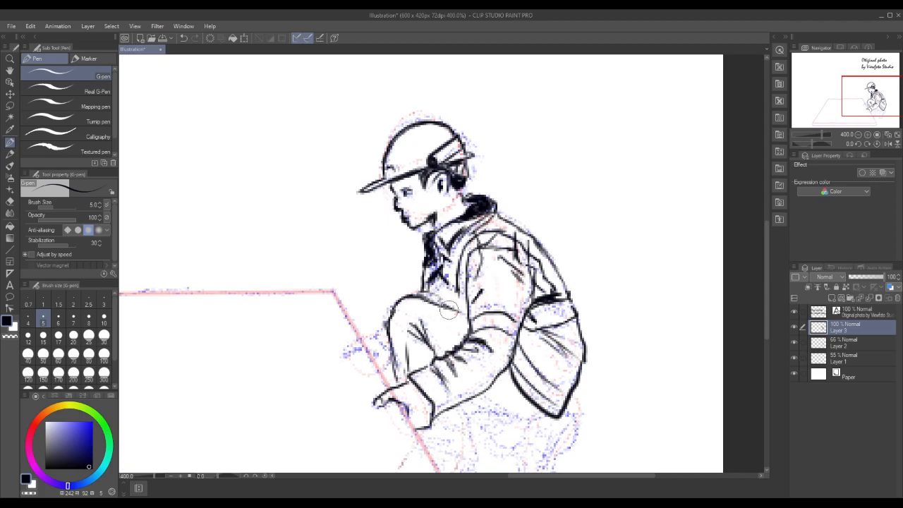
pyautogui.moveTo(418, 297); pyautogui.dragTo(436, 304)
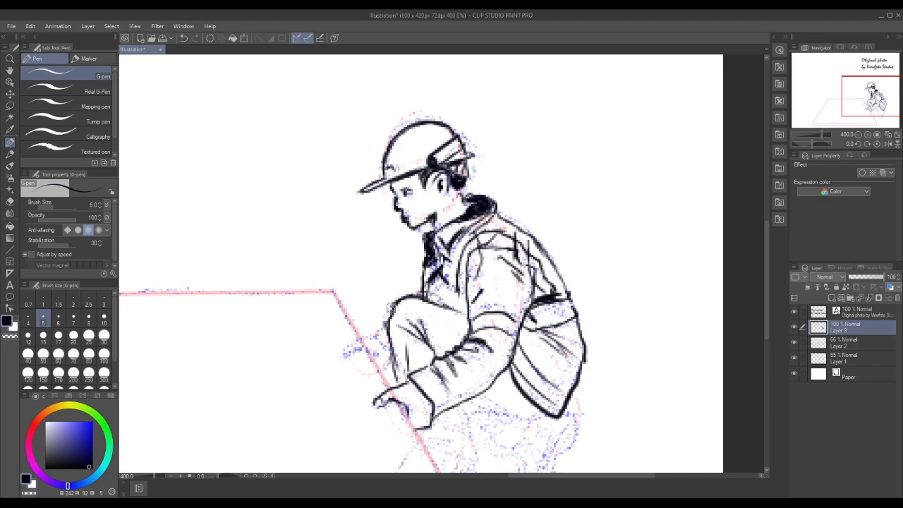
pyautogui.moveTo(390, 308); pyautogui.dragTo(394, 335)
pyautogui.moveTo(408, 375)
pyautogui.mouseDown()
pyautogui.moveTo(405, 337)
pyautogui.moveTo(402, 374)
pyautogui.moveTo(407, 343)
pyautogui.moveTo(405, 362)
pyautogui.mouseUp()
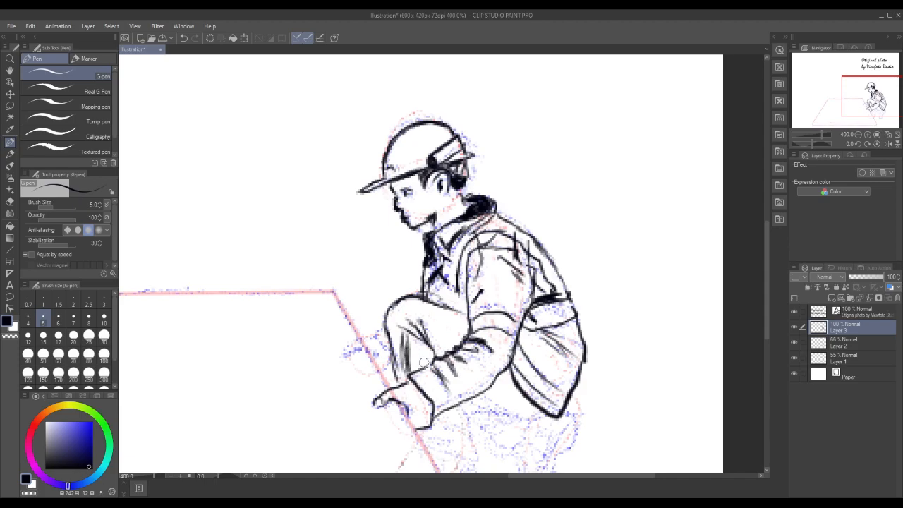
pyautogui.moveTo(404, 332)
pyautogui.mouseDown()
pyautogui.moveTo(403, 367)
pyautogui.moveTo(404, 338)
pyautogui.moveTo(404, 359)
pyautogui.moveTo(406, 337)
pyautogui.mouseUp()
# With the G-pen at brush size 2, add fine hatching and fold lines to the raised knee's trouser leg
pyautogui.press('[')
pyautogui.press('[')
pyautogui.press('[')
pyautogui.press('[')
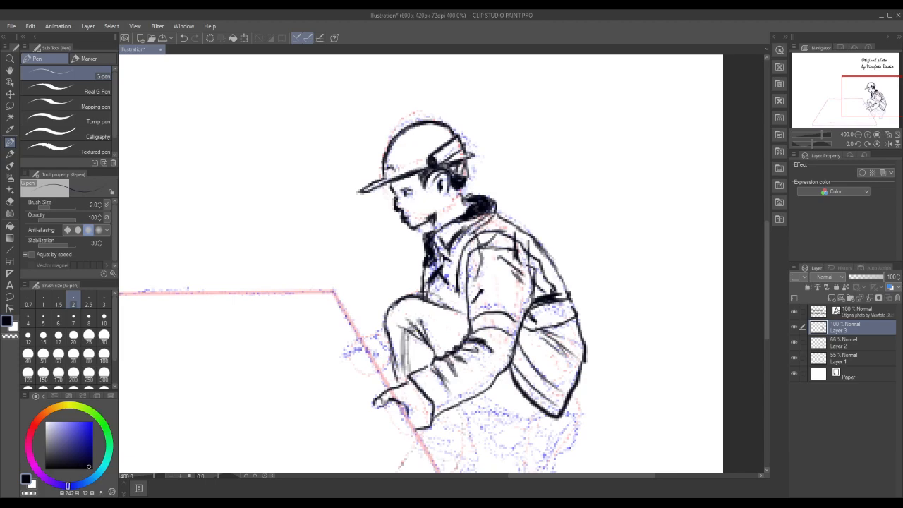
pyautogui.moveTo(429, 343)
pyautogui.mouseDown()
pyautogui.moveTo(447, 329)
pyautogui.moveTo(440, 338)
pyautogui.mouseUp()
pyautogui.moveTo(439, 352); pyautogui.dragTo(453, 340)
pyautogui.moveTo(403, 376); pyautogui.dragTo(411, 335)
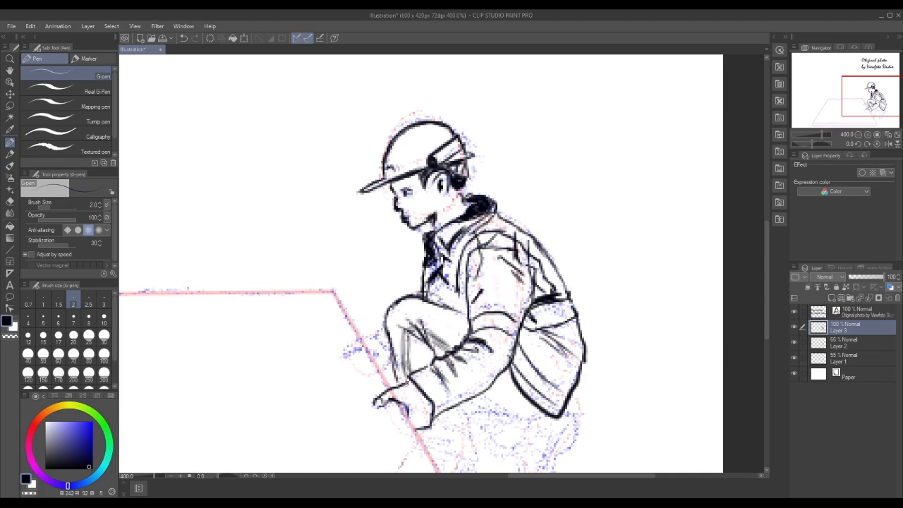
pyautogui.moveTo(406, 374)
pyautogui.mouseDown()
pyautogui.moveTo(399, 360)
pyautogui.moveTo(408, 380)
pyautogui.moveTo(412, 358)
pyautogui.moveTo(402, 361)
pyautogui.moveTo(410, 351)
pyautogui.mouseUp()
pyautogui.moveTo(401, 364); pyautogui.dragTo(419, 359)
# With the brush size at 5, re-ink the forearm sleeve's lower edge and strengthen its folds near the cuff
pyautogui.click(44, 321)
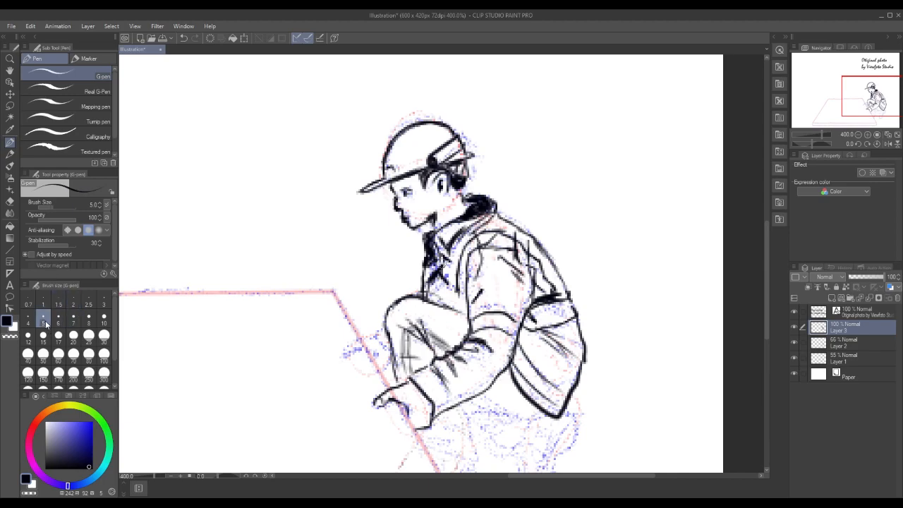
pyautogui.moveTo(768, 268); pyautogui.dragTo(761, 289)
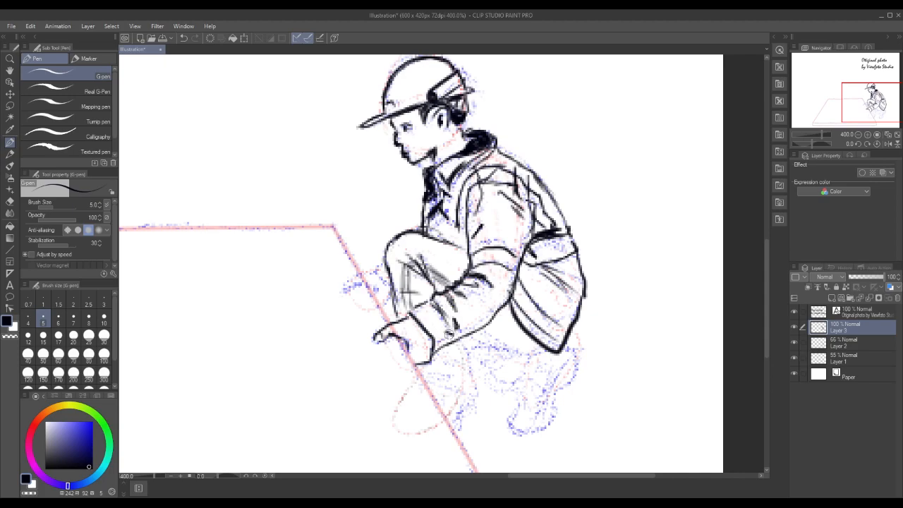
pyautogui.moveTo(436, 350); pyautogui.dragTo(466, 334)
pyautogui.moveTo(433, 350); pyautogui.dragTo(498, 321)
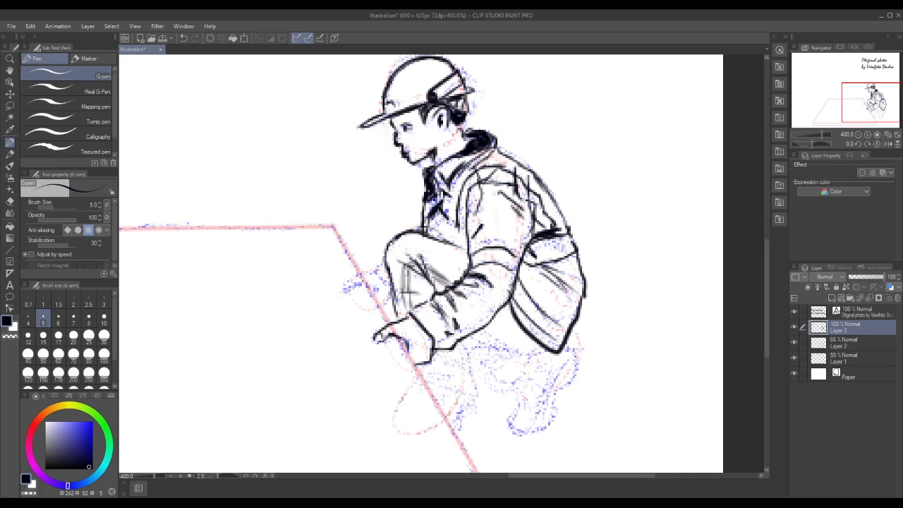
pyautogui.moveTo(430, 304)
pyautogui.mouseDown()
pyautogui.moveTo(450, 345)
pyautogui.moveTo(457, 341)
pyautogui.mouseUp()
# Thicken the jacket's lower back hem and add fold strokes to its back panel and waist
pyautogui.moveTo(555, 324); pyautogui.dragTo(564, 331)
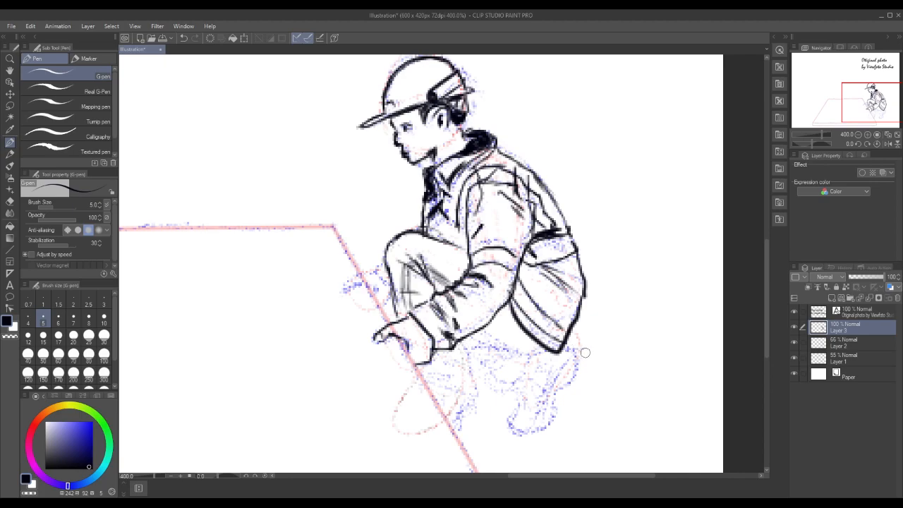
pyautogui.moveTo(558, 282); pyautogui.dragTo(582, 295)
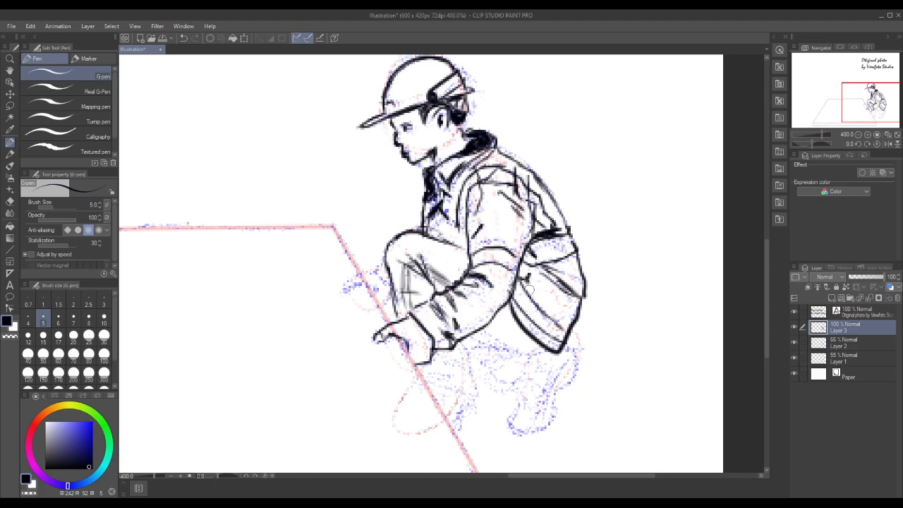
pyautogui.moveTo(528, 282)
pyautogui.mouseDown()
pyautogui.moveTo(554, 294)
pyautogui.moveTo(556, 310)
pyautogui.mouseUp()
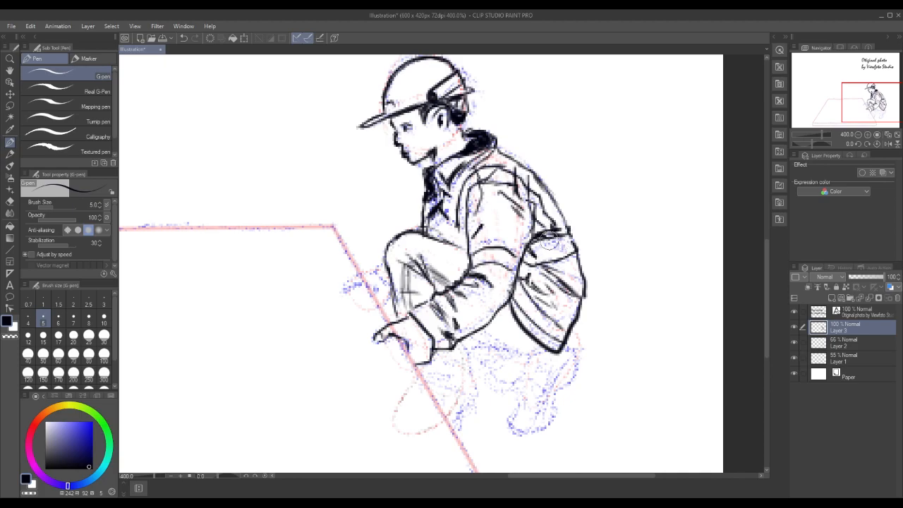
pyautogui.moveTo(555, 231)
pyautogui.mouseDown()
pyautogui.moveTo(539, 236)
pyautogui.moveTo(561, 237)
pyautogui.mouseUp()
# Ink the thigh's underside with hatching below the sleeve, and outline the front lower leg down to its trouser hem
pyautogui.moveTo(486, 336)
pyautogui.mouseDown()
pyautogui.moveTo(525, 357)
pyautogui.moveTo(471, 356)
pyautogui.moveTo(532, 347)
pyautogui.moveTo(481, 330)
pyautogui.moveTo(512, 353)
pyautogui.moveTo(477, 323)
pyautogui.mouseUp()
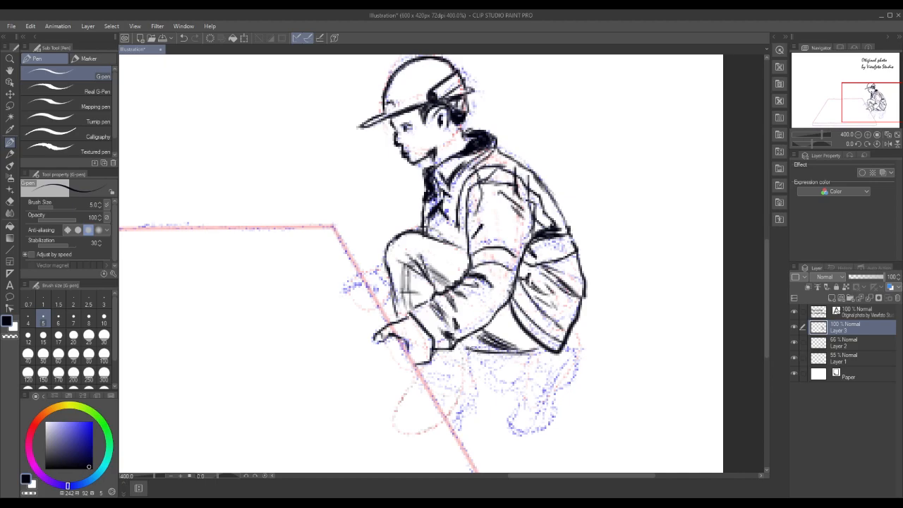
pyautogui.moveTo(462, 345); pyautogui.dragTo(471, 388)
pyautogui.moveTo(432, 357); pyautogui.dragTo(455, 375)
pyautogui.moveTo(443, 361)
pyautogui.mouseDown()
pyautogui.moveTo(469, 387)
pyautogui.moveTo(435, 362)
pyautogui.moveTo(465, 384)
pyautogui.moveTo(464, 367)
pyautogui.moveTo(464, 398)
pyautogui.moveTo(429, 381)
pyautogui.moveTo(445, 399)
pyautogui.moveTo(462, 406)
pyautogui.moveTo(467, 398)
pyautogui.moveTo(452, 426)
pyautogui.moveTo(470, 398)
pyautogui.moveTo(456, 427)
pyautogui.mouseUp()
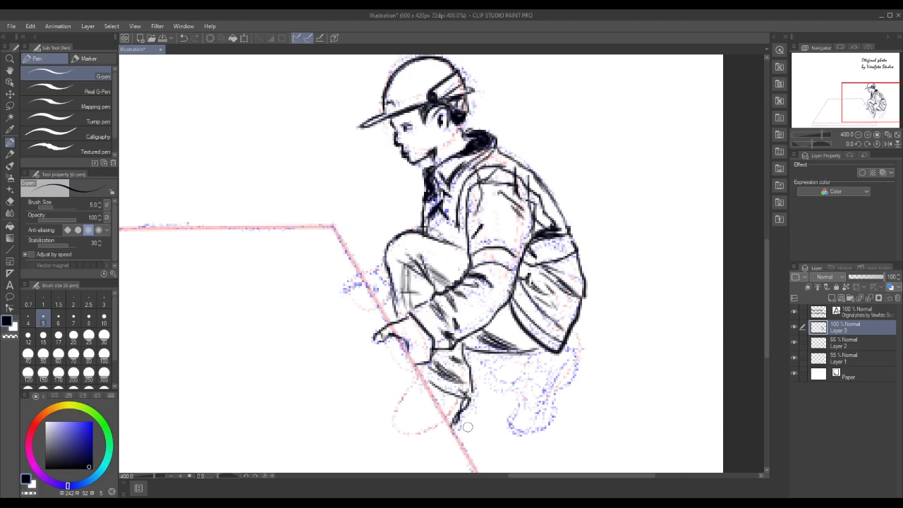
# Outline the rear leg's trouser below the thigh and fill its shadow with dark hatching strokes
pyautogui.moveTo(474, 376)
pyautogui.mouseDown()
pyautogui.moveTo(500, 394)
pyautogui.moveTo(515, 387)
pyautogui.moveTo(531, 357)
pyautogui.mouseUp()
pyautogui.moveTo(463, 346)
pyautogui.mouseDown()
pyautogui.moveTo(493, 358)
pyautogui.moveTo(527, 350)
pyautogui.moveTo(500, 367)
pyautogui.moveTo(498, 351)
pyautogui.moveTo(510, 355)
pyautogui.moveTo(501, 353)
pyautogui.mouseUp()
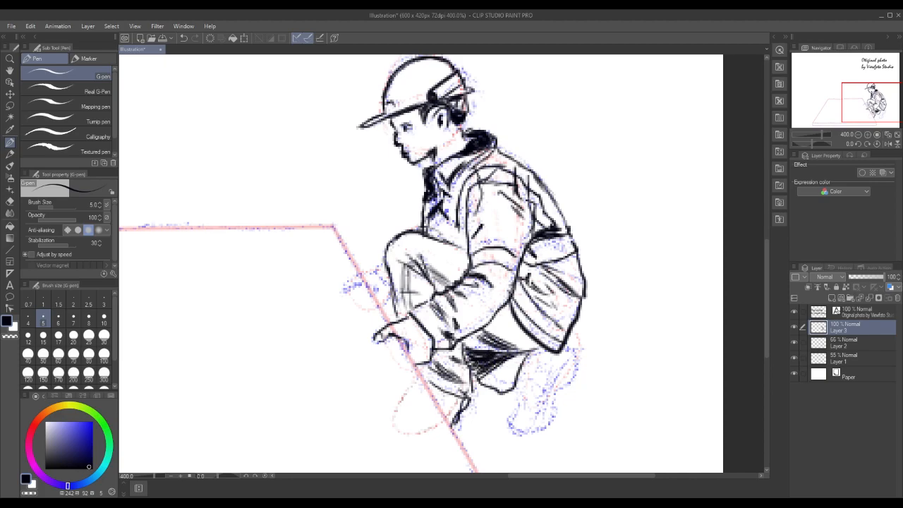
pyautogui.moveTo(470, 378); pyautogui.dragTo(483, 361)
pyautogui.moveTo(471, 381); pyautogui.dragTo(483, 365)
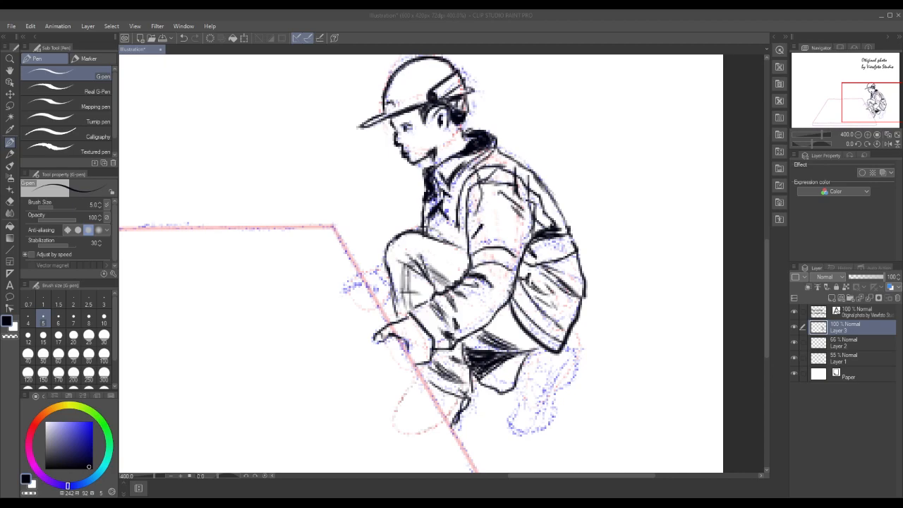
pyautogui.moveTo(471, 352)
pyautogui.mouseDown()
pyautogui.moveTo(461, 339)
pyautogui.moveTo(508, 348)
pyautogui.mouseUp()
pyautogui.moveTo(487, 390); pyautogui.dragTo(518, 360)
pyautogui.moveTo(500, 380); pyautogui.dragTo(527, 354)
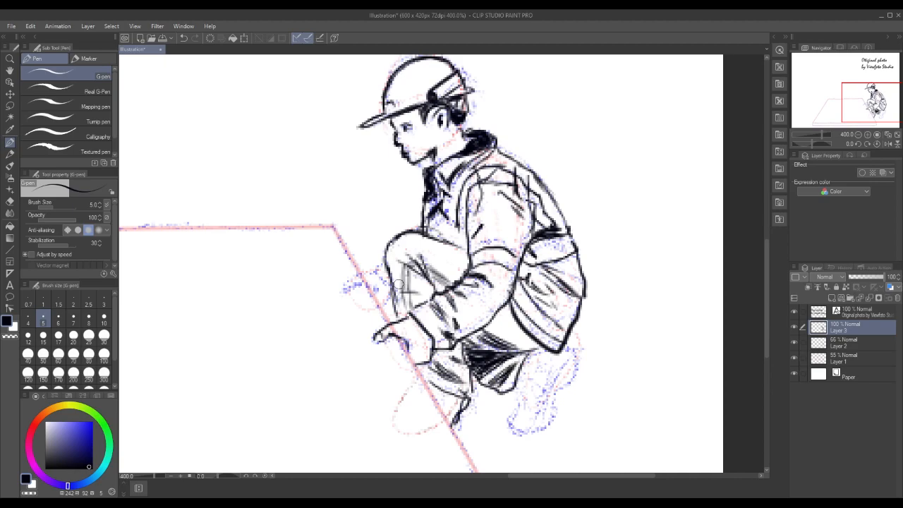
# Ink the far arm's cuff and the back of the far hand beyond the knee
pyautogui.moveTo(378, 267); pyautogui.dragTo(393, 281)
pyautogui.moveTo(376, 270); pyautogui.dragTo(341, 288)
# Lasso the cap, rotate it slightly counter-clockwise, adjust the small area above the ear, and return to the G-pen
pyautogui.scroll(2, 766, 254)
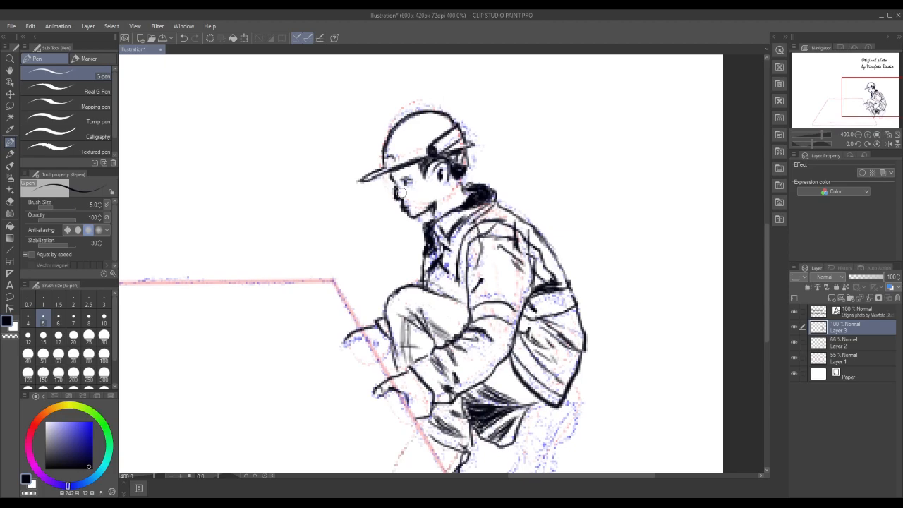
pyautogui.click(9, 106)
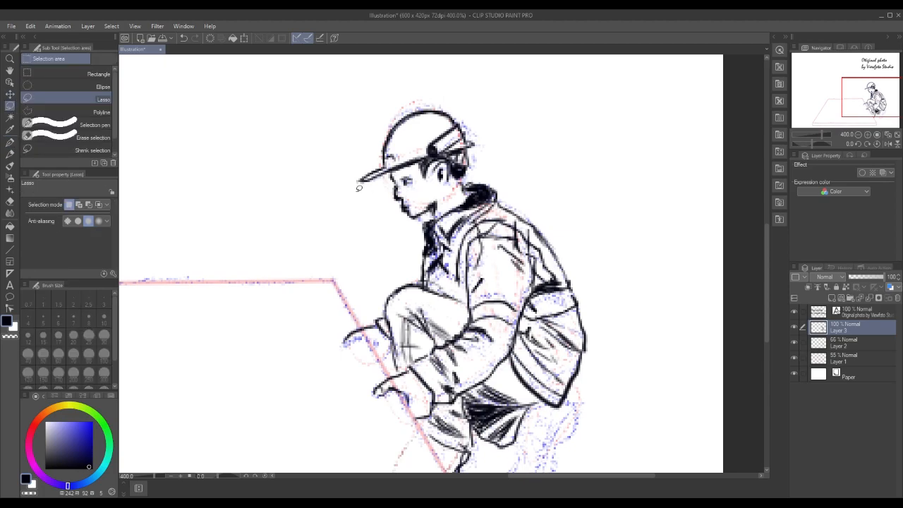
pyautogui.moveTo(357, 187)
pyautogui.mouseDown()
pyautogui.moveTo(483, 141)
pyautogui.moveTo(453, 101)
pyautogui.moveTo(413, 102)
pyautogui.moveTo(356, 188)
pyautogui.mouseUp()
pyautogui.click(453, 207)
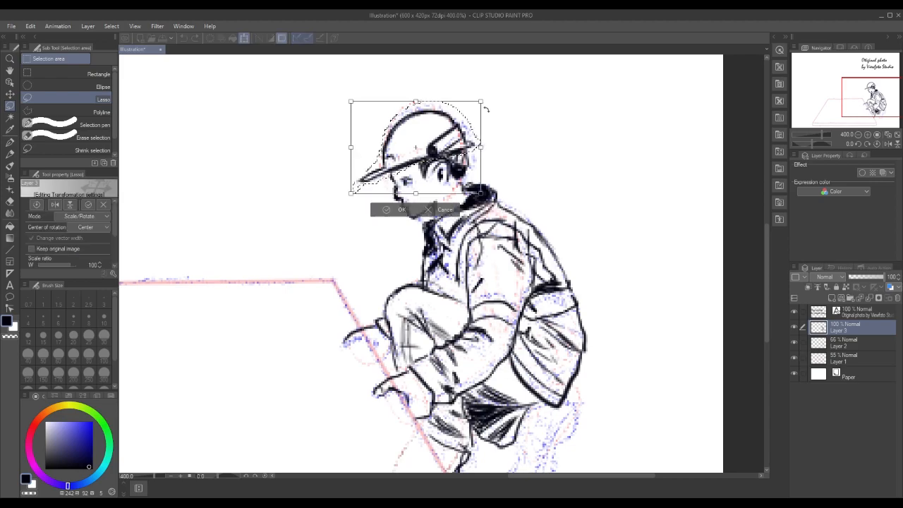
pyautogui.moveTo(487, 108); pyautogui.dragTo(492, 97)
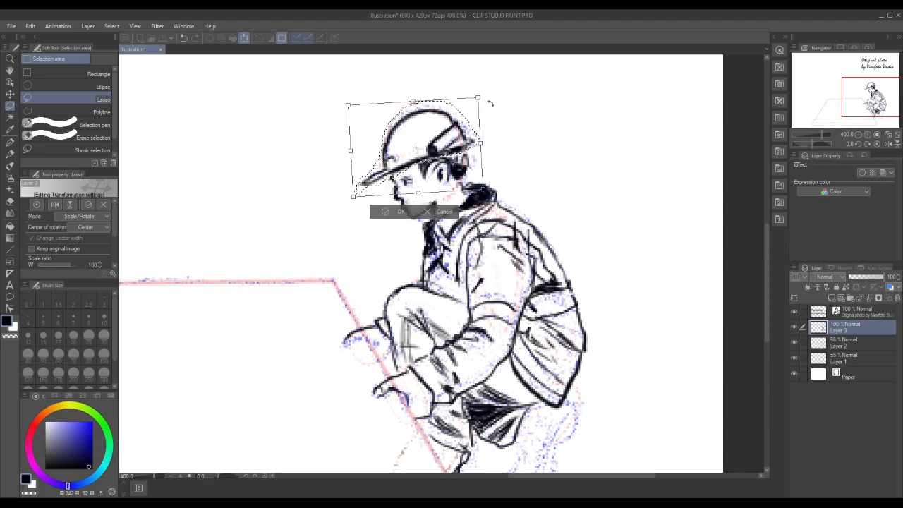
pyautogui.press('Return')
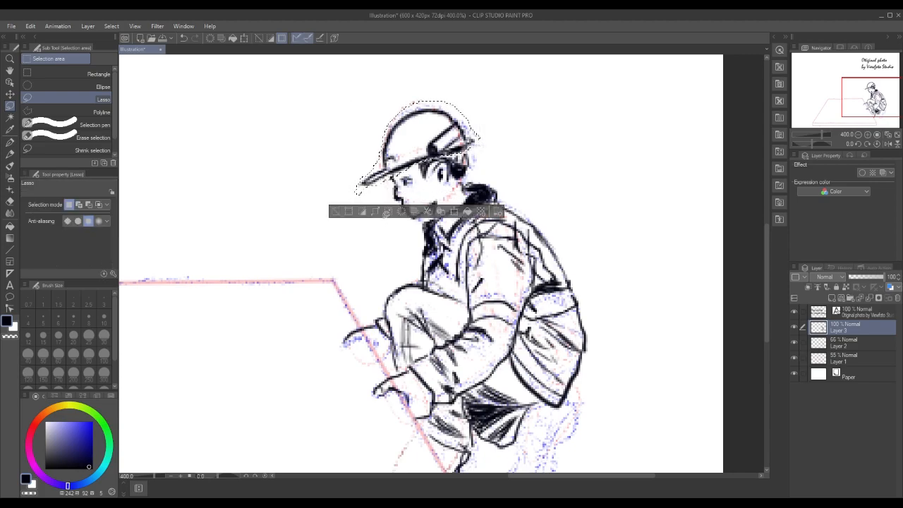
pyautogui.click(337, 211)
pyautogui.moveTo(459, 149); pyautogui.dragTo(458, 154)
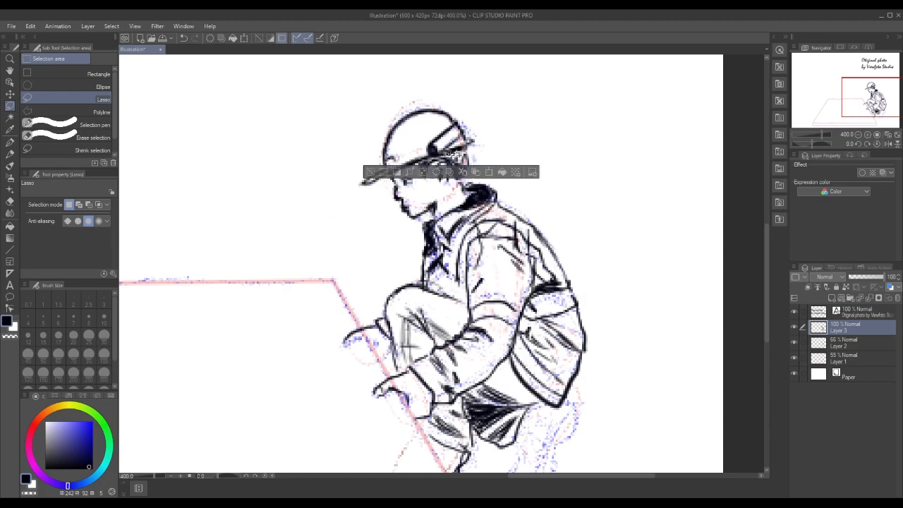
pyautogui.click(369, 173)
pyautogui.click(9, 145)
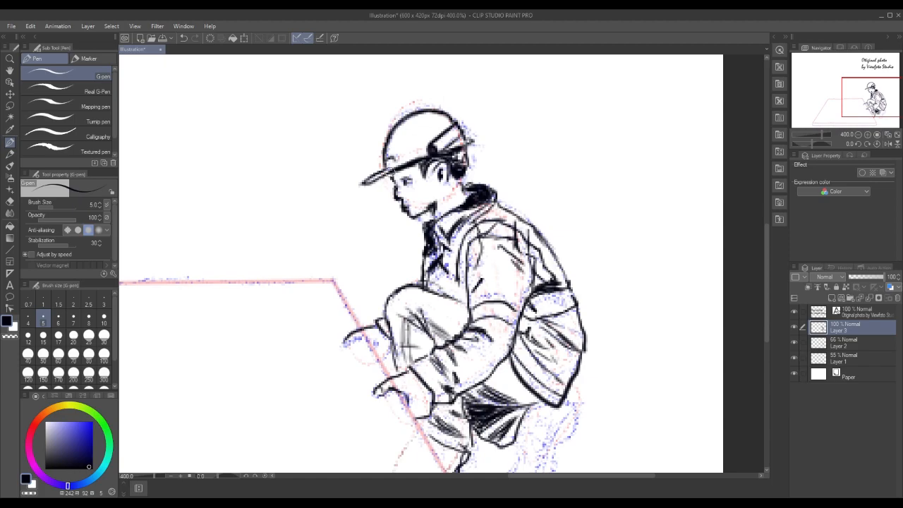
# Complete the far hand's fingers, and ink the rear trouser hem and the rear boot's outline
pyautogui.moveTo(765, 269); pyautogui.dragTo(761, 286)
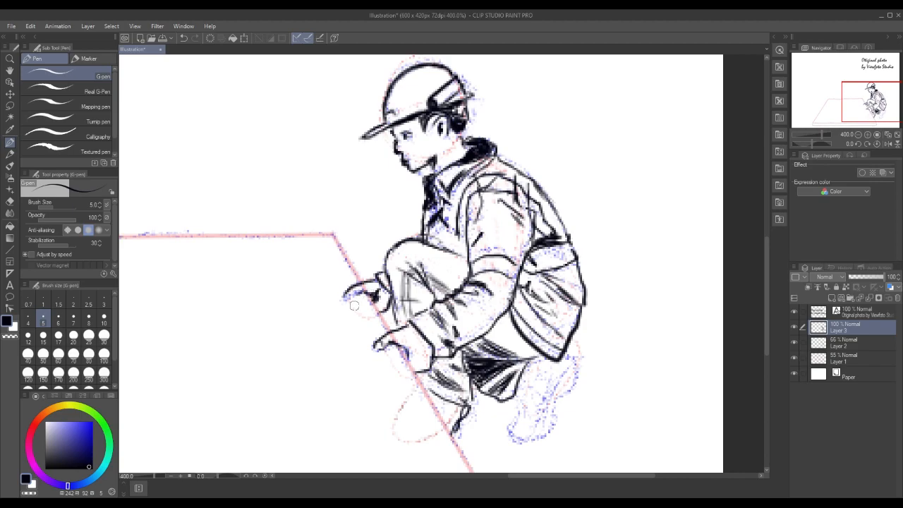
pyautogui.moveTo(343, 299); pyautogui.dragTo(365, 286)
pyautogui.moveTo(513, 398)
pyautogui.mouseDown()
pyautogui.moveTo(538, 382)
pyautogui.moveTo(537, 361)
pyautogui.mouseUp()
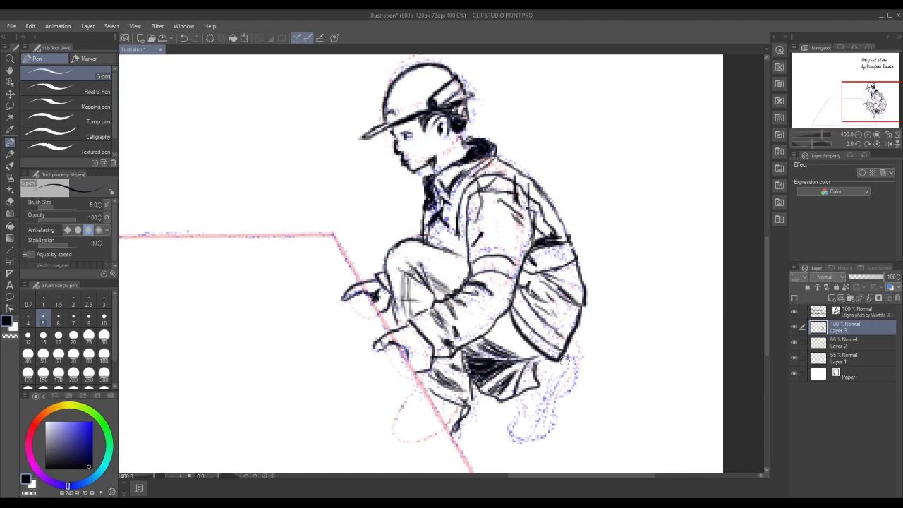
pyautogui.moveTo(569, 353)
pyautogui.mouseDown()
pyautogui.moveTo(579, 357)
pyautogui.moveTo(575, 387)
pyautogui.moveTo(557, 419)
pyautogui.moveTo(534, 438)
pyautogui.moveTo(506, 438)
pyautogui.moveTo(525, 404)
pyautogui.moveTo(520, 434)
pyautogui.moveTo(539, 427)
pyautogui.moveTo(554, 358)
pyautogui.mouseUp()
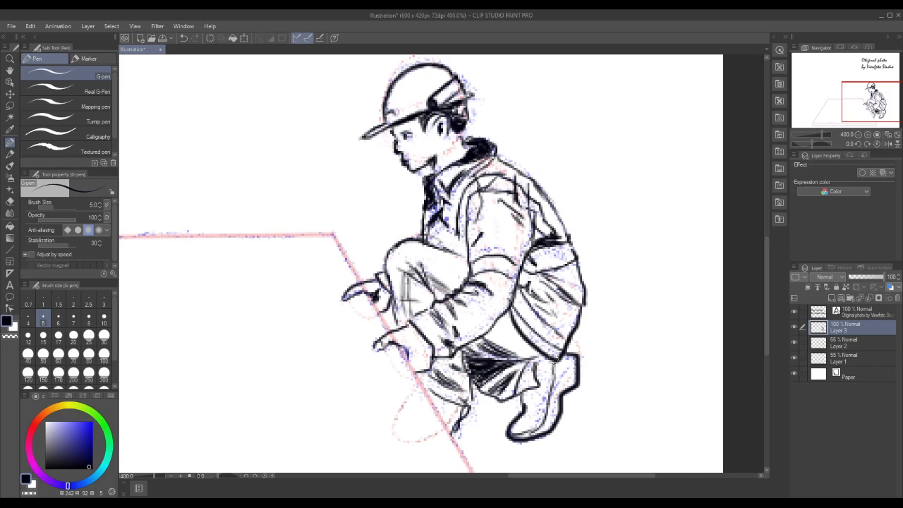
# Add shading and crease strokes to the rear boot and the trouser hem above it
pyautogui.moveTo(550, 405)
pyautogui.mouseDown()
pyautogui.moveTo(572, 361)
pyautogui.moveTo(556, 378)
pyautogui.moveTo(545, 420)
pyautogui.mouseUp()
pyautogui.moveTo(569, 384); pyautogui.dragTo(552, 407)
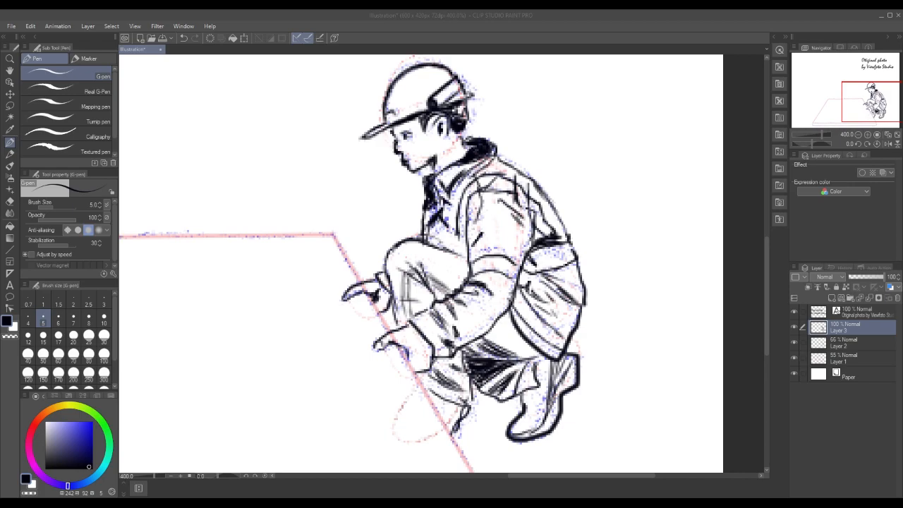
pyautogui.moveTo(536, 421)
pyautogui.mouseDown()
pyautogui.moveTo(526, 426)
pyautogui.moveTo(544, 392)
pyautogui.mouseUp()
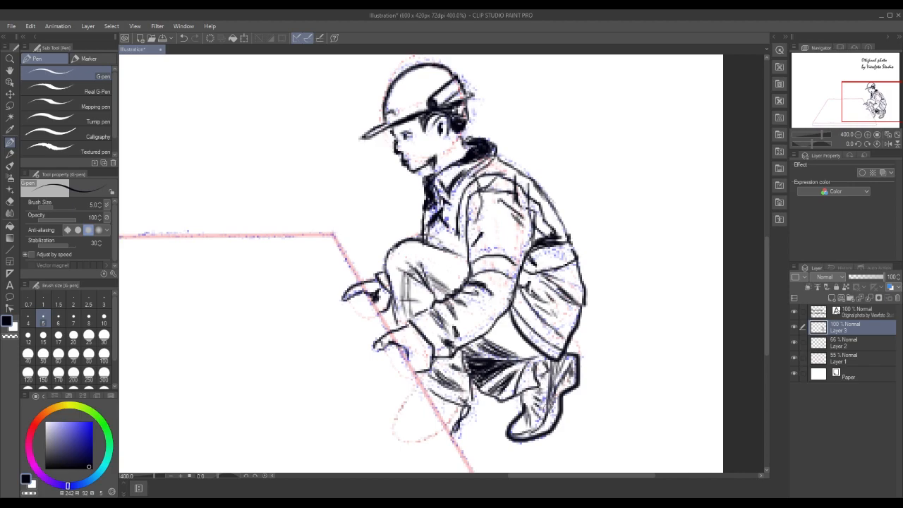
pyautogui.moveTo(550, 390)
pyautogui.mouseDown()
pyautogui.moveTo(541, 398)
pyautogui.moveTo(542, 383)
pyautogui.moveTo(527, 402)
pyautogui.mouseUp()
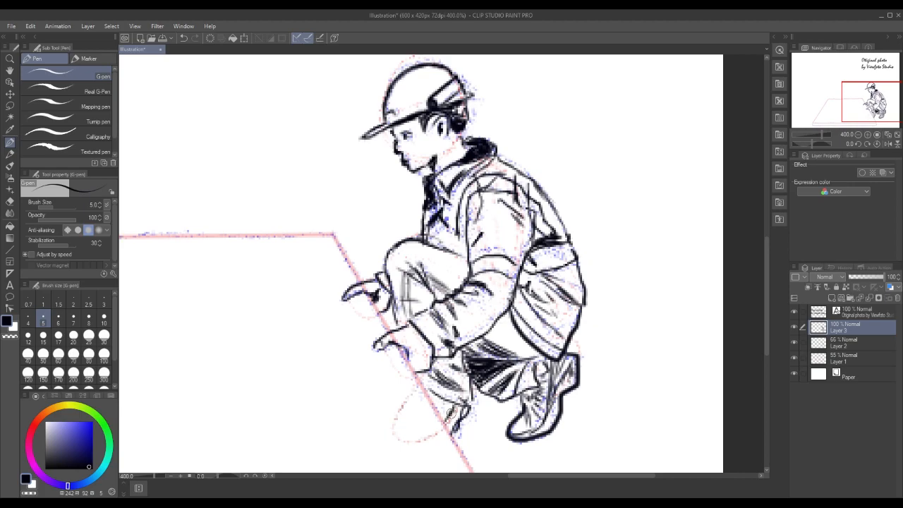
# Examine the whole illustration at 150% and 200% zoom to review the inked figure beside the platform
pyautogui.click(858, 135)
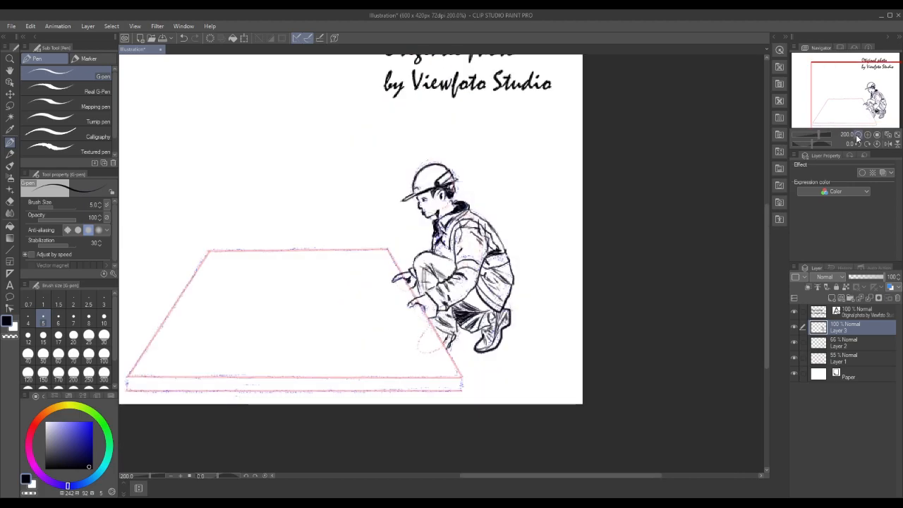
pyautogui.click(858, 135)
pyautogui.scroll(1, 770, 261)
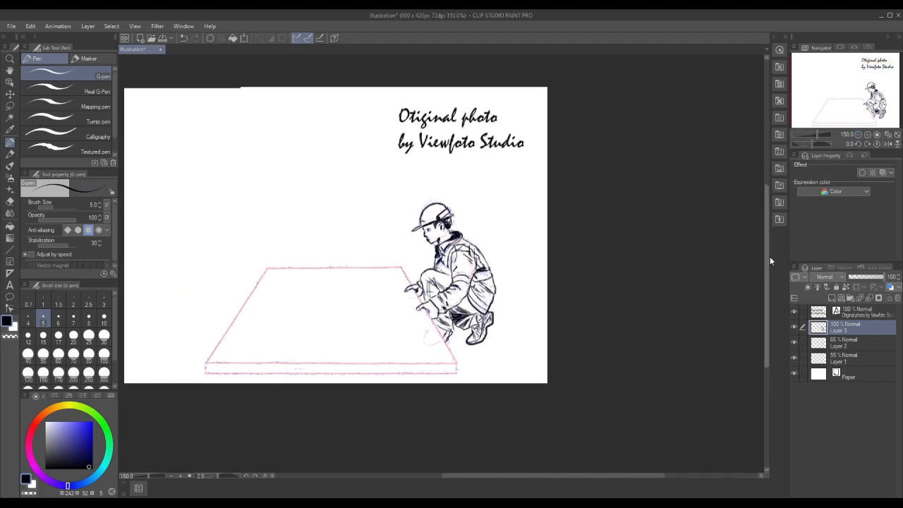
pyautogui.scroll(1, 767, 263)
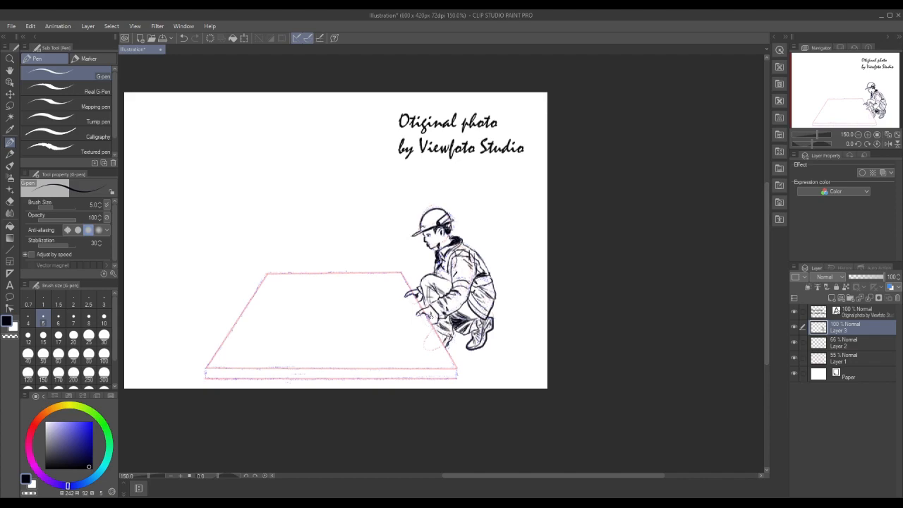
pyautogui.click(868, 134)
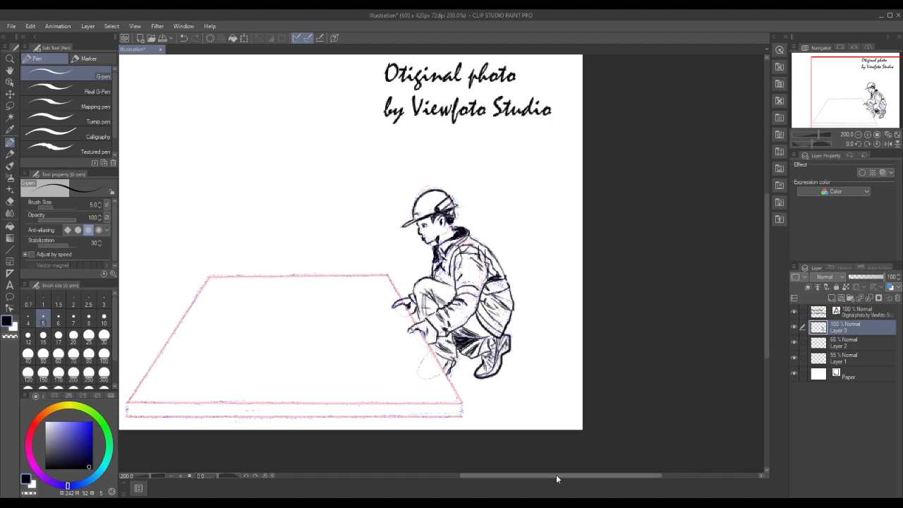
pyautogui.moveTo(556, 474); pyautogui.dragTo(546, 479)
pyautogui.moveTo(764, 336); pyautogui.dragTo(765, 325)
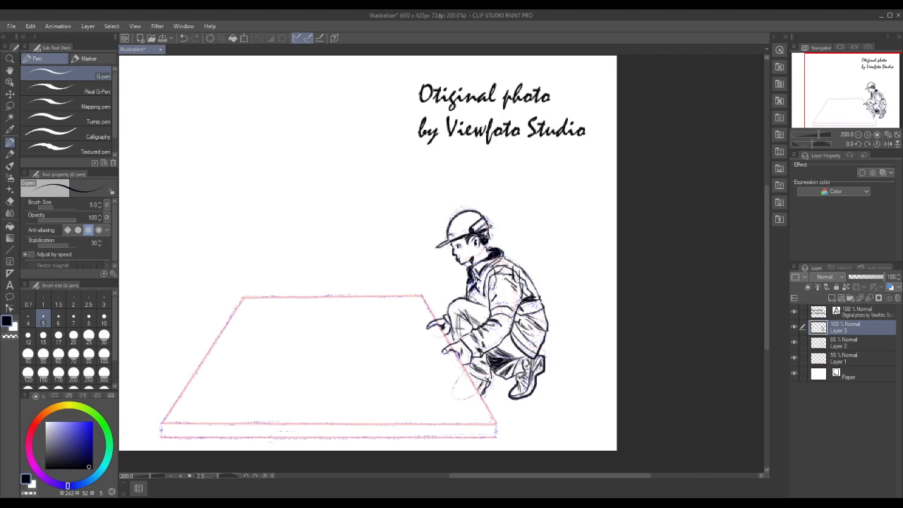
pyautogui.moveTo(485, 307); pyautogui.dragTo(470, 301)
# Save the illustration
pyautogui.click(12, 26)
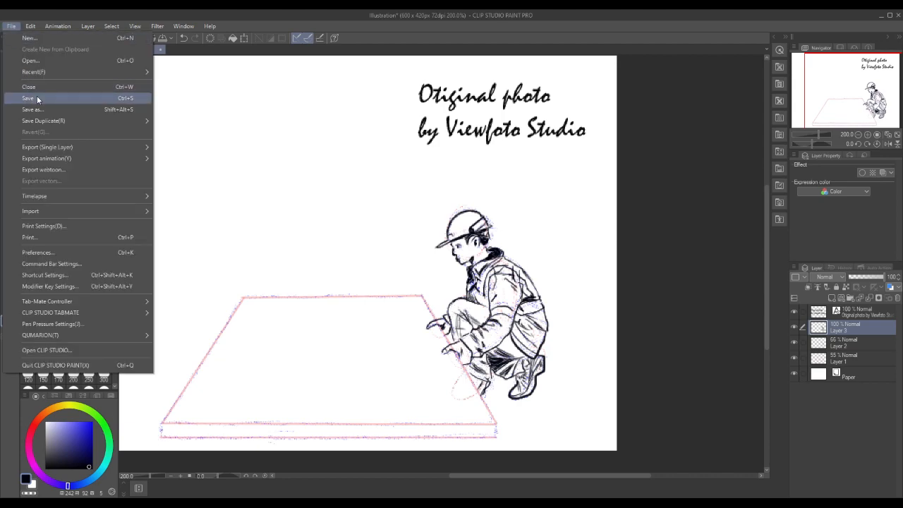
pyautogui.click(37, 97)
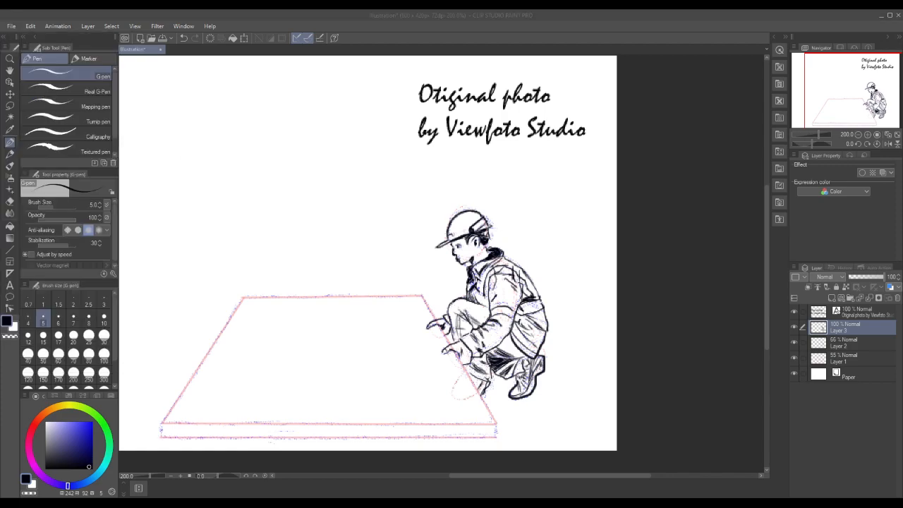
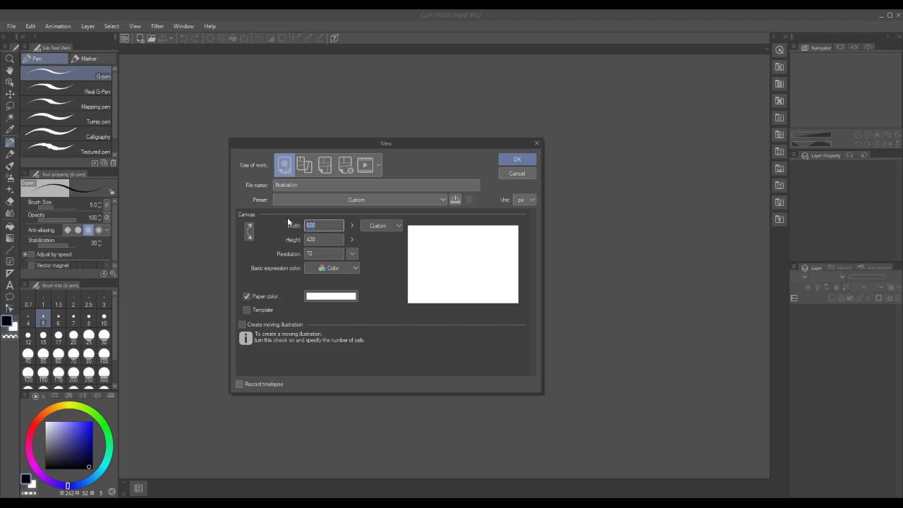
# Create a new illustration canvas 1000 px wide and 2000 px high
pyautogui.write('1000')
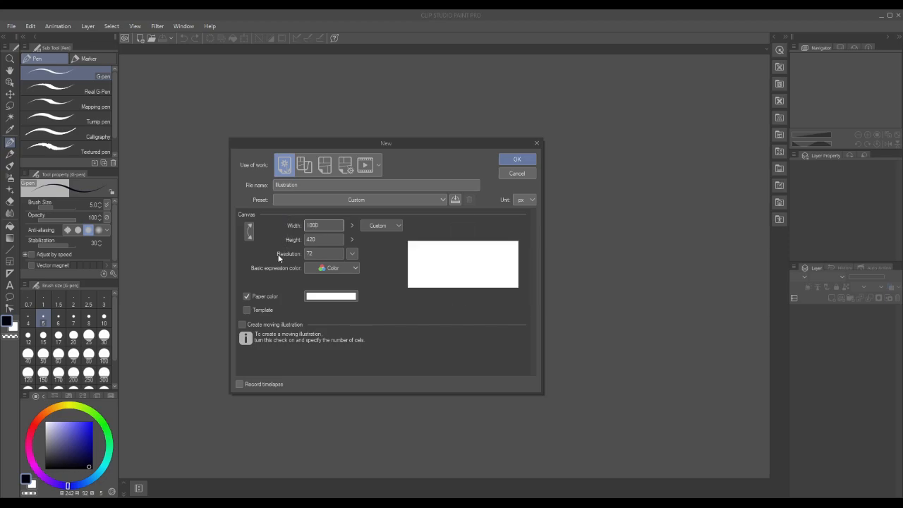
pyautogui.press('Tab')
pyautogui.write('2000')
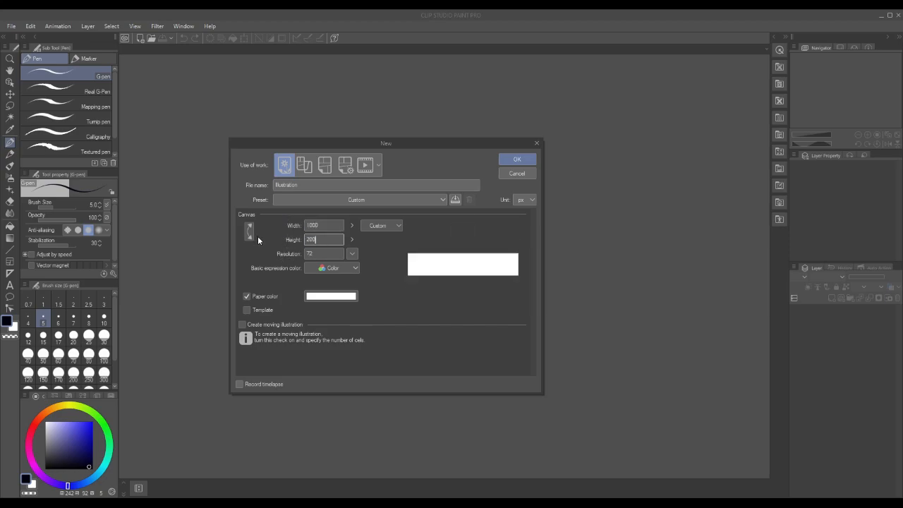
pyautogui.click(522, 159)
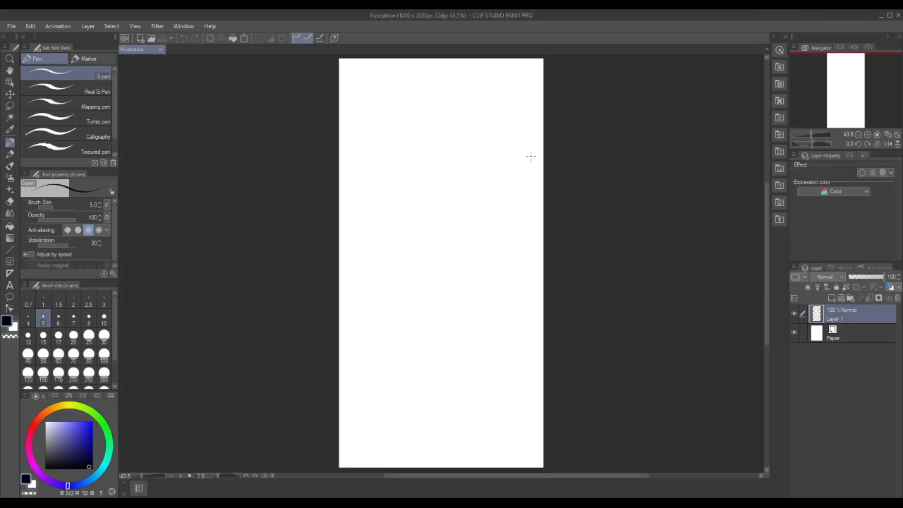
pyautogui.click(11, 27)
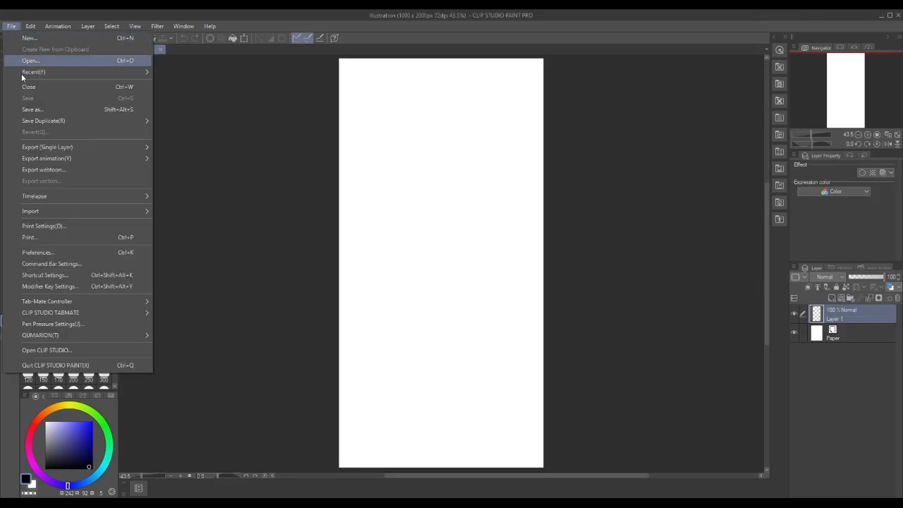
pyautogui.moveTo(38, 147)
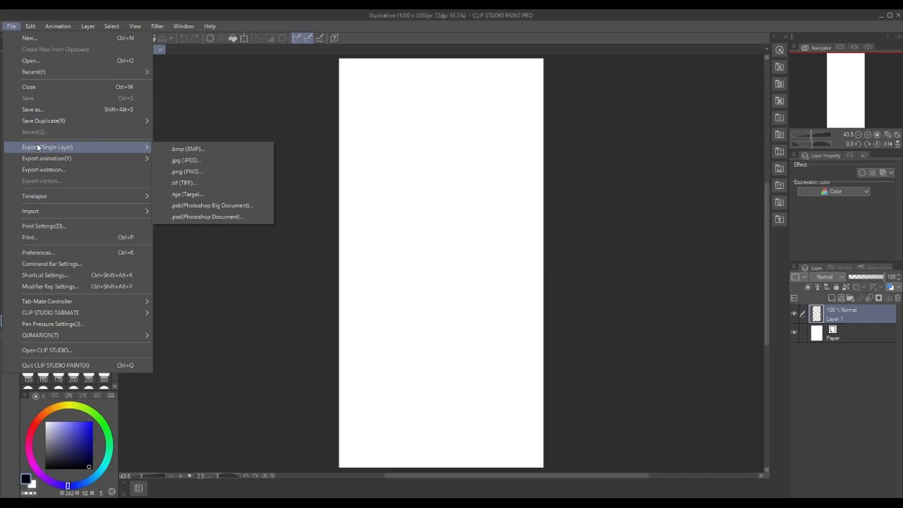
pyautogui.click(600, 189)
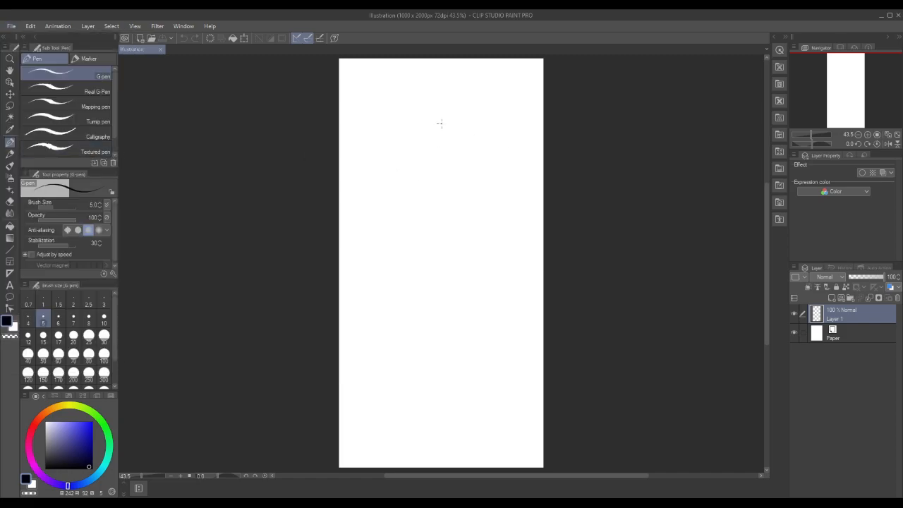
# Try two diagonal G-pen test strokes across the upper half of the blank canvas, and undo them
pyautogui.press('x')
pyautogui.press('x')
pyautogui.moveTo(464, 124)
pyautogui.mouseDown()
pyautogui.moveTo(421, 167)
pyautogui.moveTo(465, 124)
pyautogui.moveTo(480, 203)
pyautogui.moveTo(462, 321)
pyautogui.moveTo(429, 390)
pyautogui.moveTo(383, 302)
pyautogui.moveTo(485, 220)
pyautogui.moveTo(534, 255)
pyautogui.moveTo(523, 415)
pyautogui.moveTo(492, 441)
pyautogui.moveTo(514, 377)
pyautogui.moveTo(509, 176)
pyautogui.moveTo(506, 108)
pyautogui.moveTo(478, 73)
pyautogui.moveTo(452, 80)
pyautogui.moveTo(371, 232)
pyautogui.mouseUp()
pyautogui.moveTo(366, 277)
pyautogui.mouseDown()
pyautogui.moveTo(461, 434)
pyautogui.moveTo(460, 347)
pyautogui.moveTo(441, 242)
pyautogui.moveTo(463, 93)
pyautogui.mouseUp()
pyautogui.click(37, 29)
pyautogui.click(37, 29)
pyautogui.click(37, 29)
pyautogui.click(38, 38)
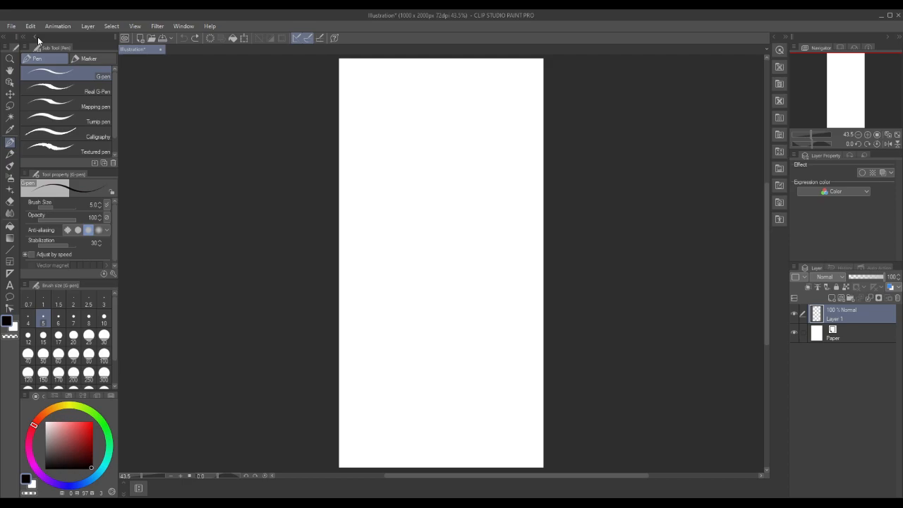
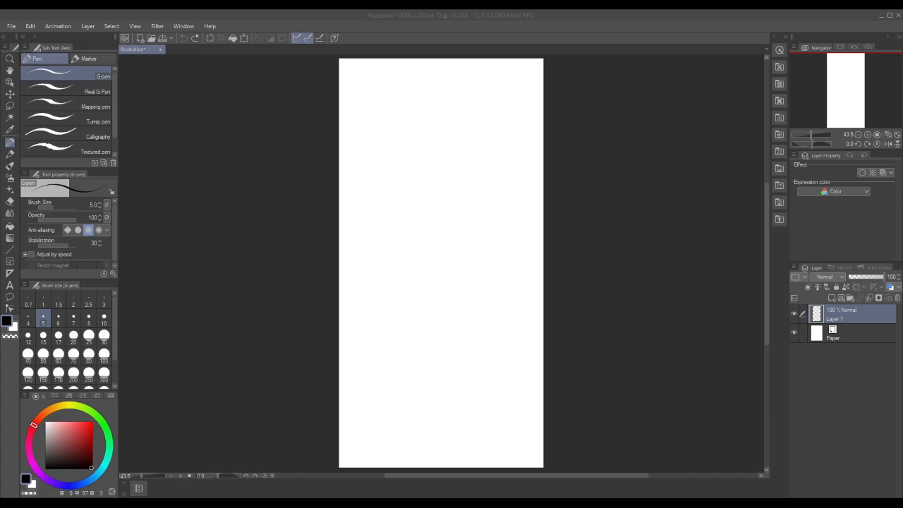
# Switch to the browser and examine reference images of Nadine from Valkyria Chronicles and of people standing with a rifle
pyautogui.moveTo(902, 70); pyautogui.dragTo(467, 78)
pyautogui.moveTo(902, 87); pyautogui.dragTo(501, 52)
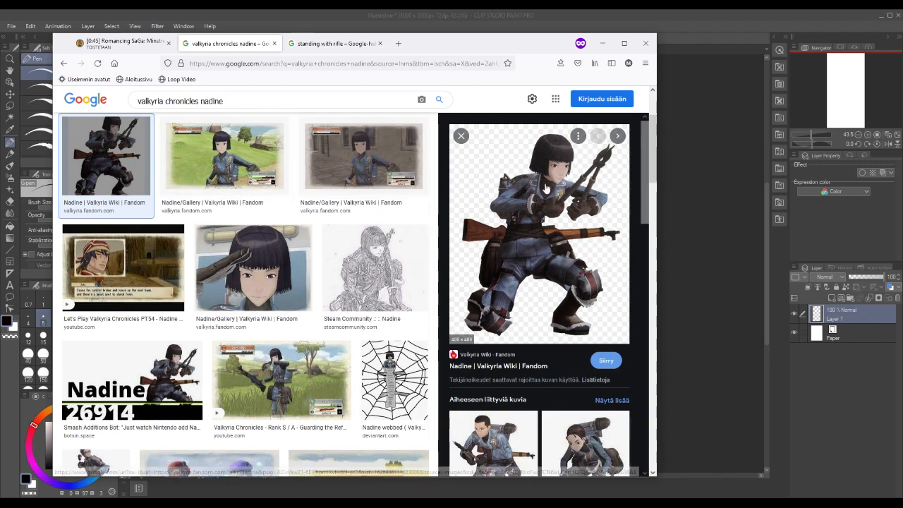
pyautogui.click(257, 380)
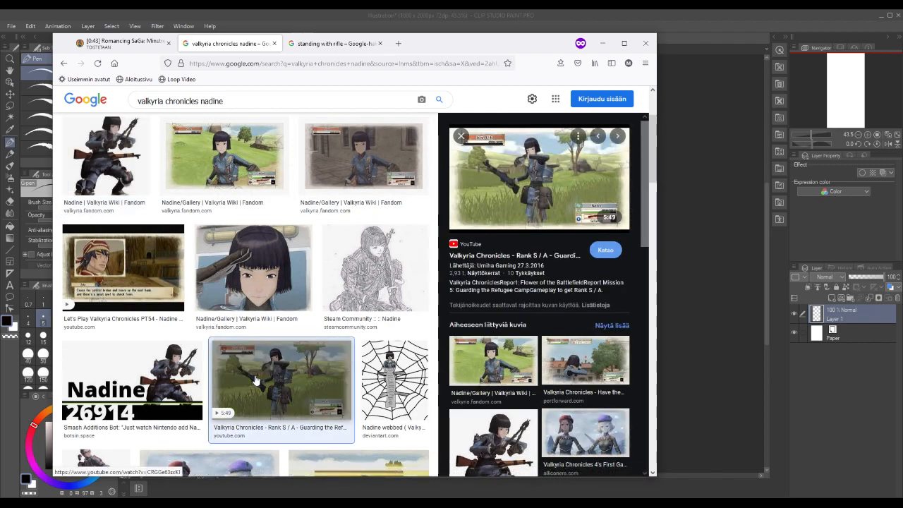
pyautogui.click(553, 181)
pyautogui.click(379, 43)
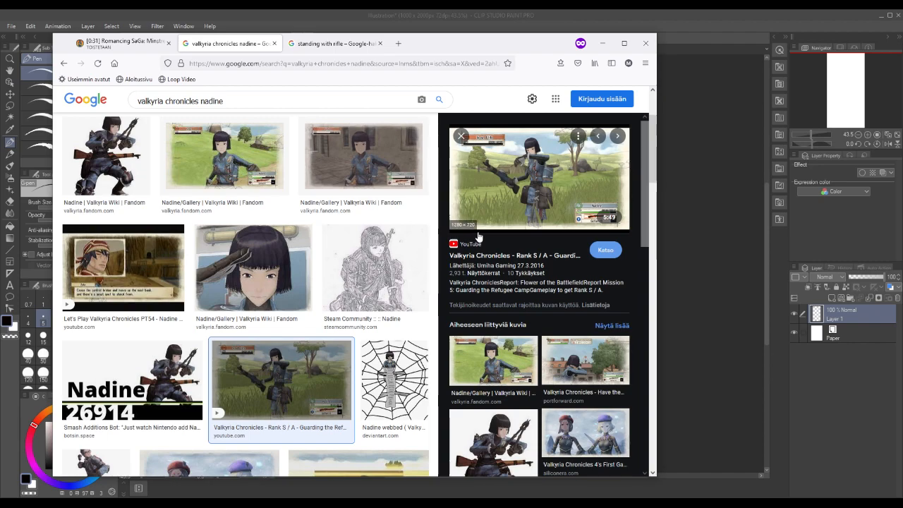
pyautogui.click(360, 249)
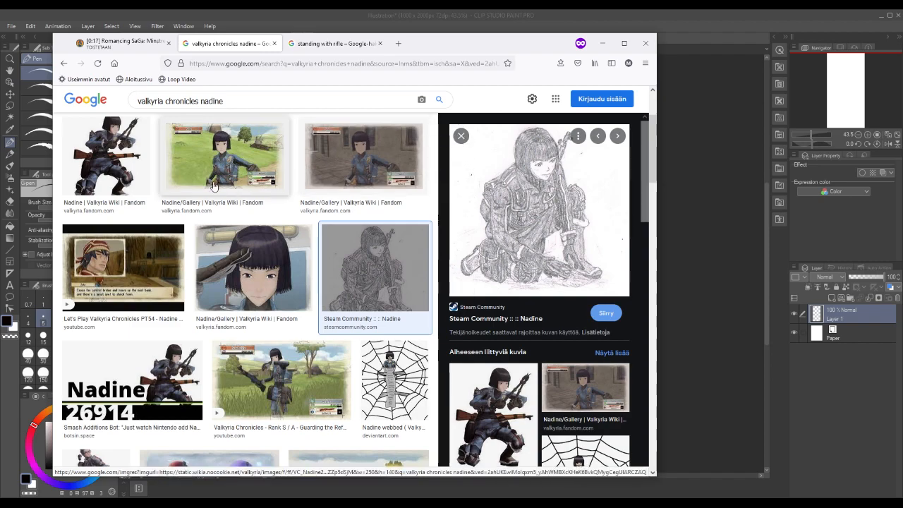
pyautogui.click(135, 171)
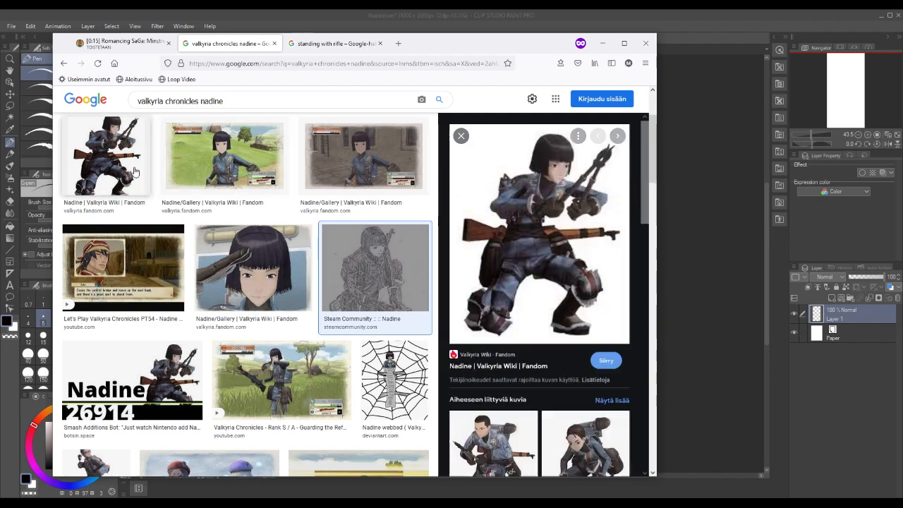
pyautogui.click(274, 377)
pyautogui.click(64, 152)
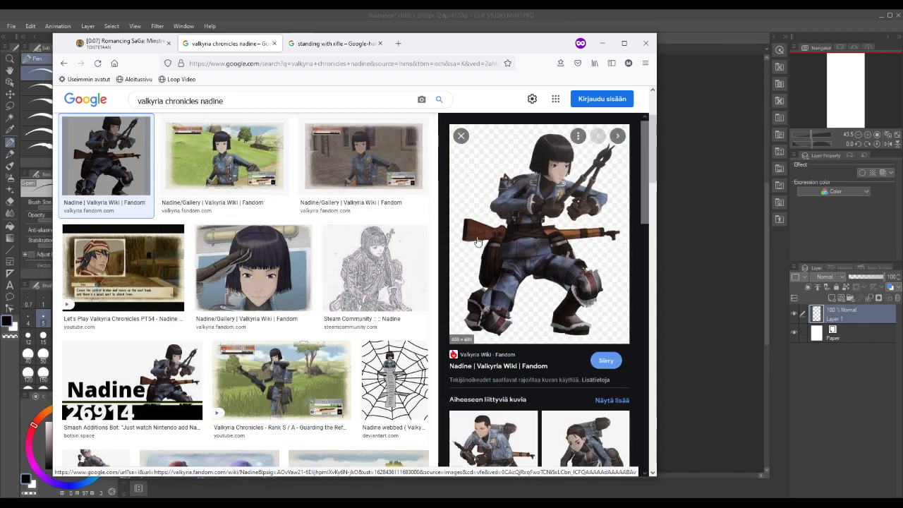
pyautogui.click(321, 45)
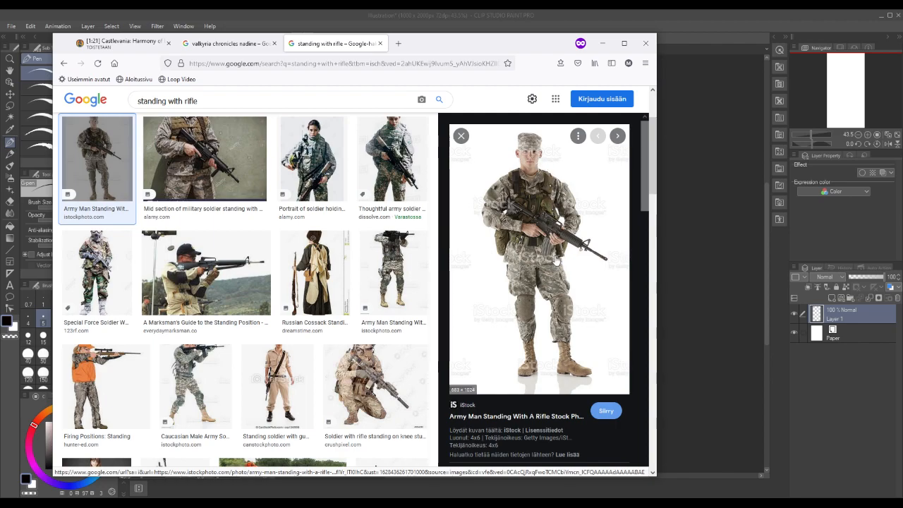
# Vote for Fighting the Spirit from Tales of Symphonia on the Rainwave game music page
pyautogui.click(124, 44)
pyautogui.scroll(1, 259, 209)
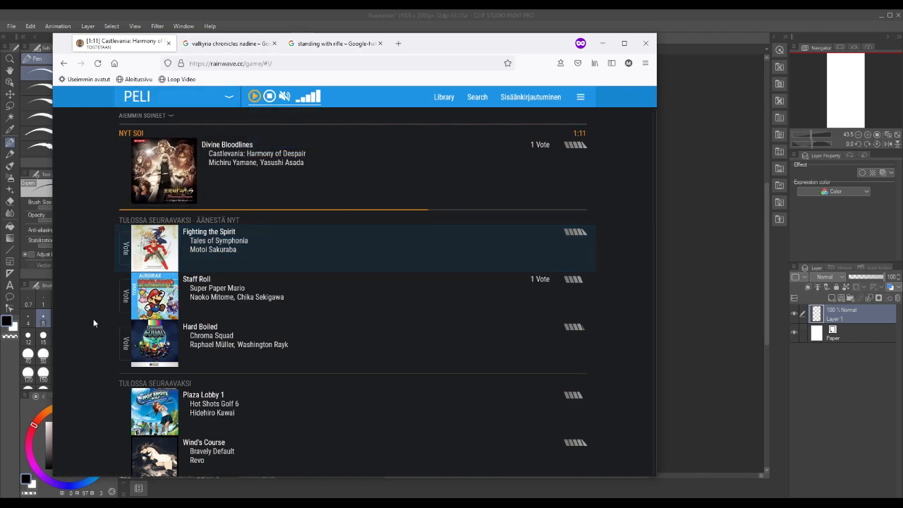
pyautogui.click(127, 248)
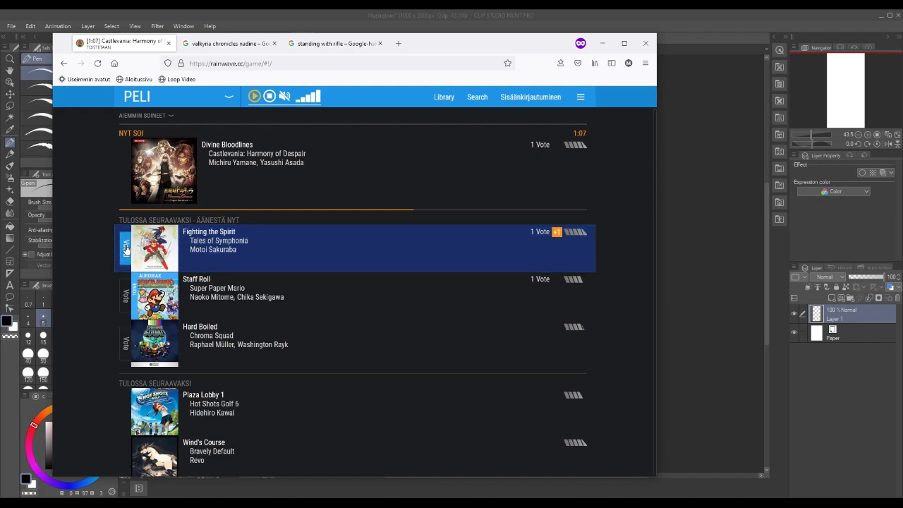
# Review the standing rifle pose and the Nadine reference again, and return to the blank canvas in Clip Studio Paint
pyautogui.click(333, 43)
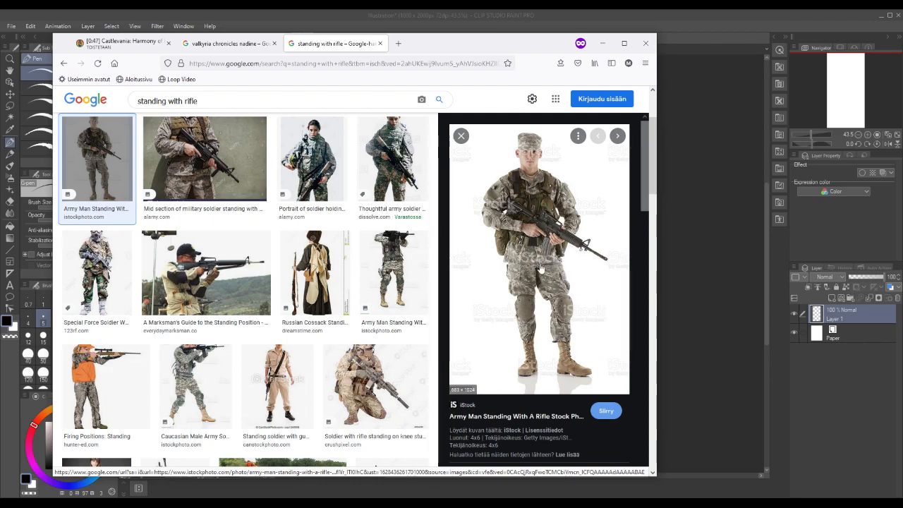
pyautogui.hotkey('ctrl', 'shift', 'Tab')
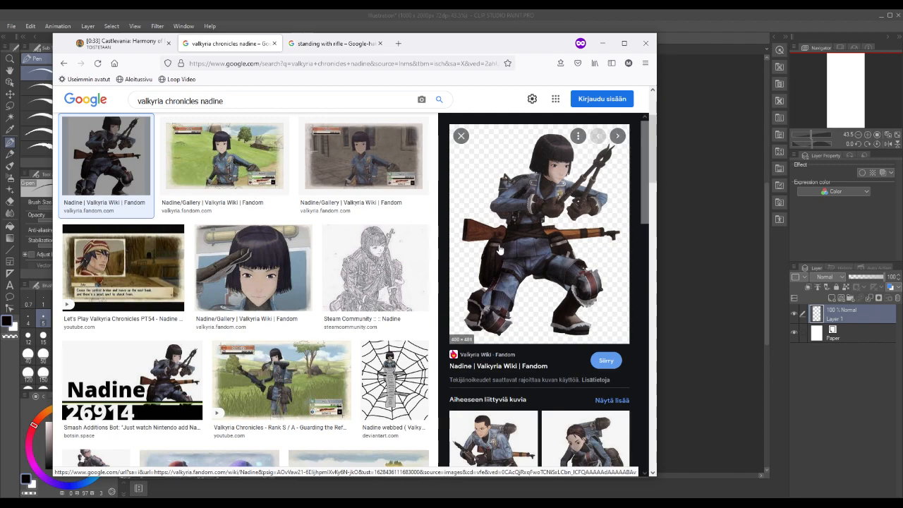
pyautogui.moveTo(451, 47)
pyautogui.mouseDown()
pyautogui.moveTo(614, 106)
pyautogui.moveTo(902, 45)
pyautogui.mouseUp()
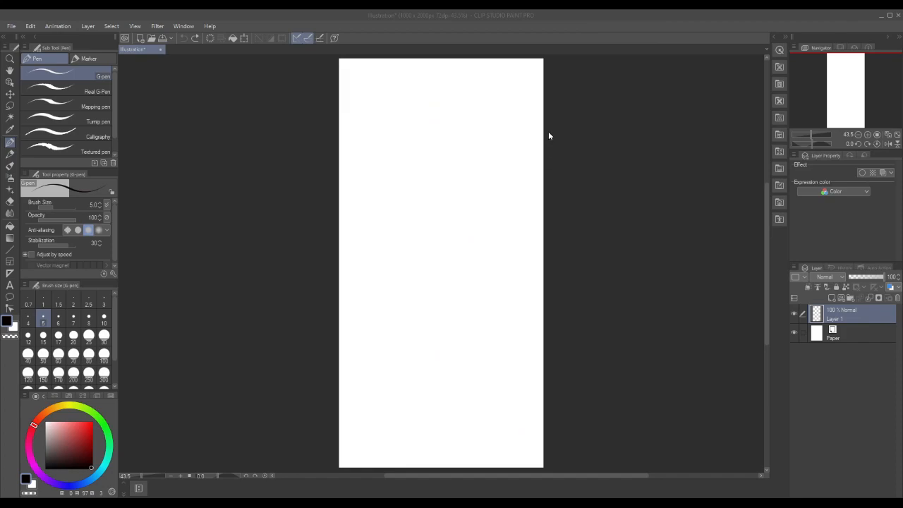
# Add two new layers above Layer 1, and make Layer 1 the active layer
pyautogui.click(835, 299)
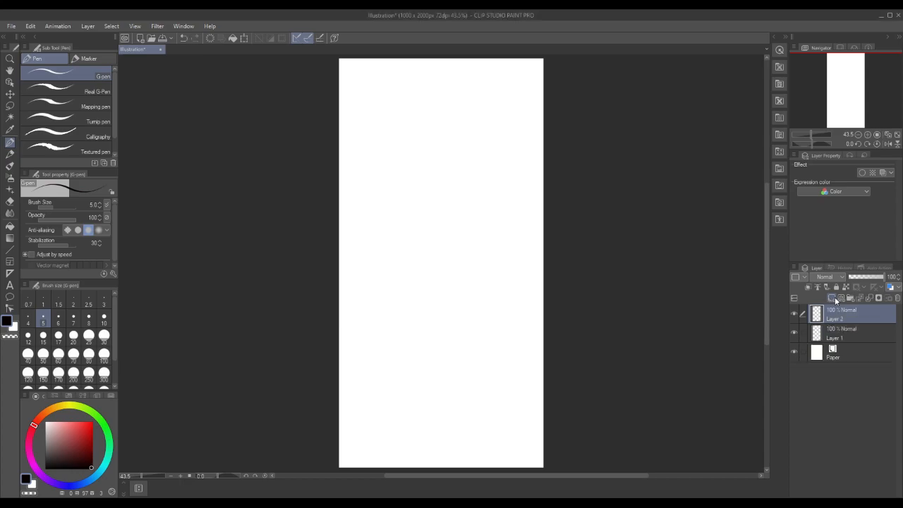
pyautogui.click(824, 335)
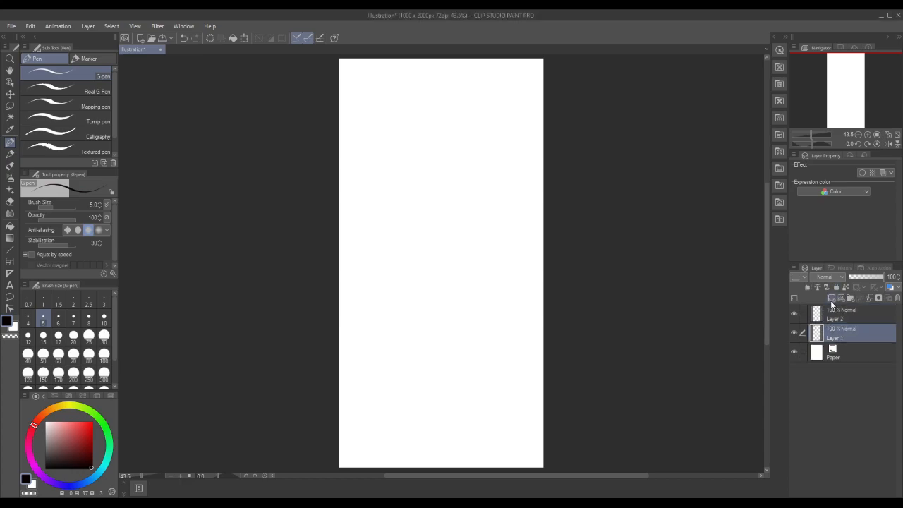
pyautogui.click(831, 305)
pyautogui.click(826, 353)
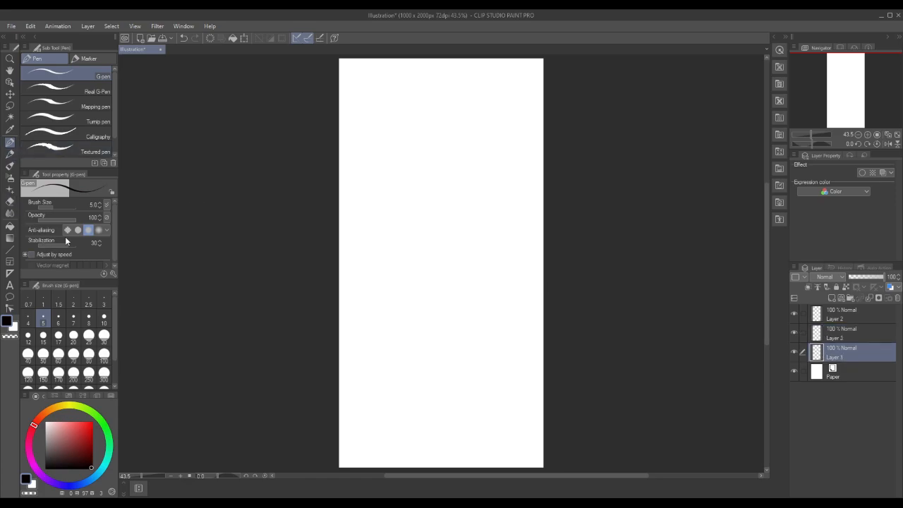
# Set up the Pencil with pure red and brush size 10, making a short test stroke on the canvas
pyautogui.click(92, 422)
pyautogui.click(10, 158)
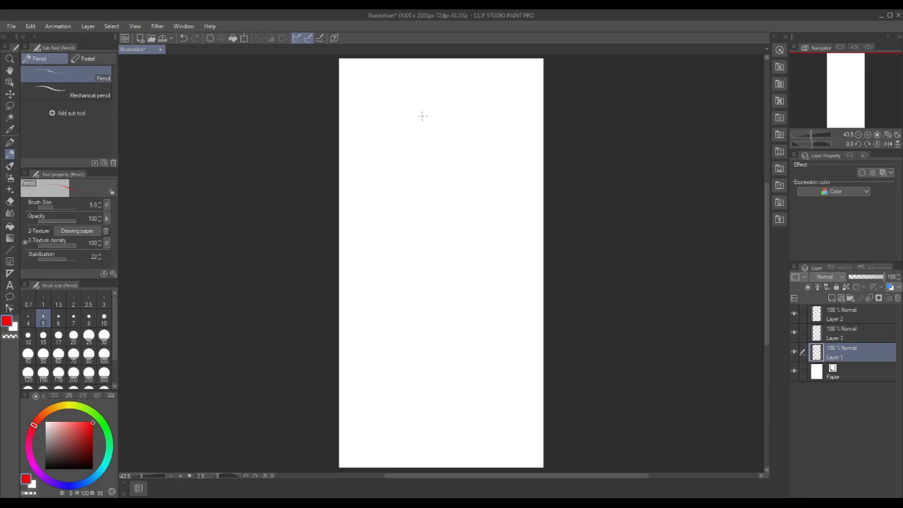
pyautogui.moveTo(409, 137); pyautogui.dragTo(414, 154)
pyautogui.click(104, 319)
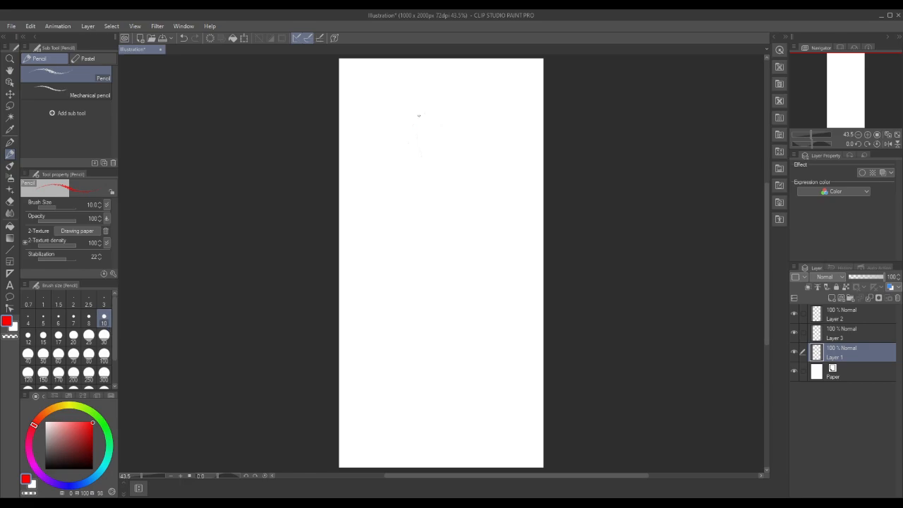
# Try a round red head outline in the upper part of the canvas, and undo it
pyautogui.moveTo(411, 113); pyautogui.dragTo(415, 152)
pyautogui.hotkey('ctrl', 'z')
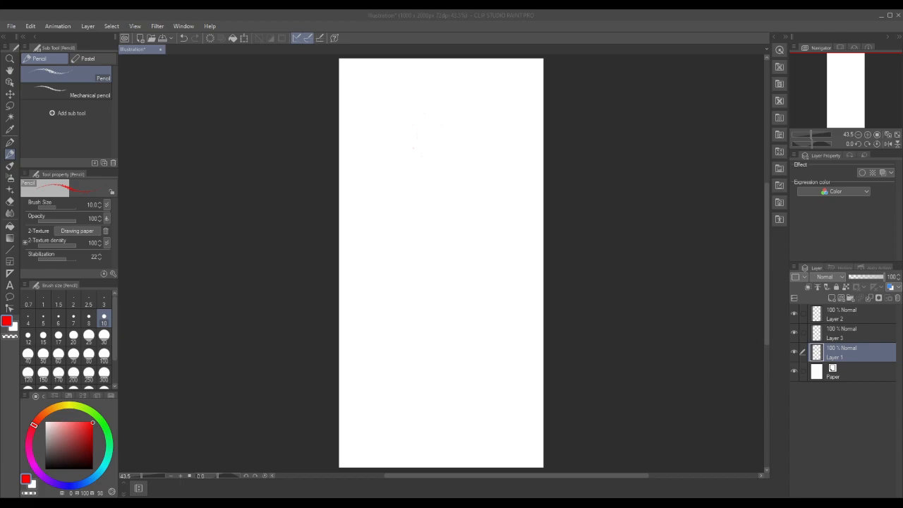
pyautogui.click(417, 143)
pyautogui.moveTo(422, 116)
pyautogui.mouseDown()
pyautogui.moveTo(408, 157)
pyautogui.moveTo(427, 167)
pyautogui.moveTo(446, 154)
pyautogui.moveTo(428, 116)
pyautogui.mouseUp()
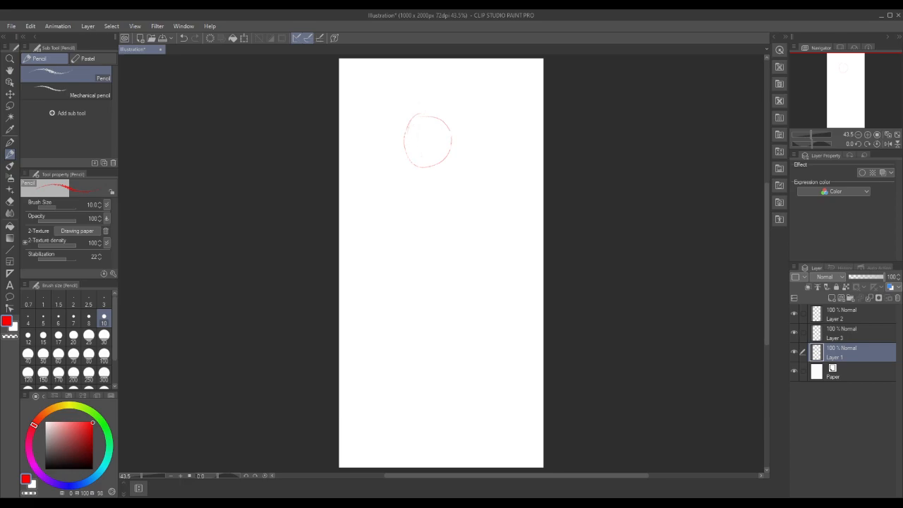
pyautogui.rightClick(409, 136)
pyautogui.click(490, 39)
# Set the Hard eraser's brush size to 17
pyautogui.click(10, 202)
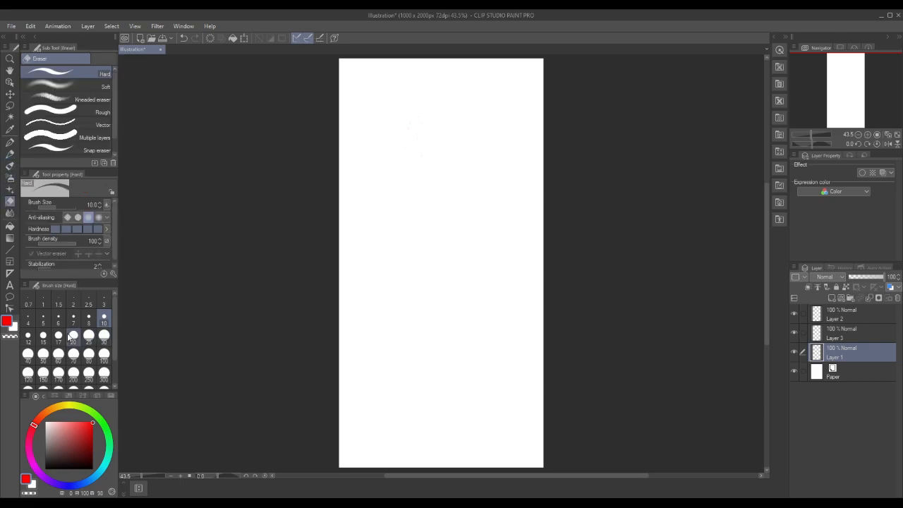
pyautogui.click(60, 338)
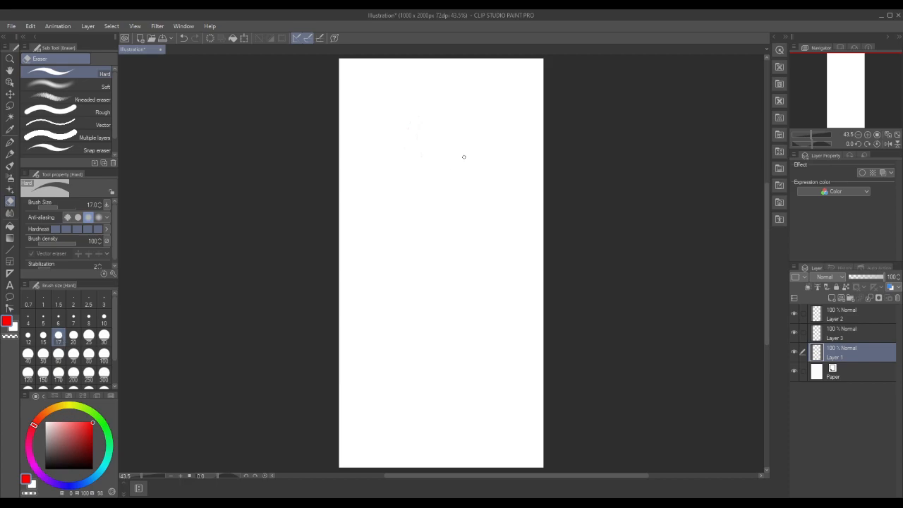
# Sketch an egg-shaped head with face guidelines, a short neck and a sloping shoulder line using the red Pencil
pyautogui.click(10, 154)
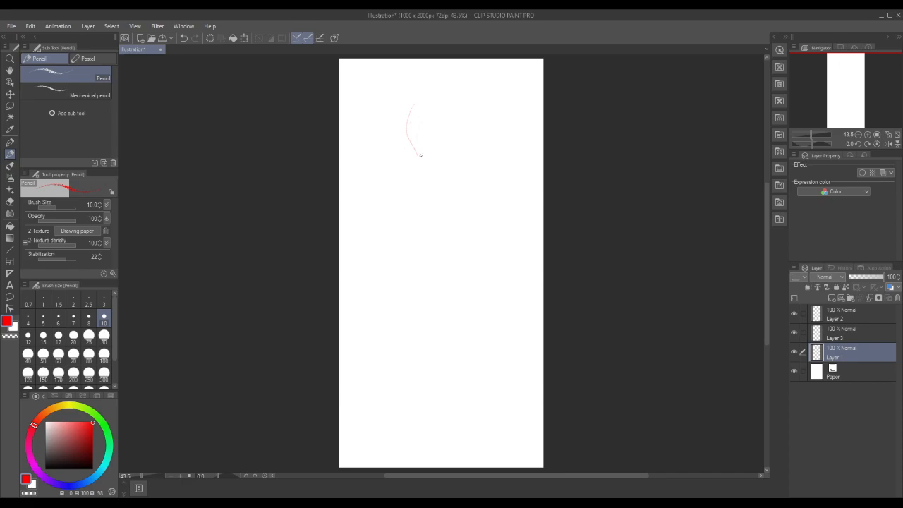
pyautogui.moveTo(429, 156)
pyautogui.mouseDown()
pyautogui.moveTo(452, 120)
pyautogui.moveTo(408, 121)
pyautogui.mouseUp()
pyautogui.moveTo(435, 154)
pyautogui.mouseDown()
pyautogui.moveTo(448, 124)
pyautogui.moveTo(412, 103)
pyautogui.mouseUp()
pyautogui.hotkey('ctrl', 'z')
pyautogui.hotkey('ctrl', 'z')
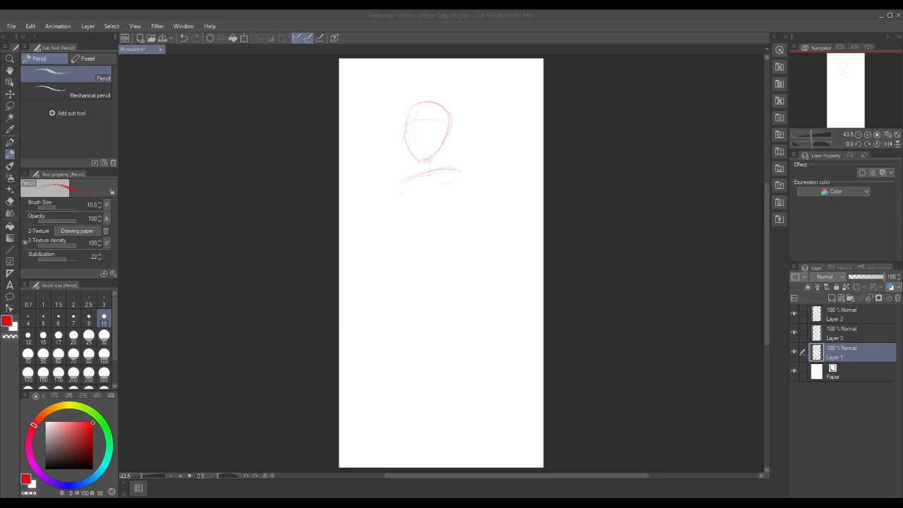
# Rough in the torso, bent arm, hanging arm, hips and legs below the shoulders, with a diagonal rifle guideline across the waist
pyautogui.click(447, 169)
pyautogui.moveTo(403, 182); pyautogui.dragTo(385, 209)
pyautogui.click(446, 276)
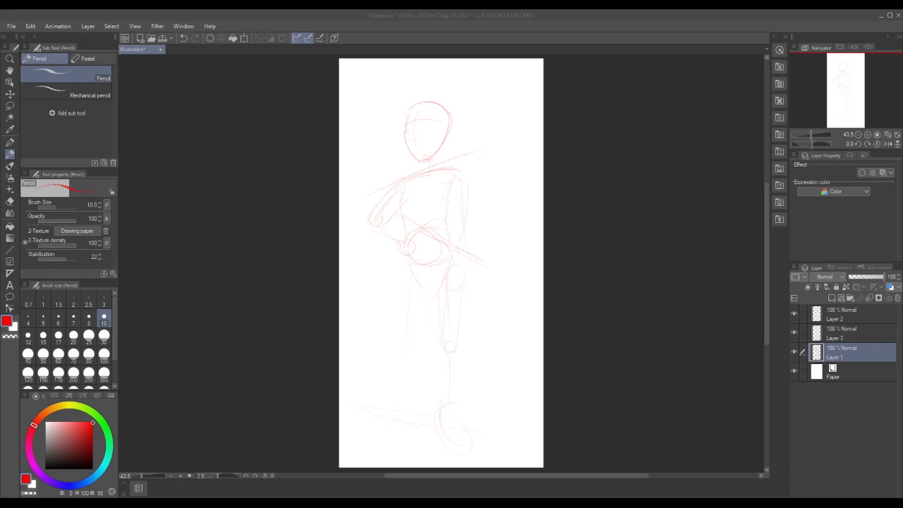
pyautogui.moveTo(399, 201); pyautogui.dragTo(425, 229)
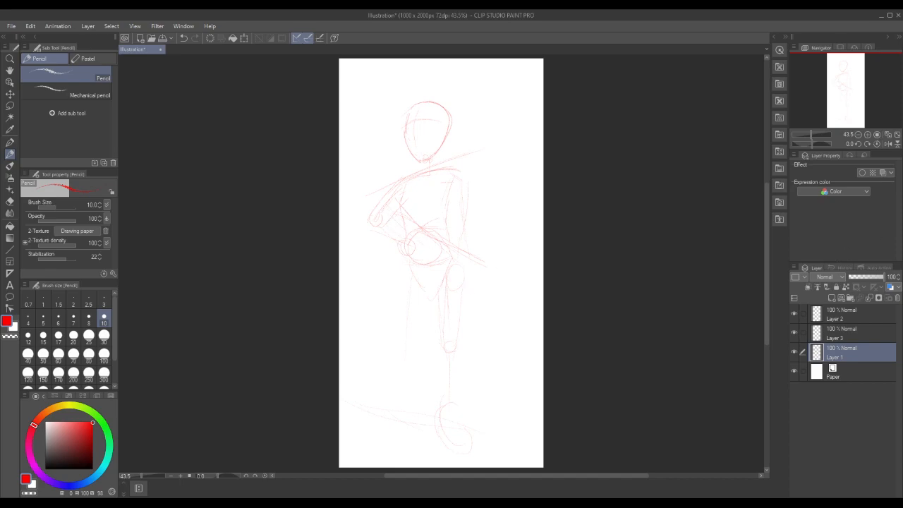
# Undo the last guideline strokes, and redraw the bent forearm with an oval hand at the waist
pyautogui.click(474, 261)
pyautogui.hotkey('ctrl', 'z')
pyautogui.hotkey('ctrl', 'z')
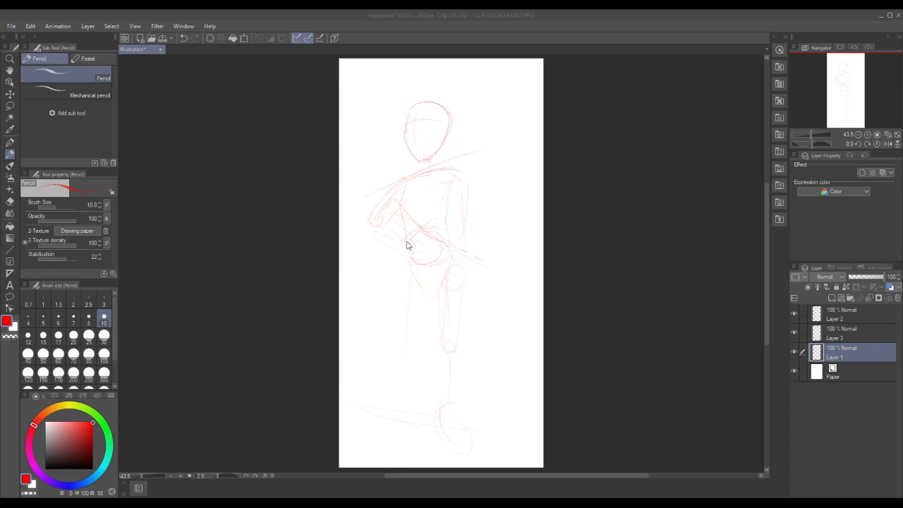
pyautogui.moveTo(379, 224)
pyautogui.mouseDown()
pyautogui.moveTo(437, 245)
pyautogui.moveTo(402, 241)
pyautogui.mouseUp()
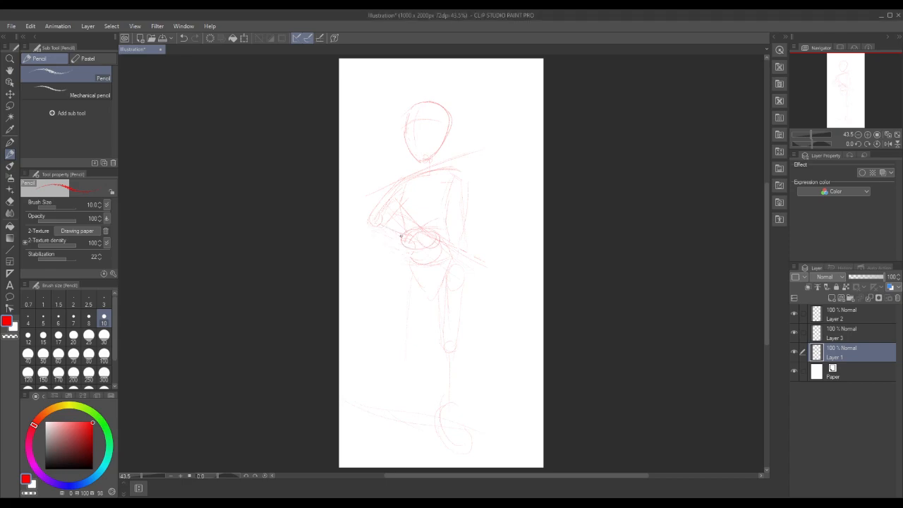
# Start a text object in the canvas's upper-left corner with the Poor Richard font at size 71.1
pyautogui.click(10, 284)
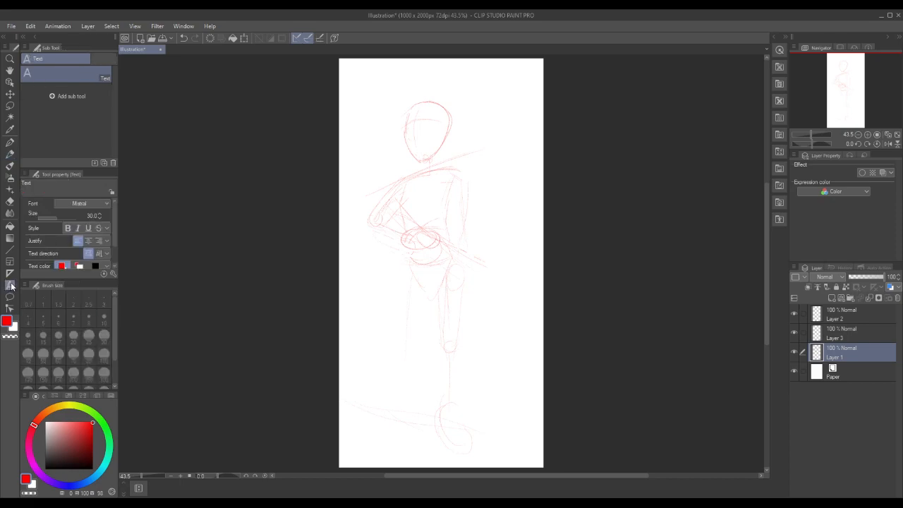
pyautogui.click(352, 72)
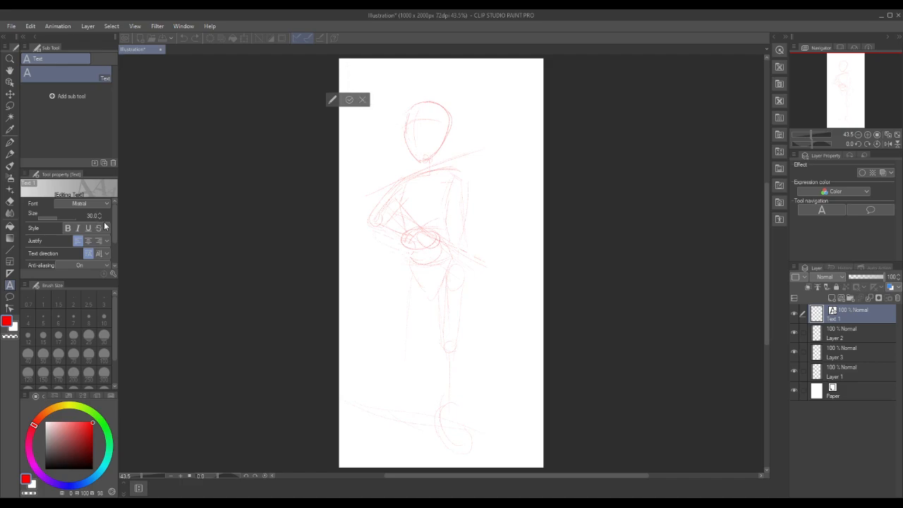
pyautogui.write('N')
pyautogui.press('BackSpace')
pyautogui.click(62, 217)
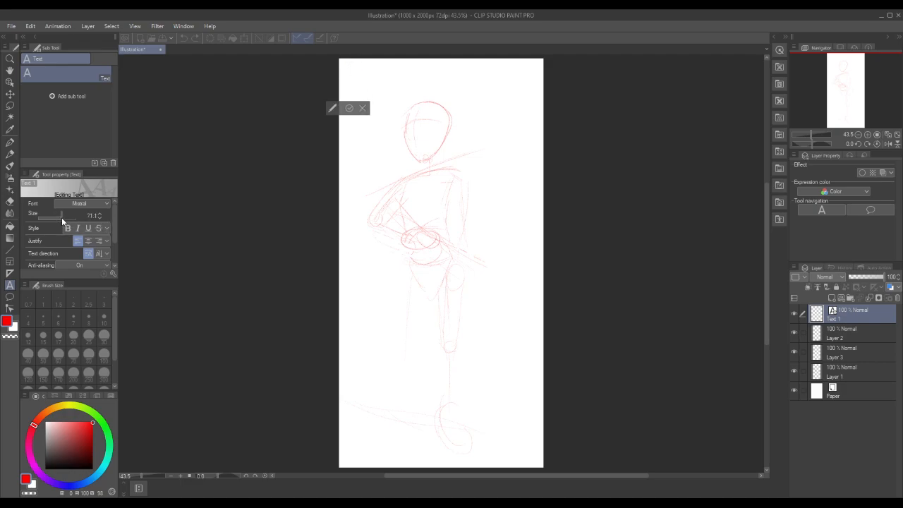
pyautogui.click(105, 203)
pyautogui.scroll(-5, 74, 260)
pyautogui.scroll(-5, 64, 280)
pyautogui.scroll(-2, 63, 277)
pyautogui.click(59, 269)
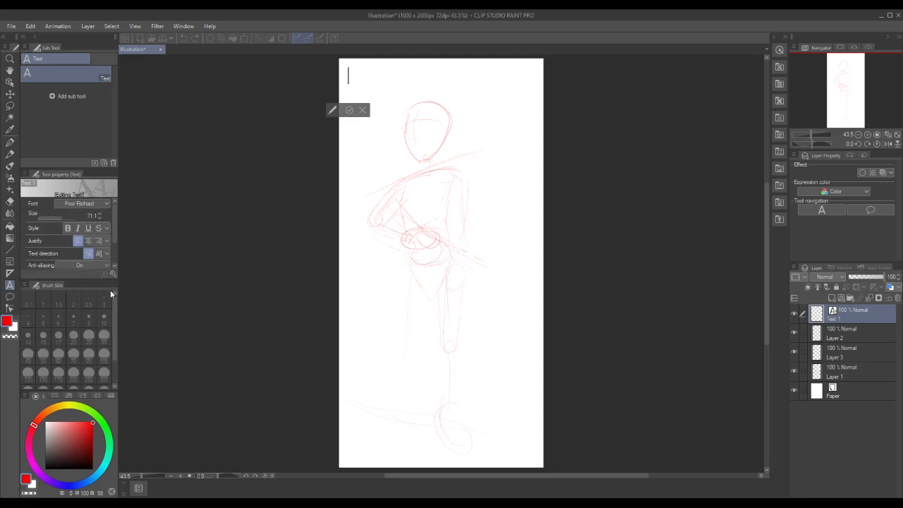
# Enter the title "Nadine (Valkyria Chronicles)" in the open text object and commit it
pyautogui.write('Nadub')
pyautogui.press('BackSpace')
pyautogui.press('BackSpace')
pyautogui.write('ine')
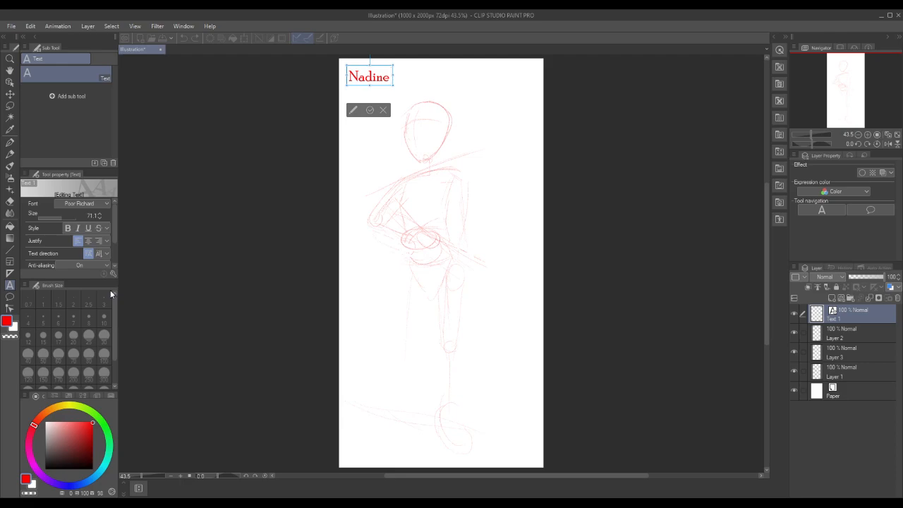
pyautogui.write(' (Valk')
pyautogui.press('BackSpace')
pyautogui.press('BackSpace')
pyautogui.write('lkyria')
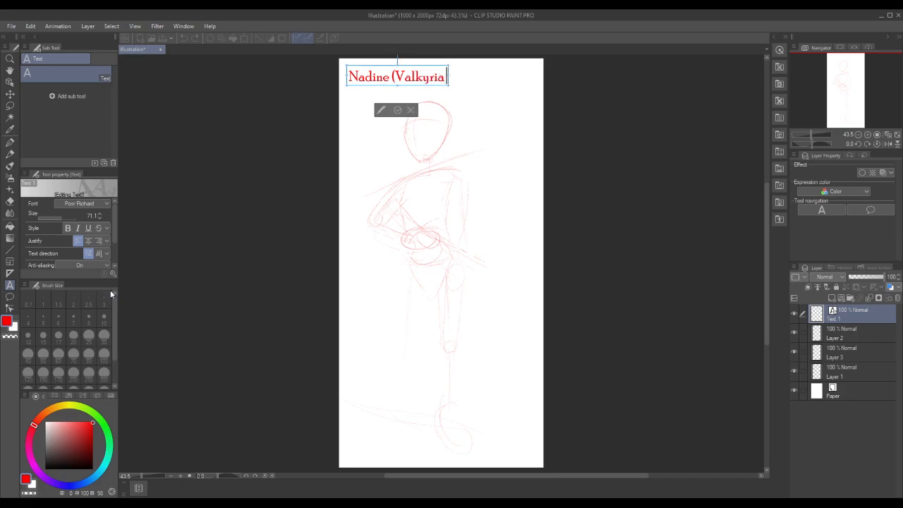
pyautogui.write(' Chroniuc')
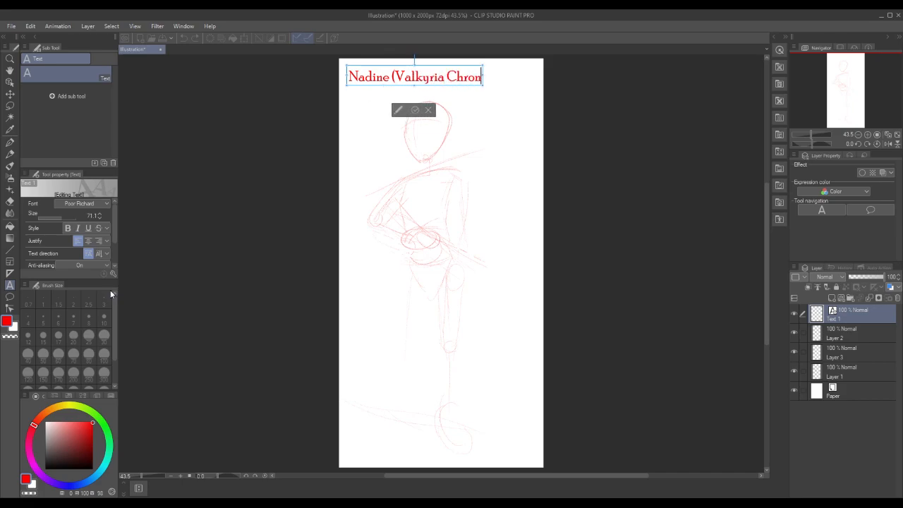
pyautogui.press('BackSpace')
pyautogui.press('BackSpace')
pyautogui.write('clea')
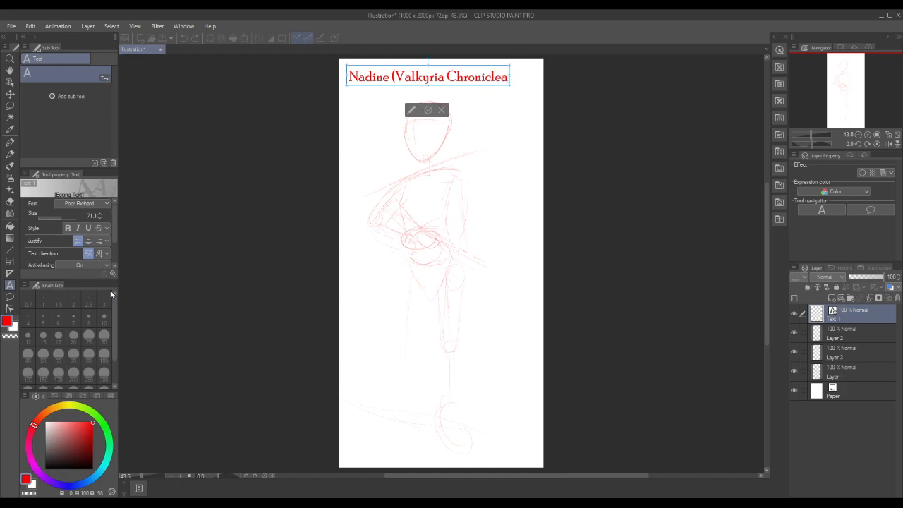
pyautogui.press('BackSpace')
pyautogui.write('s)')
pyautogui.click(428, 110)
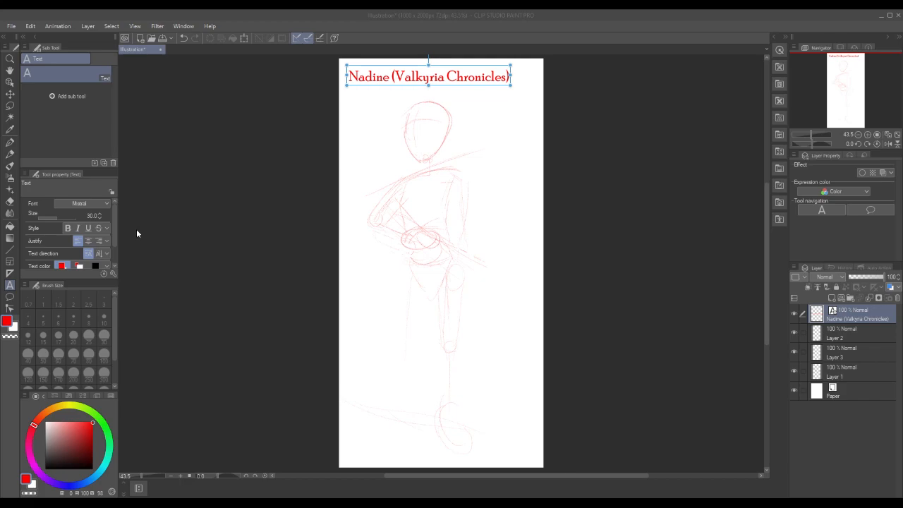
# Make Layer 1 active and undo the latest strokes of the oval hand at the waist
pyautogui.click(412, 238)
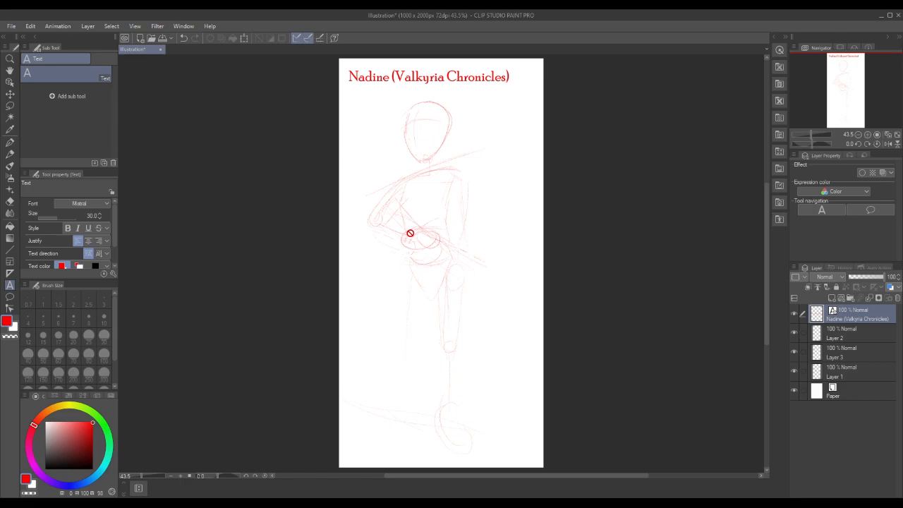
pyautogui.click(850, 372)
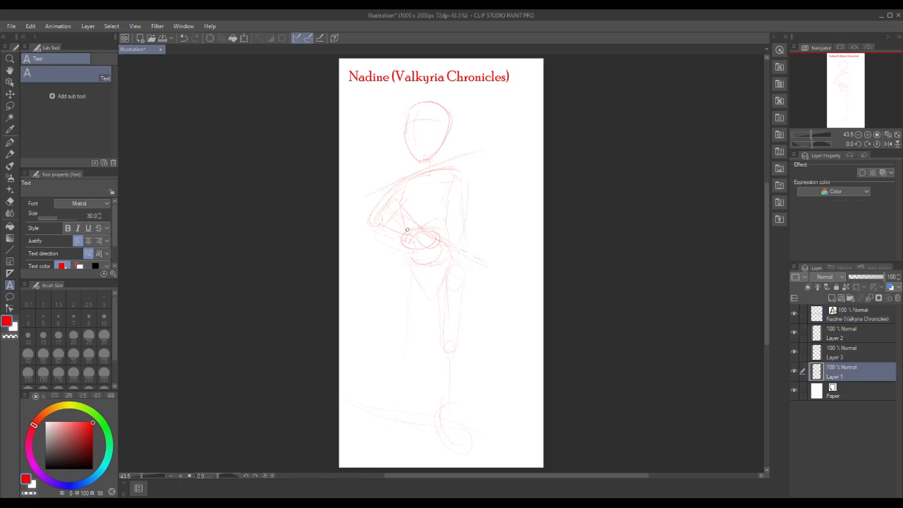
pyautogui.hotkey('ctrl', 'z')
pyautogui.hotkey('ctrl', 'z')
pyautogui.hotkey('ctrl', 'z')
# Sketch a round hand at the waist and fuller arm, leg and foot shapes with the red Pencil on Layer 1
pyautogui.click(9, 154)
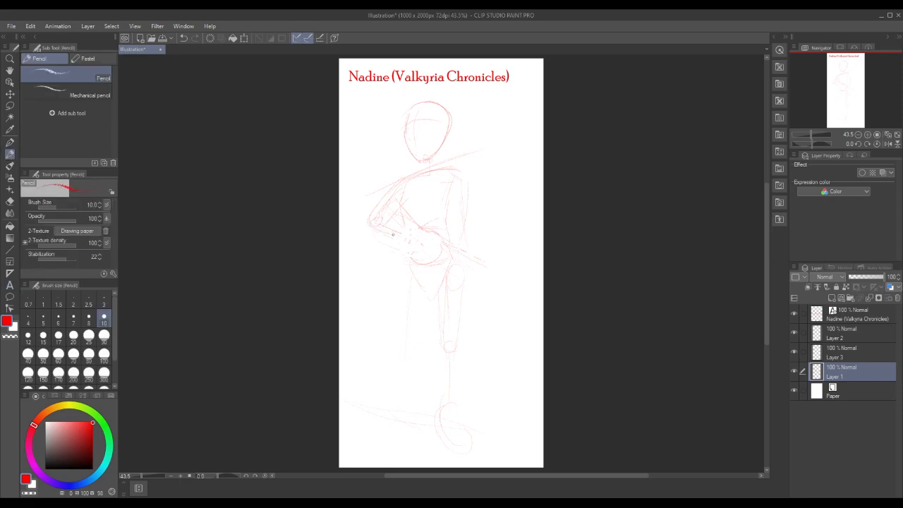
pyautogui.moveTo(409, 227); pyautogui.dragTo(395, 220)
pyautogui.moveTo(408, 241); pyautogui.dragTo(422, 243)
pyautogui.moveTo(461, 213); pyautogui.dragTo(463, 233)
pyautogui.moveTo(471, 223); pyautogui.dragTo(470, 200)
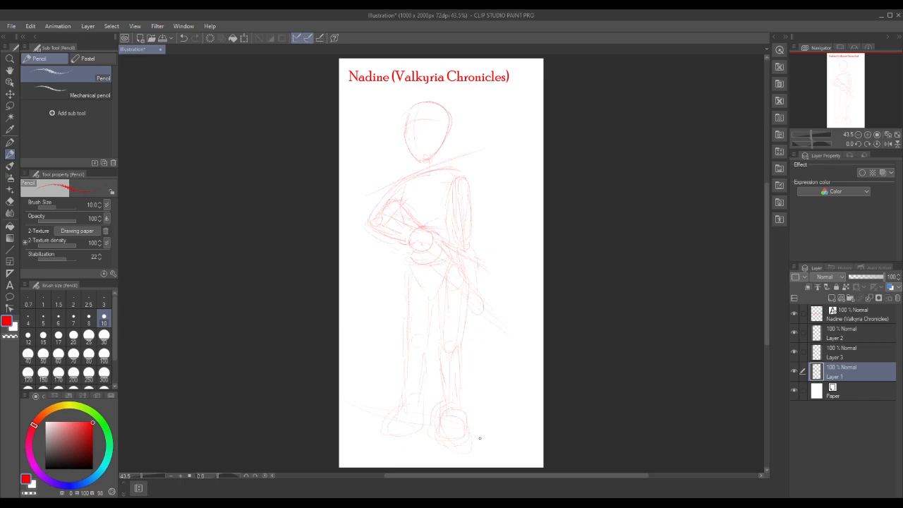
# Lasso the leg and foot below the figure's bent arm, scale them down to 92 %, and clear the selection
pyautogui.click(10, 105)
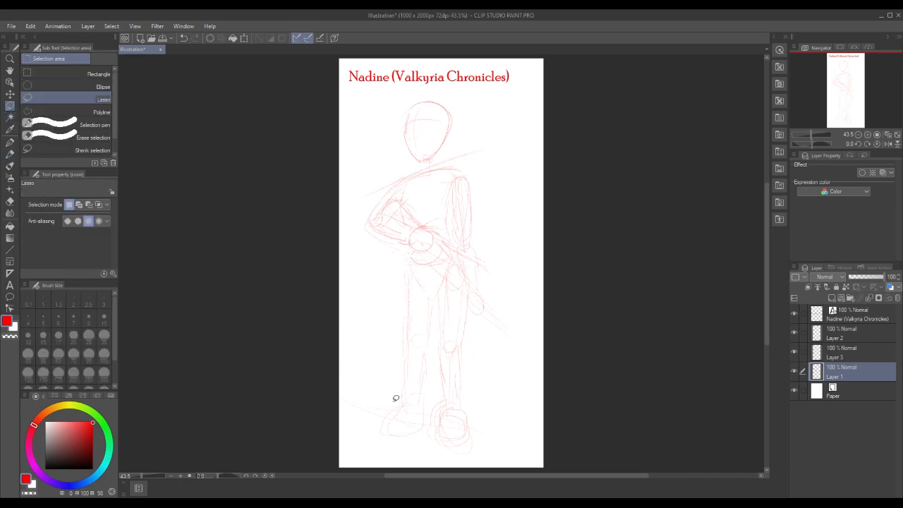
pyautogui.moveTo(407, 280)
pyautogui.mouseDown()
pyautogui.moveTo(398, 325)
pyautogui.moveTo(374, 422)
pyautogui.moveTo(391, 439)
pyautogui.moveTo(421, 432)
pyautogui.moveTo(429, 418)
pyautogui.moveTo(438, 312)
pyautogui.mouseUp()
pyautogui.moveTo(420, 273); pyautogui.dragTo(420, 274)
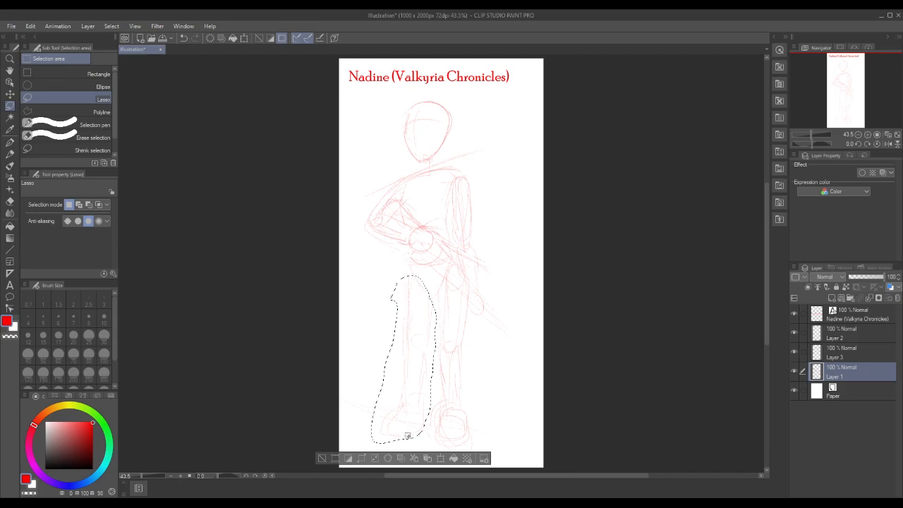
pyautogui.click(449, 463)
pyautogui.moveTo(404, 443); pyautogui.dragTo(404, 432)
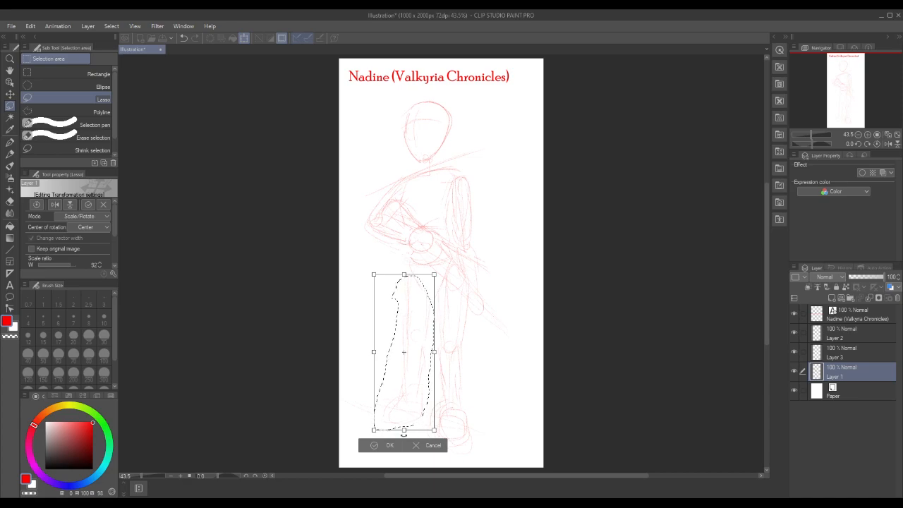
pyautogui.click(371, 446)
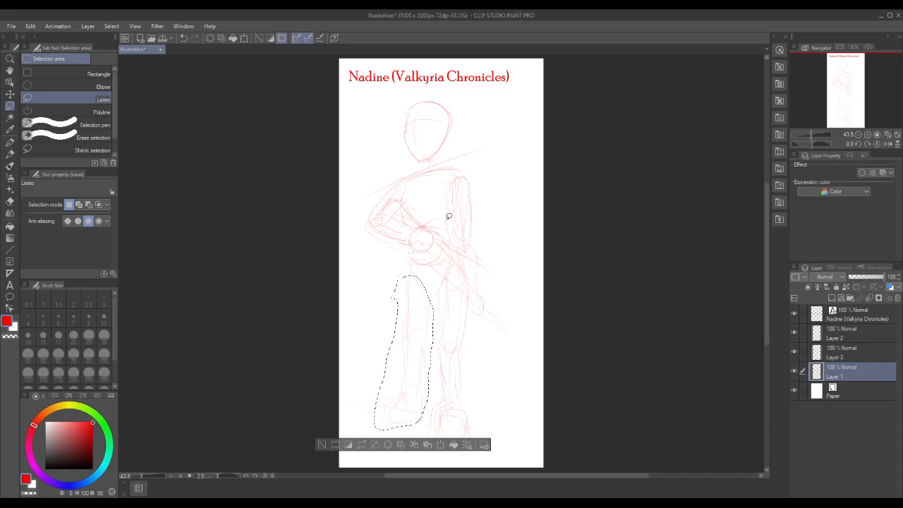
pyautogui.click(321, 444)
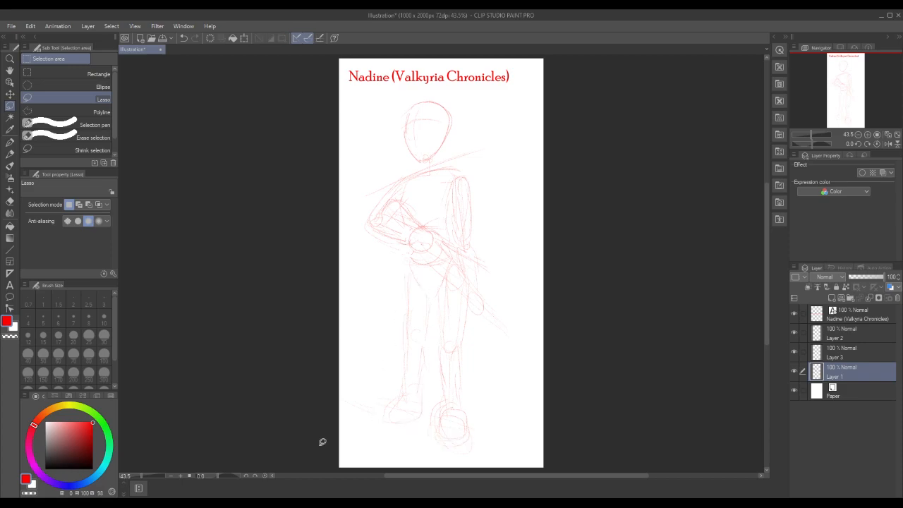
# Lasso the head, torso, arms and rifle guideline, rotate them slightly clockwise, and clear the selection
pyautogui.moveTo(357, 214)
pyautogui.mouseDown()
pyautogui.moveTo(397, 255)
pyautogui.moveTo(443, 271)
pyautogui.moveTo(474, 310)
pyautogui.moveTo(508, 311)
pyautogui.moveTo(486, 189)
pyautogui.moveTo(453, 147)
pyautogui.moveTo(461, 108)
pyautogui.moveTo(426, 92)
pyautogui.moveTo(399, 121)
pyautogui.moveTo(401, 157)
pyautogui.moveTo(353, 219)
pyautogui.mouseUp()
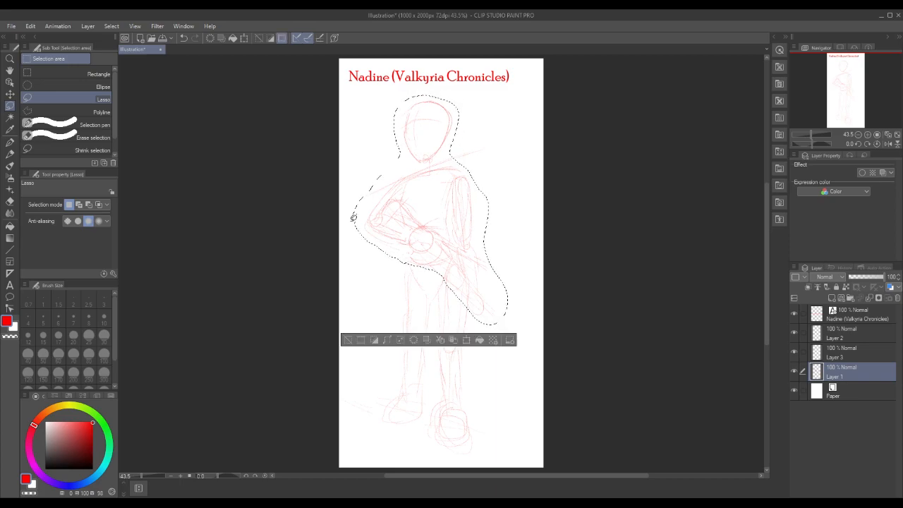
pyautogui.click(466, 342)
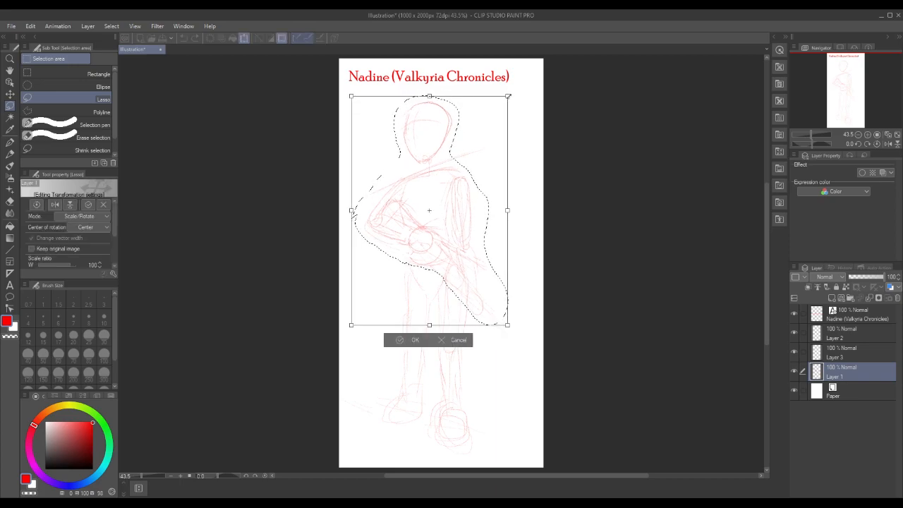
pyautogui.moveTo(519, 86); pyautogui.dragTo(526, 91)
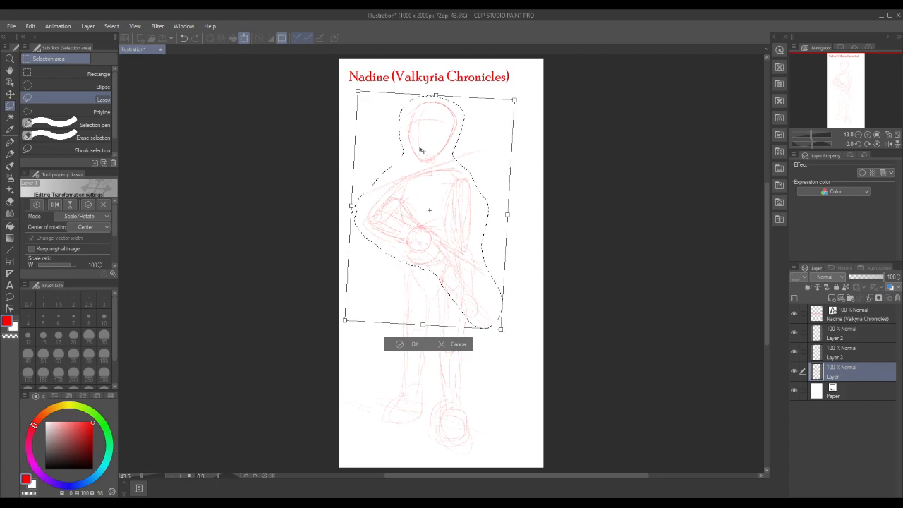
pyautogui.click(404, 345)
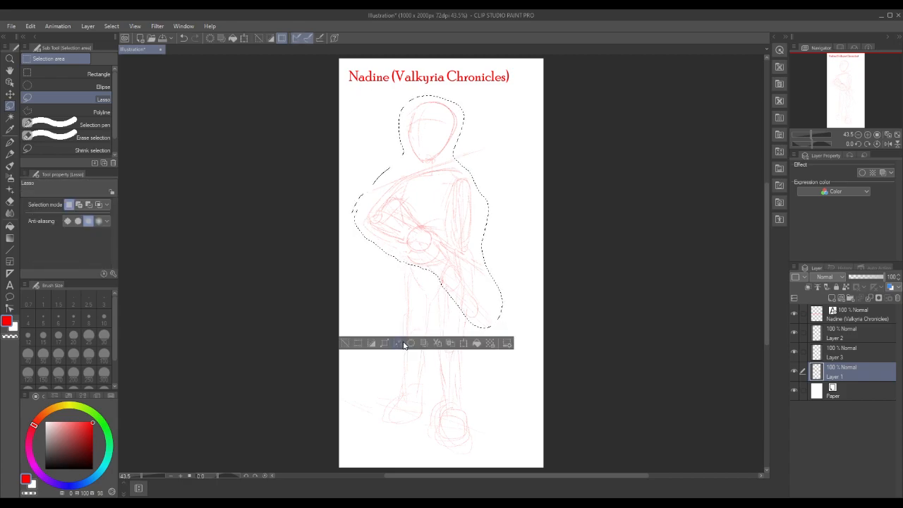
pyautogui.click(345, 344)
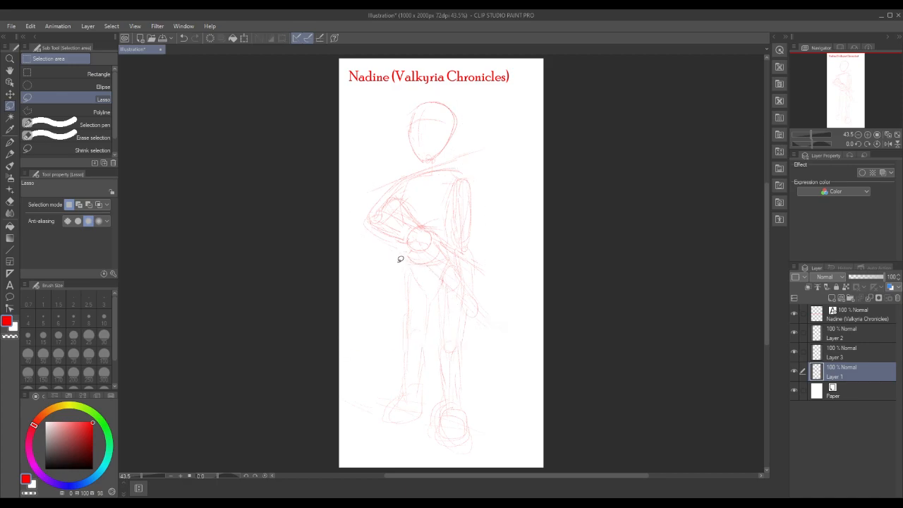
# Lasso both legs and feet, lengthen them slightly downward with Free Transform, and clear the selection
pyautogui.moveTo(392, 271)
pyautogui.mouseDown()
pyautogui.moveTo(376, 335)
pyautogui.moveTo(378, 416)
pyautogui.moveTo(440, 459)
pyautogui.moveTo(504, 446)
pyautogui.moveTo(484, 356)
pyautogui.mouseUp()
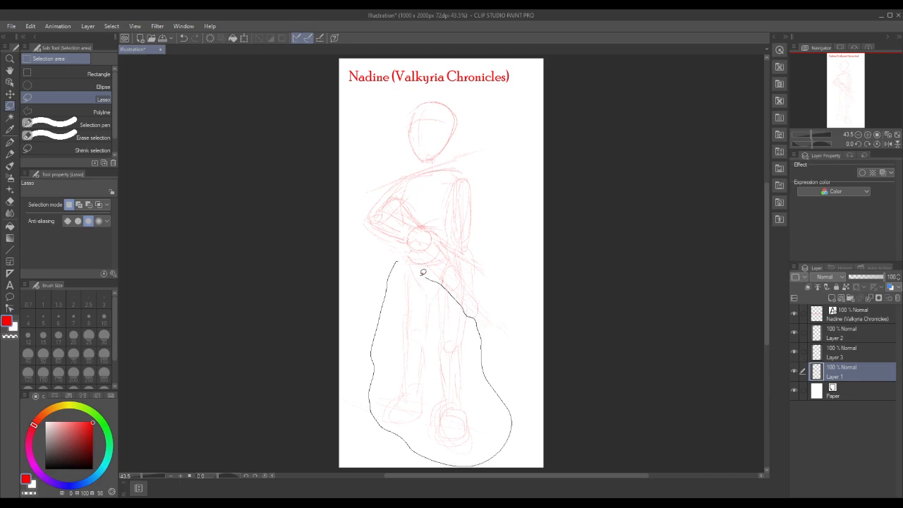
pyautogui.moveTo(425, 272); pyautogui.dragTo(399, 258)
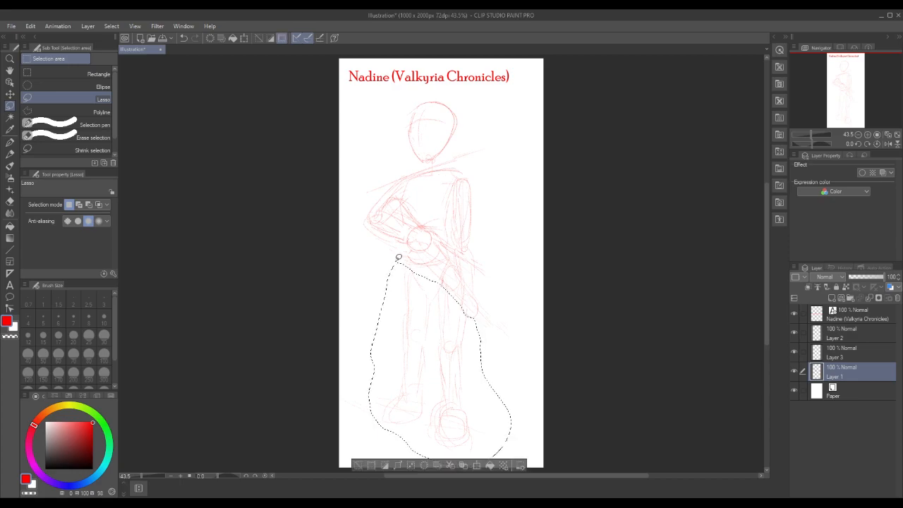
pyautogui.click(30, 26)
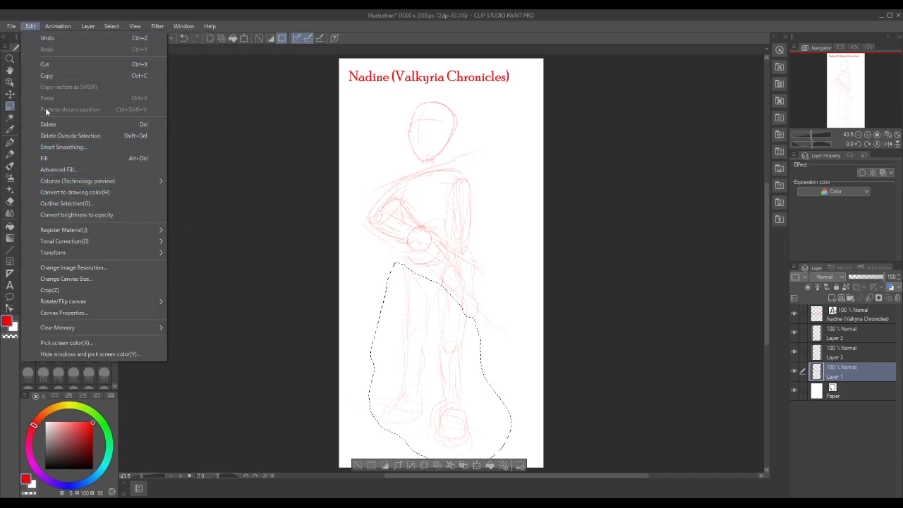
pyautogui.moveTo(71, 251)
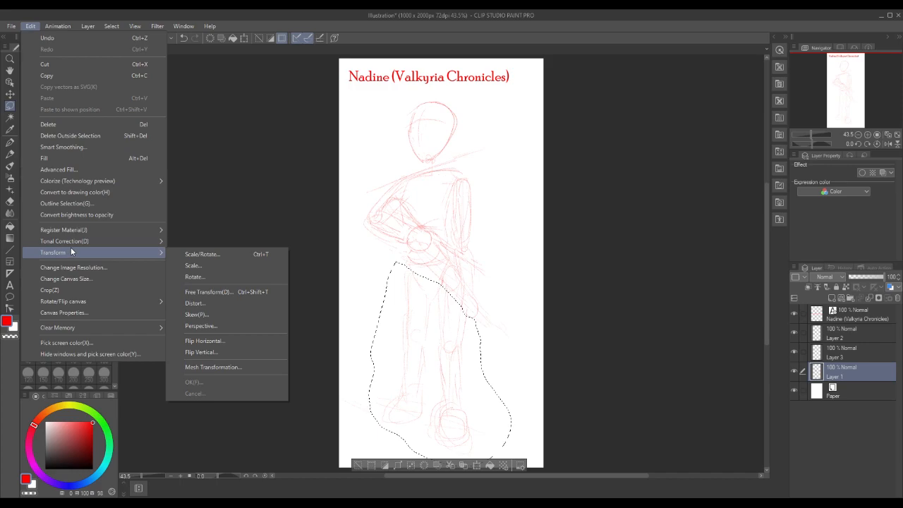
pyautogui.click(201, 292)
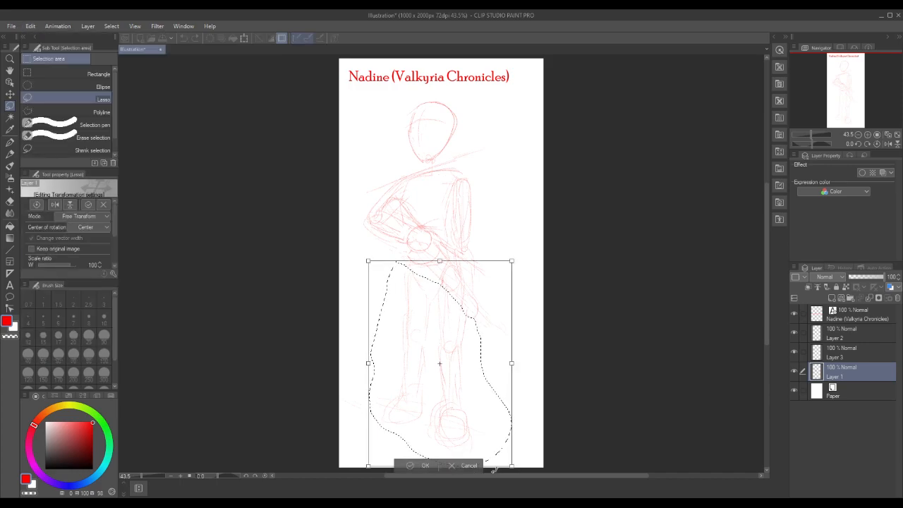
pyautogui.moveTo(765, 312); pyautogui.dragTo(759, 339)
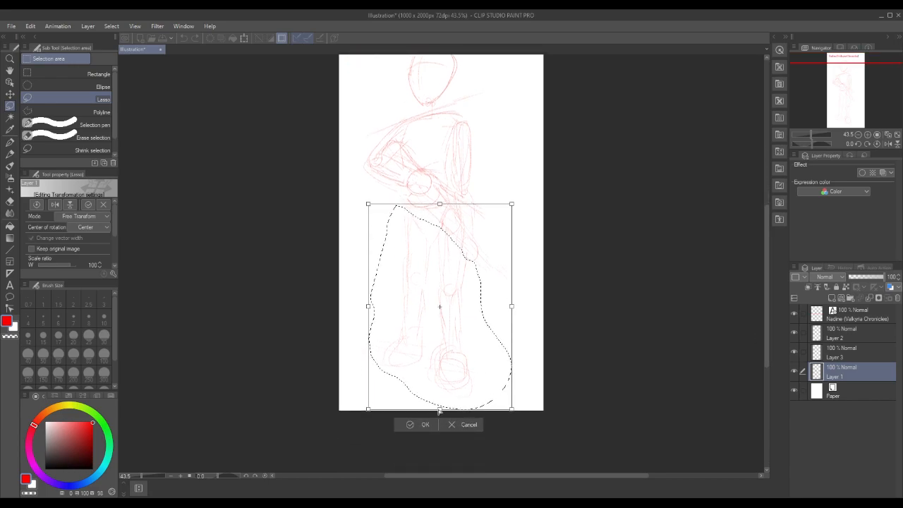
pyautogui.moveTo(439, 410); pyautogui.dragTo(437, 434)
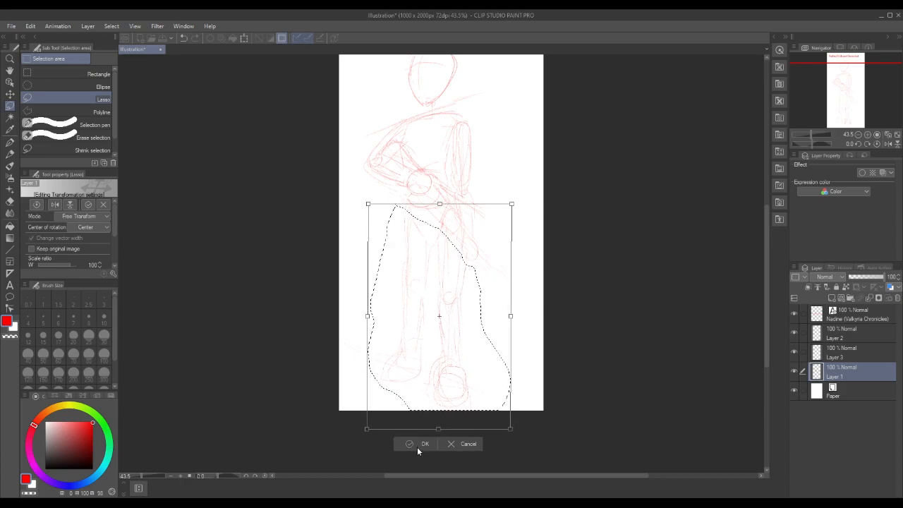
pyautogui.click(417, 447)
pyautogui.moveTo(765, 284); pyautogui.dragTo(763, 264)
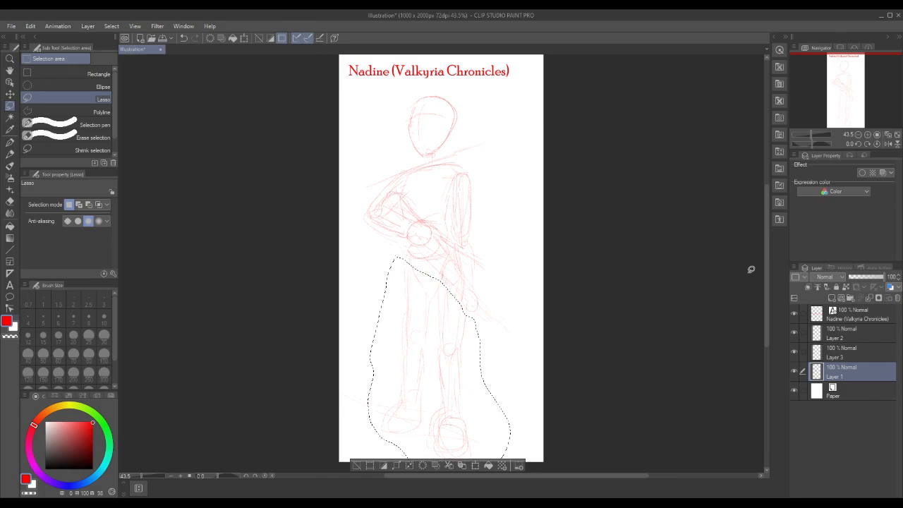
pyautogui.click(359, 458)
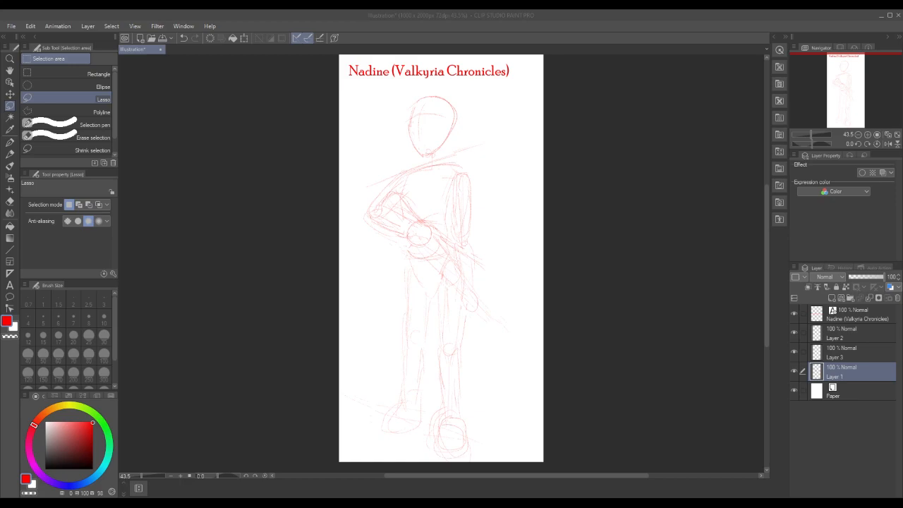
# Lower Layer 1's opacity to 71 % and switch the Pencil's drawing color to blue
pyautogui.click(872, 278)
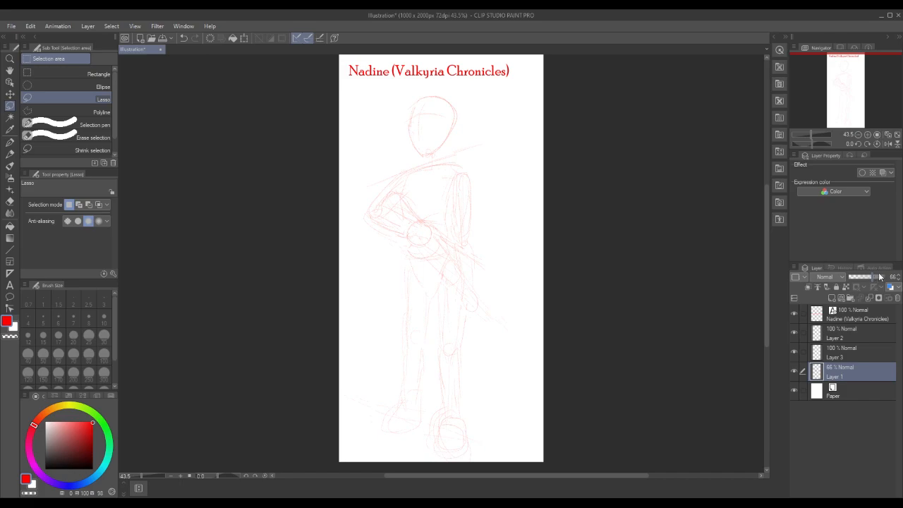
pyautogui.click(873, 278)
pyautogui.click(875, 278)
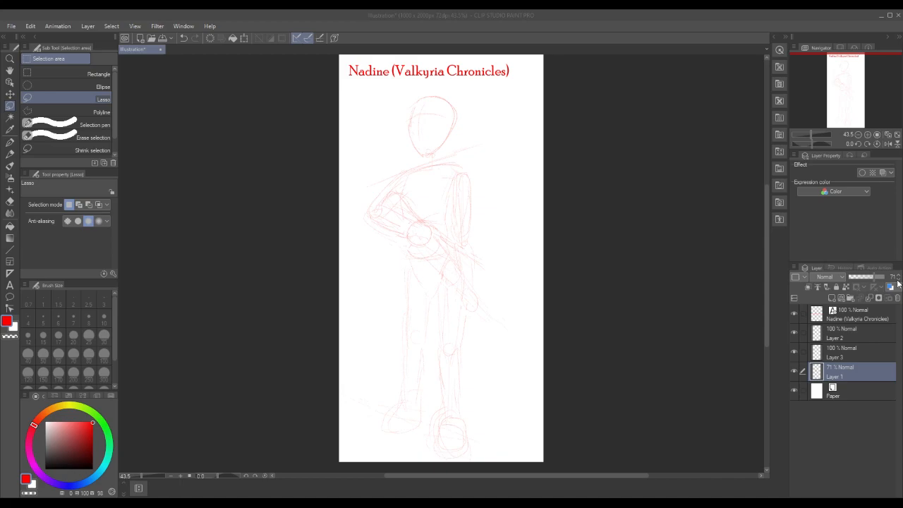
pyautogui.click(9, 154)
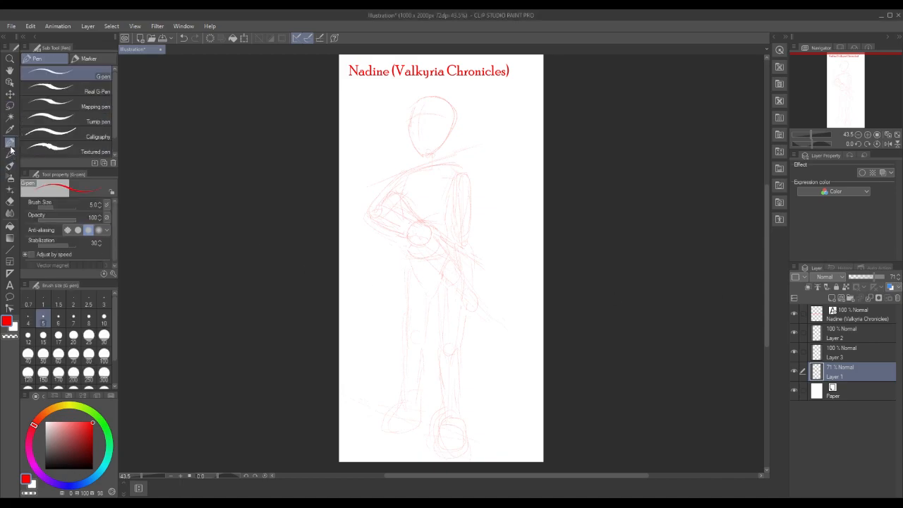
pyautogui.click(70, 486)
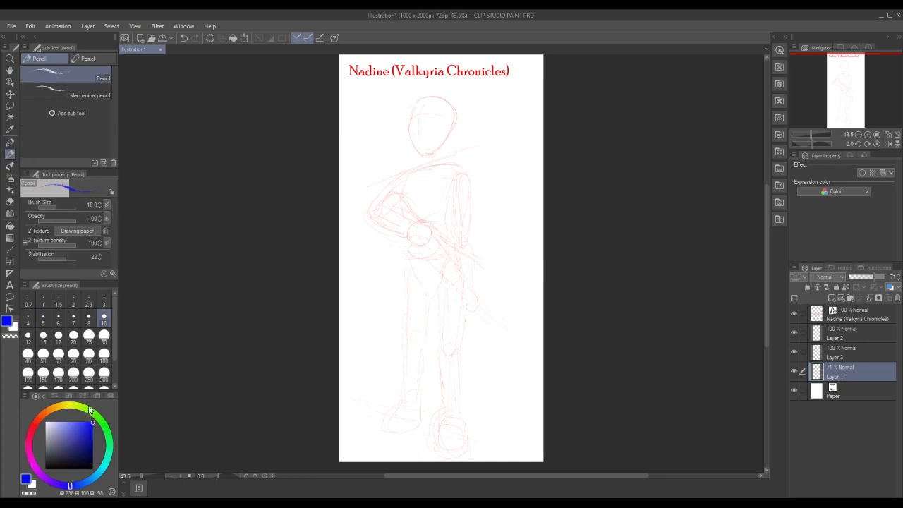
# Lasso the head on Layer 1, scale it to 89 %, seat it above the neck, clear the selection, and make Layer 3 active
pyautogui.click(10, 106)
pyautogui.moveTo(405, 147)
pyautogui.mouseDown()
pyautogui.moveTo(446, 151)
pyautogui.moveTo(467, 121)
pyautogui.moveTo(462, 92)
pyautogui.moveTo(430, 87)
pyautogui.moveTo(406, 105)
pyautogui.moveTo(406, 144)
pyautogui.mouseUp()
pyautogui.click(482, 175)
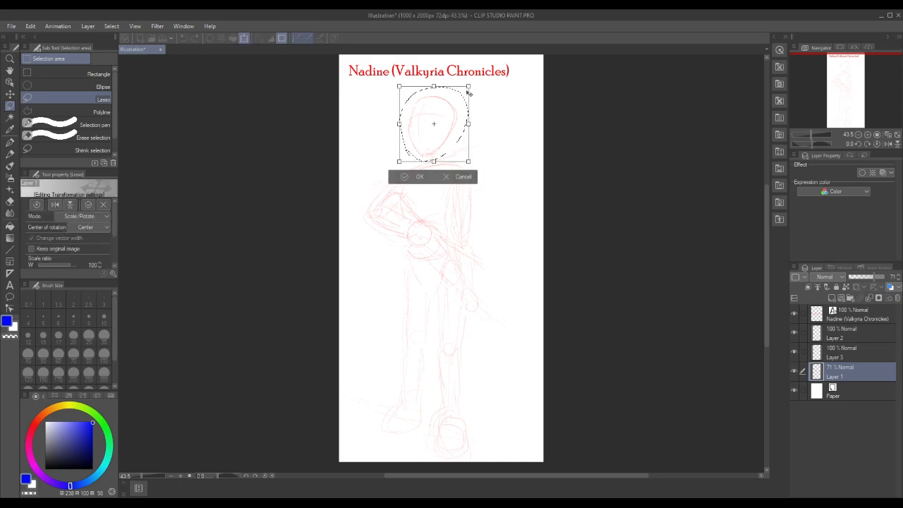
pyautogui.moveTo(467, 86); pyautogui.dragTo(461, 95)
pyautogui.moveTo(431, 129); pyautogui.dragTo(435, 134)
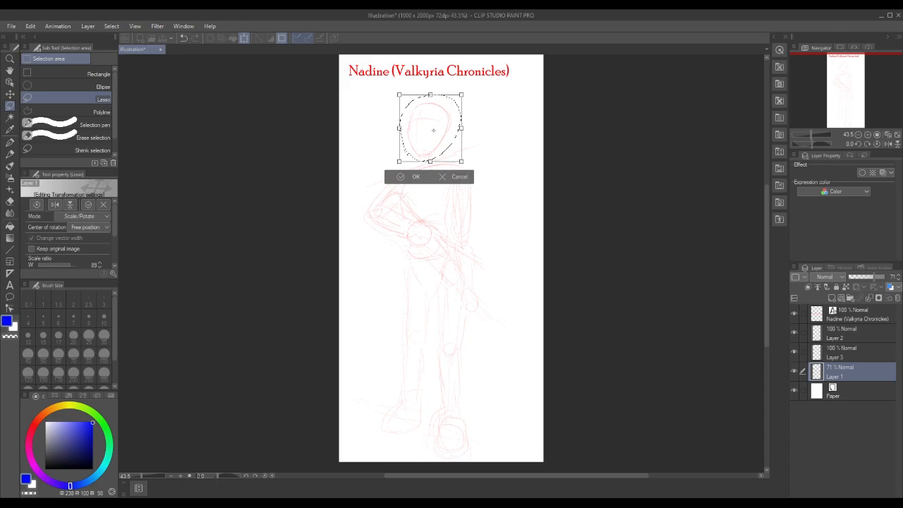
pyautogui.moveTo(450, 97); pyautogui.dragTo(451, 98)
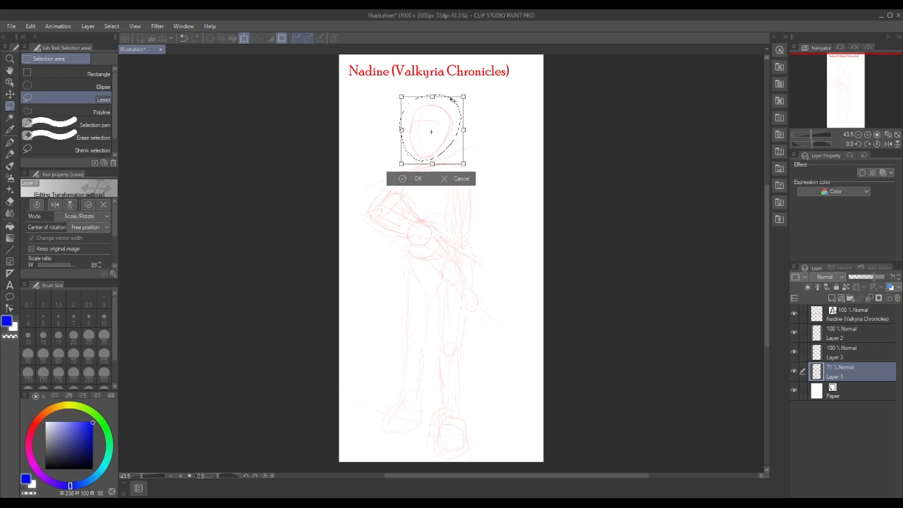
pyautogui.click(409, 179)
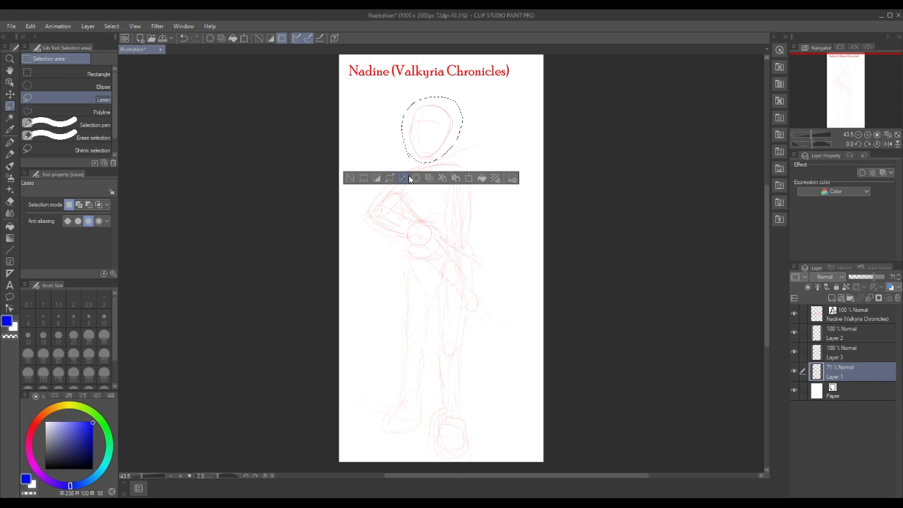
pyautogui.click(351, 178)
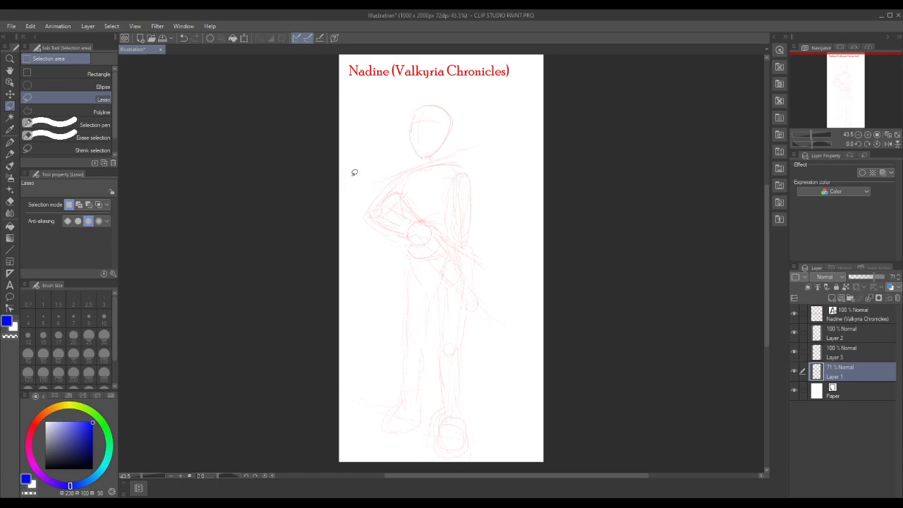
pyautogui.click(851, 351)
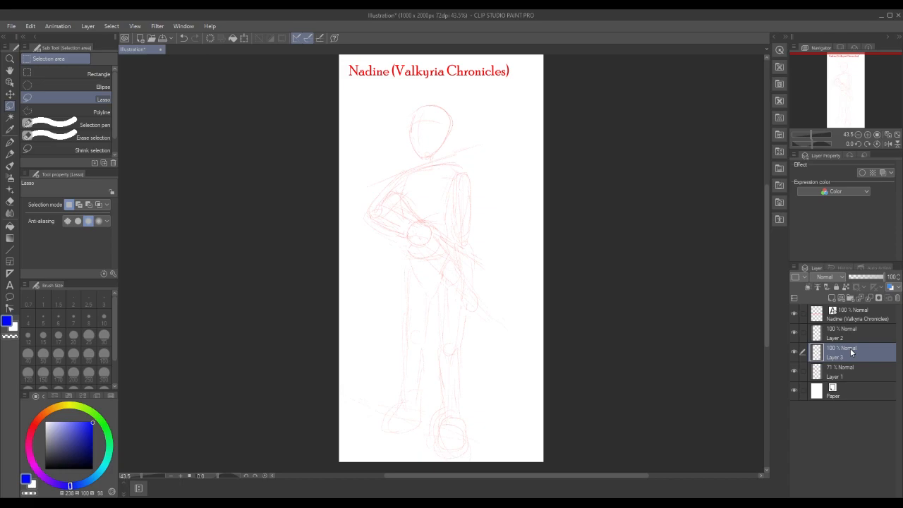
pyautogui.click(10, 142)
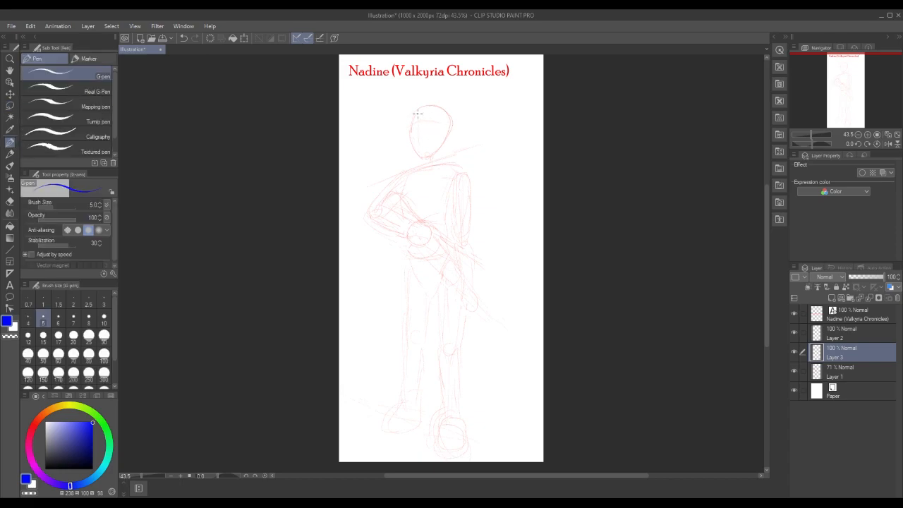
pyautogui.moveTo(412, 116); pyautogui.dragTo(427, 121)
pyautogui.moveTo(411, 122)
pyautogui.mouseDown()
pyautogui.moveTo(441, 122)
pyautogui.moveTo(446, 148)
pyautogui.mouseUp()
pyautogui.moveTo(452, 129)
pyautogui.mouseDown()
pyautogui.moveTo(452, 147)
pyautogui.moveTo(441, 151)
pyautogui.moveTo(453, 140)
pyautogui.moveTo(446, 100)
pyautogui.moveTo(420, 99)
pyautogui.moveTo(410, 113)
pyautogui.moveTo(435, 97)
pyautogui.moveTo(448, 106)
pyautogui.mouseUp()
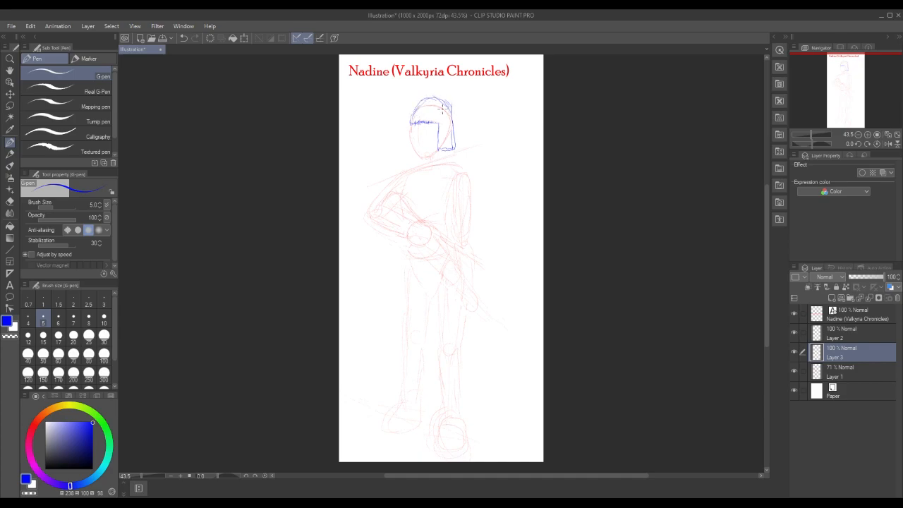
pyautogui.hotkey('ctrl', 'z')
pyautogui.hotkey('ctrl', 'z')
pyautogui.hotkey('ctrl', 'z')
pyautogui.hotkey('ctrl', 'z')
pyautogui.hotkey('ctrl', 'z')
pyautogui.hotkey('ctrl', 'z')
pyautogui.hotkey('ctrl', 'z')
pyautogui.hotkey('ctrl', 'z')
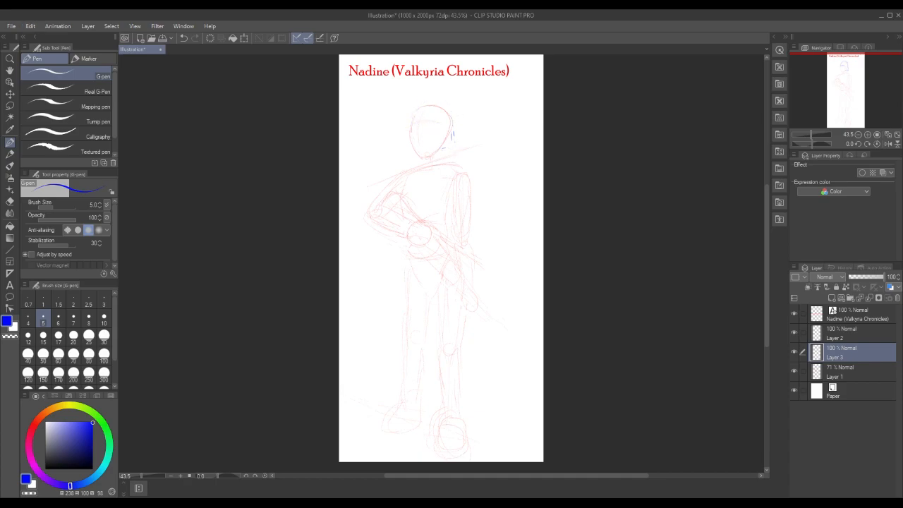
pyautogui.hotkey('ctrl', 'z')
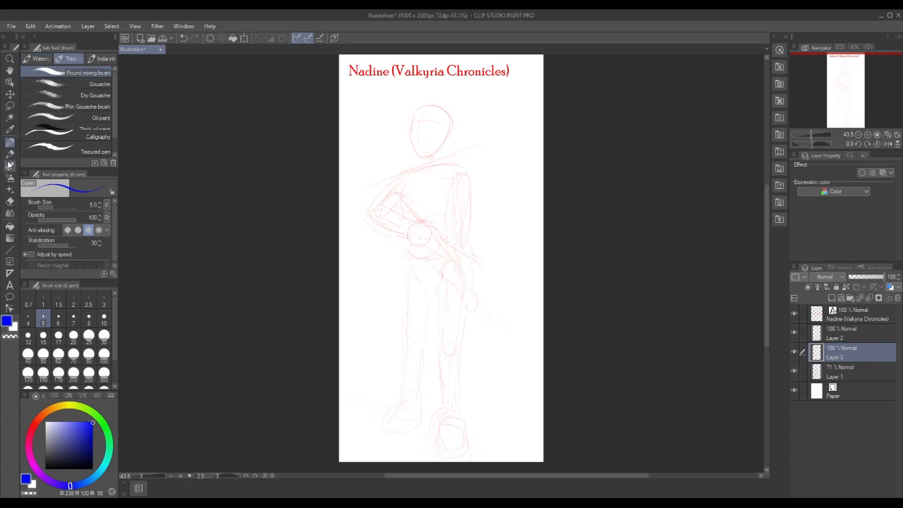
# Sketch the face outline, first eye, nose, mouth and chin in blue with the size 10 Pencil on Layer 3
pyautogui.click(10, 153)
pyautogui.moveTo(410, 115)
pyautogui.mouseDown()
pyautogui.moveTo(410, 126)
pyautogui.moveTo(427, 125)
pyautogui.mouseUp()
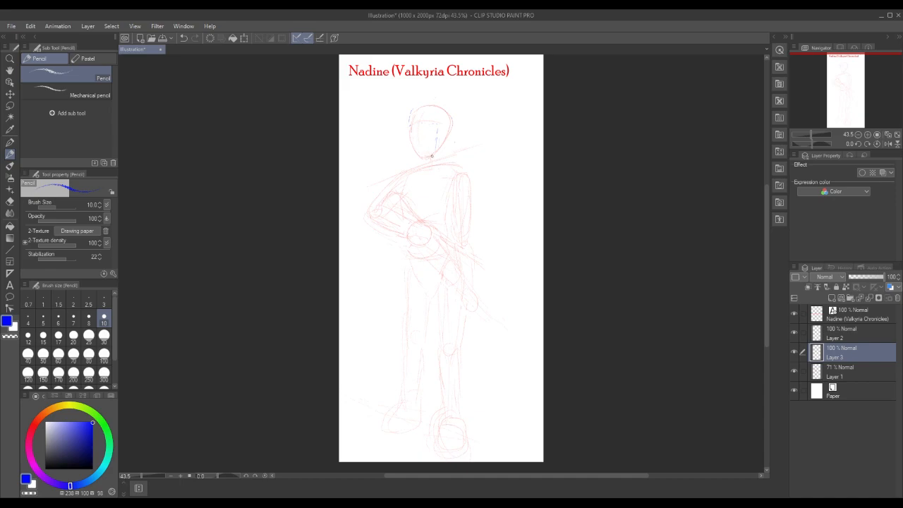
pyautogui.moveTo(407, 129); pyautogui.dragTo(407, 139)
pyautogui.moveTo(408, 140); pyautogui.dragTo(413, 152)
pyautogui.moveTo(423, 124); pyautogui.dragTo(432, 125)
pyautogui.moveTo(429, 127); pyautogui.dragTo(431, 127)
pyautogui.moveTo(417, 125); pyautogui.dragTo(410, 148)
pyautogui.moveTo(407, 141); pyautogui.dragTo(411, 153)
pyautogui.moveTo(416, 136); pyautogui.dragTo(419, 142)
pyautogui.moveTo(409, 139)
pyautogui.mouseDown()
pyautogui.moveTo(417, 156)
pyautogui.moveTo(428, 153)
pyautogui.mouseUp()
# Refine the first eye and draw the second eye with the blue Pencil at 100 % zoom
pyautogui.click(10, 58)
pyautogui.moveTo(401, 143); pyautogui.dragTo(418, 138)
pyautogui.moveTo(501, 181); pyautogui.dragTo(493, 196)
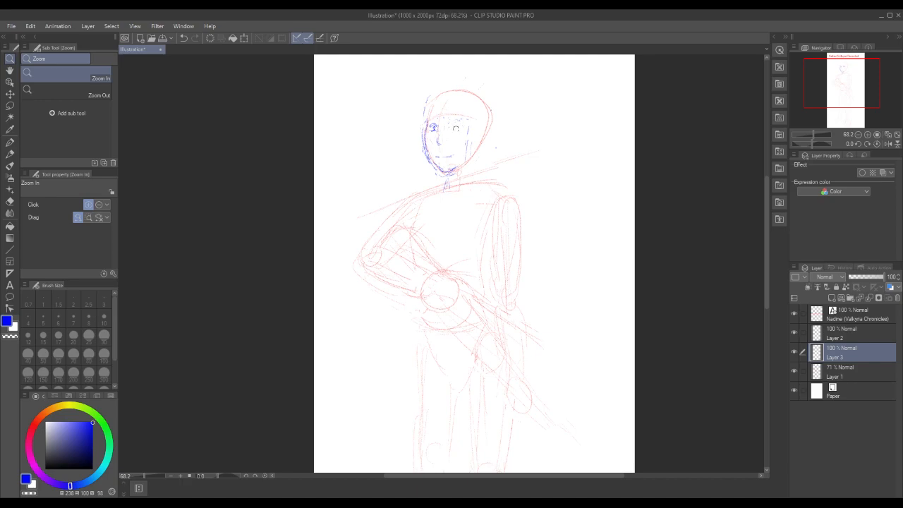
pyautogui.click(435, 127)
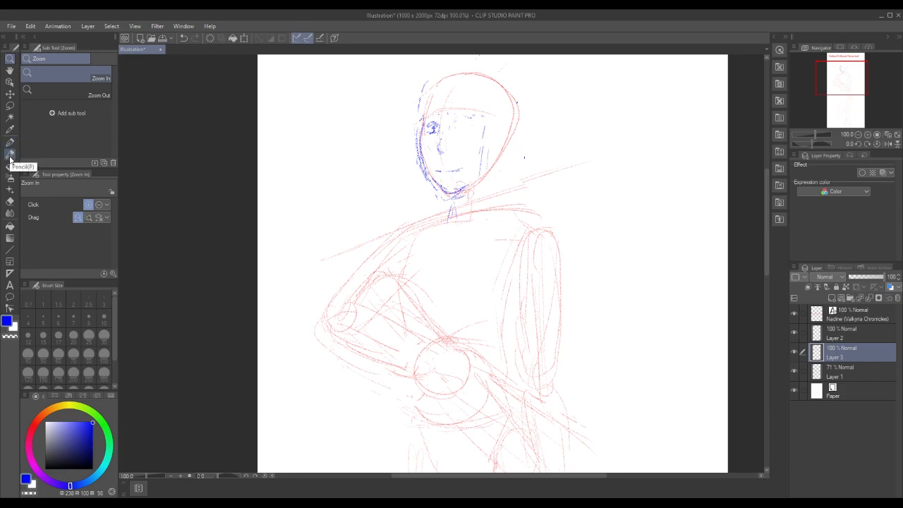
pyautogui.click(9, 155)
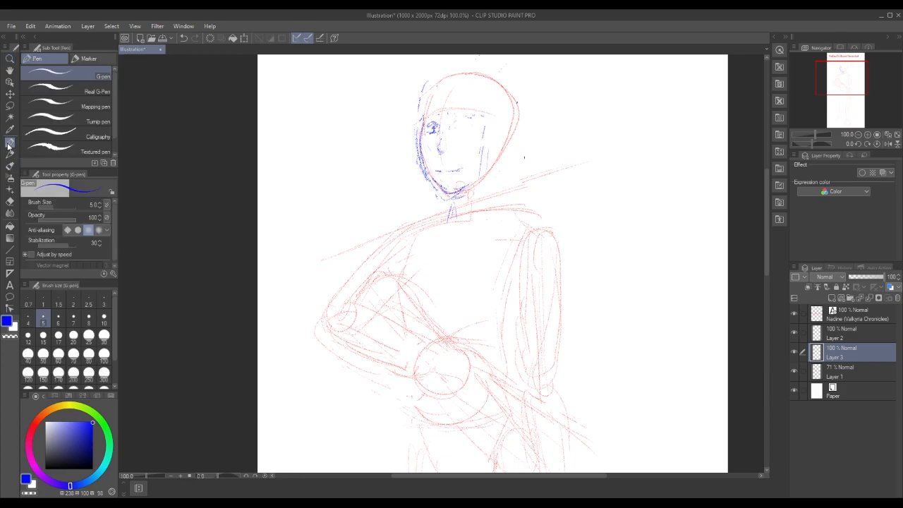
pyautogui.moveTo(427, 129); pyautogui.dragTo(438, 134)
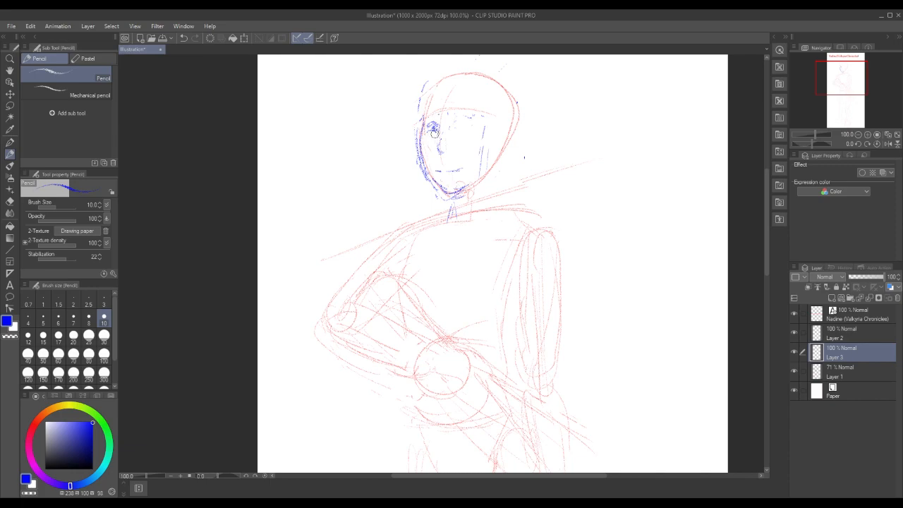
pyautogui.moveTo(453, 125)
pyautogui.mouseDown()
pyautogui.moveTo(477, 127)
pyautogui.moveTo(466, 121)
pyautogui.moveTo(474, 133)
pyautogui.mouseUp()
pyautogui.hotkey('ctrl', 'z')
pyautogui.moveTo(431, 126); pyautogui.dragTo(437, 126)
# Check the face's balance by flipping the canvas view horizontally several times and returning it to normal
pyautogui.click(888, 145)
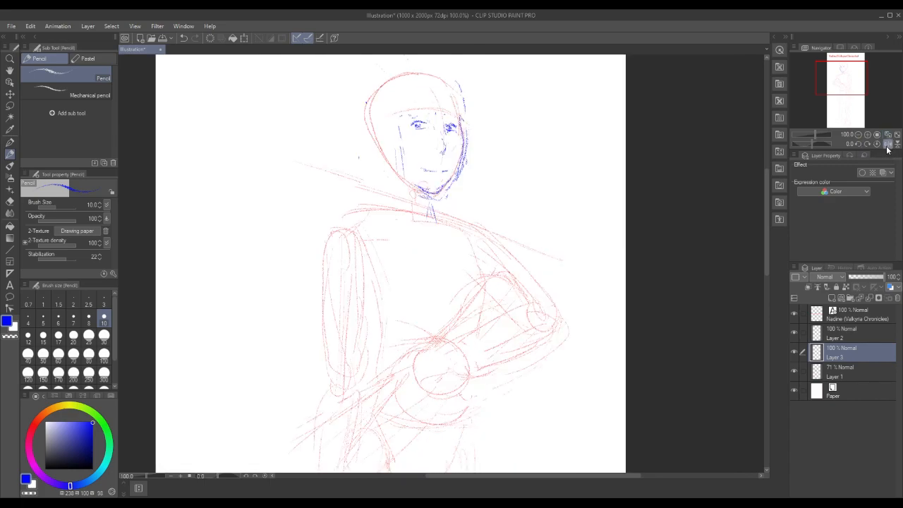
pyautogui.click(887, 145)
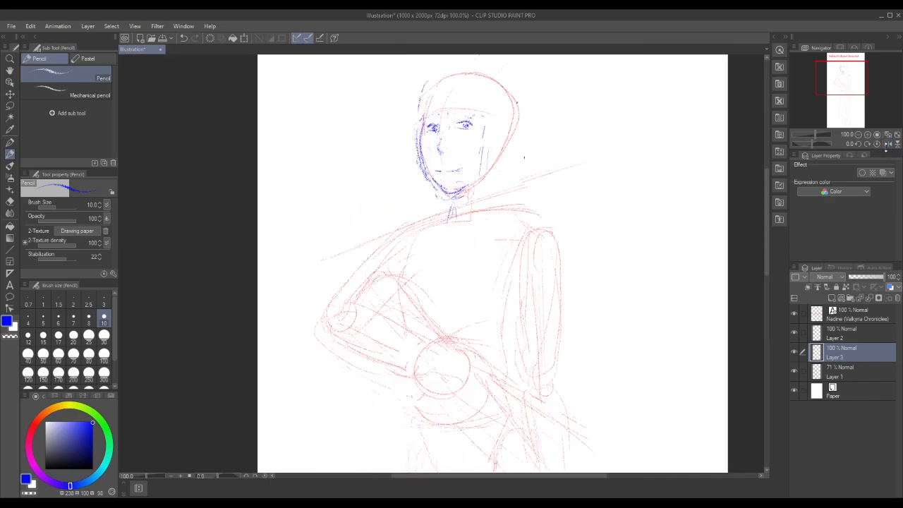
pyautogui.click(887, 145)
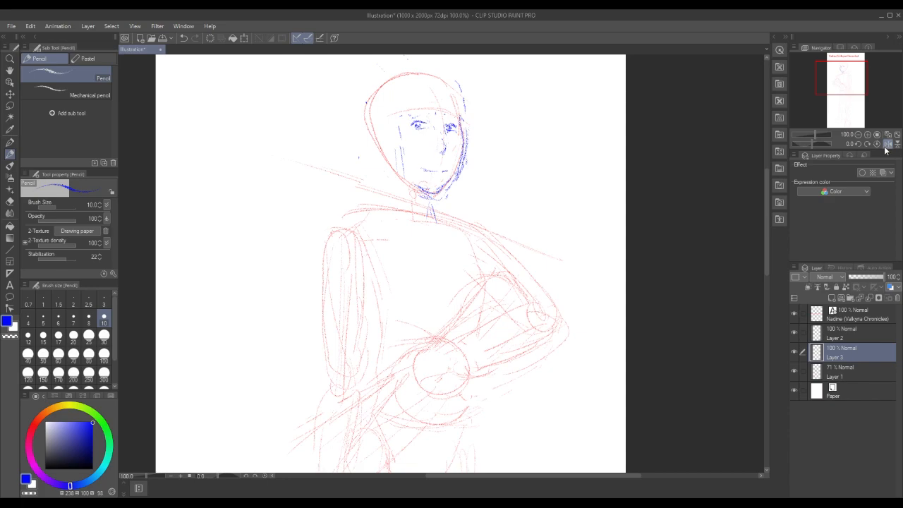
pyautogui.click(886, 146)
pyautogui.click(887, 145)
pyautogui.click(887, 145)
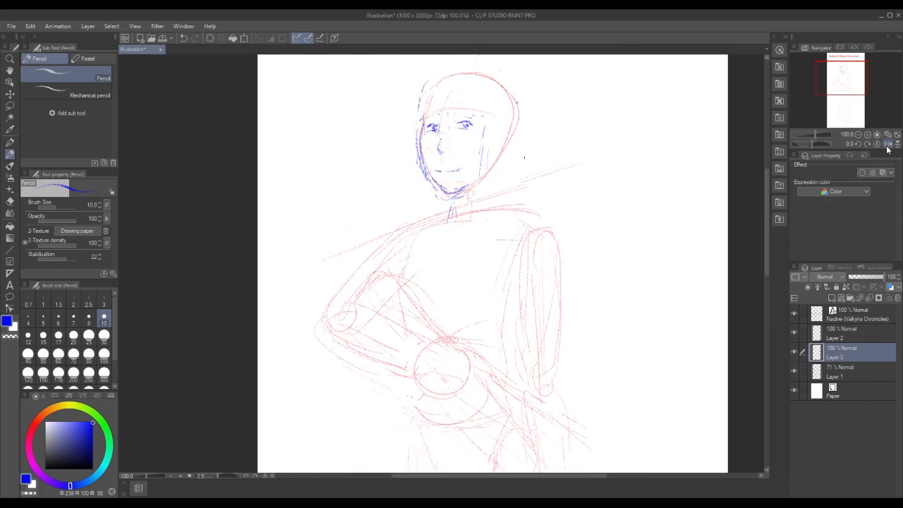
pyautogui.click(887, 145)
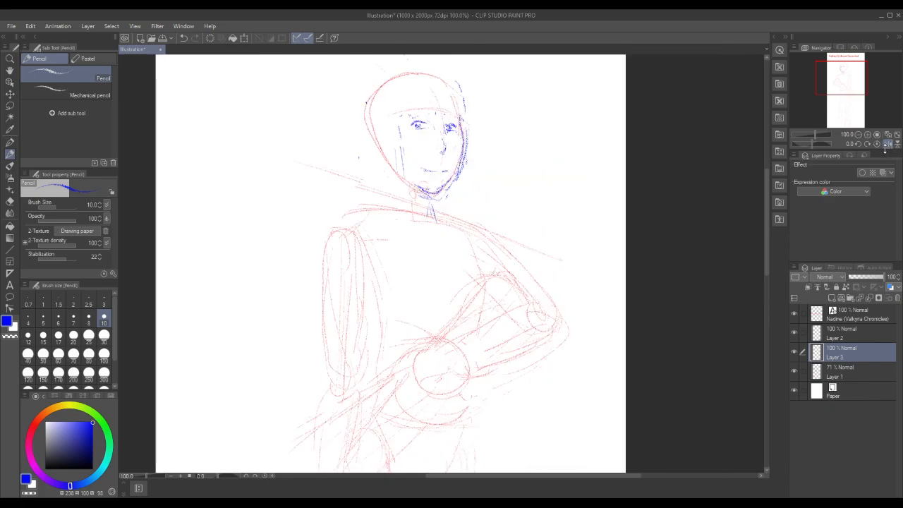
pyautogui.click(887, 144)
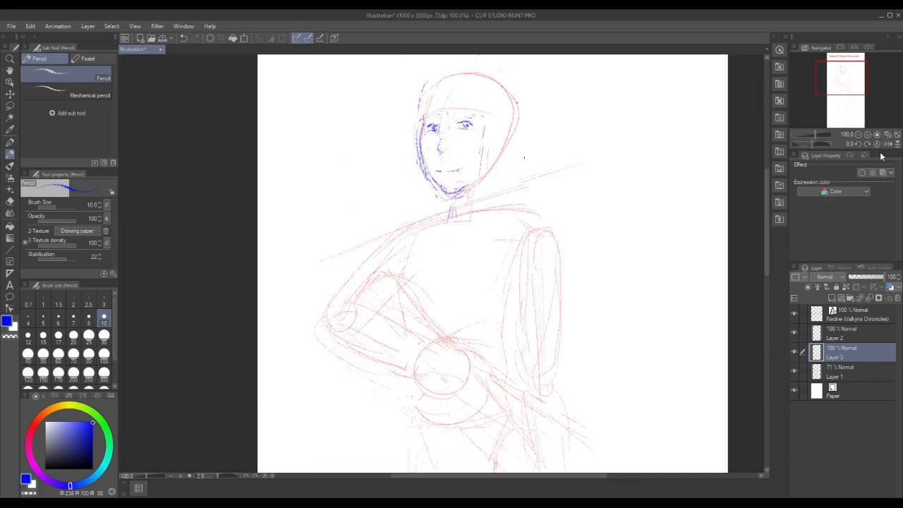
# Lasso the second eye, shift it slightly toward the nose with the transform, and clear the selection
pyautogui.click(10, 106)
pyautogui.moveTo(452, 119)
pyautogui.mouseDown()
pyautogui.moveTo(465, 134)
pyautogui.moveTo(475, 111)
pyautogui.moveTo(455, 115)
pyautogui.mouseUp()
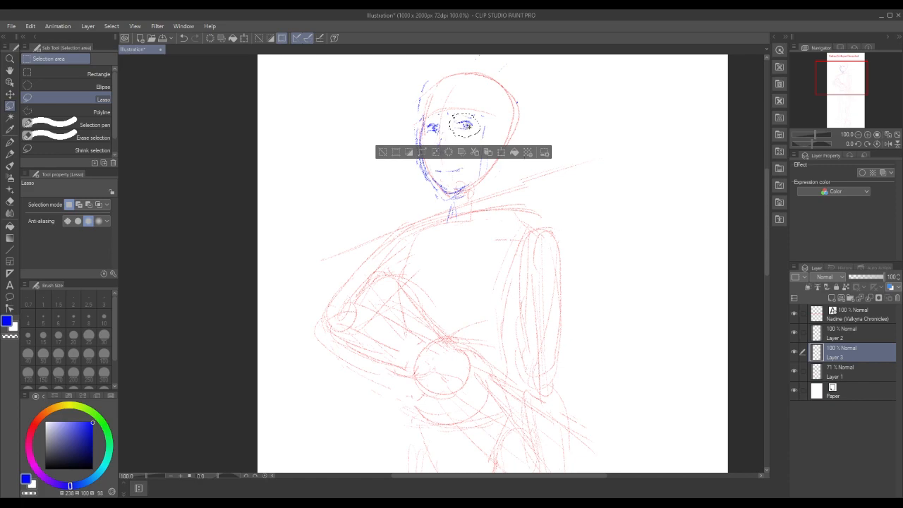
pyautogui.click(504, 151)
pyautogui.moveTo(475, 120); pyautogui.dragTo(474, 118)
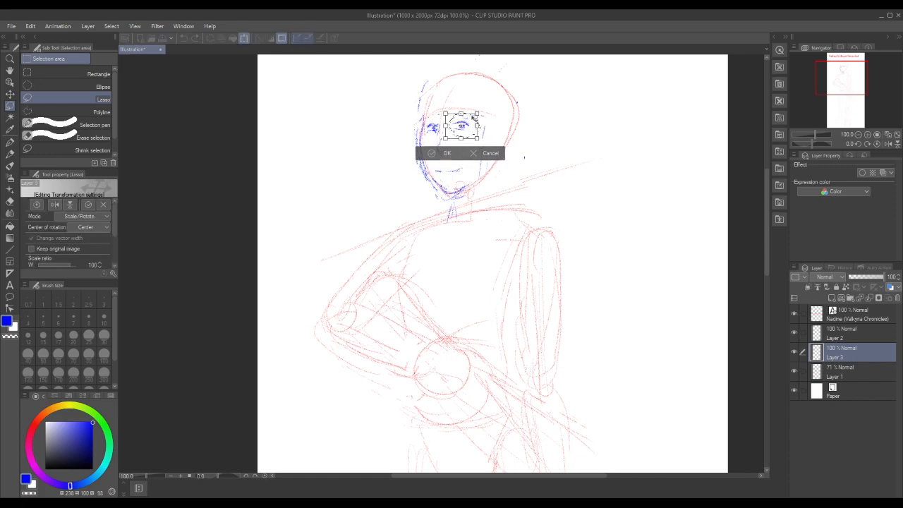
pyautogui.click(446, 154)
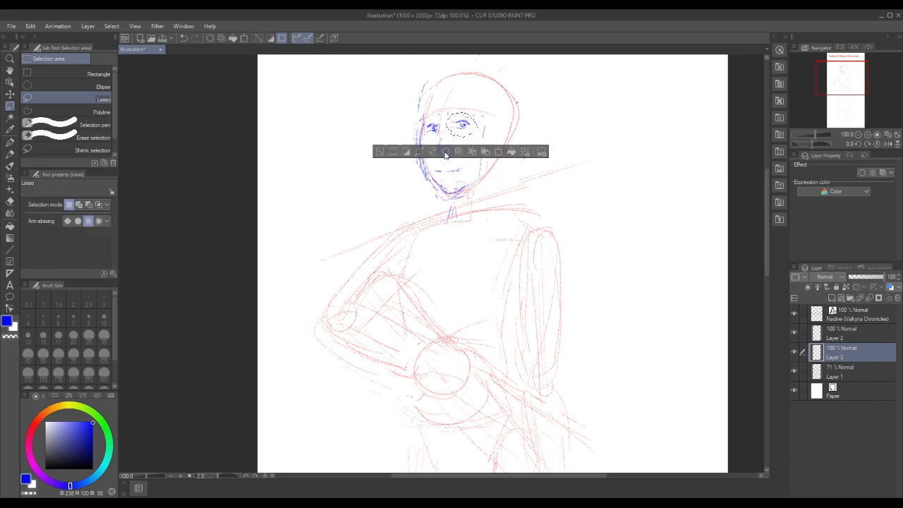
pyautogui.click(379, 152)
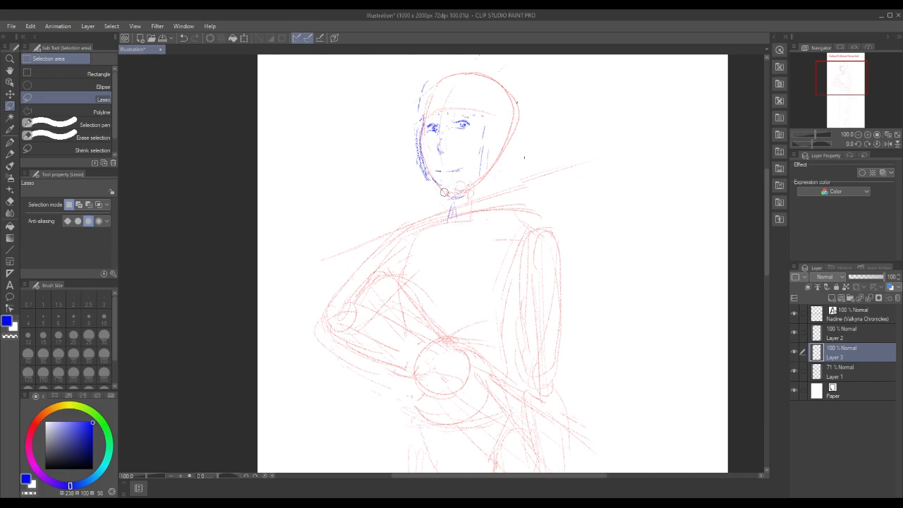
# Lasso the lower jaw line beside the chin, clear the selection, and redraw the jaw outline with the blue Pencil
pyautogui.moveTo(427, 185); pyautogui.dragTo(441, 189)
pyautogui.click(359, 206)
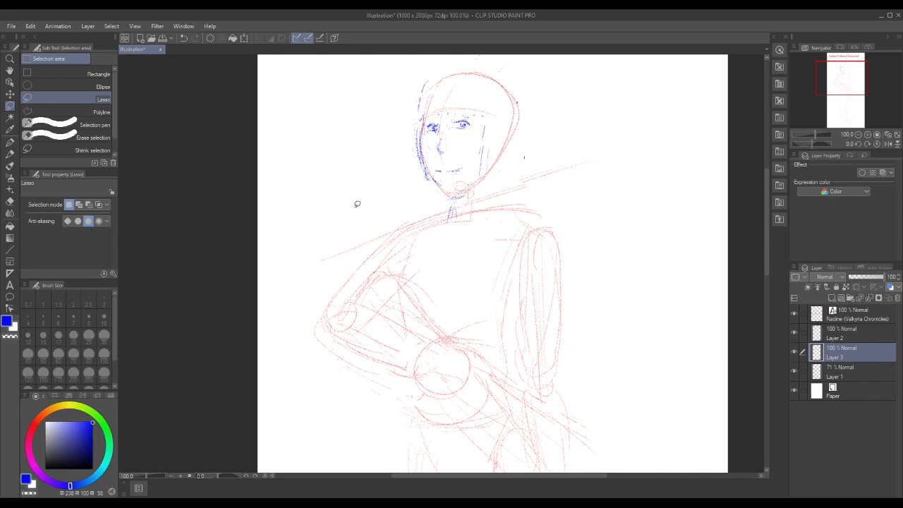
pyautogui.click(9, 153)
pyautogui.moveTo(438, 190)
pyautogui.mouseDown()
pyautogui.moveTo(465, 184)
pyautogui.moveTo(434, 189)
pyautogui.moveTo(445, 195)
pyautogui.moveTo(462, 185)
pyautogui.moveTo(458, 201)
pyautogui.moveTo(420, 174)
pyautogui.mouseUp()
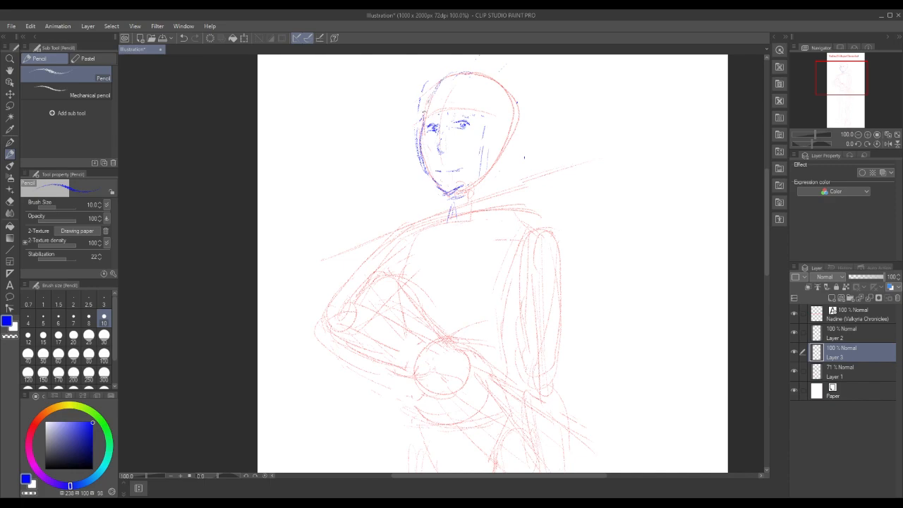
# Draw jagged bangs and the chin-length bob on the ear side of the head with a ragged lower edge
pyautogui.moveTo(451, 114)
pyautogui.mouseDown()
pyautogui.moveTo(485, 117)
pyautogui.moveTo(481, 191)
pyautogui.moveTo(493, 193)
pyautogui.mouseUp()
pyautogui.moveTo(524, 185); pyautogui.dragTo(513, 154)
pyautogui.moveTo(494, 191)
pyautogui.mouseDown()
pyautogui.moveTo(516, 176)
pyautogui.moveTo(525, 188)
pyautogui.mouseUp()
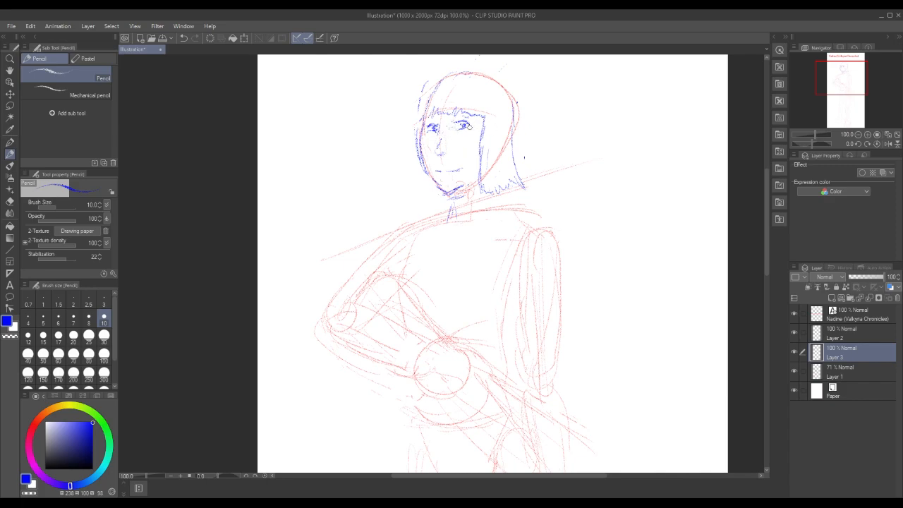
# Reshape the bangs higher on the forehead and draw the eyebrows above both eyes
pyautogui.moveTo(454, 112); pyautogui.dragTo(467, 109)
pyautogui.moveTo(425, 118); pyautogui.dragTo(468, 112)
pyautogui.moveTo(430, 113)
pyautogui.mouseDown()
pyautogui.moveTo(478, 111)
pyautogui.moveTo(465, 113)
pyautogui.mouseUp()
pyautogui.moveTo(433, 98)
pyautogui.mouseDown()
pyautogui.moveTo(430, 108)
pyautogui.moveTo(482, 107)
pyautogui.moveTo(483, 118)
pyautogui.mouseUp()
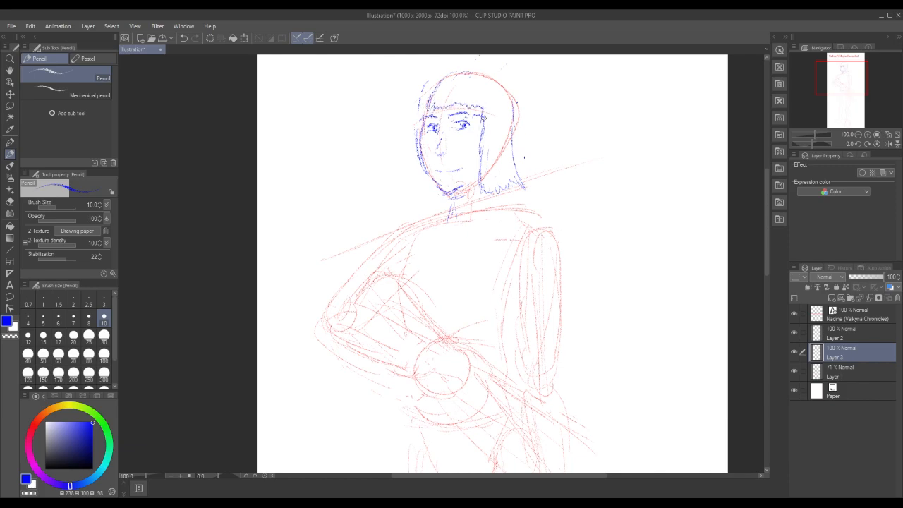
# Draw the hair's crown with curved strand lines and the chin-length hair on the far side of the face
pyautogui.moveTo(453, 75)
pyautogui.mouseDown()
pyautogui.moveTo(442, 100)
pyautogui.moveTo(474, 103)
pyautogui.mouseUp()
pyautogui.moveTo(436, 90); pyautogui.dragTo(483, 89)
pyautogui.moveTo(485, 91)
pyautogui.mouseDown()
pyautogui.moveTo(502, 75)
pyautogui.moveTo(511, 106)
pyautogui.moveTo(476, 68)
pyautogui.moveTo(443, 72)
pyautogui.moveTo(429, 93)
pyautogui.moveTo(414, 191)
pyautogui.moveTo(437, 187)
pyautogui.mouseUp()
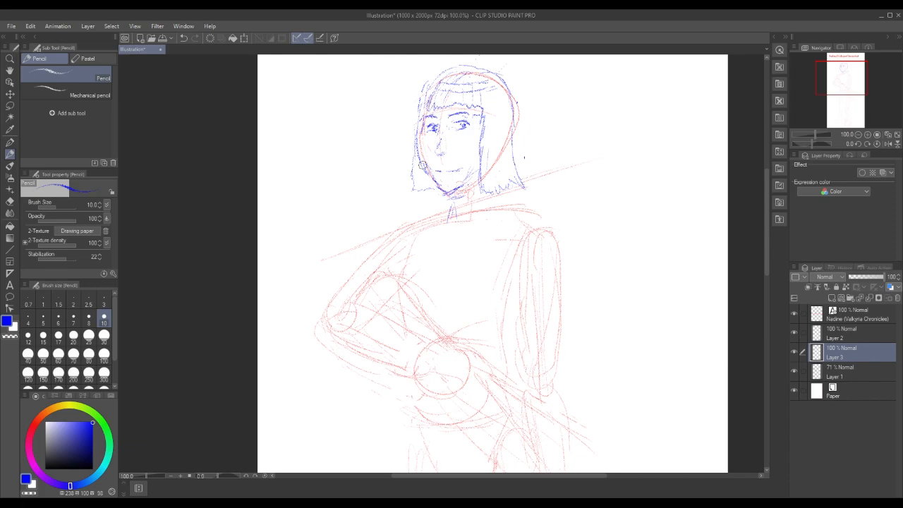
# Lasso the head from the crown to the nose, move it slightly down toward the mouth, and clear the selection
pyautogui.click(10, 106)
pyautogui.moveTo(406, 151)
pyautogui.mouseDown()
pyautogui.moveTo(453, 158)
pyautogui.moveTo(521, 148)
pyautogui.moveTo(535, 111)
pyautogui.moveTo(513, 67)
pyautogui.moveTo(462, 58)
pyautogui.moveTo(414, 81)
pyautogui.moveTo(407, 150)
pyautogui.mouseUp()
pyautogui.click(506, 177)
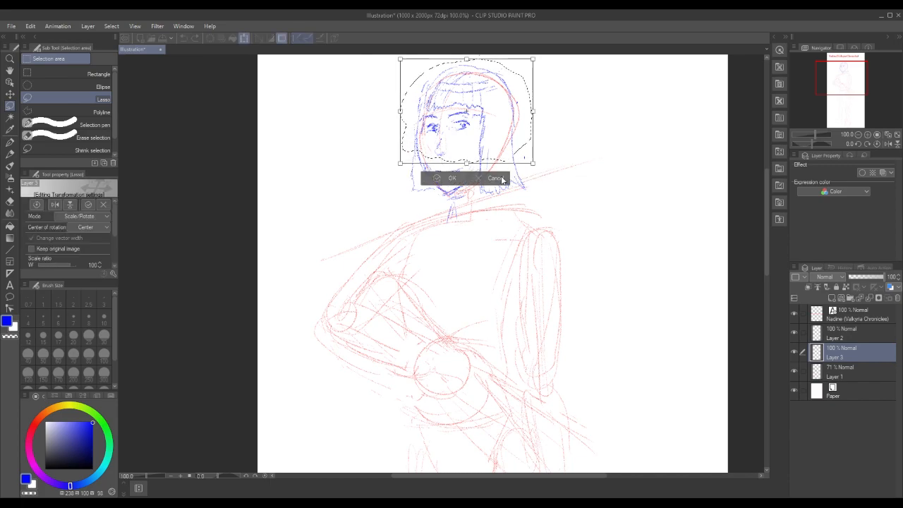
pyautogui.moveTo(505, 63); pyautogui.dragTo(509, 65)
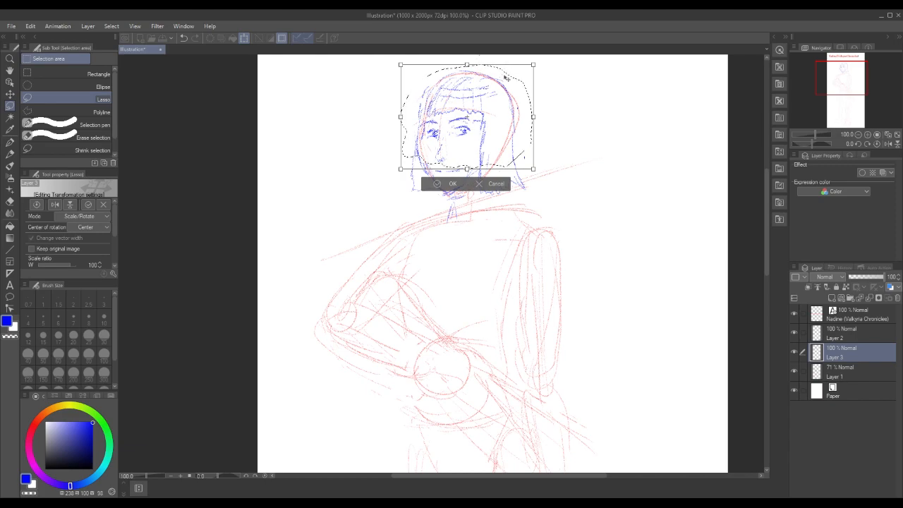
pyautogui.click(451, 184)
pyautogui.click(386, 184)
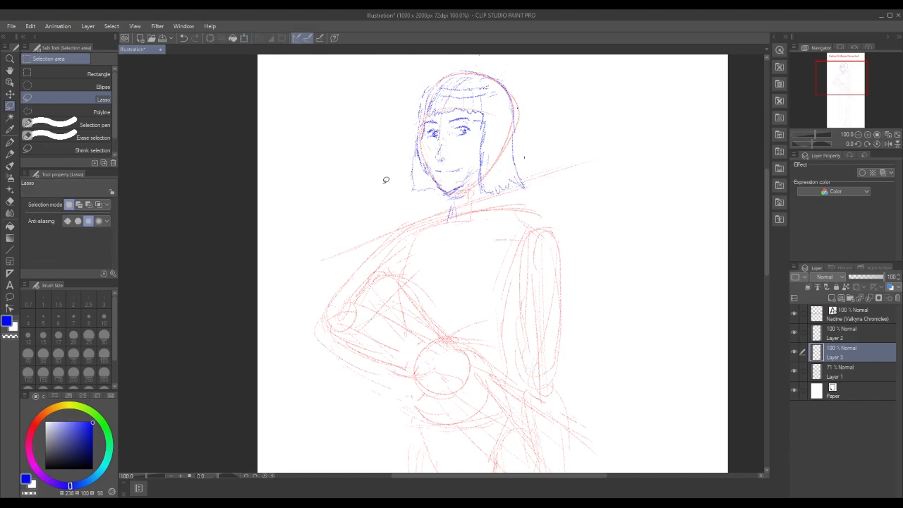
pyautogui.hotkey('ctrl', 'z')
pyautogui.click(349, 179)
# Redraw the cheek line, add side hair strands, and sketch the neck and its curved base with the blue Pencil
pyautogui.click(9, 154)
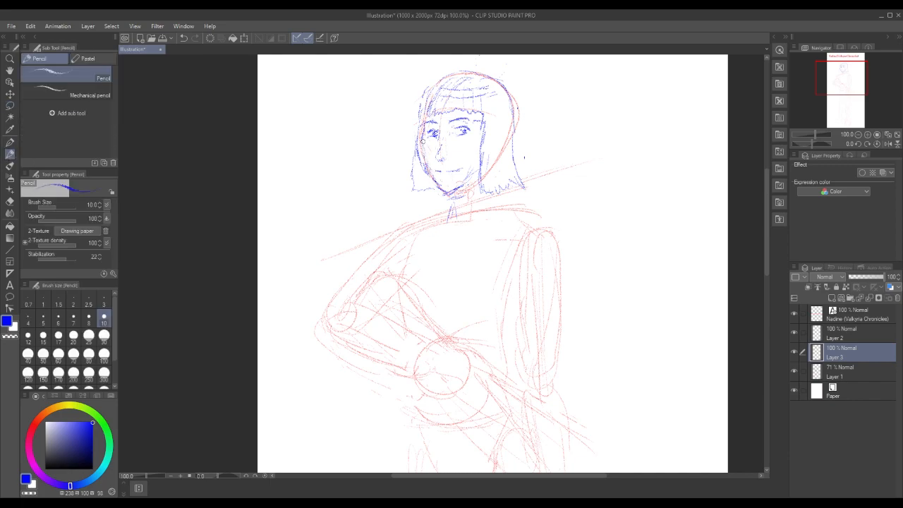
pyautogui.moveTo(420, 119)
pyautogui.mouseDown()
pyautogui.moveTo(412, 159)
pyautogui.moveTo(421, 187)
pyautogui.moveTo(438, 190)
pyautogui.mouseUp()
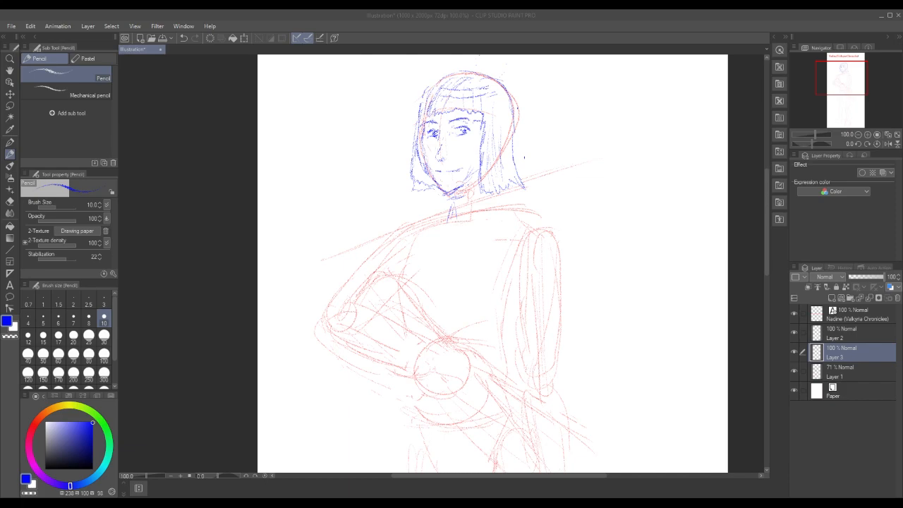
pyautogui.moveTo(448, 214)
pyautogui.mouseDown()
pyautogui.moveTo(455, 224)
pyautogui.moveTo(482, 210)
pyautogui.moveTo(448, 207)
pyautogui.moveTo(449, 198)
pyautogui.mouseUp()
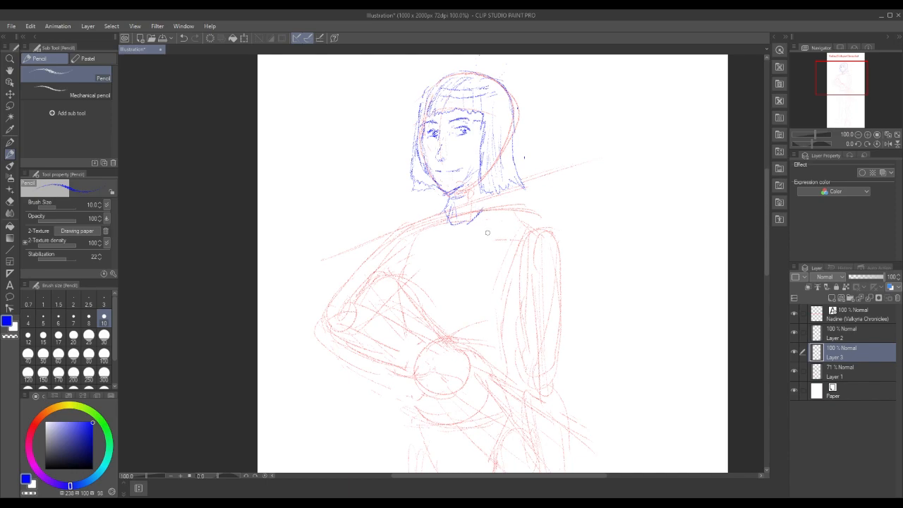
# Sketch the pointed shirt collar in blue around the neck, with an open flap on each side of the throat
pyautogui.moveTo(453, 241)
pyautogui.mouseDown()
pyautogui.moveTo(487, 240)
pyautogui.moveTo(494, 200)
pyautogui.moveTo(463, 225)
pyautogui.moveTo(422, 221)
pyautogui.moveTo(446, 244)
pyautogui.moveTo(474, 216)
pyautogui.mouseUp()
pyautogui.moveTo(445, 244); pyautogui.dragTo(443, 217)
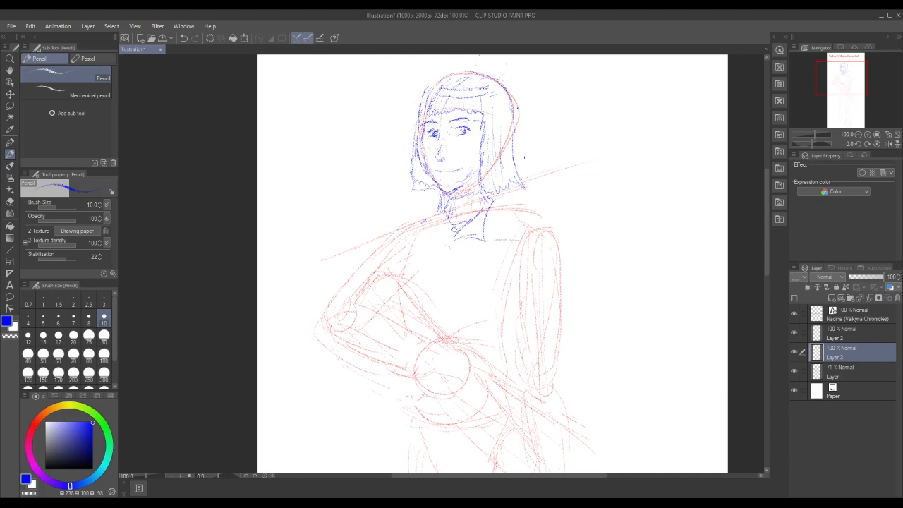
pyautogui.moveTo(455, 239); pyautogui.dragTo(433, 220)
pyautogui.moveTo(434, 214)
pyautogui.mouseDown()
pyautogui.moveTo(422, 225)
pyautogui.moveTo(441, 238)
pyautogui.mouseUp()
pyautogui.moveTo(444, 205); pyautogui.dragTo(432, 216)
pyautogui.hotkey('ctrl', 'z')
pyautogui.moveTo(488, 193)
pyautogui.mouseDown()
pyautogui.moveTo(489, 205)
pyautogui.moveTo(434, 215)
pyautogui.moveTo(425, 226)
pyautogui.moveTo(452, 247)
pyautogui.moveTo(444, 216)
pyautogui.moveTo(428, 230)
pyautogui.moveTo(439, 241)
pyautogui.mouseUp()
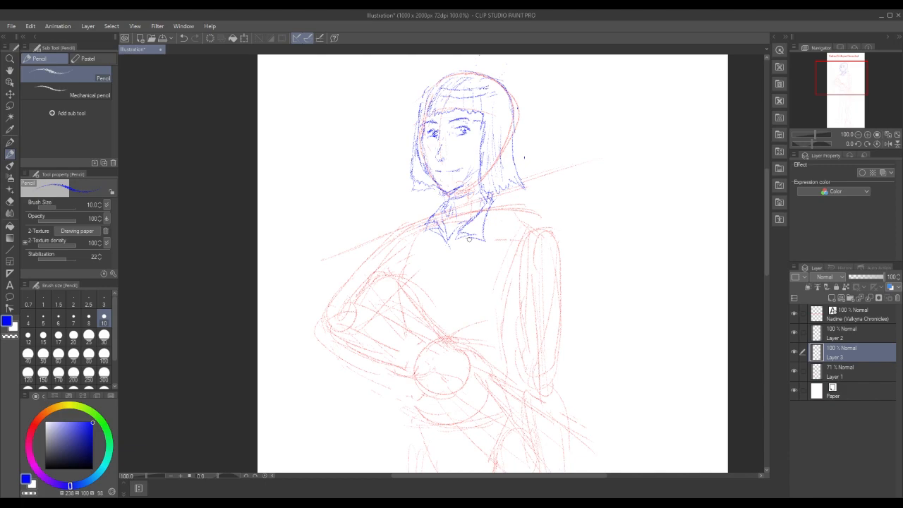
pyautogui.moveTo(433, 239)
pyautogui.mouseDown()
pyautogui.moveTo(424, 240)
pyautogui.moveTo(442, 233)
pyautogui.moveTo(432, 216)
pyautogui.moveTo(443, 206)
pyautogui.mouseUp()
# Restore the blue drawing colour and sketch a narrow shoulder strap on each shoulder beside the collar
pyautogui.keyDown('alt'); pyautogui.click(497, 223); pyautogui.keyUp('alt')
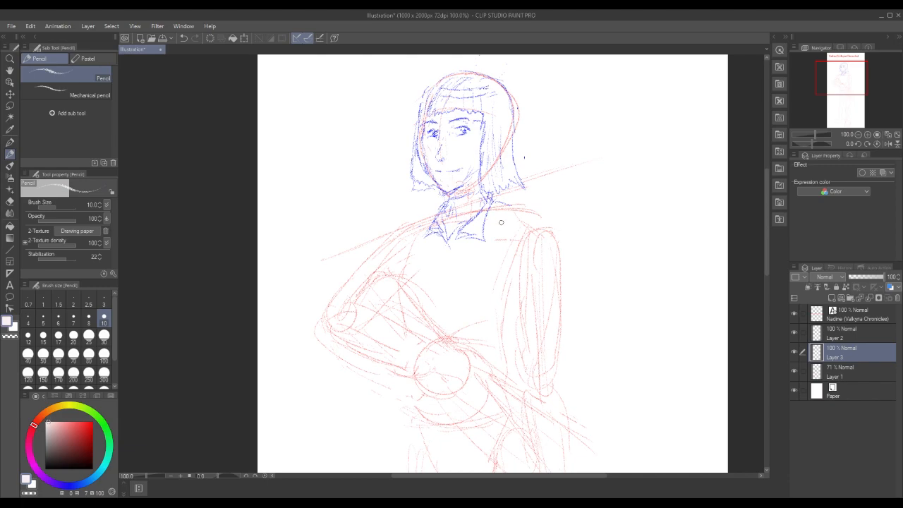
pyautogui.click(68, 486)
pyautogui.click(90, 428)
pyautogui.moveTo(494, 203)
pyautogui.mouseDown()
pyautogui.moveTo(522, 208)
pyautogui.moveTo(492, 215)
pyautogui.moveTo(529, 208)
pyautogui.moveTo(488, 207)
pyautogui.moveTo(515, 212)
pyautogui.mouseUp()
pyautogui.moveTo(436, 210); pyautogui.dragTo(410, 219)
pyautogui.moveTo(428, 216); pyautogui.dragTo(412, 222)
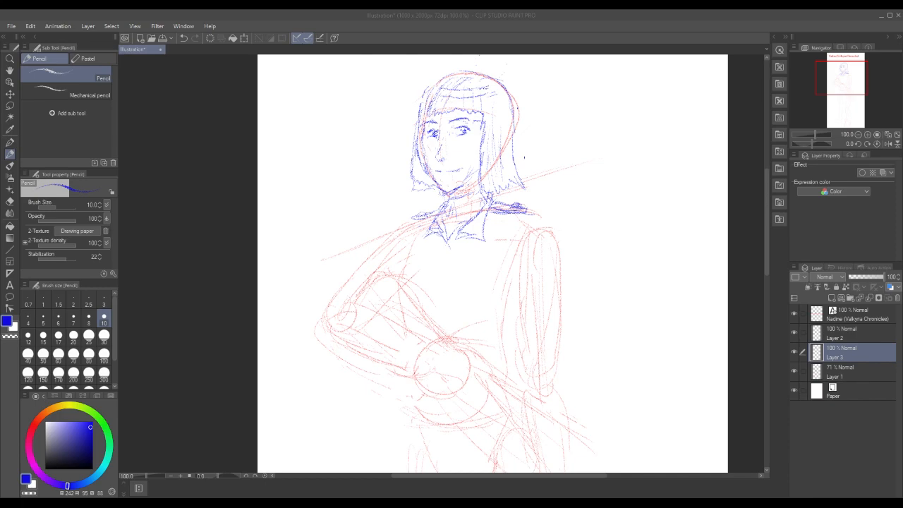
# Draw a rounded blue chest panel on the straight-arm side, with an inner border and a V-shaped mark inside
pyautogui.moveTo(466, 239); pyautogui.dragTo(462, 266)
pyautogui.rightClick(463, 268)
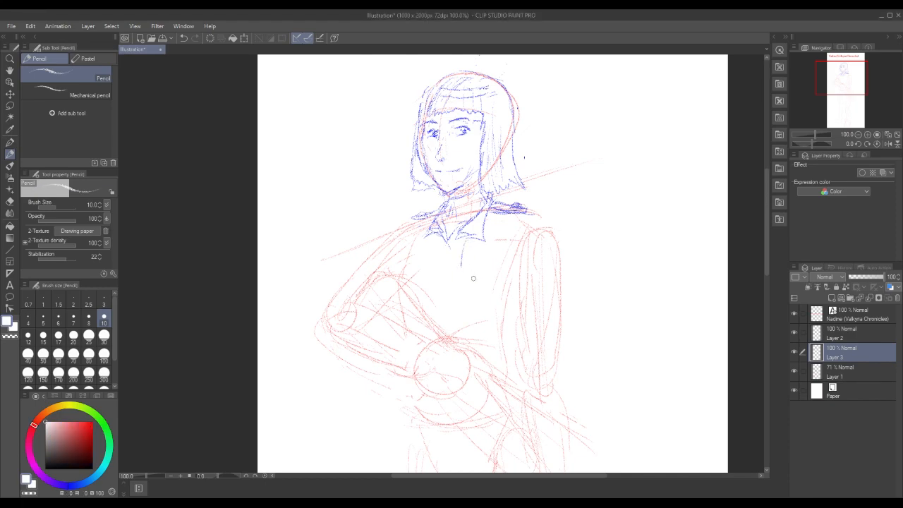
pyautogui.click(75, 486)
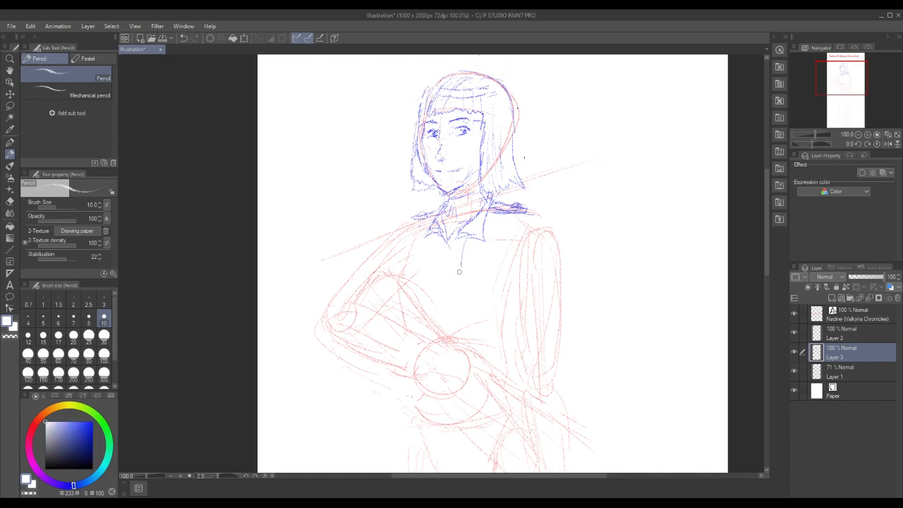
pyautogui.click(91, 428)
pyautogui.moveTo(466, 239)
pyautogui.mouseDown()
pyautogui.moveTo(462, 276)
pyautogui.moveTo(504, 278)
pyautogui.moveTo(526, 216)
pyautogui.moveTo(499, 273)
pyautogui.mouseUp()
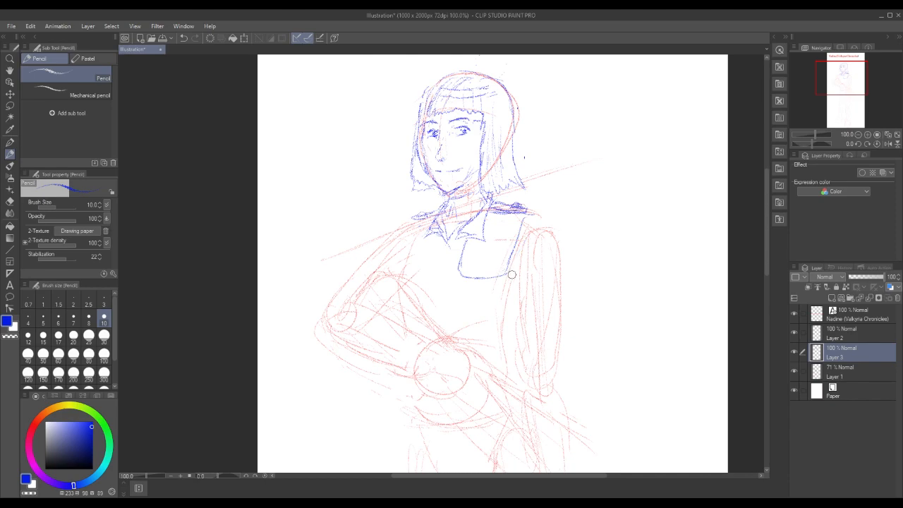
pyautogui.moveTo(470, 237)
pyautogui.mouseDown()
pyautogui.moveTo(460, 274)
pyautogui.moveTo(497, 270)
pyautogui.moveTo(520, 219)
pyautogui.moveTo(507, 263)
pyautogui.moveTo(470, 250)
pyautogui.moveTo(479, 241)
pyautogui.moveTo(479, 265)
pyautogui.moveTo(487, 262)
pyautogui.moveTo(504, 238)
pyautogui.moveTo(484, 221)
pyautogui.mouseUp()
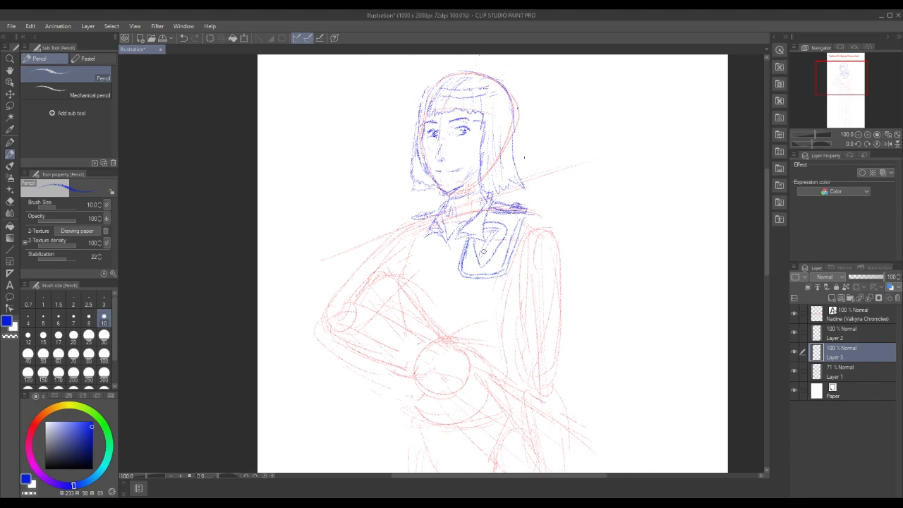
# Draw the narrower matching chest panel on the bent-arm side, running from the shoulder strap down the chest
pyautogui.moveTo(407, 223); pyautogui.dragTo(386, 256)
pyautogui.moveTo(387, 257)
pyautogui.mouseDown()
pyautogui.moveTo(385, 275)
pyautogui.moveTo(416, 284)
pyautogui.moveTo(436, 241)
pyautogui.mouseUp()
pyautogui.moveTo(416, 272); pyautogui.dragTo(390, 257)
pyautogui.moveTo(410, 221)
pyautogui.mouseDown()
pyautogui.moveTo(388, 257)
pyautogui.moveTo(412, 265)
pyautogui.mouseUp()
pyautogui.moveTo(427, 235)
pyautogui.mouseDown()
pyautogui.moveTo(416, 262)
pyautogui.moveTo(400, 260)
pyautogui.mouseUp()
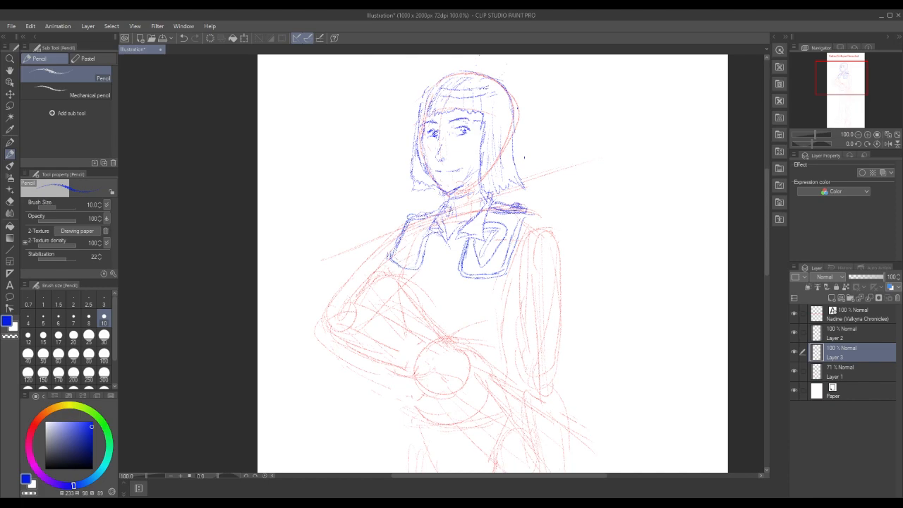
# Add the jacket's front opening lines below the collar and an inner border on the bent-arm side's chest panel
pyautogui.moveTo(463, 227)
pyautogui.mouseDown()
pyautogui.moveTo(463, 249)
pyautogui.moveTo(452, 239)
pyautogui.moveTo(442, 262)
pyautogui.mouseUp()
pyautogui.moveTo(452, 238); pyautogui.dragTo(450, 270)
pyautogui.moveTo(446, 195)
pyautogui.mouseDown()
pyautogui.moveTo(426, 216)
pyautogui.moveTo(438, 222)
pyautogui.moveTo(425, 238)
pyautogui.moveTo(448, 235)
pyautogui.mouseUp()
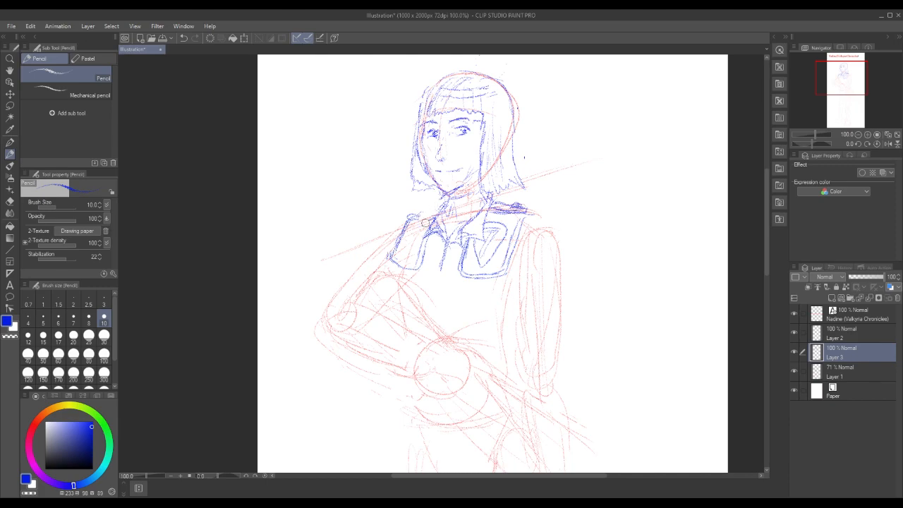
pyautogui.moveTo(424, 223)
pyautogui.mouseDown()
pyautogui.moveTo(437, 206)
pyautogui.moveTo(417, 231)
pyautogui.moveTo(427, 237)
pyautogui.moveTo(428, 212)
pyautogui.mouseUp()
pyautogui.moveTo(397, 243)
pyautogui.mouseDown()
pyautogui.moveTo(394, 268)
pyautogui.moveTo(416, 266)
pyautogui.moveTo(422, 246)
pyautogui.moveTo(417, 269)
pyautogui.moveTo(406, 243)
pyautogui.moveTo(411, 226)
pyautogui.moveTo(424, 227)
pyautogui.moveTo(410, 257)
pyautogui.moveTo(403, 238)
pyautogui.mouseUp()
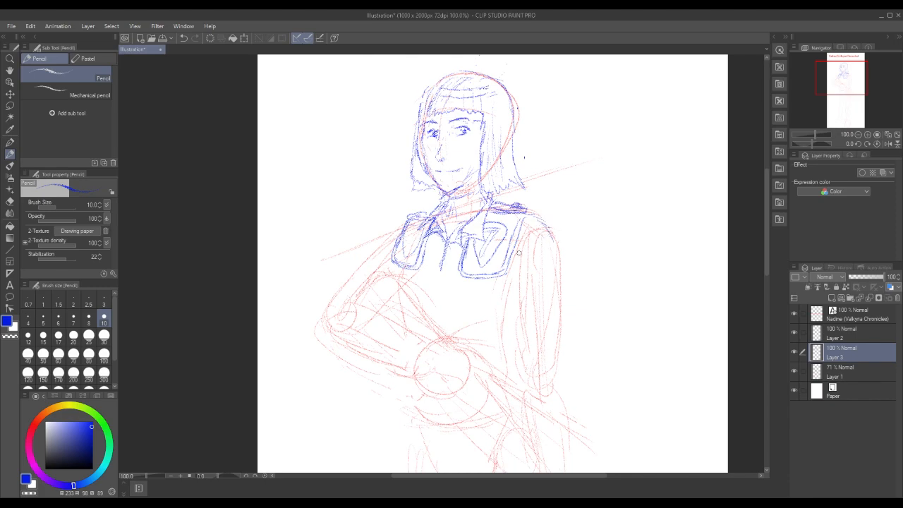
# Outline the shoulder and both edges of the straight arm's upper part in blue over the red sketch
pyautogui.moveTo(522, 252); pyautogui.dragTo(517, 323)
pyautogui.moveTo(536, 230)
pyautogui.mouseDown()
pyautogui.moveTo(558, 284)
pyautogui.moveTo(554, 322)
pyautogui.mouseUp()
pyautogui.moveTo(555, 249); pyautogui.dragTo(557, 271)
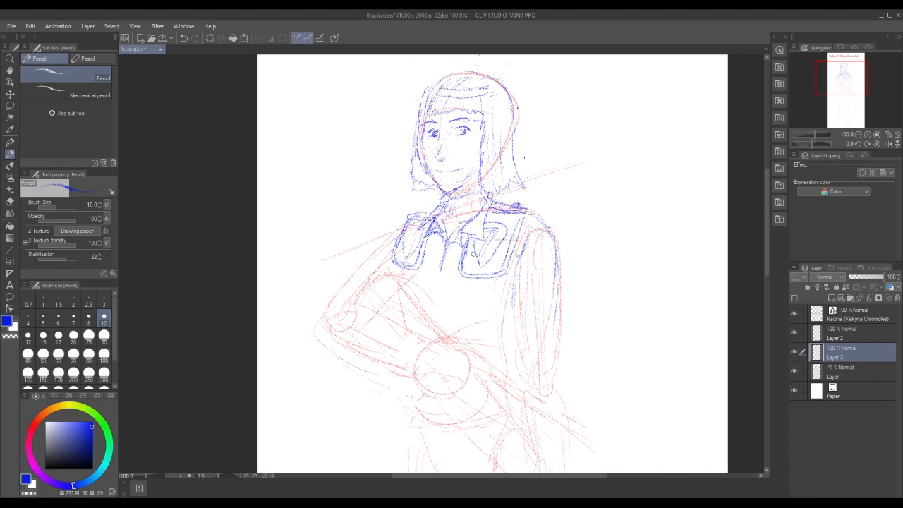
pyautogui.moveTo(768, 226); pyautogui.dragTo(765, 243)
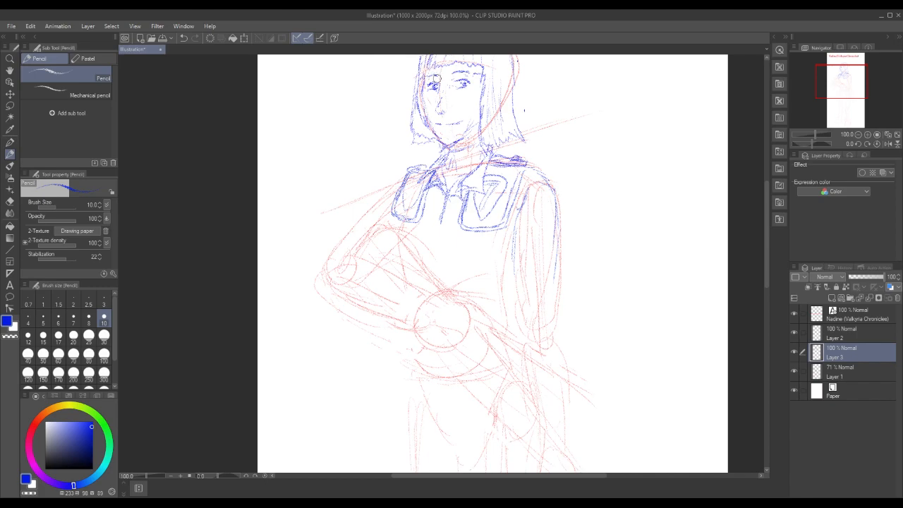
pyautogui.moveTo(767, 221); pyautogui.dragTo(764, 229)
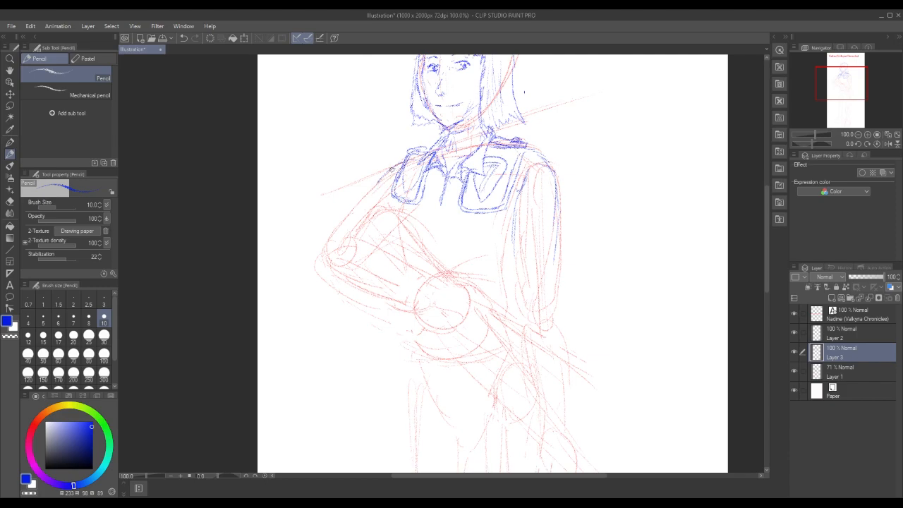
# Outline the bent arm's upper part in blue and round its elbow into the start of the forearm's lower edge
pyautogui.moveTo(390, 171)
pyautogui.mouseDown()
pyautogui.moveTo(328, 245)
pyautogui.moveTo(390, 203)
pyautogui.moveTo(419, 243)
pyautogui.mouseUp()
pyautogui.rightClick(419, 244)
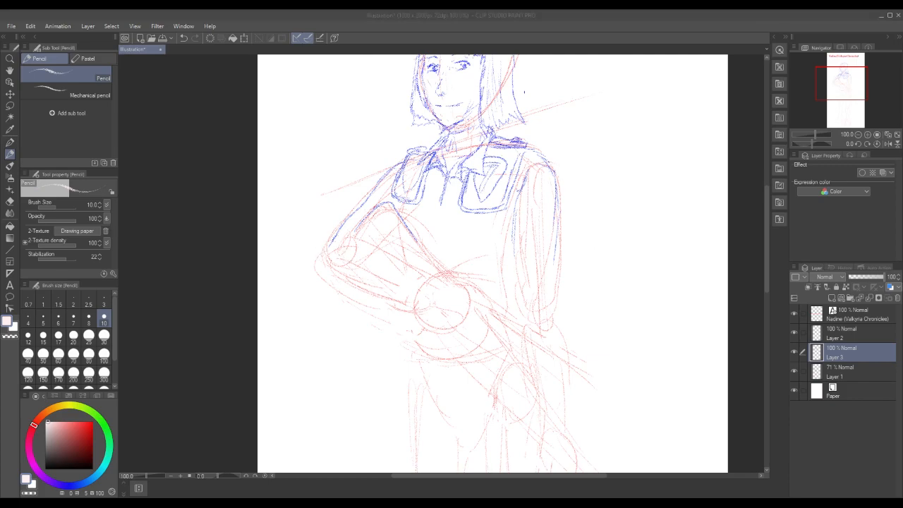
pyautogui.click(330, 241)
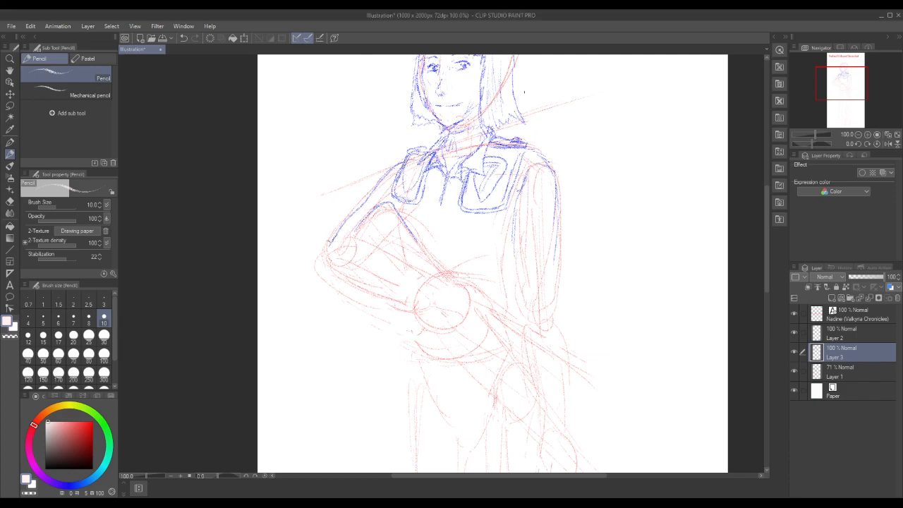
pyautogui.click(72, 487)
pyautogui.click(93, 424)
pyautogui.moveTo(336, 223)
pyautogui.mouseDown()
pyautogui.moveTo(317, 254)
pyautogui.moveTo(316, 273)
pyautogui.moveTo(352, 290)
pyautogui.mouseUp()
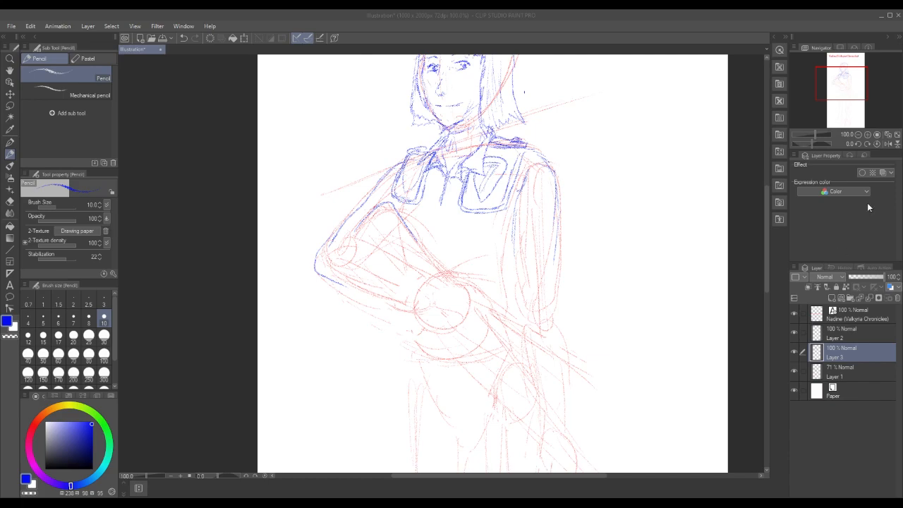
# Draw the bent arm's inner edge down to the waist, the forearm's upper edge and the start of the rifle's line
pyautogui.click(858, 134)
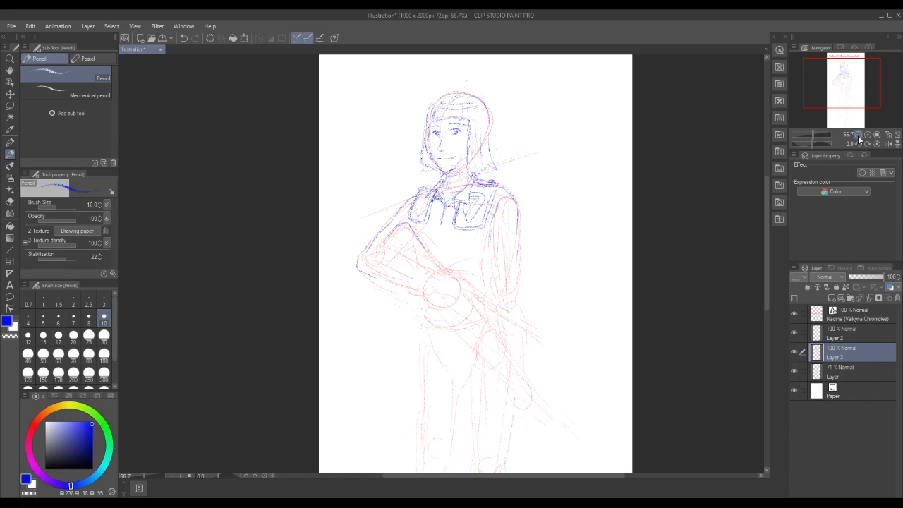
pyautogui.click(858, 134)
pyautogui.moveTo(766, 191); pyautogui.dragTo(758, 217)
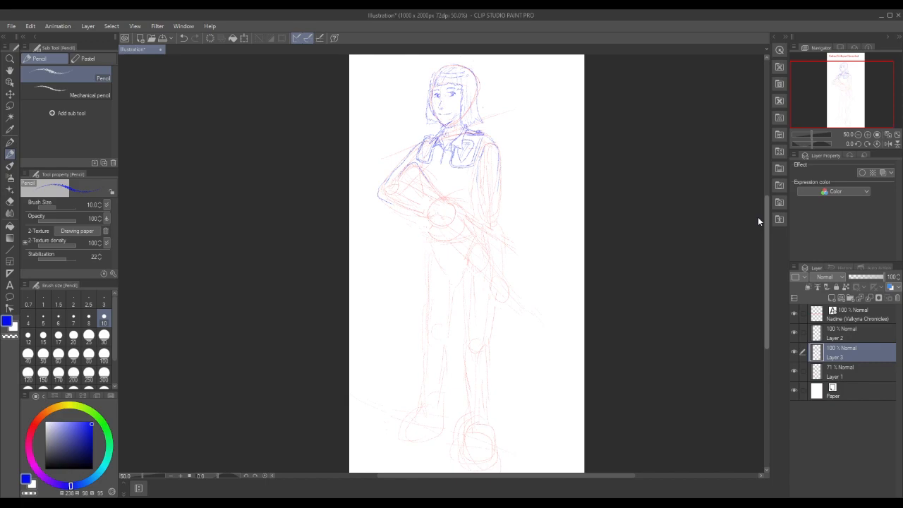
pyautogui.moveTo(758, 216); pyautogui.dragTo(758, 213)
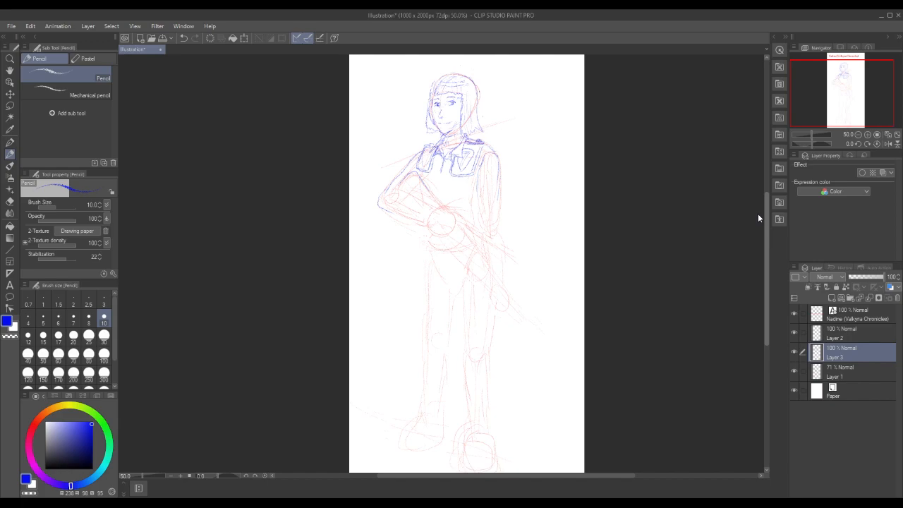
pyautogui.click(867, 135)
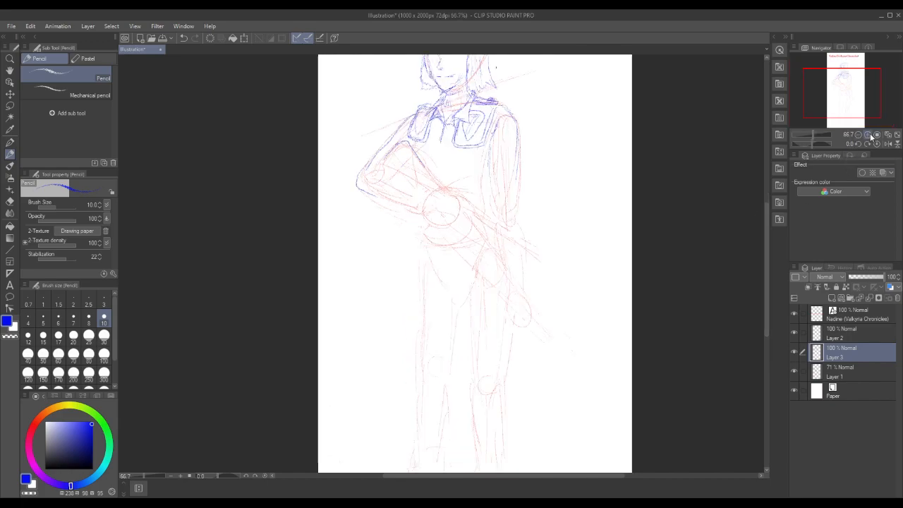
pyautogui.click(867, 134)
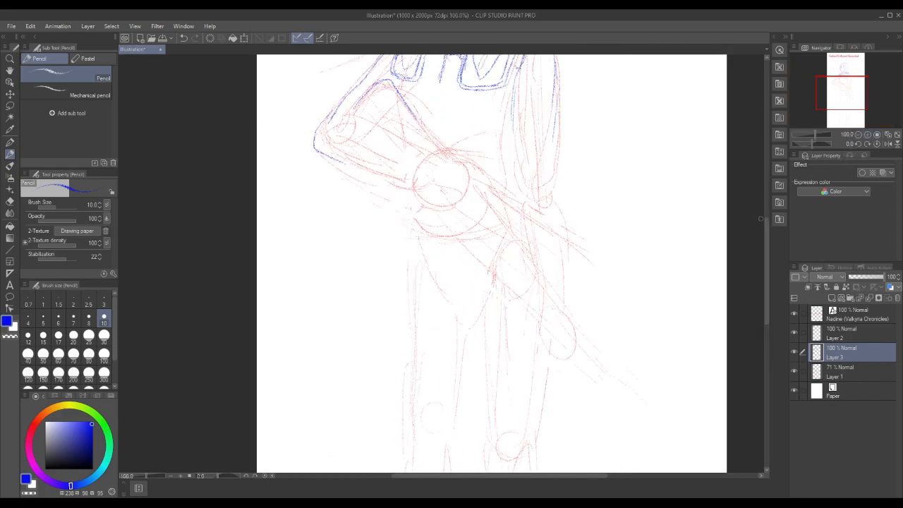
pyautogui.moveTo(767, 229); pyautogui.dragTo(767, 210)
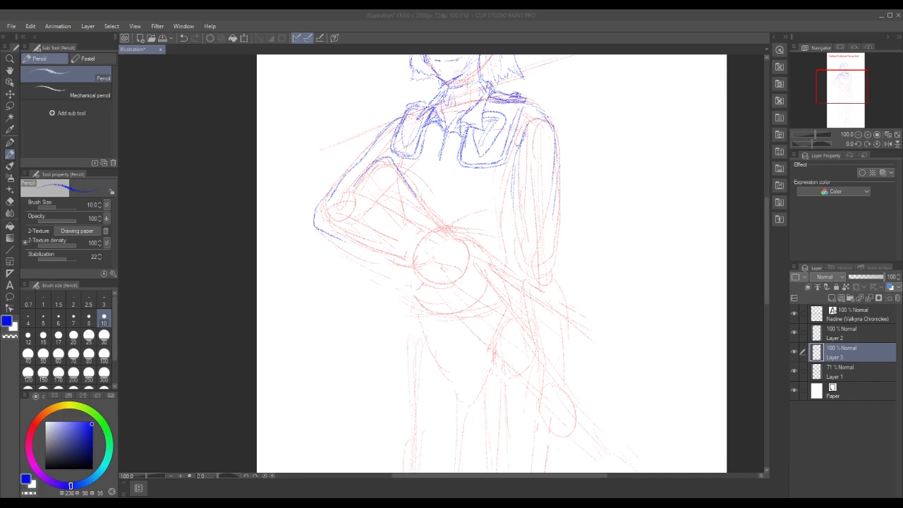
pyautogui.click(414, 192)
pyautogui.moveTo(410, 191); pyautogui.dragTo(469, 236)
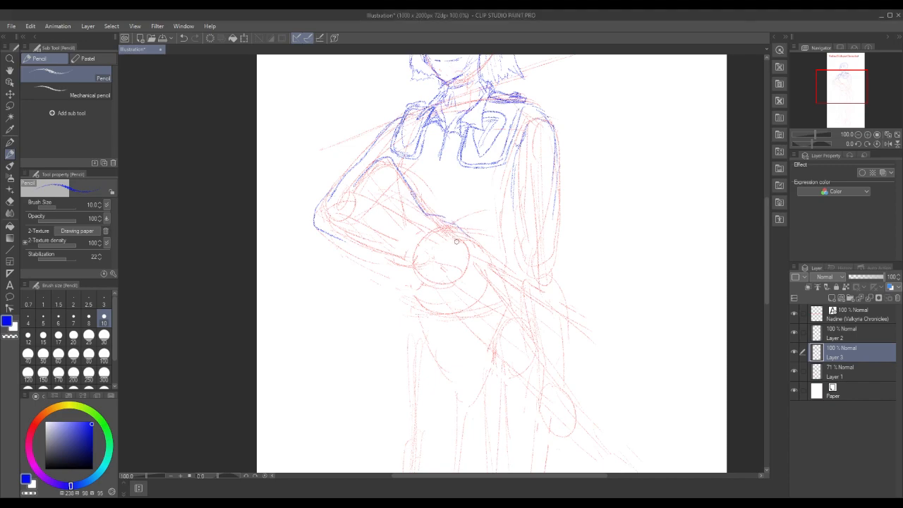
pyautogui.moveTo(425, 210)
pyautogui.mouseDown()
pyautogui.moveTo(473, 246)
pyautogui.moveTo(500, 285)
pyautogui.moveTo(466, 242)
pyautogui.moveTo(428, 217)
pyautogui.mouseUp()
pyautogui.moveTo(351, 193)
pyautogui.mouseDown()
pyautogui.moveTo(327, 191)
pyautogui.moveTo(377, 204)
pyautogui.mouseUp()
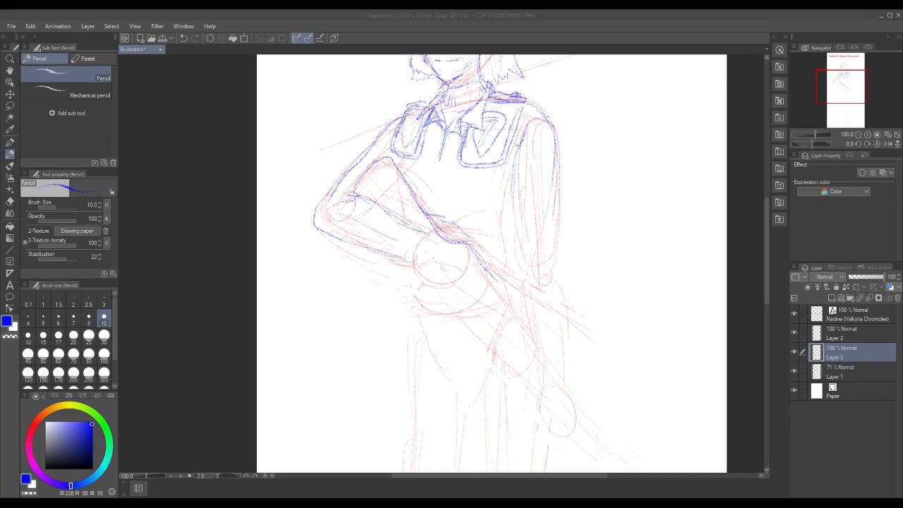
# Draw the bent arm's wide sleeve cuff and the hand's fingers around the rifle's rear end at the waist
pyautogui.moveTo(410, 219)
pyautogui.mouseDown()
pyautogui.moveTo(393, 240)
pyautogui.moveTo(397, 276)
pyautogui.moveTo(422, 265)
pyautogui.moveTo(430, 231)
pyautogui.moveTo(460, 238)
pyautogui.mouseUp()
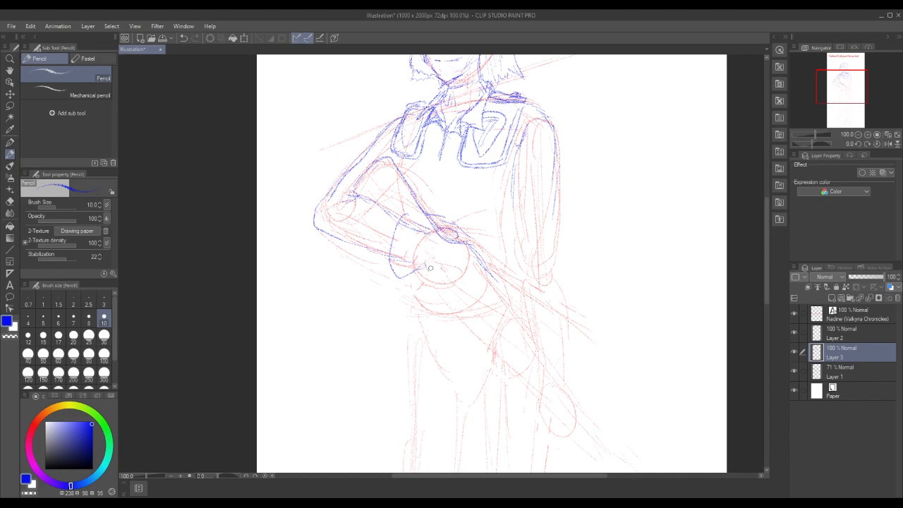
pyautogui.moveTo(425, 267)
pyautogui.mouseDown()
pyautogui.moveTo(421, 279)
pyautogui.moveTo(454, 285)
pyautogui.moveTo(456, 275)
pyautogui.moveTo(439, 267)
pyautogui.moveTo(454, 283)
pyautogui.mouseUp()
pyautogui.moveTo(471, 254); pyautogui.dragTo(498, 282)
pyautogui.moveTo(432, 231)
pyautogui.mouseDown()
pyautogui.moveTo(463, 235)
pyautogui.moveTo(466, 242)
pyautogui.moveTo(433, 230)
pyautogui.moveTo(460, 270)
pyautogui.mouseUp()
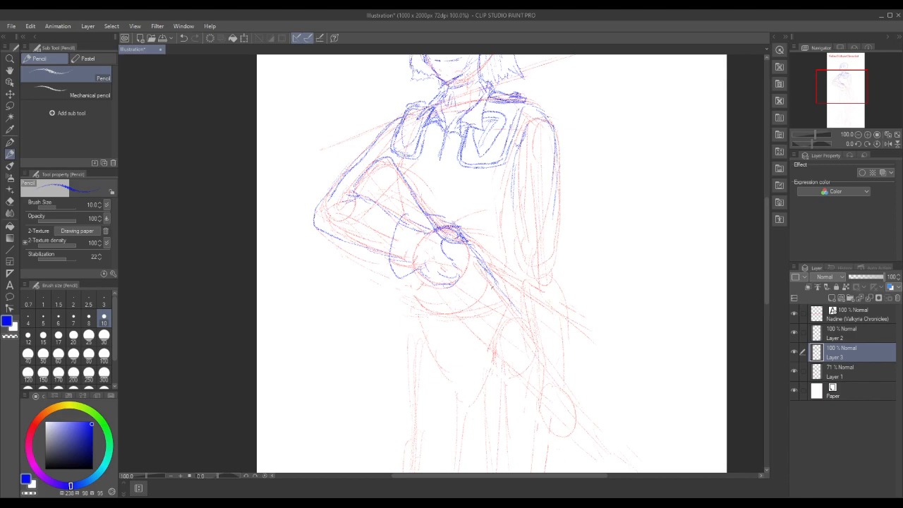
# Draw the rifle's two long edges running diagonally from the waist hand down past the hip
pyautogui.moveTo(455, 303); pyautogui.dragTo(494, 341)
pyautogui.moveTo(495, 281); pyautogui.dragTo(542, 350)
pyautogui.moveTo(476, 334); pyautogui.dragTo(511, 367)
pyautogui.moveTo(445, 288); pyautogui.dragTo(537, 397)
pyautogui.moveTo(473, 247); pyautogui.dragTo(565, 379)
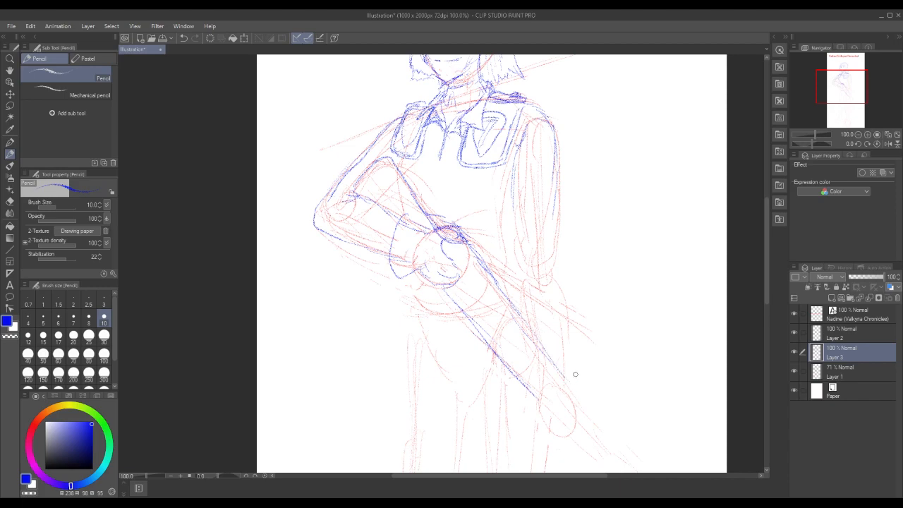
# Strengthen both edges of the straight arm down to the elbow and mark the torso's side beside it
pyautogui.moveTo(552, 210); pyautogui.dragTo(562, 271)
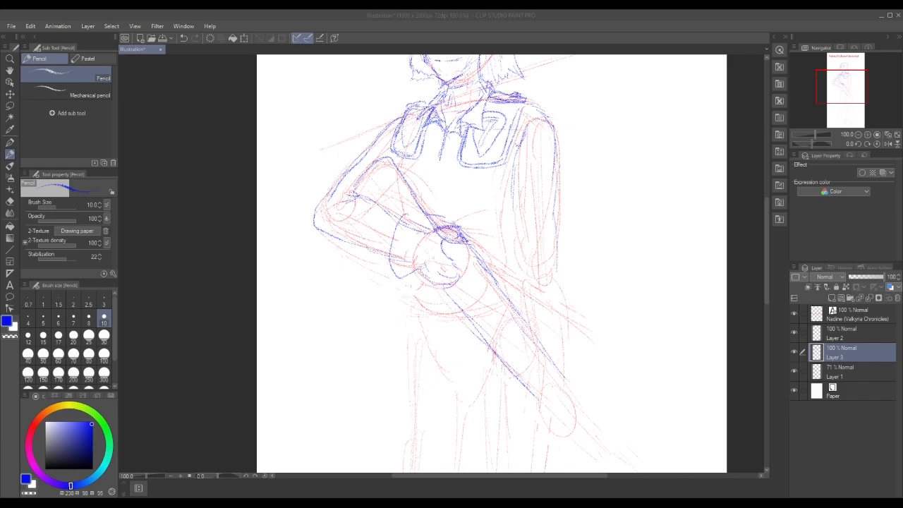
pyautogui.click(519, 153)
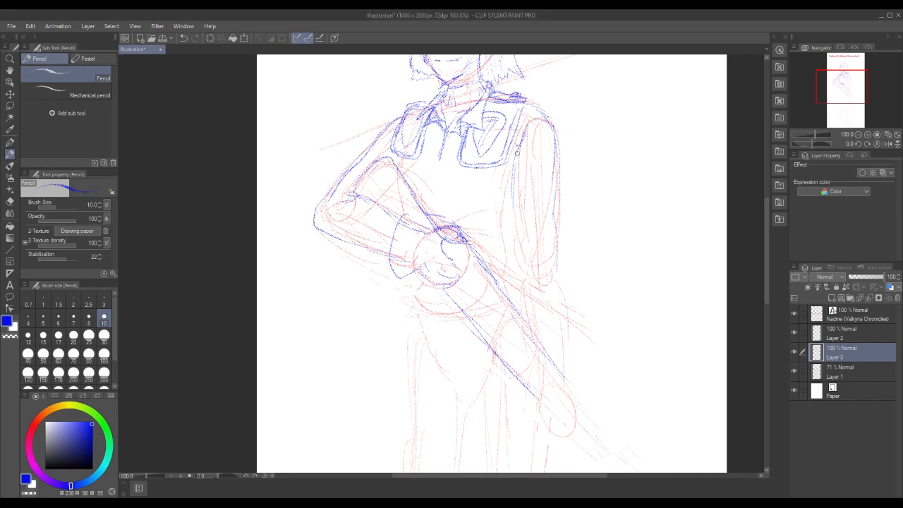
pyautogui.moveTo(519, 155); pyautogui.dragTo(522, 227)
pyautogui.moveTo(554, 197); pyautogui.dragTo(560, 266)
pyautogui.moveTo(508, 192); pyautogui.dragTo(515, 267)
pyautogui.moveTo(520, 224); pyautogui.dragTo(525, 254)
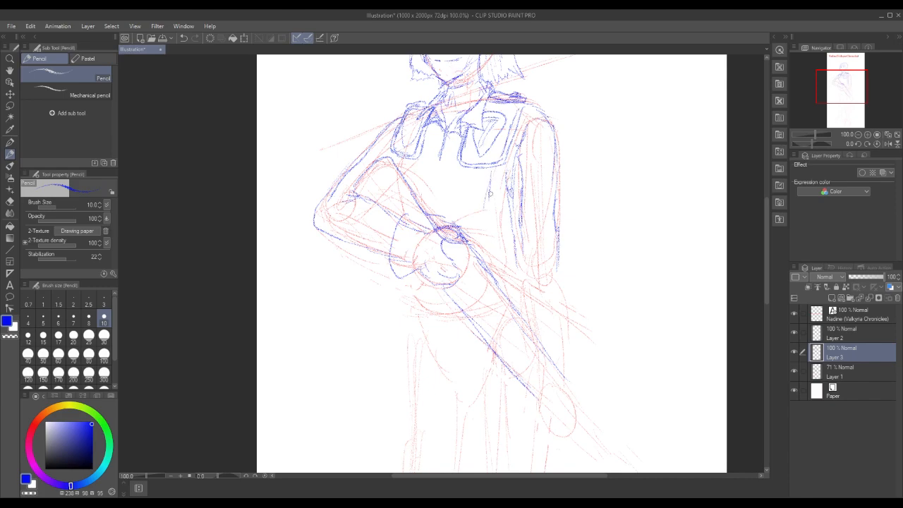
pyautogui.moveTo(558, 229); pyautogui.dragTo(557, 175)
# Detail the rifle's body beside the waist hand and outline the straight arm's forearm down to the rifle
pyautogui.moveTo(459, 244)
pyautogui.mouseDown()
pyautogui.moveTo(475, 232)
pyautogui.moveTo(485, 261)
pyautogui.moveTo(466, 258)
pyautogui.moveTo(492, 288)
pyautogui.moveTo(483, 260)
pyautogui.moveTo(495, 283)
pyautogui.mouseUp()
pyautogui.moveTo(462, 252); pyautogui.dragTo(532, 333)
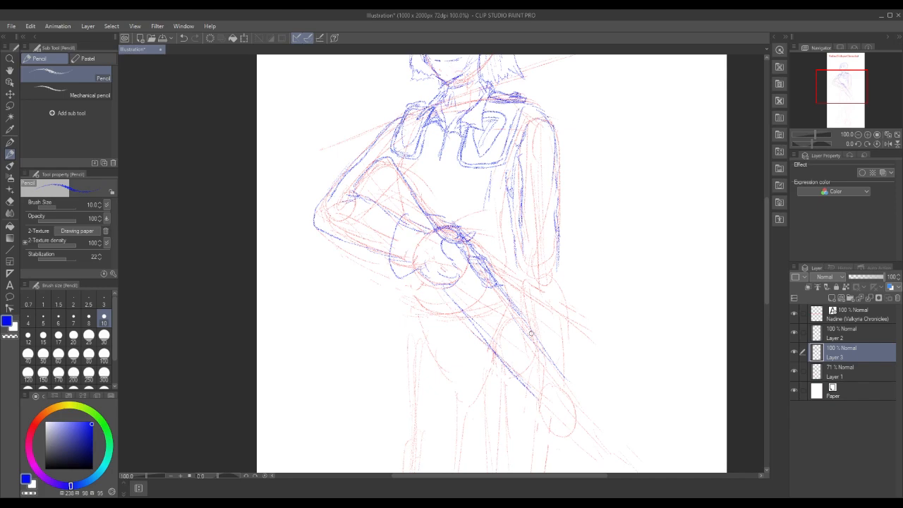
pyautogui.moveTo(558, 272); pyautogui.dragTo(563, 310)
pyautogui.moveTo(545, 274)
pyautogui.mouseDown()
pyautogui.moveTo(562, 272)
pyautogui.moveTo(560, 307)
pyautogui.mouseUp()
pyautogui.moveTo(515, 216)
pyautogui.mouseDown()
pyautogui.moveTo(526, 279)
pyautogui.moveTo(556, 276)
pyautogui.mouseUp()
pyautogui.moveTo(561, 320)
pyautogui.mouseDown()
pyautogui.moveTo(571, 374)
pyautogui.moveTo(540, 339)
pyautogui.mouseUp()
pyautogui.moveTo(517, 263); pyautogui.dragTo(527, 318)
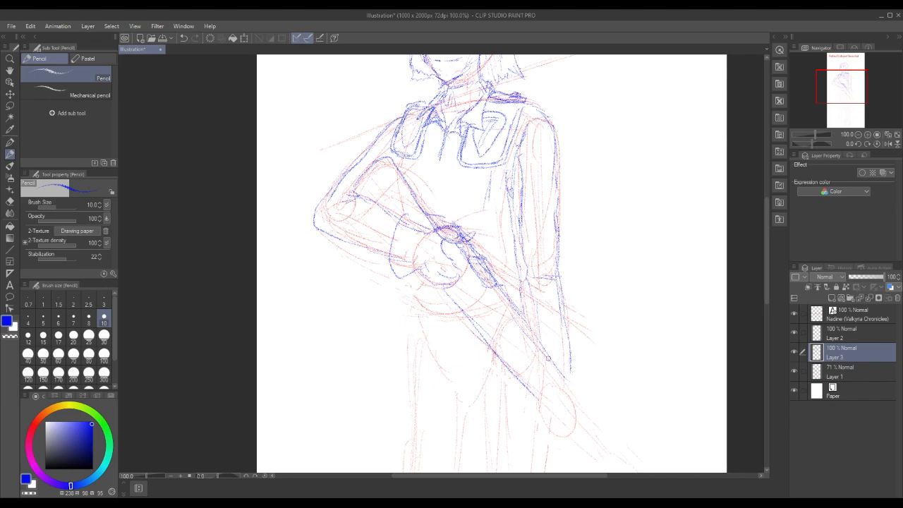
# Draw the straight arm's cuff and its hand with curled fingers gripping the rifle
pyautogui.moveTo(554, 365)
pyautogui.mouseDown()
pyautogui.moveTo(558, 399)
pyautogui.moveTo(551, 385)
pyautogui.moveTo(568, 397)
pyautogui.moveTo(562, 411)
pyautogui.moveTo(569, 399)
pyautogui.moveTo(570, 425)
pyautogui.moveTo(582, 417)
pyautogui.moveTo(538, 401)
pyautogui.moveTo(536, 413)
pyautogui.moveTo(559, 431)
pyautogui.mouseUp()
pyautogui.moveTo(566, 355)
pyautogui.mouseDown()
pyautogui.moveTo(585, 380)
pyautogui.moveTo(575, 396)
pyautogui.moveTo(576, 367)
pyautogui.moveTo(576, 389)
pyautogui.moveTo(570, 364)
pyautogui.moveTo(568, 378)
pyautogui.mouseUp()
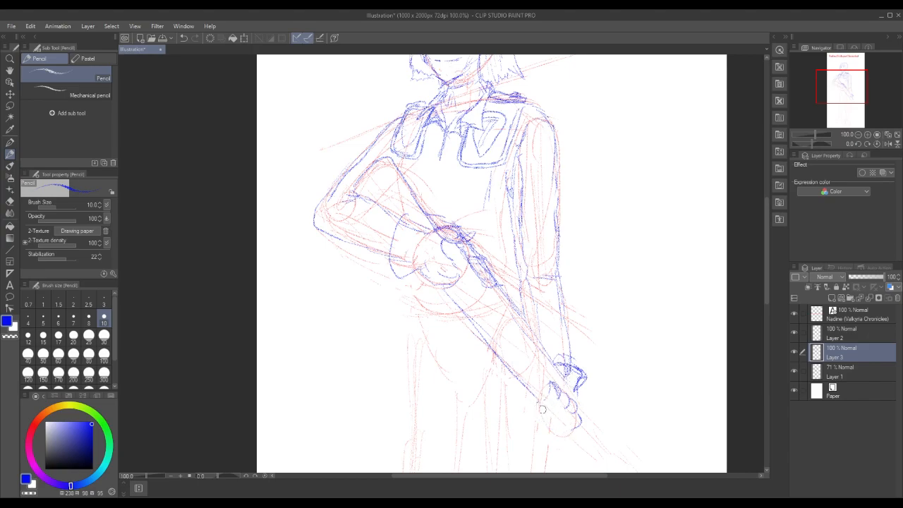
pyautogui.moveTo(531, 399)
pyautogui.mouseDown()
pyautogui.moveTo(540, 392)
pyautogui.moveTo(532, 408)
pyautogui.moveTo(552, 408)
pyautogui.moveTo(550, 420)
pyautogui.moveTo(561, 407)
pyautogui.moveTo(549, 395)
pyautogui.moveTo(561, 392)
pyautogui.moveTo(553, 383)
pyautogui.moveTo(549, 390)
pyautogui.mouseUp()
pyautogui.moveTo(541, 421)
pyautogui.mouseDown()
pyautogui.moveTo(570, 408)
pyautogui.moveTo(550, 428)
pyautogui.moveTo(554, 437)
pyautogui.moveTo(575, 422)
pyautogui.mouseUp()
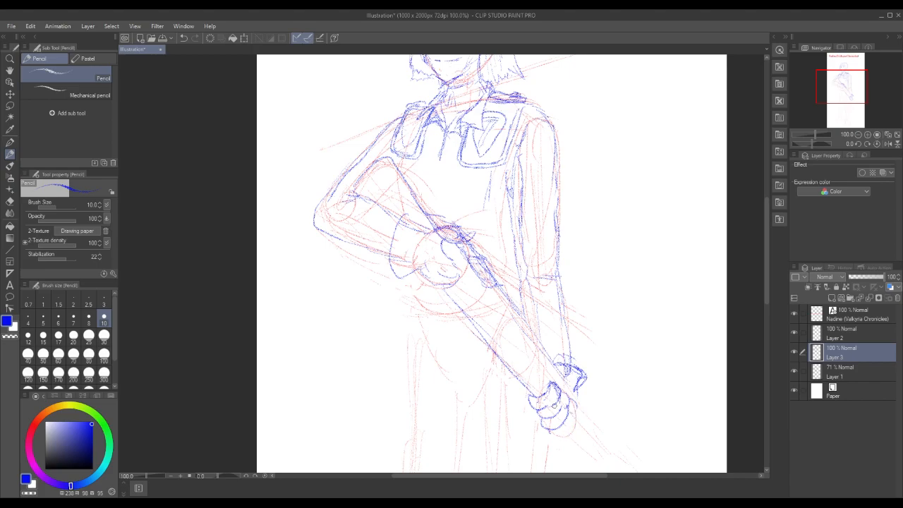
pyautogui.moveTo(555, 402)
pyautogui.mouseDown()
pyautogui.moveTo(551, 383)
pyautogui.moveTo(544, 387)
pyautogui.moveTo(561, 406)
pyautogui.moveTo(562, 391)
pyautogui.moveTo(554, 427)
pyautogui.moveTo(569, 408)
pyautogui.moveTo(563, 398)
pyautogui.moveTo(557, 431)
pyautogui.moveTo(573, 409)
pyautogui.mouseUp()
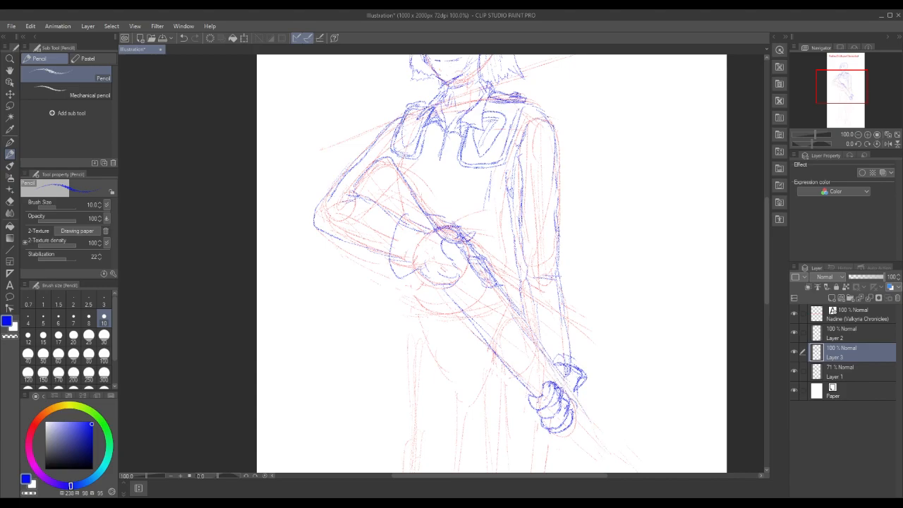
# Draw the rifle's blue barrel edges beyond the lower hand, ending in a front sight and a small round muzzle
pyautogui.moveTo(767, 292); pyautogui.dragTo(767, 346)
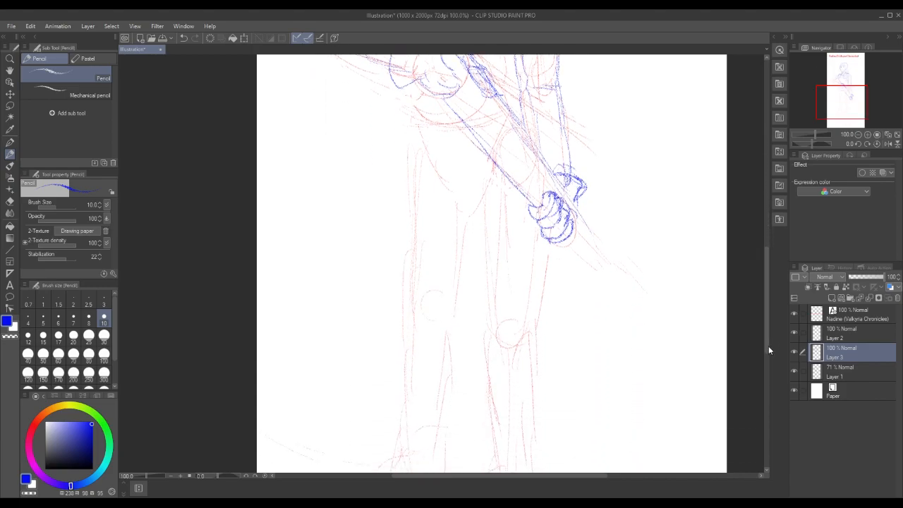
pyautogui.moveTo(584, 220); pyautogui.dragTo(607, 252)
pyautogui.rightClick(564, 242)
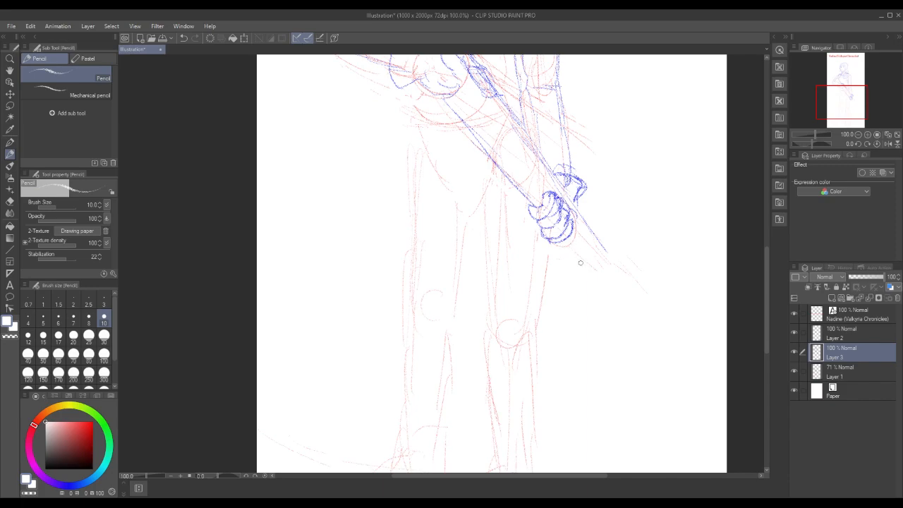
pyautogui.click(71, 486)
pyautogui.click(92, 424)
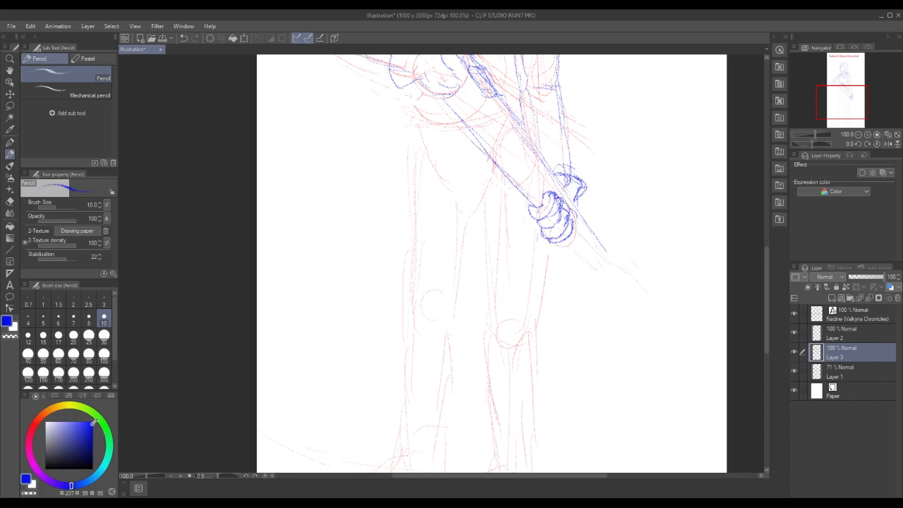
pyautogui.moveTo(563, 244); pyautogui.dragTo(596, 272)
pyautogui.moveTo(591, 236); pyautogui.dragTo(619, 278)
pyautogui.moveTo(565, 245); pyautogui.dragTo(618, 296)
pyautogui.moveTo(597, 237)
pyautogui.mouseDown()
pyautogui.moveTo(633, 278)
pyautogui.moveTo(629, 306)
pyautogui.moveTo(649, 303)
pyautogui.moveTo(630, 310)
pyautogui.mouseUp()
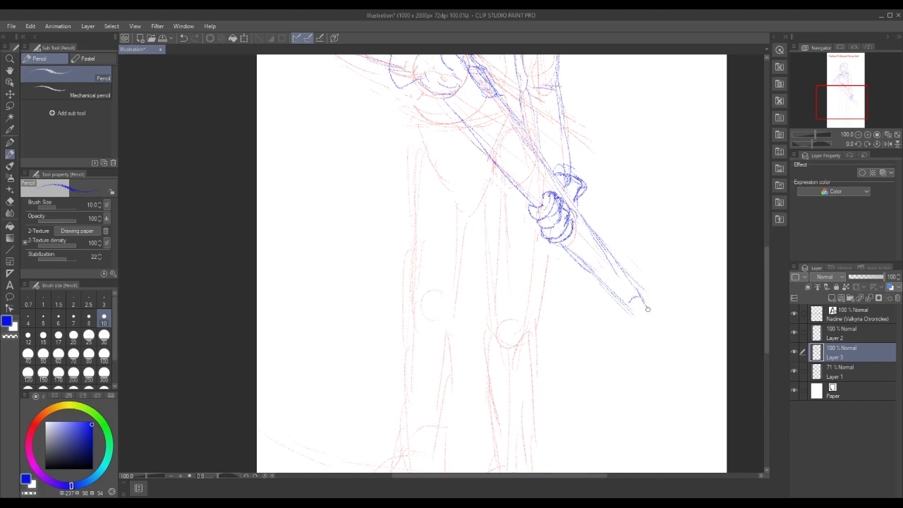
pyautogui.moveTo(630, 302); pyautogui.dragTo(633, 314)
pyautogui.moveTo(638, 293)
pyautogui.mouseDown()
pyautogui.moveTo(649, 288)
pyautogui.moveTo(645, 300)
pyautogui.moveTo(635, 289)
pyautogui.moveTo(650, 285)
pyautogui.moveTo(642, 294)
pyautogui.mouseUp()
pyautogui.moveTo(649, 316)
pyautogui.mouseDown()
pyautogui.moveTo(642, 321)
pyautogui.moveTo(650, 316)
pyautogui.moveTo(636, 312)
pyautogui.moveTo(642, 321)
pyautogui.mouseUp()
# Remove the straight arm's hand and cuff strokes from the rifle, keeping the barrel and muzzle
pyautogui.moveTo(765, 264)
pyautogui.mouseDown()
pyautogui.moveTo(755, 200)
pyautogui.moveTo(773, 225)
pyautogui.moveTo(769, 240)
pyautogui.mouseUp()
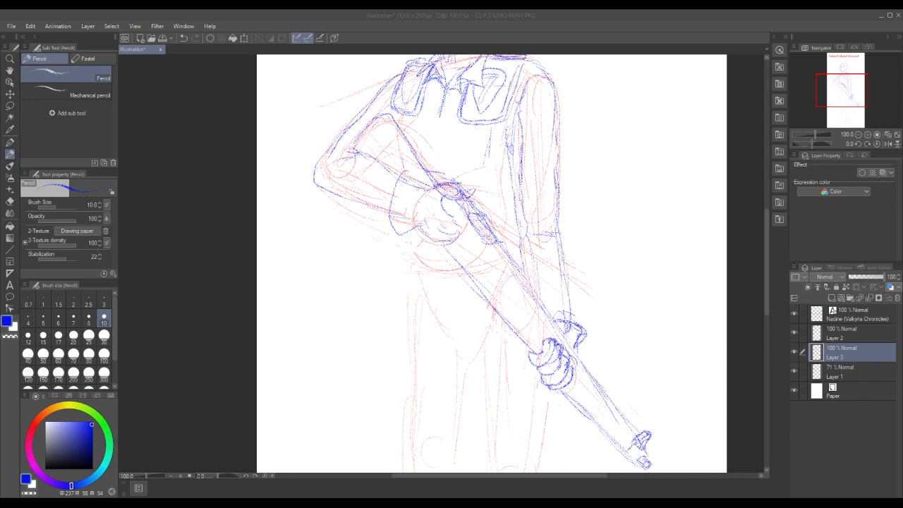
pyautogui.hotkey('ctrl', 'z')
pyautogui.hotkey('ctrl', 'z')
pyautogui.hotkey('ctrl', 'z')
pyautogui.hotkey('ctrl', 'z')
pyautogui.hotkey('ctrl', 'z')
pyautogui.hotkey('ctrl', 'z')
pyautogui.hotkey('ctrl', 'z')
pyautogui.hotkey('ctrl', 'z')
pyautogui.hotkey('ctrl', 'z')
pyautogui.hotkey('ctrl', 'z')
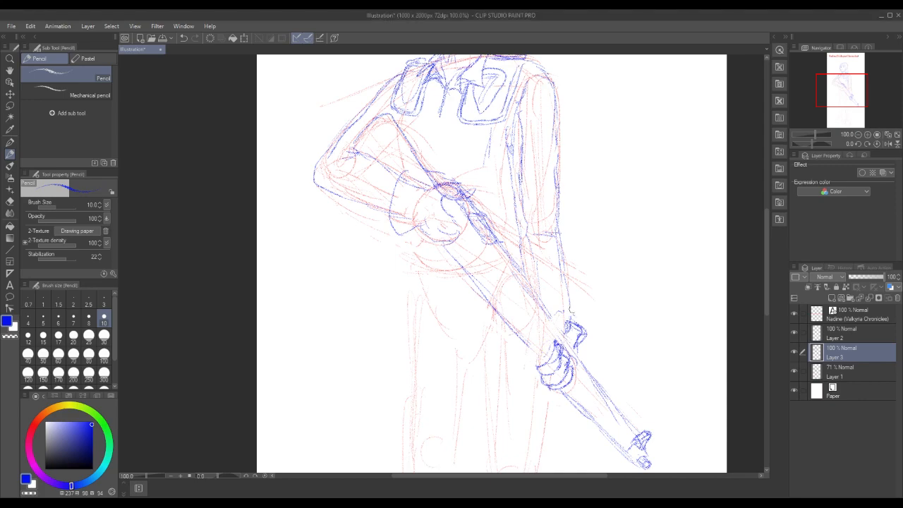
pyautogui.hotkey('ctrl', 'z')
pyautogui.hotkey('ctrl', 'z')
pyautogui.hotkey('ctrl', 'z')
pyautogui.hotkey('ctrl', 'z')
pyautogui.hotkey('ctrl', 'z')
pyautogui.hotkey('ctrl', 'z')
pyautogui.hotkey('ctrl', 'z')
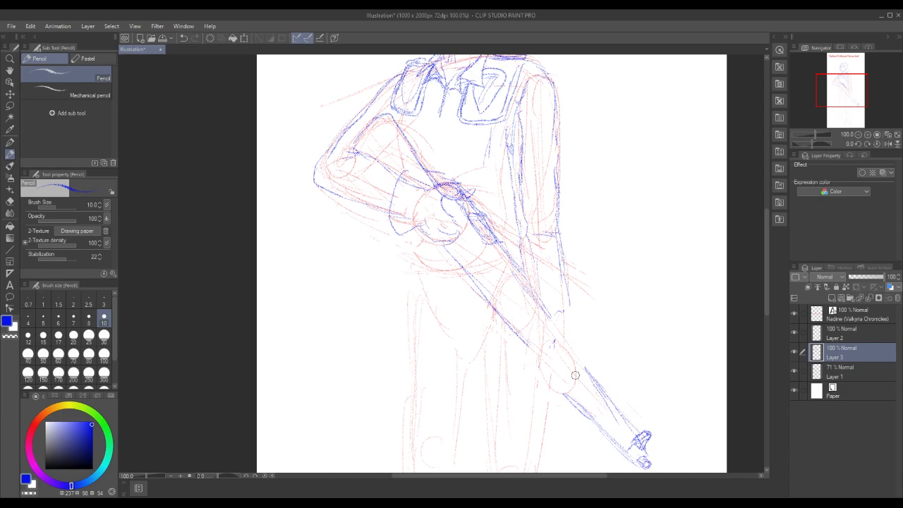
pyautogui.hotkey('ctrl', 'z')
pyautogui.hotkey('ctrl', 'z')
# Lasso the rifle from below the waist hand to the muzzle, rotate it slightly counterclockwise and shift it outward
pyautogui.press('m')
pyautogui.moveTo(437, 261)
pyautogui.mouseDown()
pyautogui.moveTo(523, 361)
pyautogui.moveTo(571, 443)
pyautogui.moveTo(631, 482)
pyautogui.moveTo(682, 450)
pyautogui.moveTo(670, 369)
pyautogui.moveTo(632, 304)
pyautogui.moveTo(539, 198)
pyautogui.moveTo(511, 174)
pyautogui.moveTo(487, 178)
pyautogui.moveTo(436, 211)
pyautogui.mouseUp()
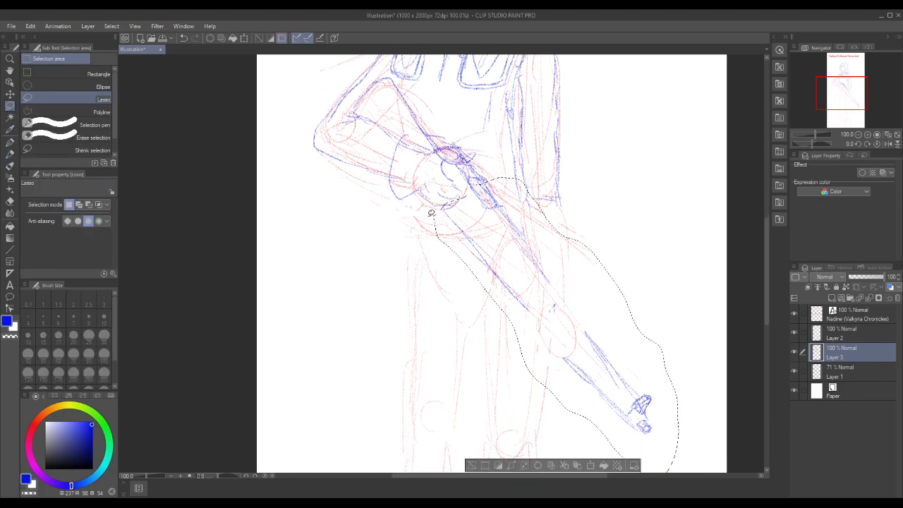
pyautogui.click(591, 465)
pyautogui.moveTo(701, 375); pyautogui.dragTo(708, 368)
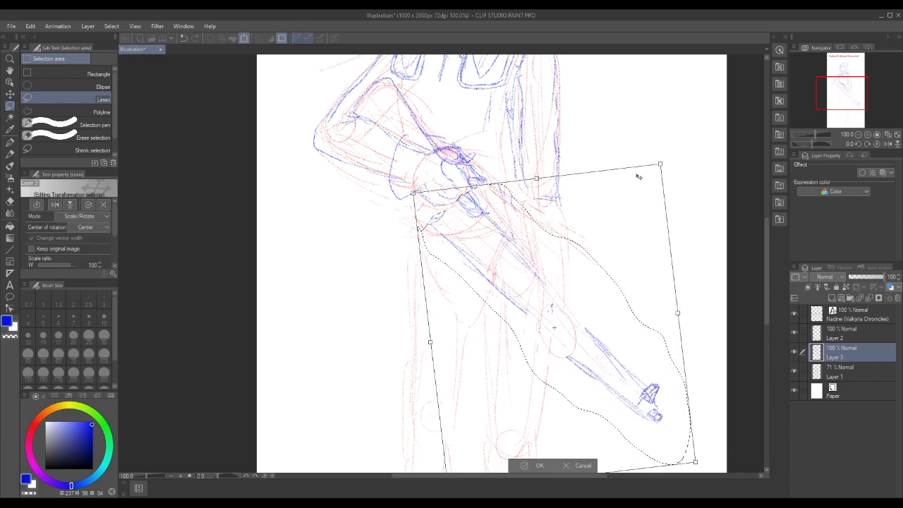
pyautogui.moveTo(645, 176); pyautogui.dragTo(655, 169)
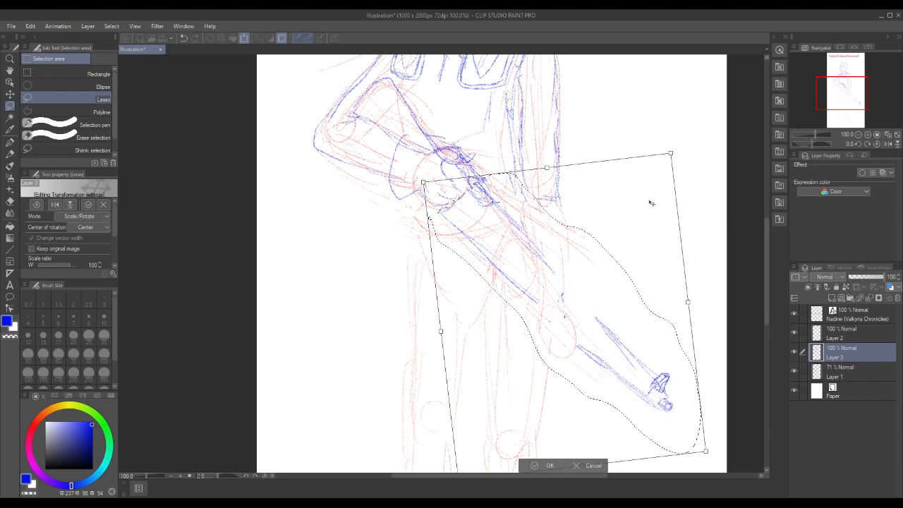
pyautogui.click(539, 466)
pyautogui.click(766, 330)
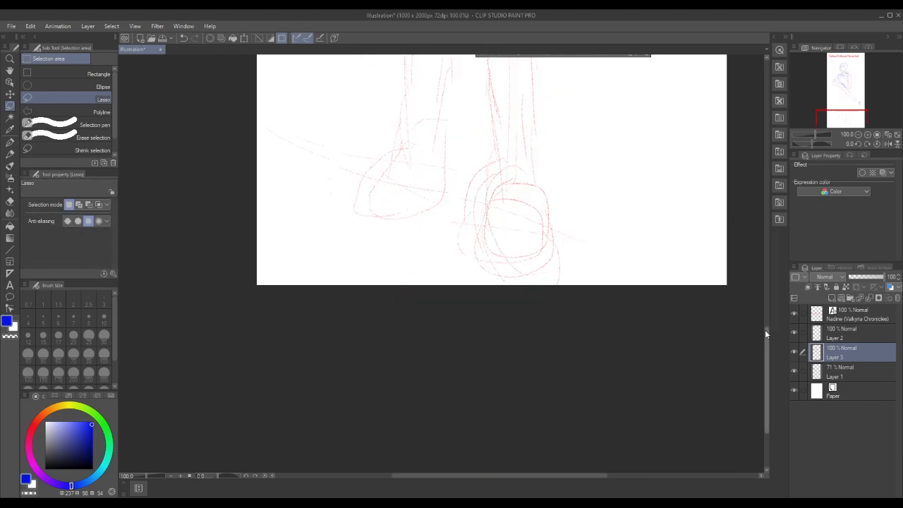
pyautogui.moveTo(768, 335); pyautogui.dragTo(778, 232)
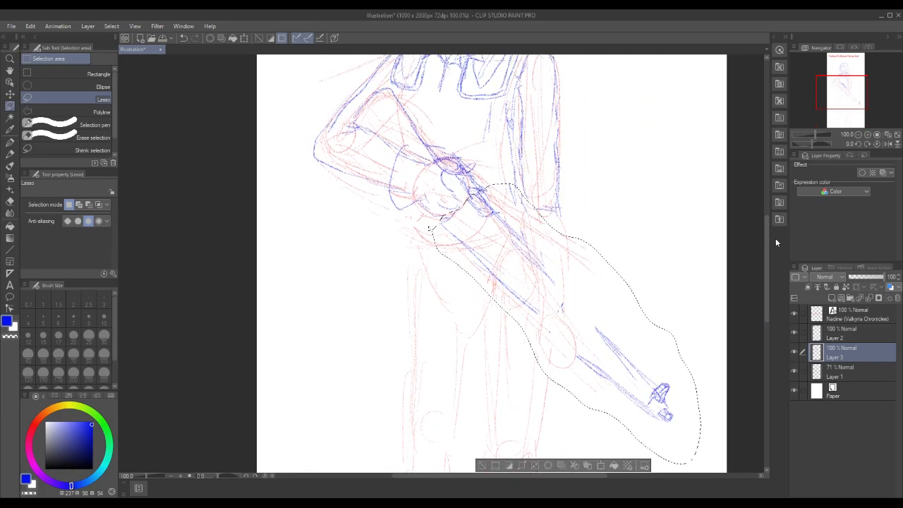
pyautogui.moveTo(770, 240); pyautogui.dragTo(768, 225)
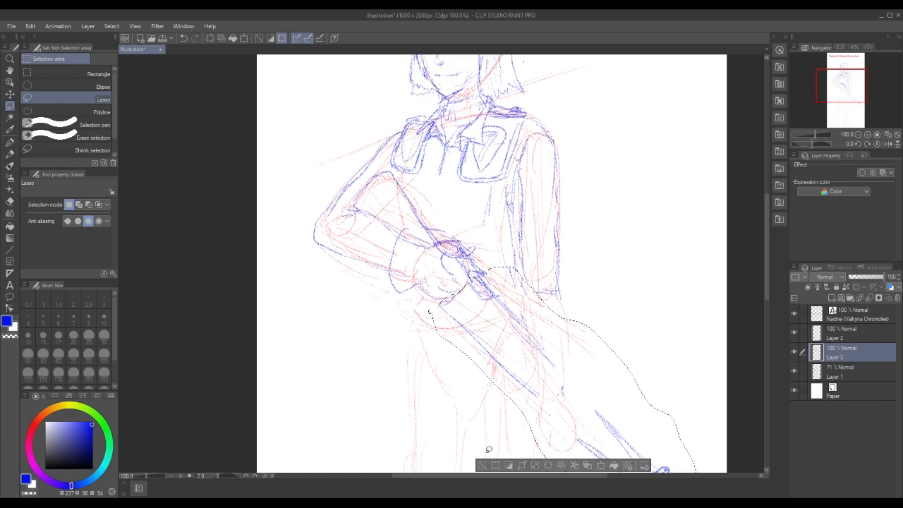
# Lasso the straight arm's sleeve on Layer 3, rotate it slightly counterclockwise and shift it outward from the torso
pyautogui.click(483, 465)
pyautogui.moveTo(537, 122)
pyautogui.mouseDown()
pyautogui.moveTo(573, 187)
pyautogui.moveTo(587, 255)
pyautogui.moveTo(575, 291)
pyautogui.moveTo(532, 292)
pyautogui.moveTo(513, 250)
pyautogui.moveTo(506, 204)
pyautogui.moveTo(535, 126)
pyautogui.mouseUp()
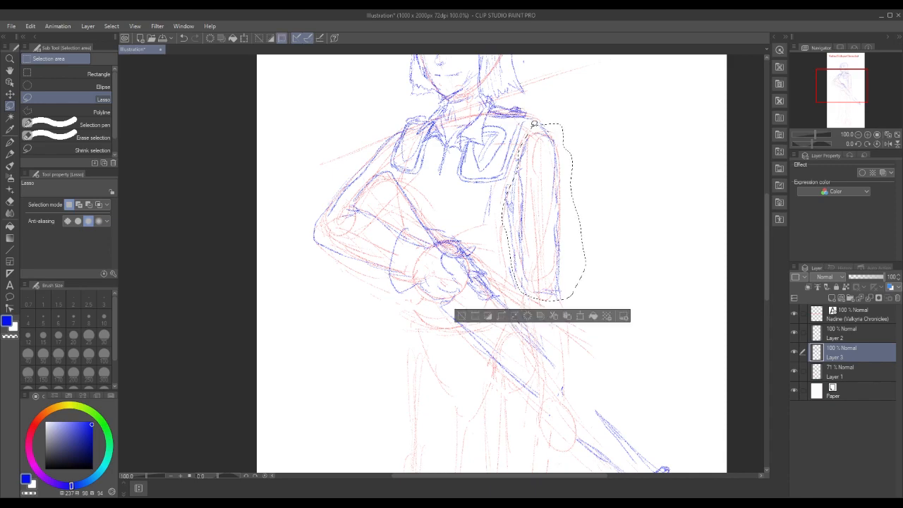
pyautogui.hotkey('ctrl', 't')
pyautogui.moveTo(595, 115)
pyautogui.mouseDown()
pyautogui.moveTo(591, 105)
pyautogui.moveTo(603, 127)
pyautogui.moveTo(586, 107)
pyautogui.mouseUp()
pyautogui.moveTo(539, 188); pyautogui.dragTo(552, 186)
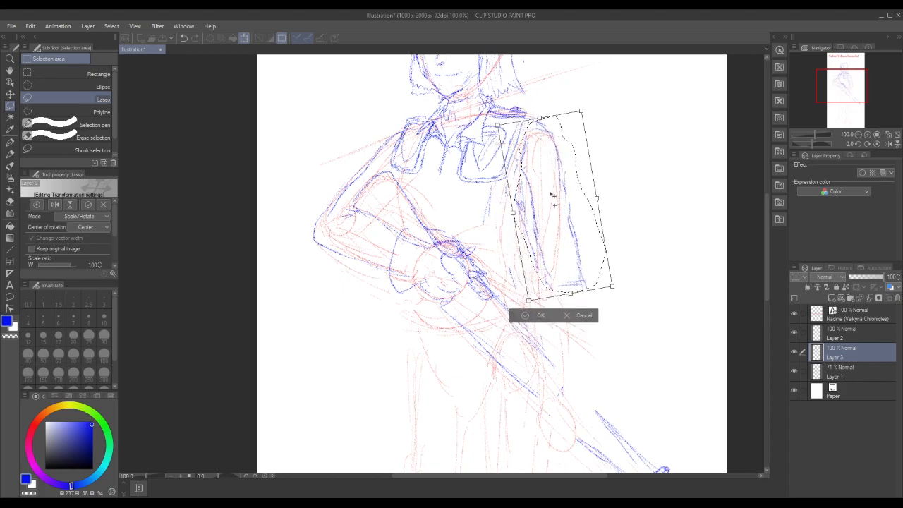
pyautogui.click(536, 317)
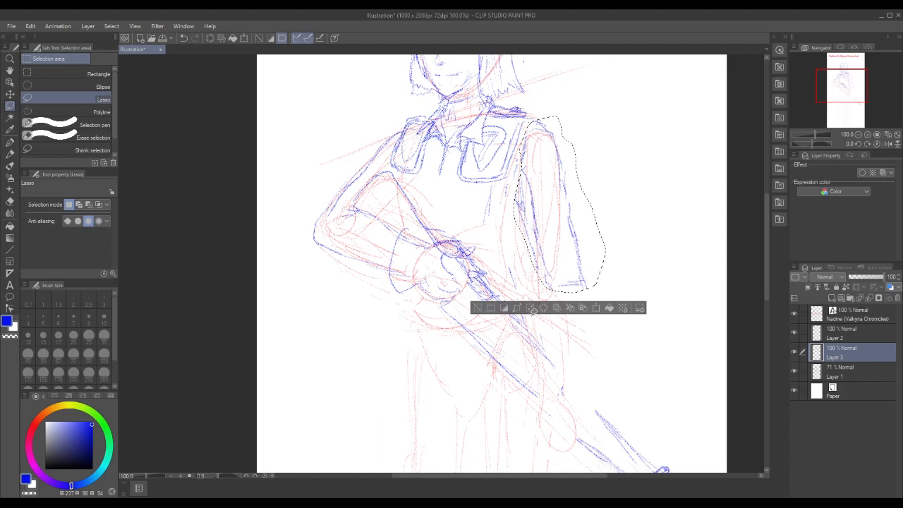
pyautogui.click(478, 308)
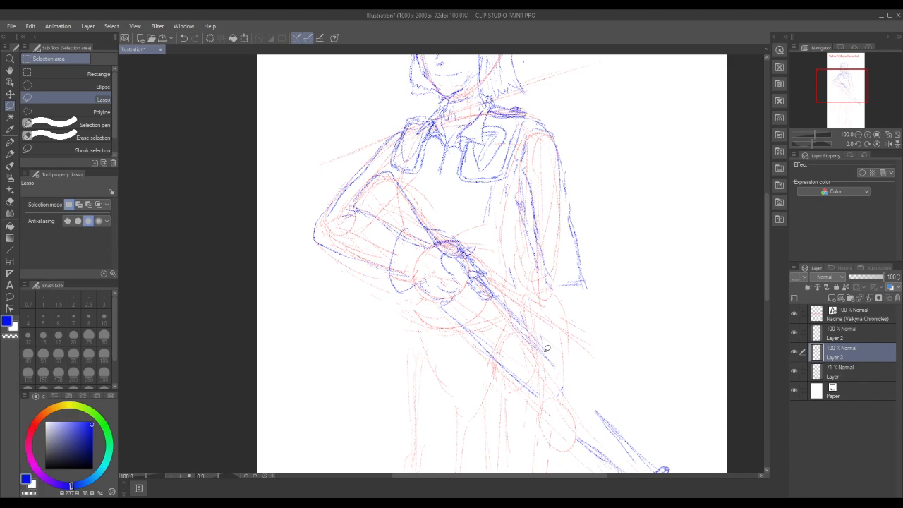
# Extend the rifle's barrel edges in blue pencil and draw the outer arm's forearm bending at the elbow toward the rifle
pyautogui.click(10, 155)
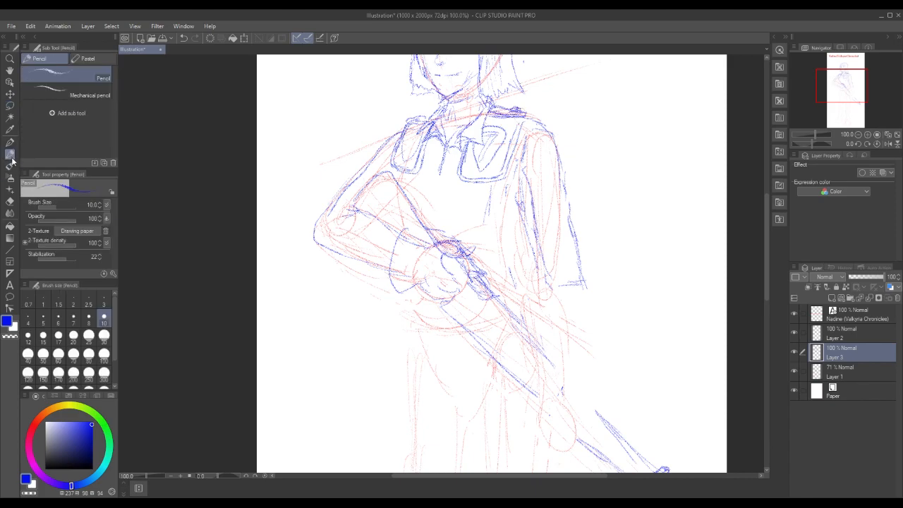
pyautogui.moveTo(549, 361); pyautogui.dragTo(598, 414)
pyautogui.moveTo(593, 300); pyautogui.dragTo(560, 346)
pyautogui.moveTo(549, 284); pyautogui.dragTo(530, 323)
pyautogui.moveTo(568, 332); pyautogui.dragTo(549, 348)
pyautogui.rightClick(550, 346)
pyautogui.moveTo(549, 302); pyautogui.dragTo(573, 298)
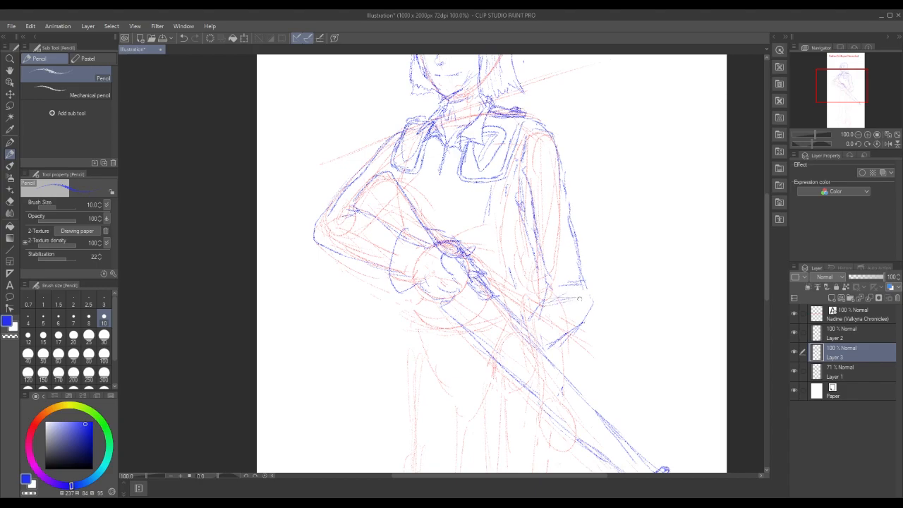
pyautogui.moveTo(537, 261); pyautogui.dragTo(547, 289)
pyautogui.moveTo(525, 240); pyautogui.dragTo(537, 272)
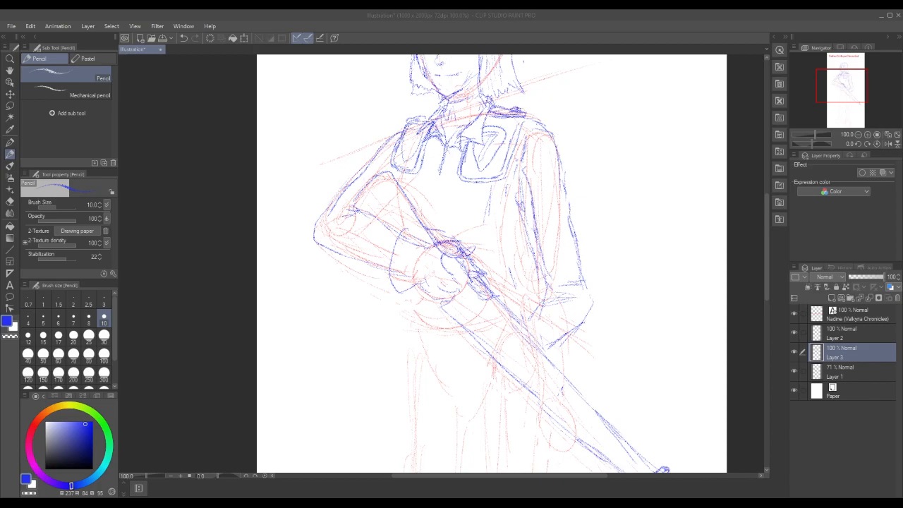
pyautogui.moveTo(542, 306)
pyautogui.mouseDown()
pyautogui.moveTo(553, 278)
pyautogui.moveTo(548, 296)
pyautogui.moveTo(527, 321)
pyautogui.mouseUp()
# Lasso the outer arm's forearm and move it up against the sleeve to shorten the arm
pyautogui.moveTo(813, 135)
pyautogui.mouseDown()
pyautogui.moveTo(805, 136)
pyautogui.moveTo(813, 134)
pyautogui.mouseUp()
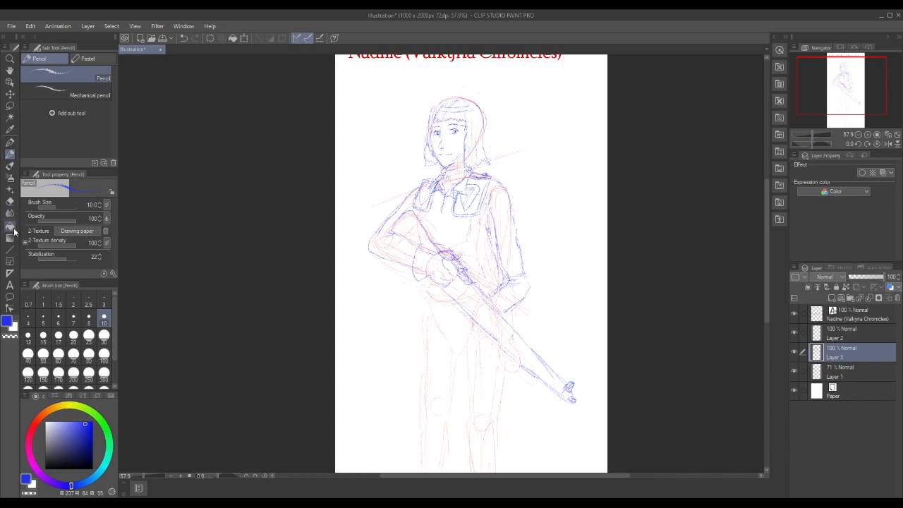
pyautogui.click(10, 105)
pyautogui.moveTo(487, 286)
pyautogui.mouseDown()
pyautogui.moveTo(529, 267)
pyautogui.moveTo(541, 284)
pyautogui.moveTo(523, 306)
pyautogui.moveTo(487, 286)
pyautogui.mouseUp()
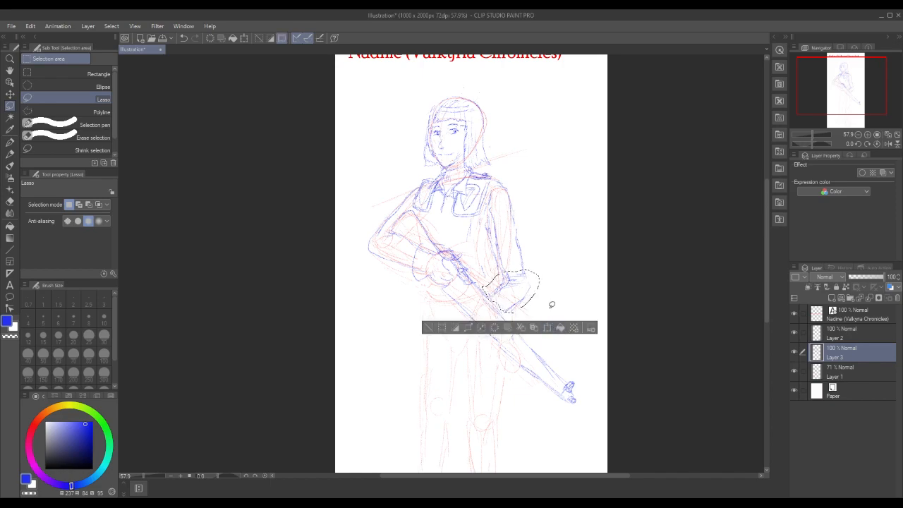
pyautogui.click(548, 329)
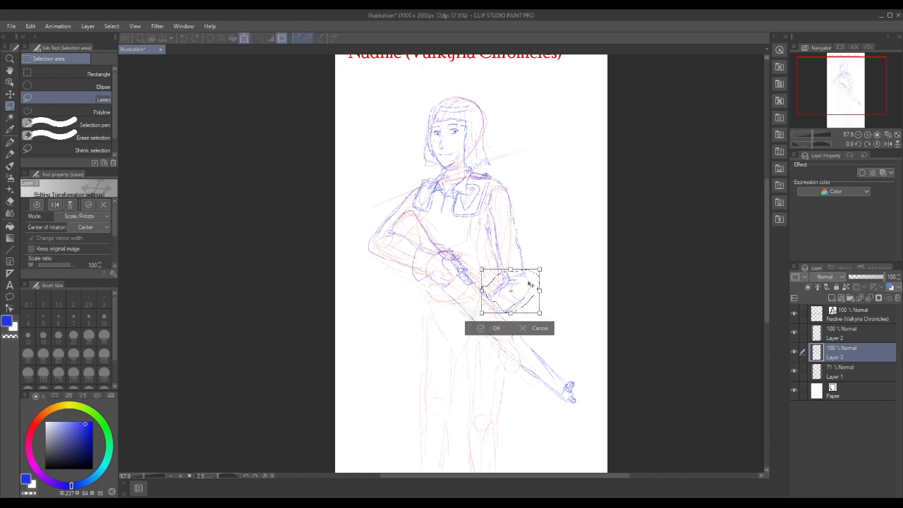
pyautogui.moveTo(530, 286); pyautogui.dragTo(528, 274)
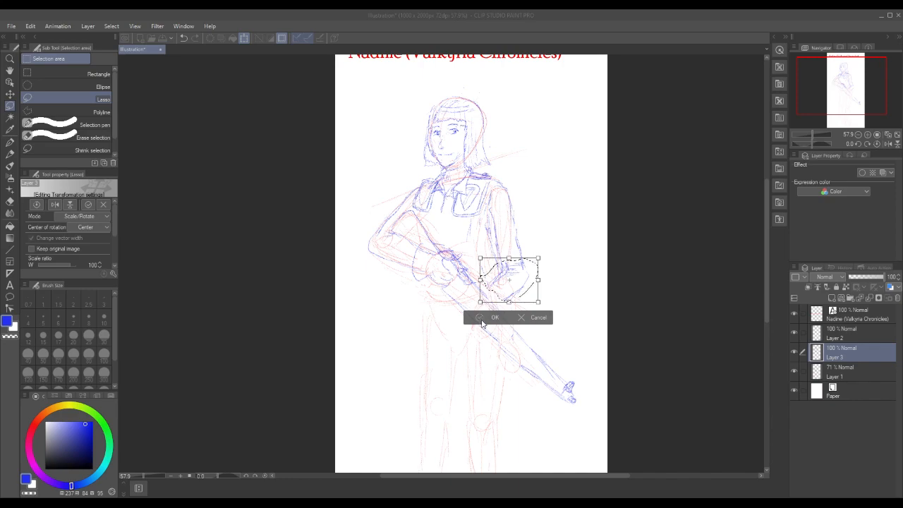
pyautogui.click(494, 318)
pyautogui.click(426, 317)
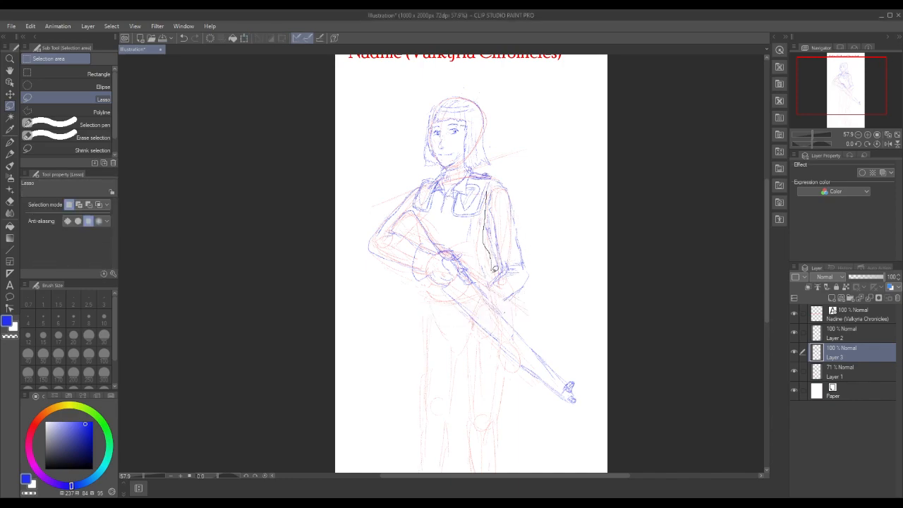
# Lasso the outer arm's upper sleeve, rotate it slightly counterclockwise and nudge it to meet the forearm
pyautogui.moveTo(498, 179); pyautogui.dragTo(497, 181)
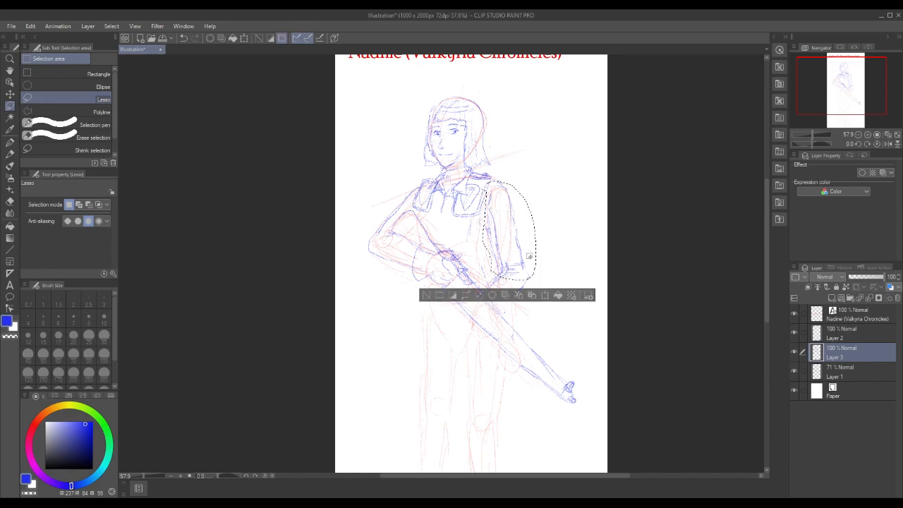
pyautogui.click(544, 298)
pyautogui.moveTo(551, 179); pyautogui.dragTo(547, 176)
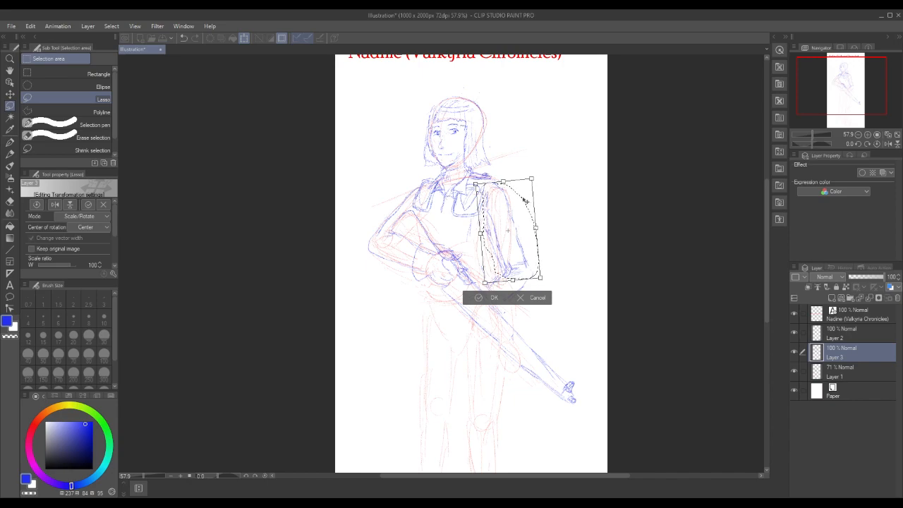
pyautogui.moveTo(527, 191); pyautogui.dragTo(529, 190)
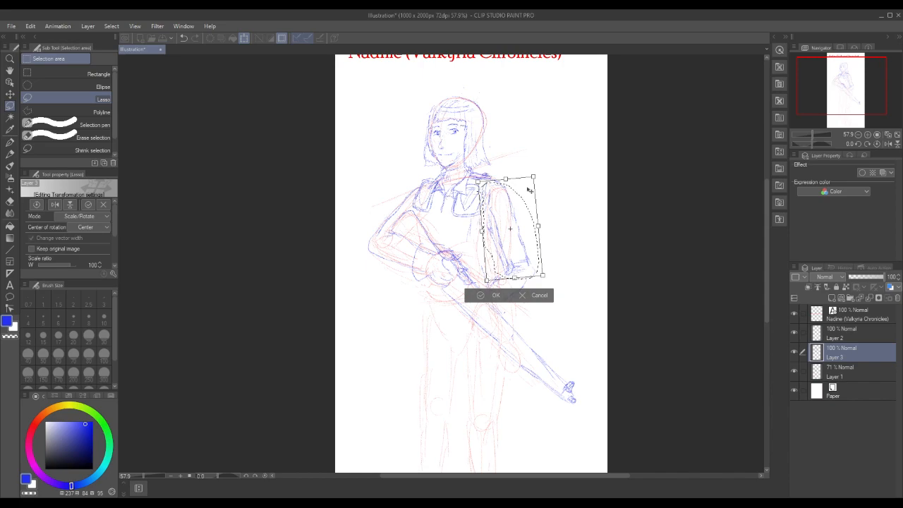
pyautogui.click(494, 295)
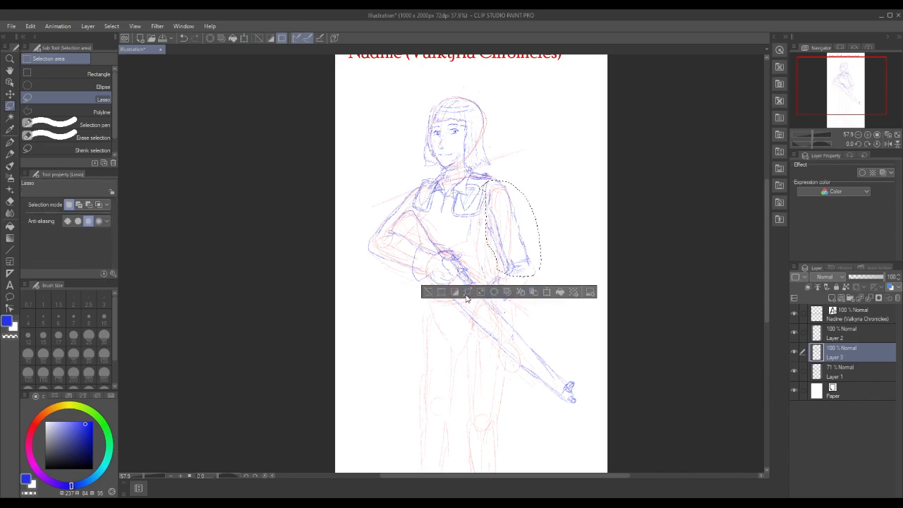
pyautogui.click(428, 291)
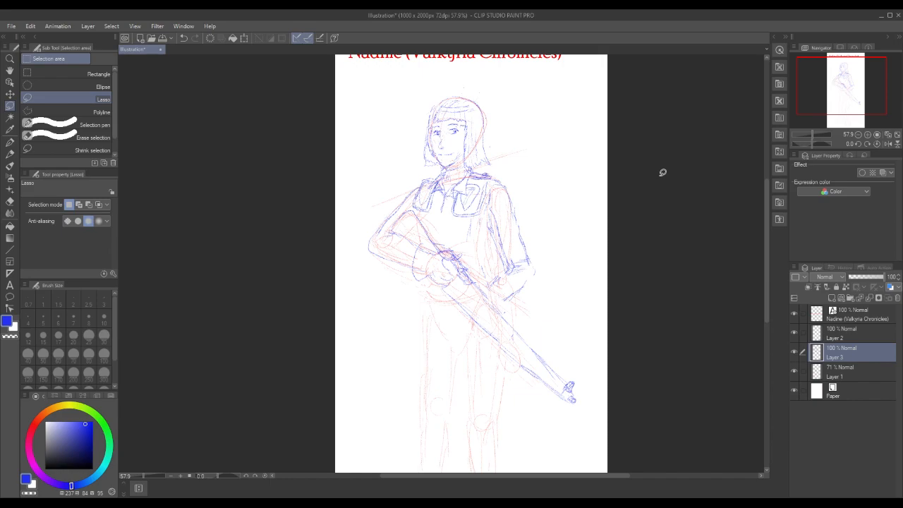
# Redraw the outer arm's elbow, inner sleeve edge and forearm in blue pencil where the moved pieces join
pyautogui.moveTo(532, 263); pyautogui.dragTo(532, 276)
pyautogui.click(532, 275)
pyautogui.click(11, 154)
pyautogui.moveTo(530, 262)
pyautogui.mouseDown()
pyautogui.moveTo(528, 283)
pyautogui.moveTo(535, 272)
pyautogui.moveTo(526, 261)
pyautogui.moveTo(494, 288)
pyautogui.moveTo(507, 241)
pyautogui.moveTo(501, 226)
pyautogui.mouseUp()
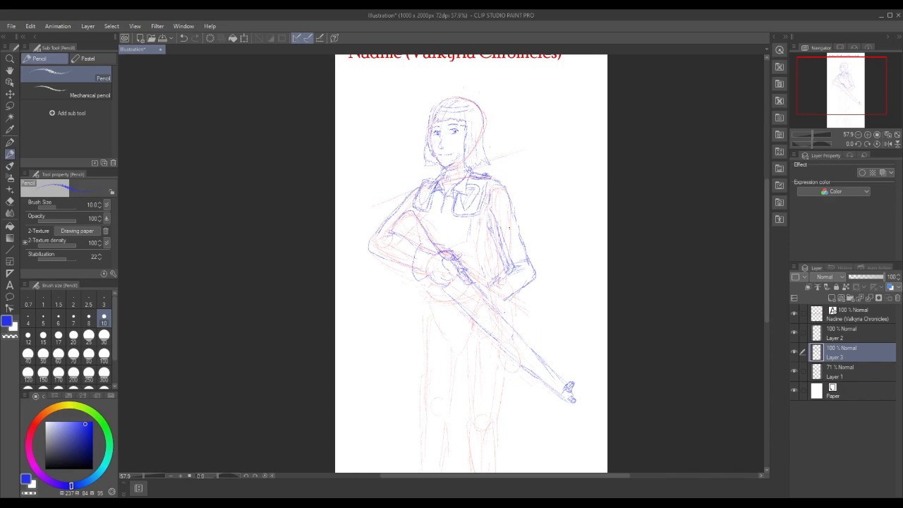
pyautogui.moveTo(507, 271); pyautogui.dragTo(501, 278)
pyautogui.moveTo(497, 246)
pyautogui.mouseDown()
pyautogui.moveTo(490, 281)
pyautogui.moveTo(505, 278)
pyautogui.moveTo(513, 295)
pyautogui.moveTo(495, 295)
pyautogui.moveTo(507, 311)
pyautogui.moveTo(495, 284)
pyautogui.moveTo(505, 287)
pyautogui.moveTo(487, 289)
pyautogui.moveTo(501, 295)
pyautogui.moveTo(503, 307)
pyautogui.moveTo(484, 283)
pyautogui.mouseUp()
pyautogui.moveTo(474, 321)
pyautogui.mouseDown()
pyautogui.moveTo(463, 297)
pyautogui.moveTo(476, 323)
pyautogui.moveTo(473, 306)
pyautogui.moveTo(475, 316)
pyautogui.moveTo(464, 320)
pyautogui.mouseUp()
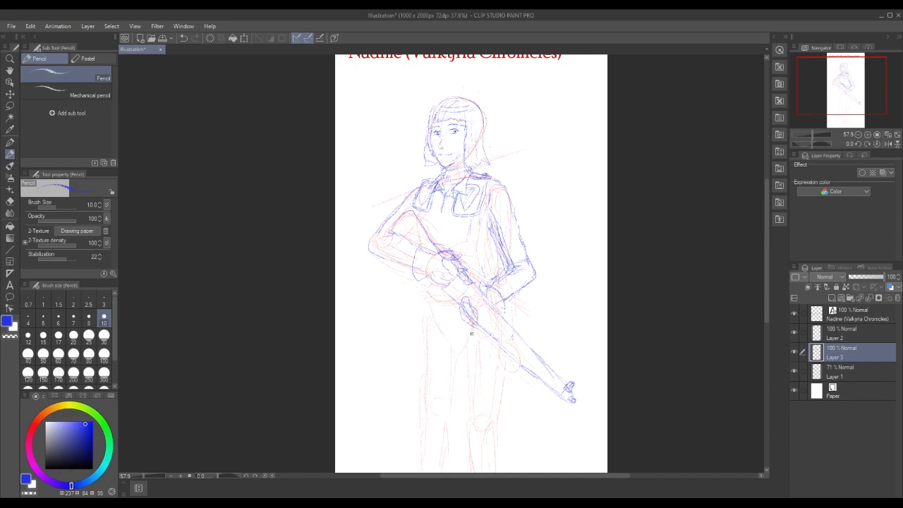
pyautogui.hotkey('ctrl', 'z')
pyautogui.hotkey('ctrl', 'z')
pyautogui.hotkey('ctrl', 'z')
pyautogui.hotkey('ctrl', 'z')
# Draw the supporting hand's curled fingers under the rifle and reinforce the fore-end, barrel and muzzle lines in blue
pyautogui.moveTo(463, 303)
pyautogui.mouseDown()
pyautogui.moveTo(464, 322)
pyautogui.moveTo(478, 326)
pyautogui.moveTo(456, 312)
pyautogui.moveTo(468, 327)
pyautogui.mouseUp()
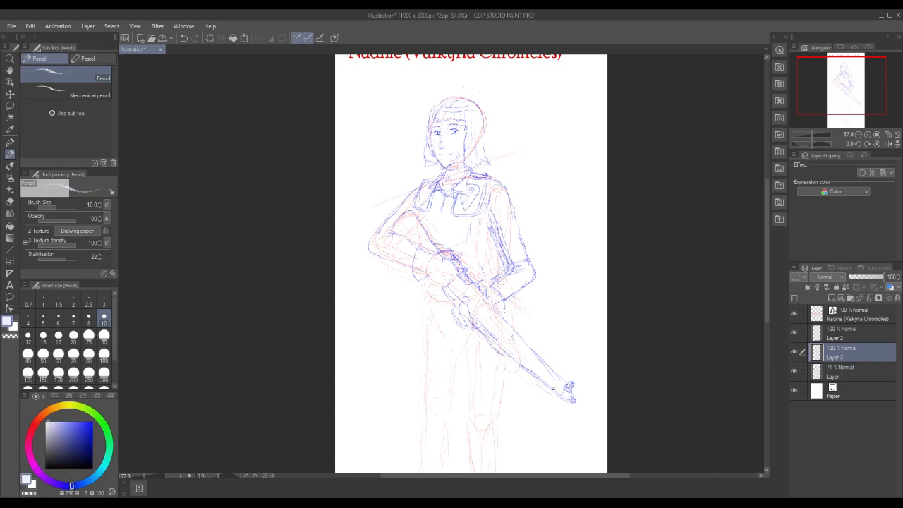
pyautogui.click(91, 428)
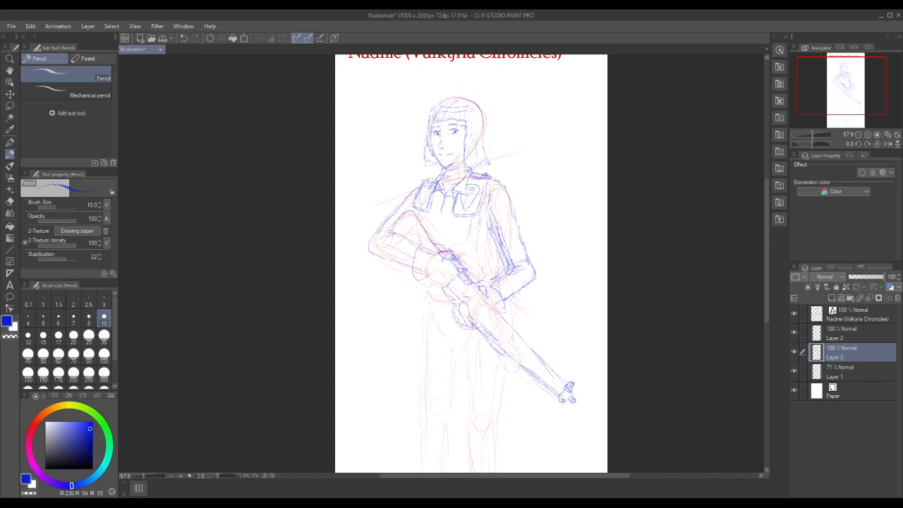
pyautogui.moveTo(481, 309); pyautogui.dragTo(496, 323)
pyautogui.moveTo(461, 320)
pyautogui.mouseDown()
pyautogui.moveTo(473, 327)
pyautogui.moveTo(461, 319)
pyautogui.mouseUp()
pyautogui.moveTo(477, 289); pyautogui.dragTo(529, 350)
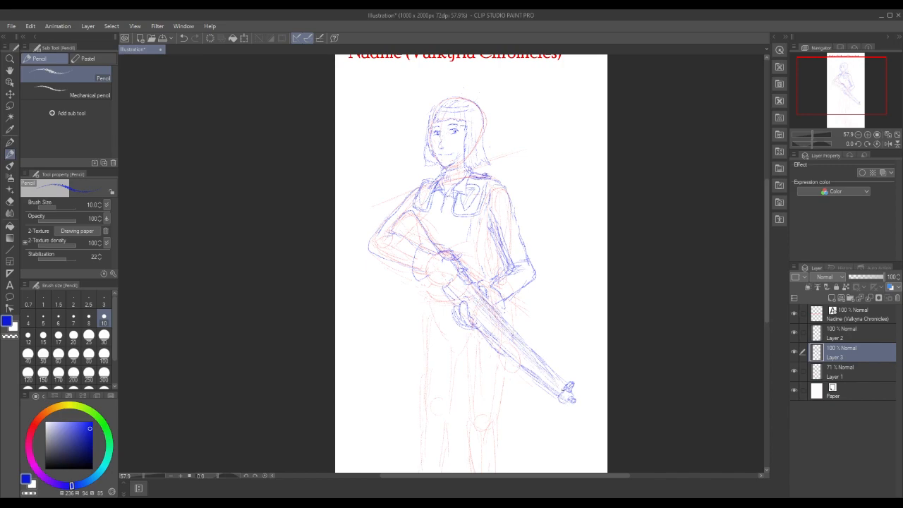
pyautogui.moveTo(458, 302); pyautogui.dragTo(456, 316)
# Draw the waist hand gripping the rifle, the rifle lines beside it and the sleeve edge of its forearm
pyautogui.moveTo(429, 268); pyautogui.dragTo(433, 281)
pyautogui.moveTo(432, 254)
pyautogui.mouseDown()
pyautogui.moveTo(448, 248)
pyautogui.moveTo(449, 266)
pyautogui.moveTo(458, 266)
pyautogui.moveTo(440, 261)
pyautogui.moveTo(467, 284)
pyautogui.mouseUp()
pyautogui.moveTo(440, 252); pyautogui.dragTo(453, 259)
pyautogui.moveTo(422, 233); pyautogui.dragTo(391, 216)
pyautogui.moveTo(440, 266)
pyautogui.mouseDown()
pyautogui.moveTo(438, 281)
pyautogui.moveTo(427, 280)
pyautogui.moveTo(445, 286)
pyautogui.moveTo(442, 292)
pyautogui.moveTo(437, 276)
pyautogui.moveTo(442, 287)
pyautogui.moveTo(425, 278)
pyautogui.moveTo(438, 295)
pyautogui.mouseUp()
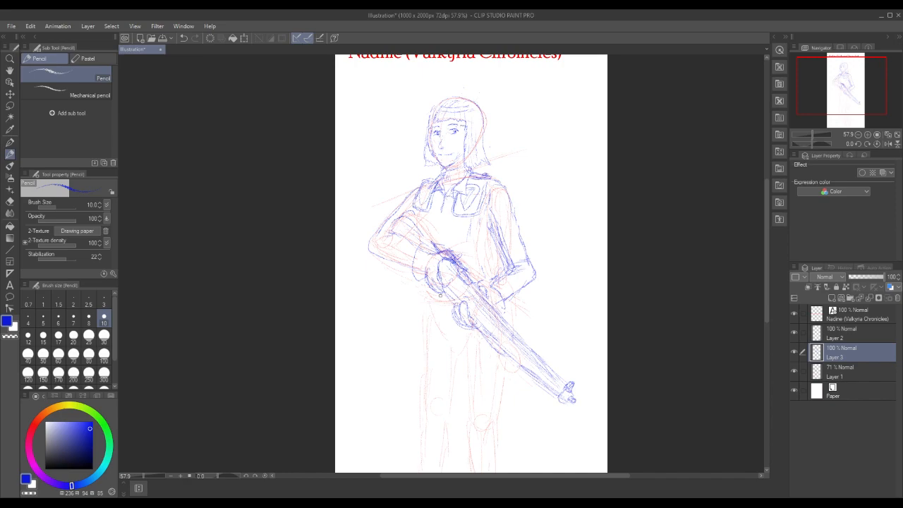
# Draw a thick cuff around the waist hand's wrist, the other wrist's cuff and a crease inside the bent elbow
pyautogui.moveTo(426, 246)
pyautogui.mouseDown()
pyautogui.moveTo(418, 242)
pyautogui.moveTo(412, 276)
pyautogui.moveTo(427, 278)
pyautogui.moveTo(411, 250)
pyautogui.moveTo(423, 241)
pyautogui.moveTo(436, 258)
pyautogui.mouseUp()
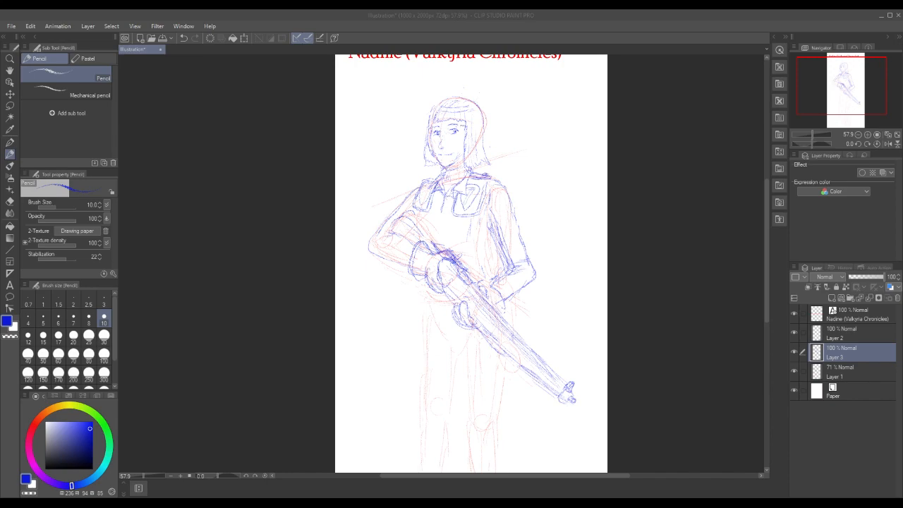
pyautogui.moveTo(429, 247)
pyautogui.mouseDown()
pyautogui.moveTo(410, 254)
pyautogui.moveTo(413, 275)
pyautogui.moveTo(424, 277)
pyautogui.moveTo(407, 269)
pyautogui.moveTo(417, 279)
pyautogui.moveTo(417, 240)
pyautogui.moveTo(425, 243)
pyautogui.mouseUp()
pyautogui.moveTo(496, 290)
pyautogui.mouseDown()
pyautogui.moveTo(505, 308)
pyautogui.moveTo(508, 298)
pyautogui.moveTo(494, 283)
pyautogui.moveTo(503, 305)
pyautogui.moveTo(497, 309)
pyautogui.moveTo(505, 305)
pyautogui.mouseUp()
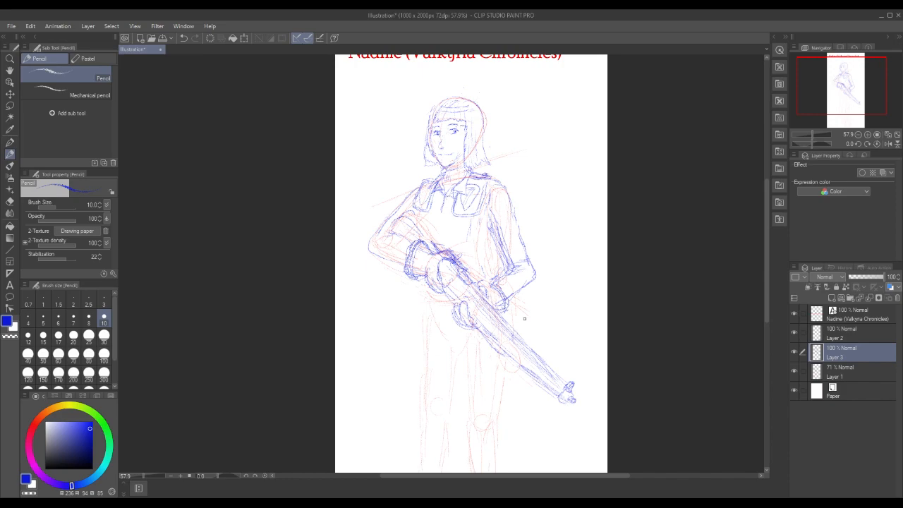
pyautogui.press('x')
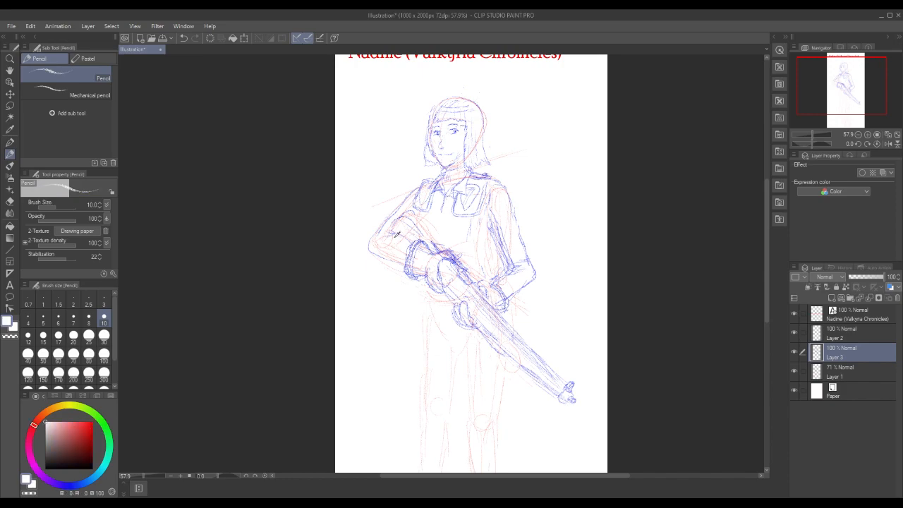
pyautogui.click(84, 426)
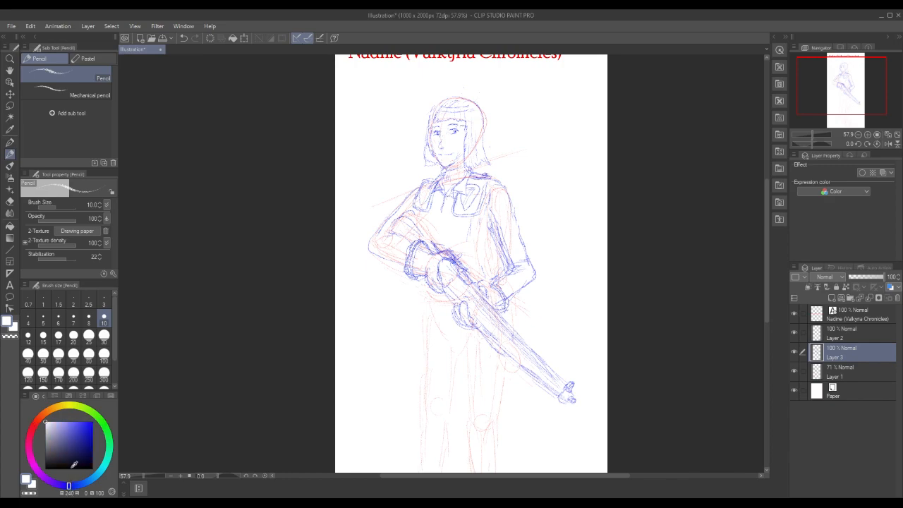
pyautogui.click(87, 429)
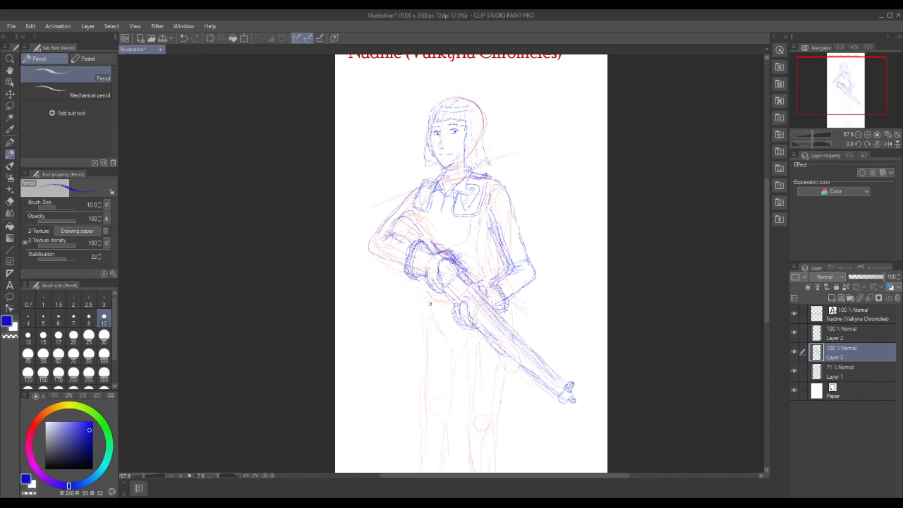
# Lasso the red hips and legs on Layer 1 and transform them, shifting them slightly left and down under the torso
pyautogui.click(847, 371)
pyautogui.click(39, 426)
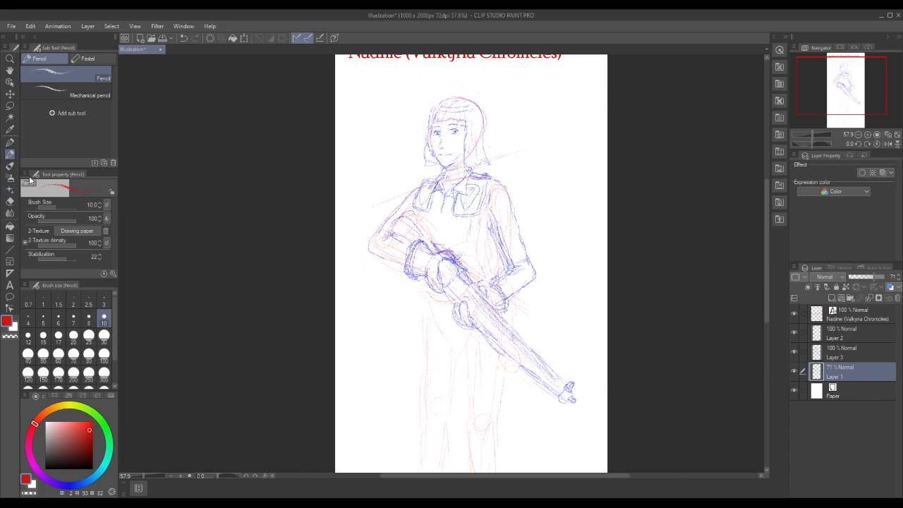
pyautogui.click(10, 106)
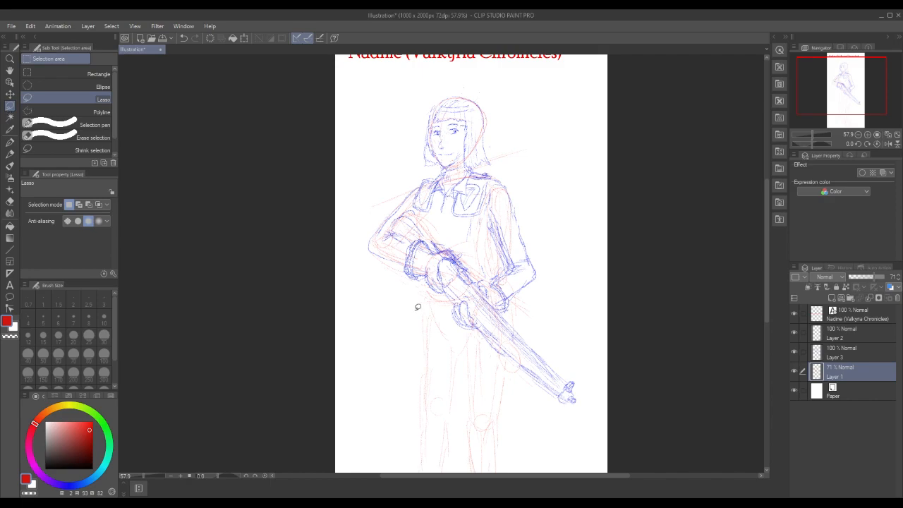
pyautogui.moveTo(764, 246); pyautogui.dragTo(765, 280)
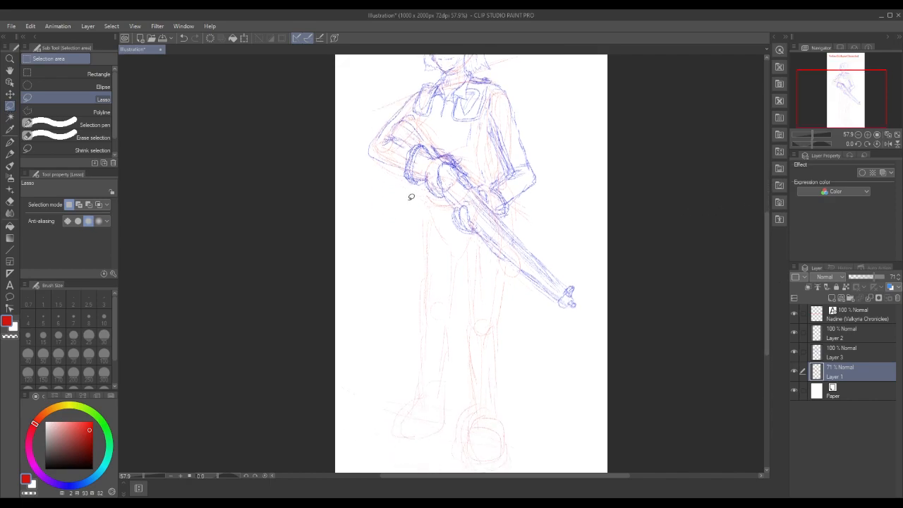
pyautogui.moveTo(770, 243); pyautogui.dragTo(766, 254)
pyautogui.moveTo(403, 172)
pyautogui.mouseDown()
pyautogui.moveTo(384, 405)
pyautogui.moveTo(438, 418)
pyautogui.moveTo(467, 440)
pyautogui.moveTo(529, 426)
pyautogui.moveTo(518, 362)
pyautogui.moveTo(529, 283)
pyautogui.mouseUp()
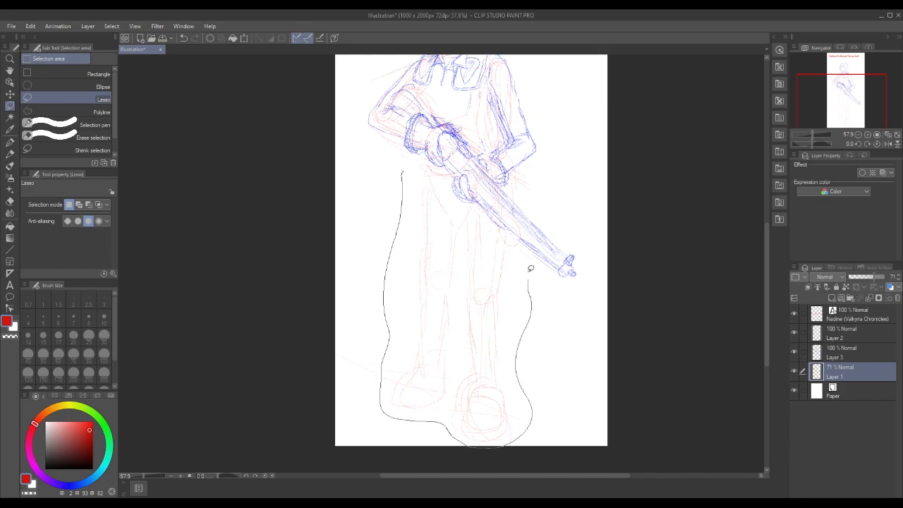
pyautogui.moveTo(410, 162); pyautogui.dragTo(393, 168)
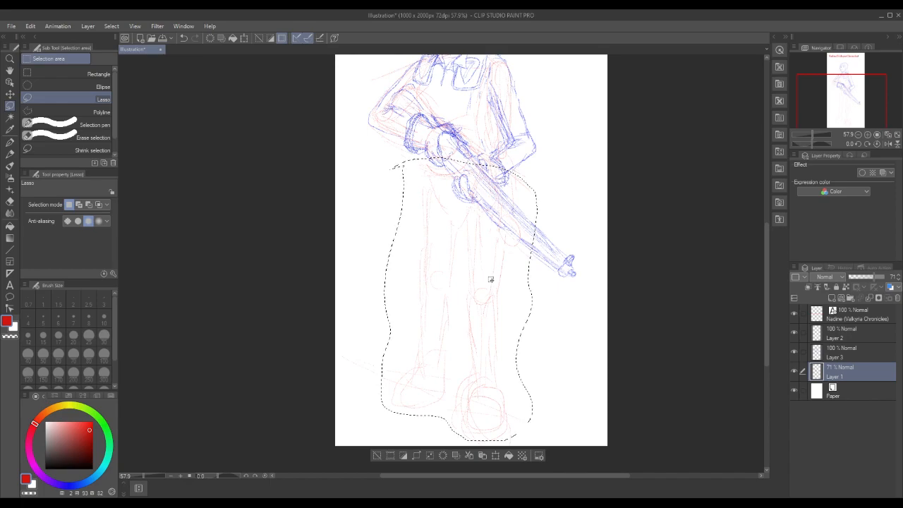
pyautogui.click(495, 455)
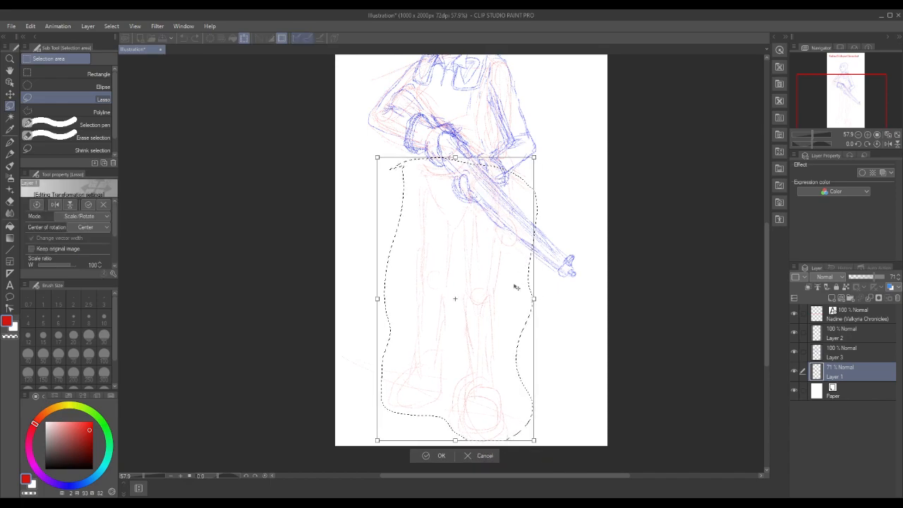
pyautogui.moveTo(510, 287); pyautogui.dragTo(511, 292)
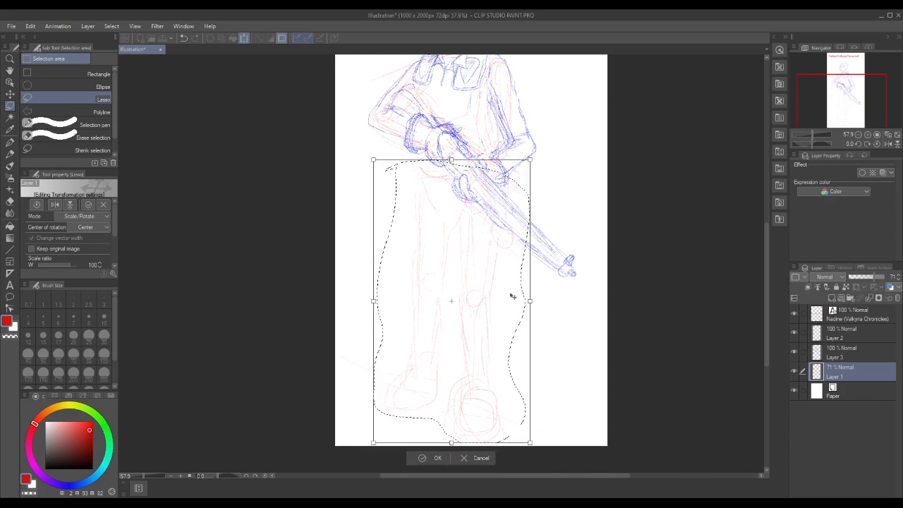
pyautogui.click(422, 459)
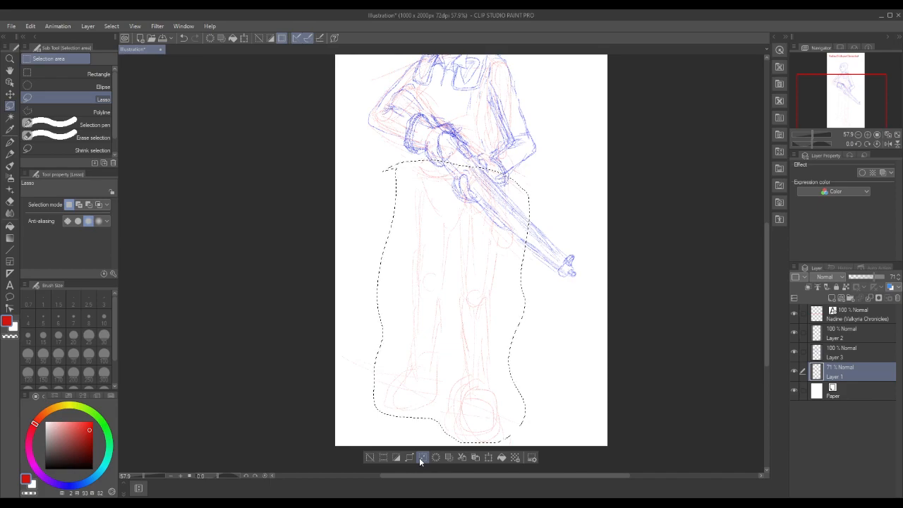
pyautogui.moveTo(767, 238); pyautogui.dragTo(767, 214)
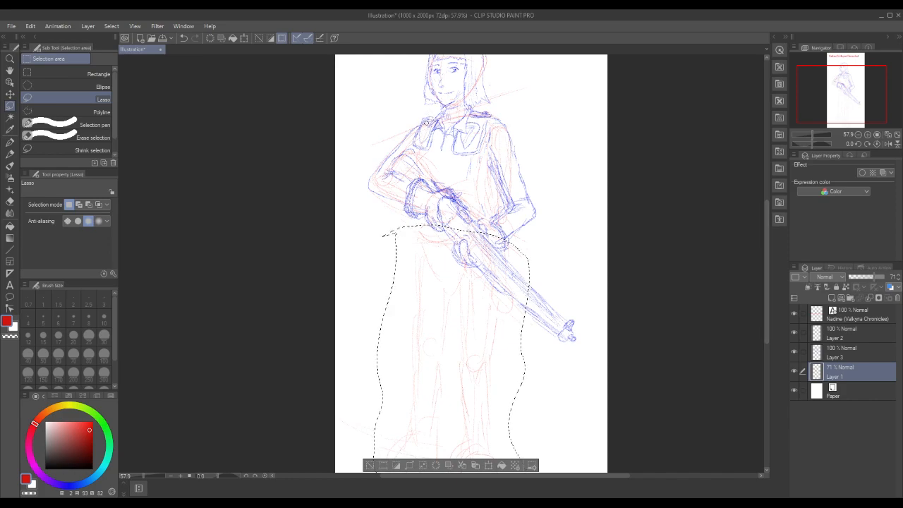
pyautogui.press('x')
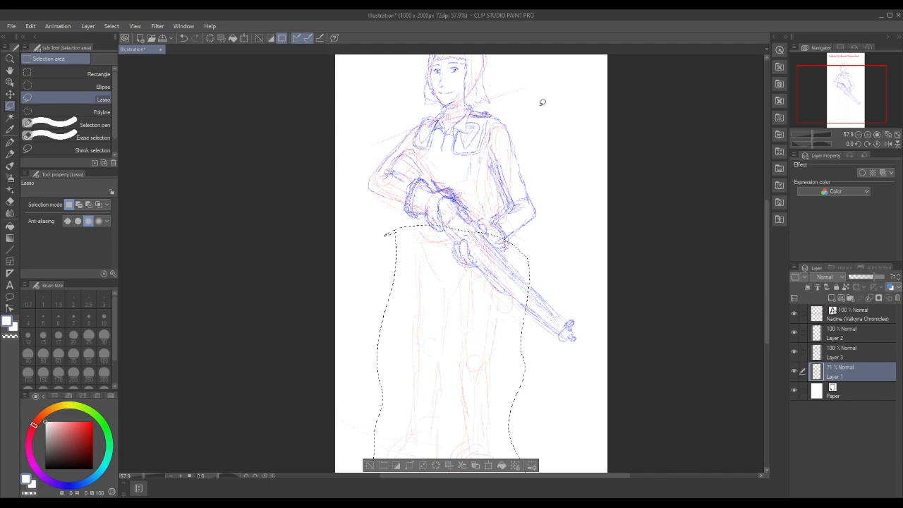
pyautogui.click(833, 356)
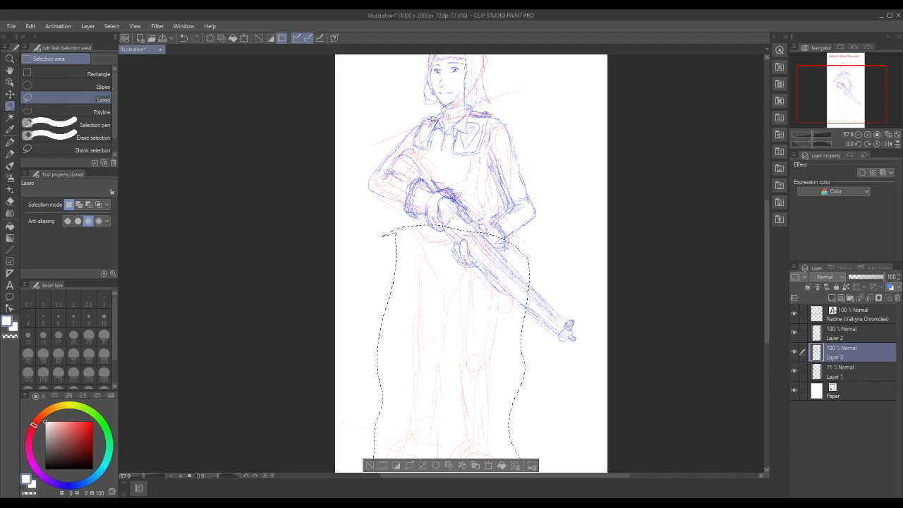
pyautogui.click(844, 339)
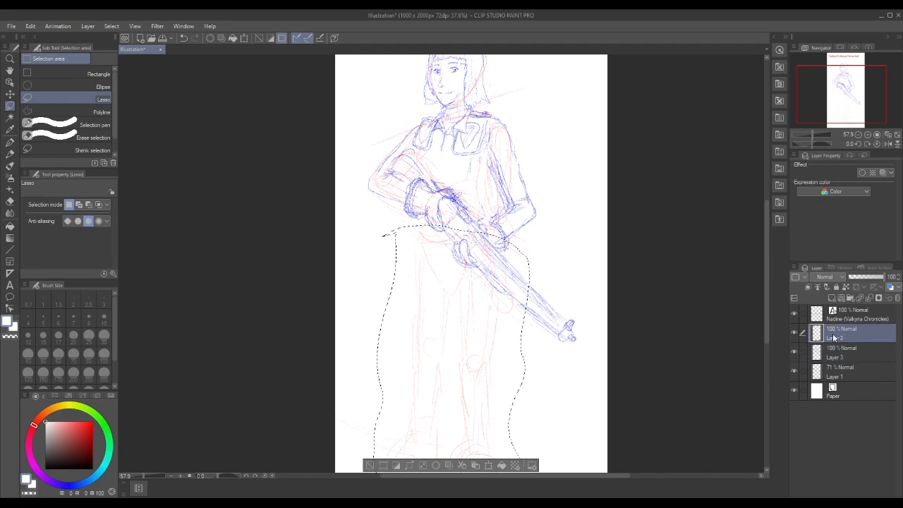
pyautogui.click(834, 354)
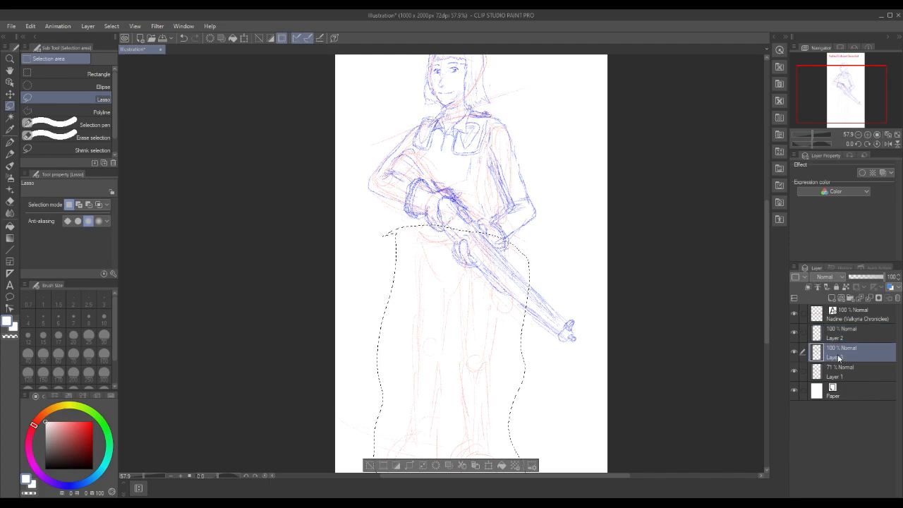
pyautogui.click(840, 371)
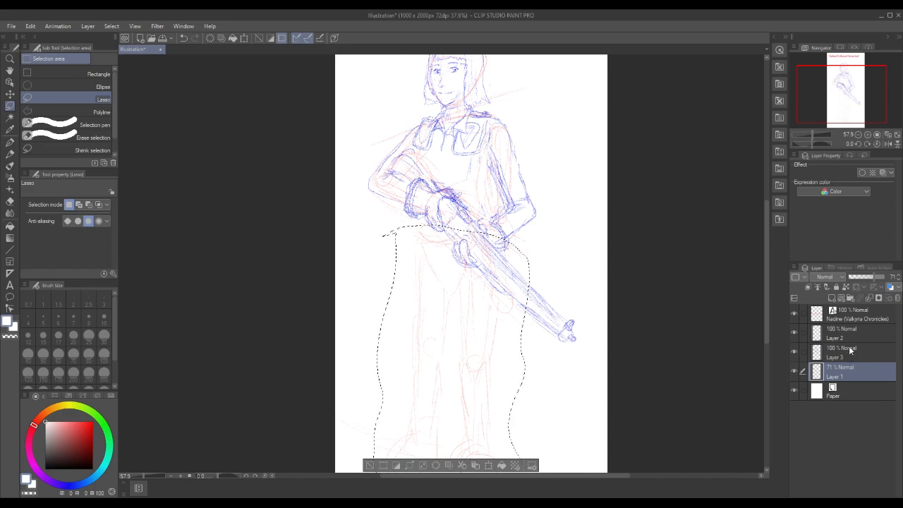
pyautogui.click(851, 349)
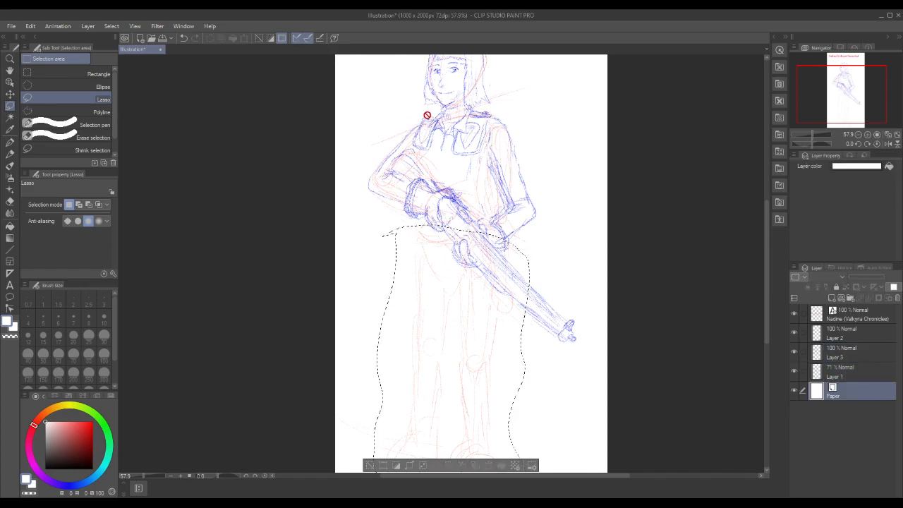
pyautogui.click(847, 329)
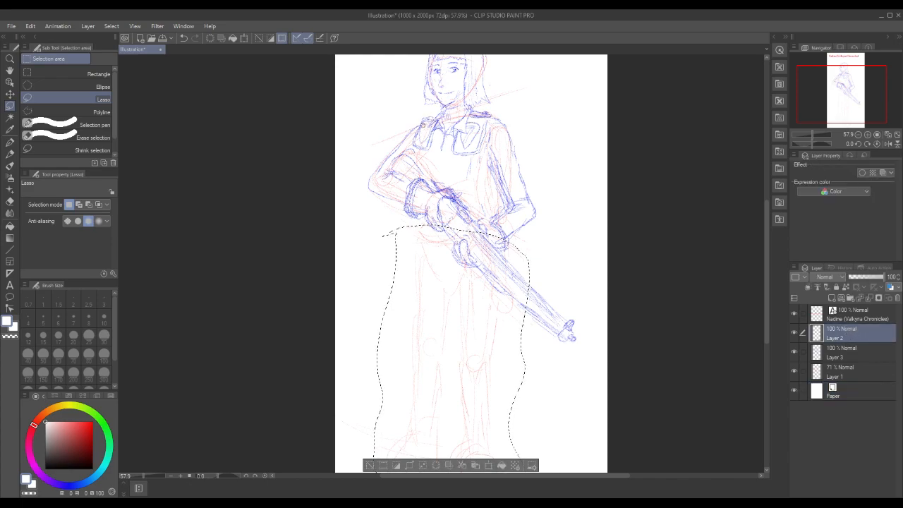
pyautogui.click(847, 314)
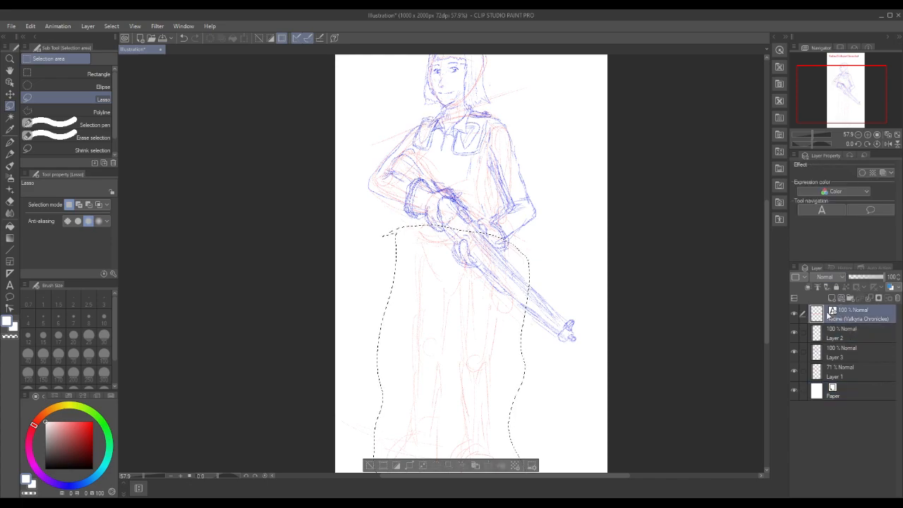
# Deselect the legs and erase the outer edge of the stock-side chest panel on Layer 3
pyautogui.click(840, 339)
pyautogui.click(844, 357)
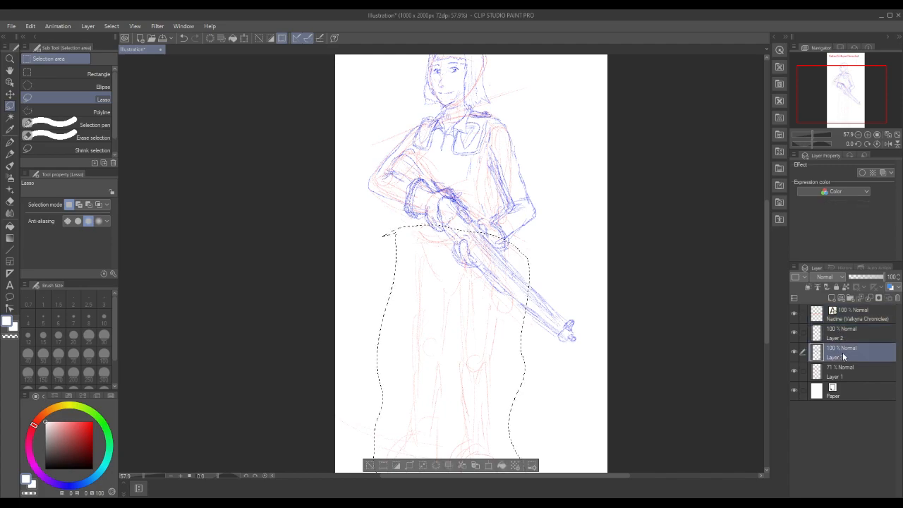
pyautogui.click(371, 465)
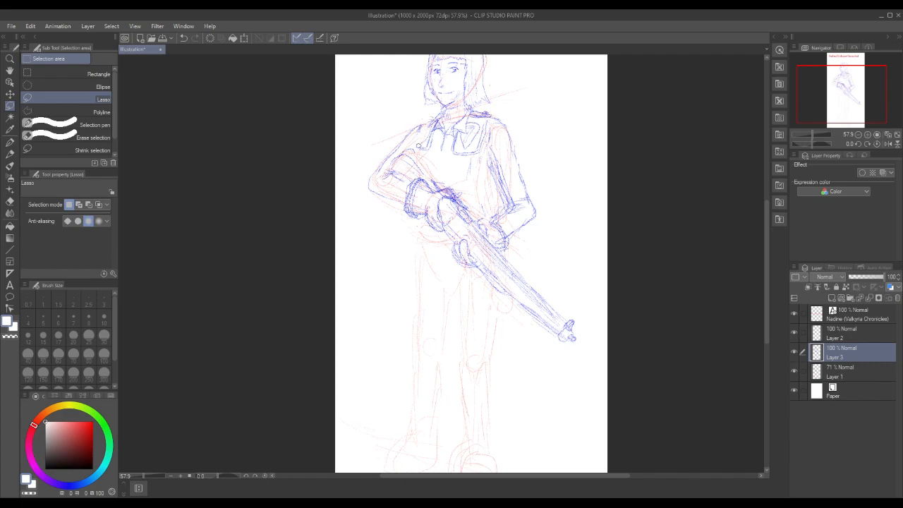
pyautogui.moveTo(422, 129); pyautogui.dragTo(426, 143)
pyautogui.click(335, 161)
# Redraw the stock-side chest panel's outer edge and the bent arm's inner sleeve line in blue pencil
pyautogui.click(9, 142)
pyautogui.click(8, 155)
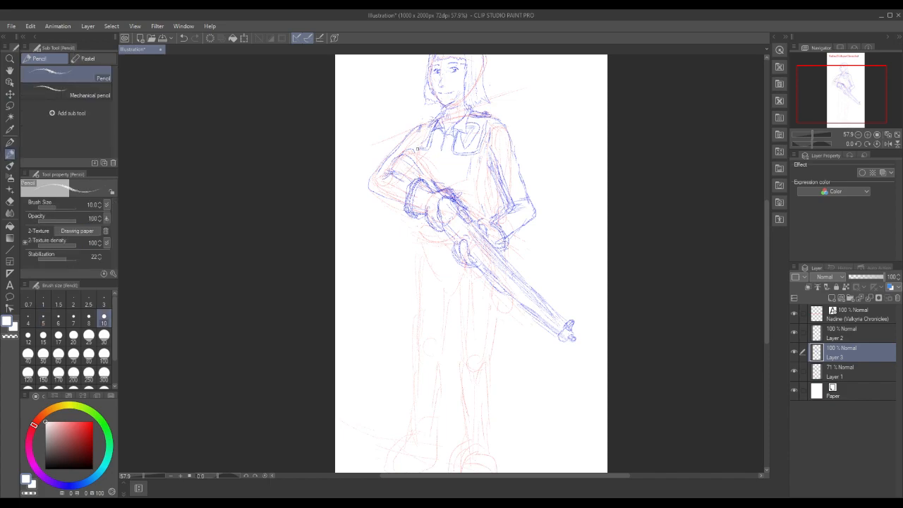
pyautogui.click(64, 485)
pyautogui.click(88, 429)
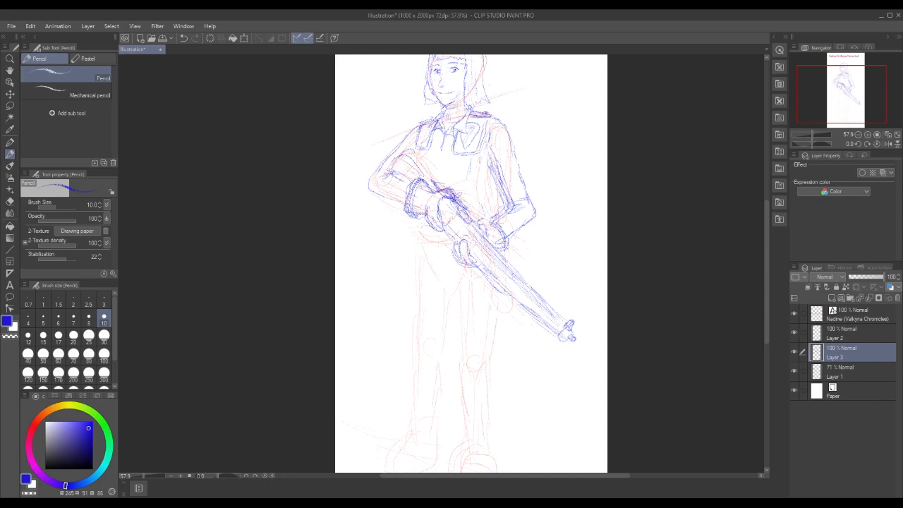
pyautogui.moveTo(428, 172)
pyautogui.mouseDown()
pyautogui.moveTo(410, 148)
pyautogui.moveTo(391, 167)
pyautogui.moveTo(406, 177)
pyautogui.mouseUp()
pyautogui.scroll(2, 755, 260)
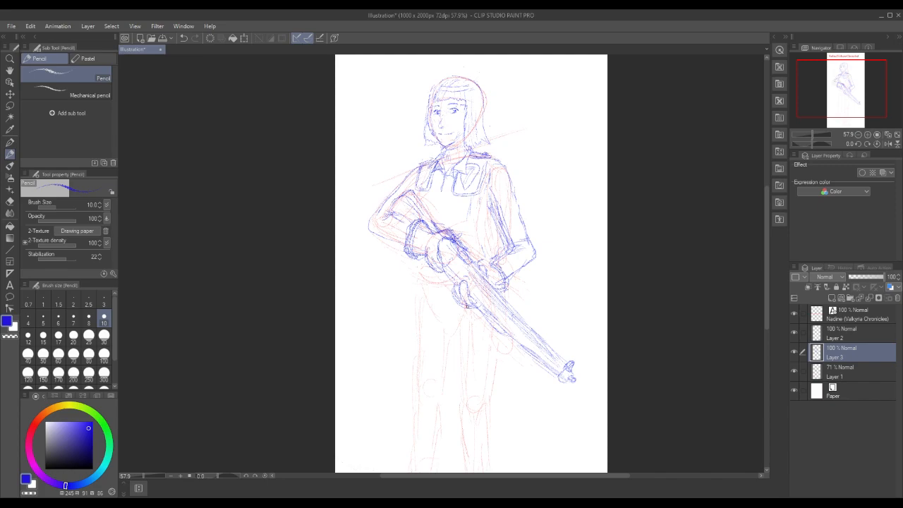
# Sketch the hair ends beside the jaw and reinforce the inner sleeve edge of the muzzle-side arm
pyautogui.moveTo(426, 129)
pyautogui.mouseDown()
pyautogui.moveTo(423, 146)
pyautogui.moveTo(445, 148)
pyautogui.mouseUp()
pyautogui.moveTo(425, 123); pyautogui.dragTo(428, 145)
pyautogui.moveTo(494, 223); pyautogui.dragTo(494, 253)
pyautogui.moveTo(493, 221); pyautogui.dragTo(495, 256)
# Lasso the muzzle-side upper arm and elbow on Layer 3, pull the elbow corner slightly in and up with Free Transform, and deselect
pyautogui.click(10, 105)
pyautogui.moveTo(477, 203)
pyautogui.mouseDown()
pyautogui.moveTo(504, 246)
pyautogui.moveTo(543, 255)
pyautogui.moveTo(526, 168)
pyautogui.moveTo(484, 172)
pyautogui.moveTo(469, 211)
pyautogui.mouseUp()
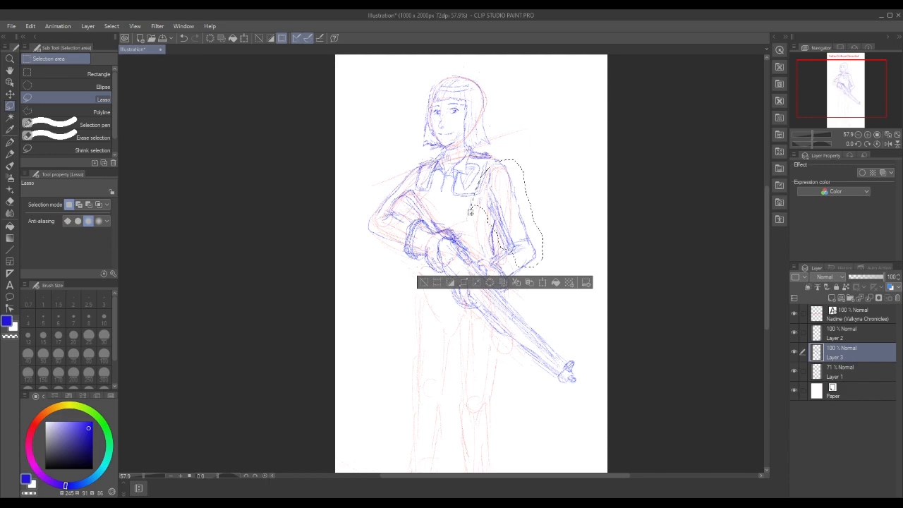
pyautogui.click(30, 27)
pyautogui.moveTo(93, 25)
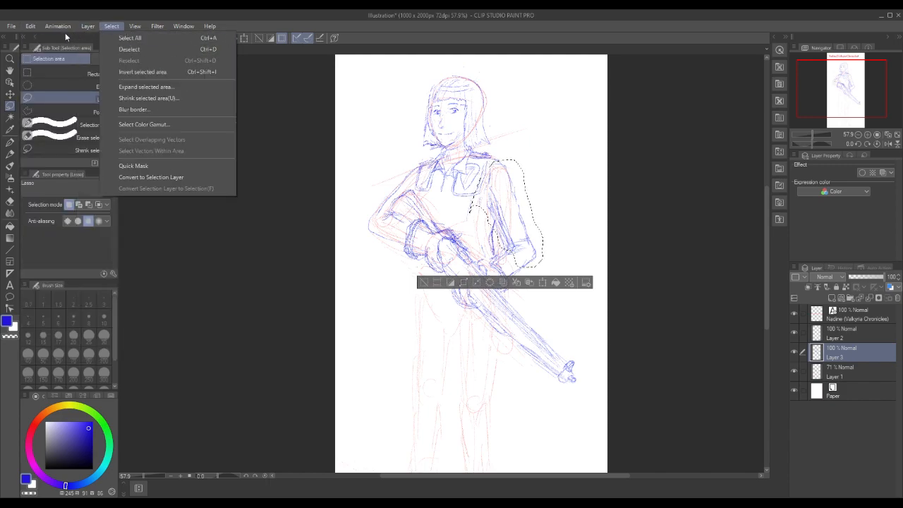
pyautogui.moveTo(32, 26)
pyautogui.moveTo(79, 184)
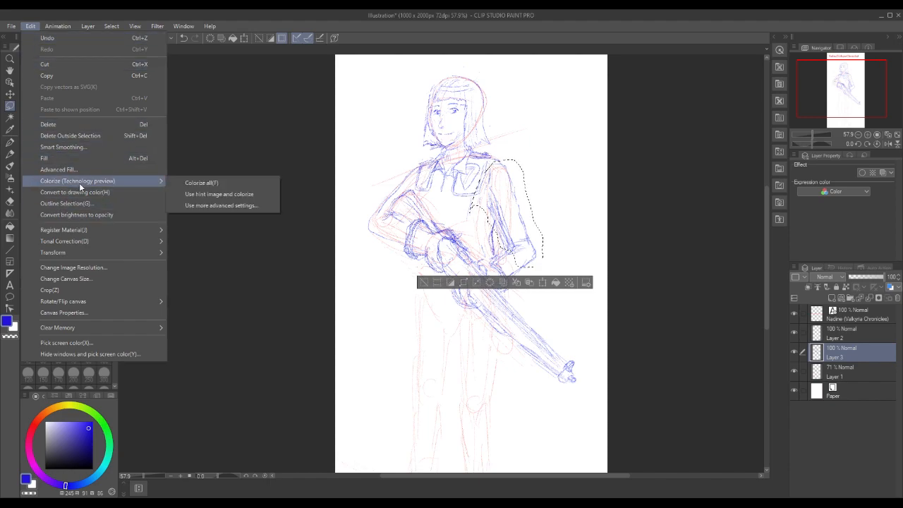
pyautogui.moveTo(84, 241)
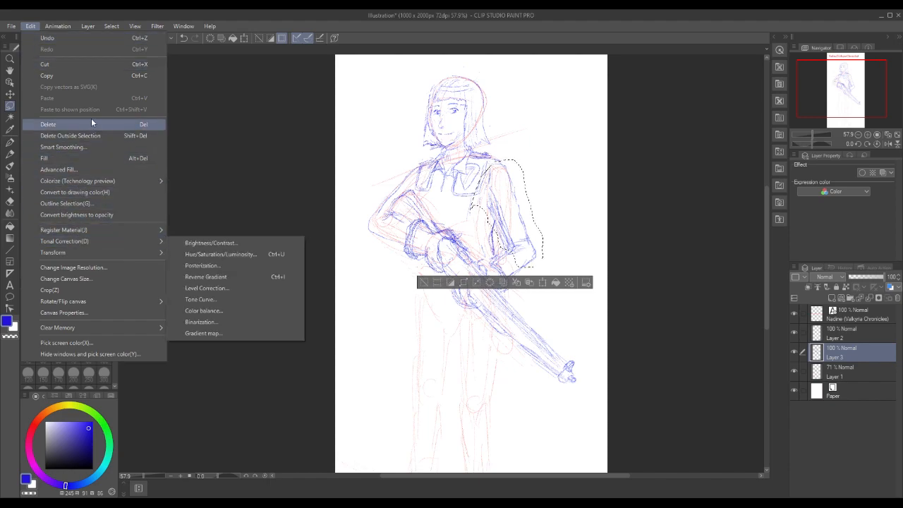
pyautogui.moveTo(52, 29)
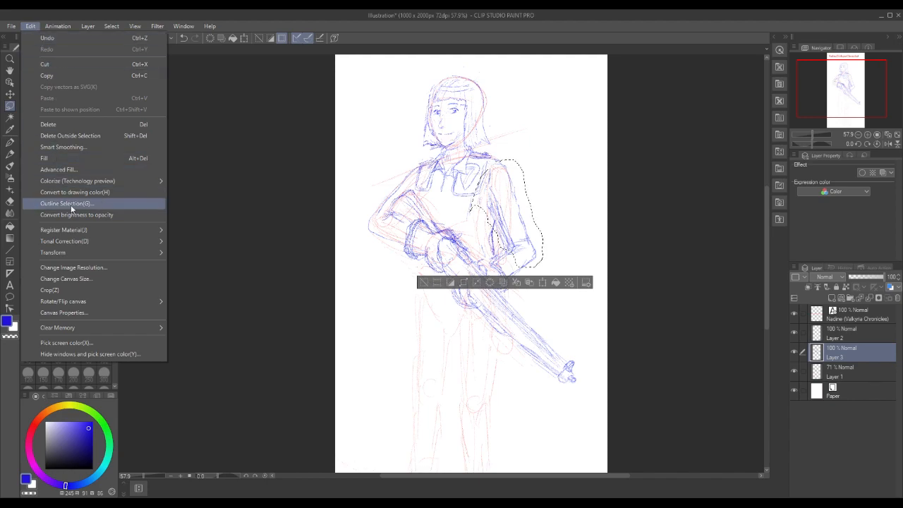
pyautogui.moveTo(72, 254)
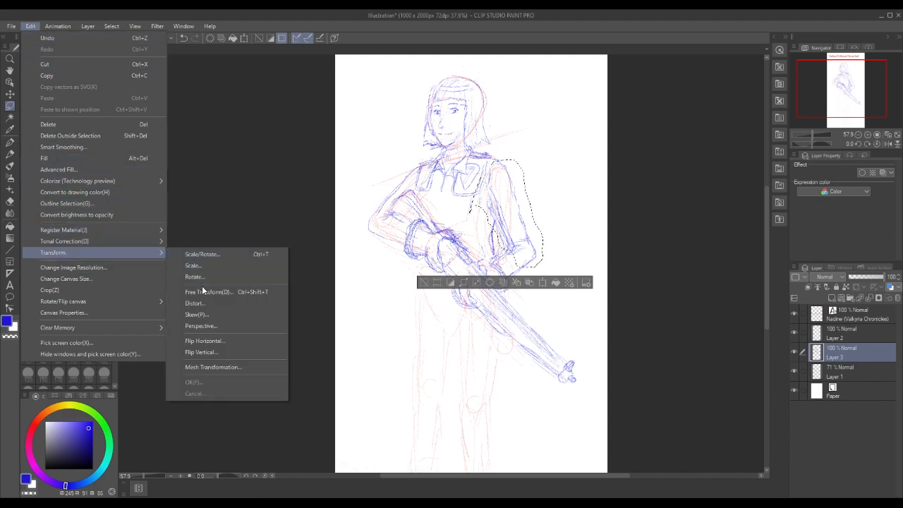
pyautogui.click(206, 291)
pyautogui.rightClick(558, 273)
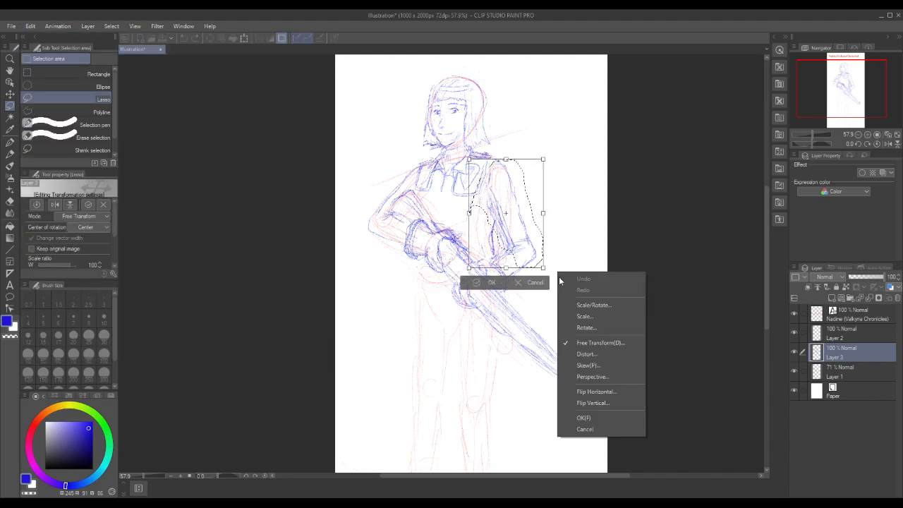
pyautogui.click(586, 247)
pyautogui.moveTo(545, 267)
pyautogui.mouseDown()
pyautogui.moveTo(534, 253)
pyautogui.moveTo(544, 267)
pyautogui.moveTo(540, 258)
pyautogui.mouseUp()
pyautogui.click(489, 282)
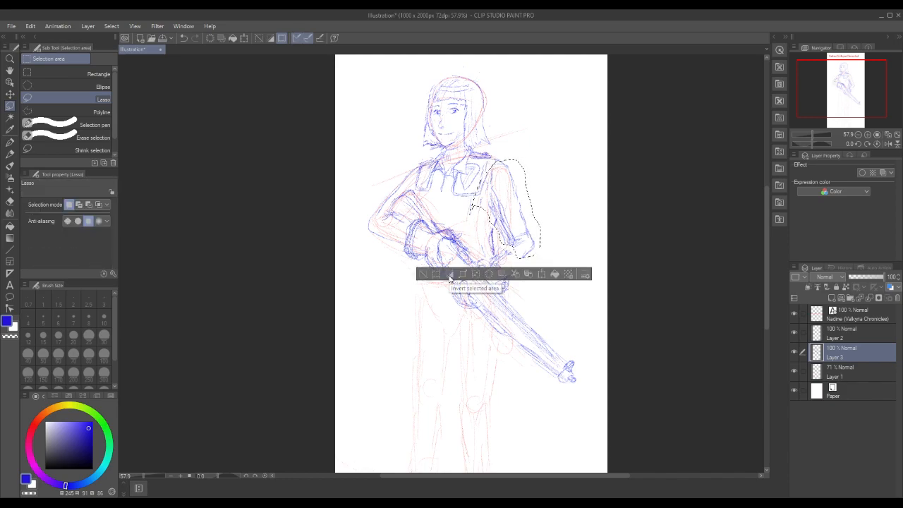
pyautogui.click(422, 277)
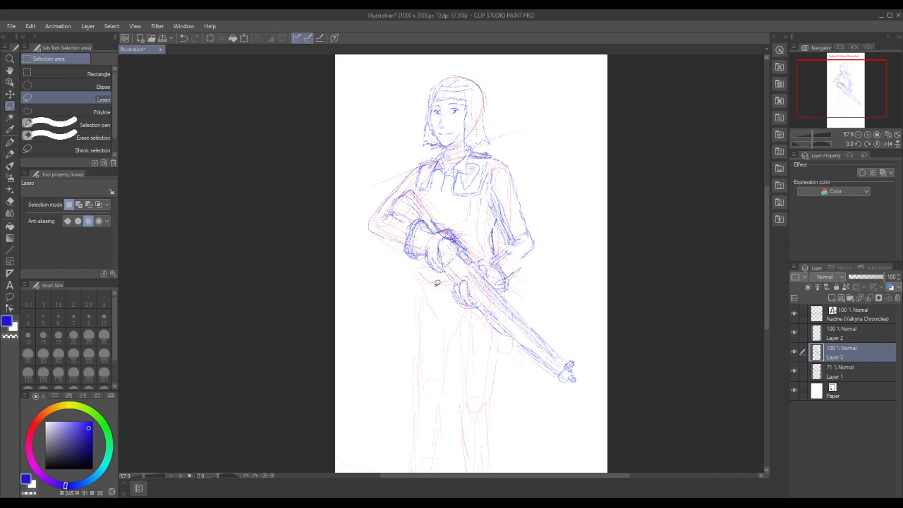
# Redraw the muzzle-side forearm's outer edge and the elbow crease in blue pencil to close the gaps in the sleeve
pyautogui.click(9, 154)
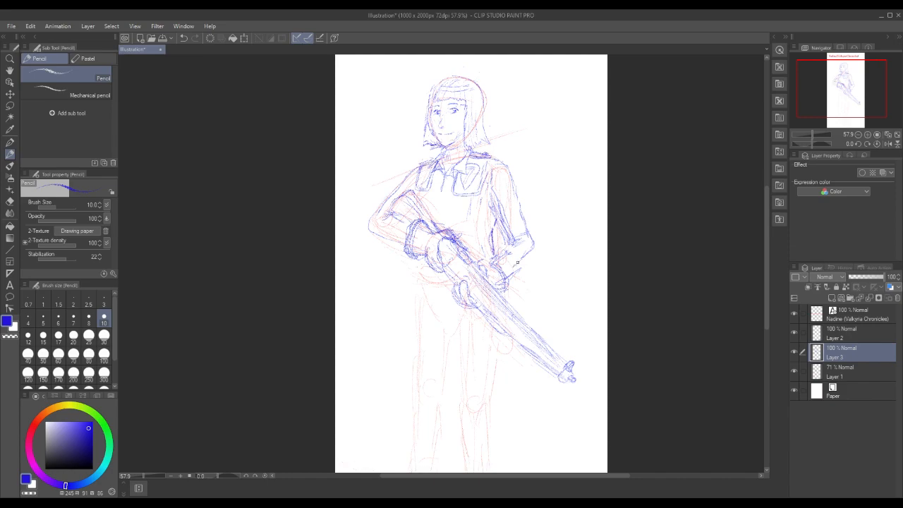
pyautogui.moveTo(522, 259); pyautogui.dragTo(518, 267)
pyautogui.moveTo(519, 239); pyautogui.dragTo(498, 256)
pyautogui.moveTo(508, 252)
pyautogui.mouseDown()
pyautogui.moveTo(494, 260)
pyautogui.moveTo(506, 250)
pyautogui.mouseUp()
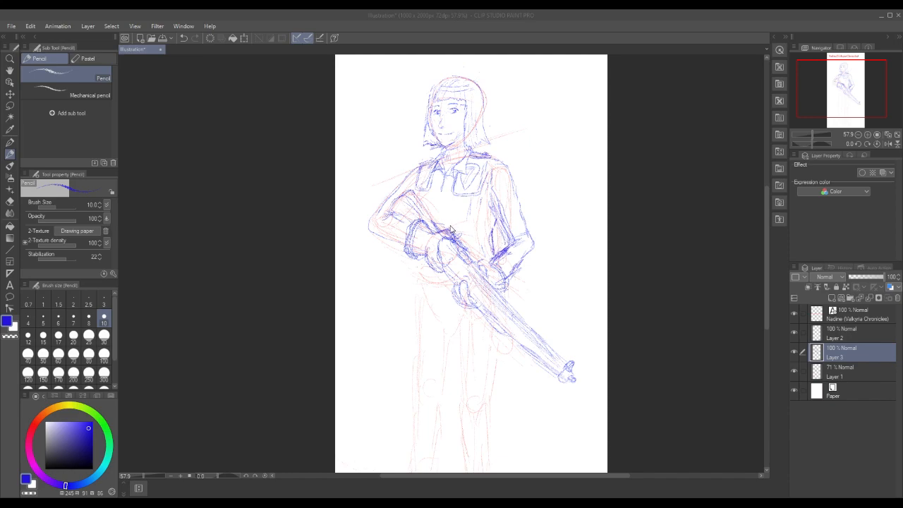
# Draw the slanted line from the chest panel down to the rifle and a small shape at the hip below the cuff
pyautogui.moveTo(431, 196)
pyautogui.mouseDown()
pyautogui.moveTo(440, 222)
pyautogui.moveTo(428, 208)
pyautogui.moveTo(430, 189)
pyautogui.moveTo(443, 227)
pyautogui.mouseUp()
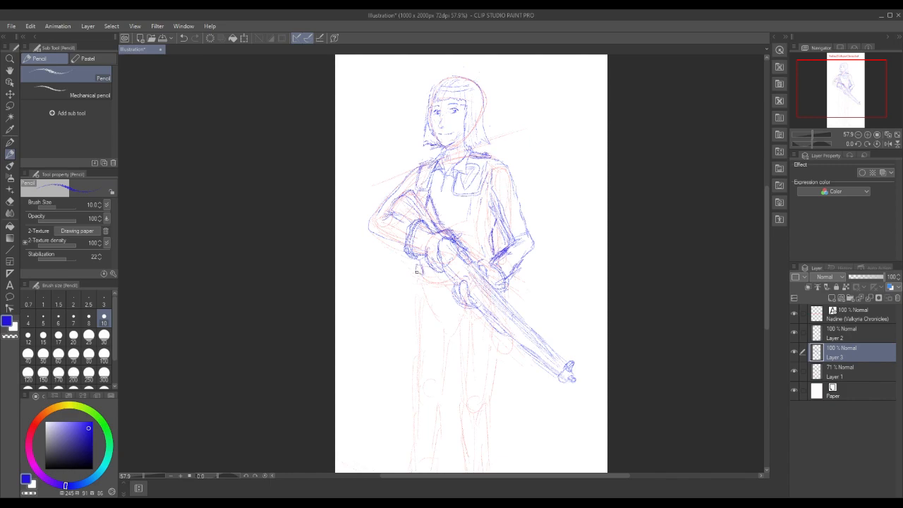
pyautogui.moveTo(422, 272); pyautogui.dragTo(419, 267)
pyautogui.moveTo(475, 201)
pyautogui.mouseDown()
pyautogui.moveTo(466, 202)
pyautogui.moveTo(480, 211)
pyautogui.moveTo(472, 201)
pyautogui.moveTo(465, 208)
pyautogui.moveTo(480, 215)
pyautogui.mouseUp()
pyautogui.hotkey('ctrl', 'z')
pyautogui.hotkey('ctrl', 'z')
pyautogui.hotkey('ctrl', 'z')
pyautogui.hotkey('ctrl', 'z')
pyautogui.moveTo(465, 201)
pyautogui.mouseDown()
pyautogui.moveTo(466, 214)
pyautogui.moveTo(477, 199)
pyautogui.moveTo(465, 200)
pyautogui.moveTo(468, 210)
pyautogui.moveTo(478, 206)
pyautogui.mouseUp()
pyautogui.moveTo(475, 209); pyautogui.dragTo(494, 237)
pyautogui.moveTo(485, 170); pyautogui.dragTo(485, 188)
pyautogui.hotkey('ctrl', 'z')
pyautogui.hotkey('ctrl', 'z')
# Draw a small square emblem with inner lines on the chest above the rifle in blue pencil
pyautogui.rightClick(476, 207)
pyautogui.click(559, 114)
pyautogui.moveTo(458, 204)
pyautogui.mouseDown()
pyautogui.moveTo(469, 210)
pyautogui.moveTo(467, 199)
pyautogui.moveTo(457, 201)
pyautogui.moveTo(460, 211)
pyautogui.moveTo(468, 208)
pyautogui.mouseUp()
pyautogui.moveTo(449, 195)
pyautogui.mouseDown()
pyautogui.moveTo(452, 211)
pyautogui.moveTo(465, 209)
pyautogui.moveTo(460, 220)
pyautogui.mouseUp()
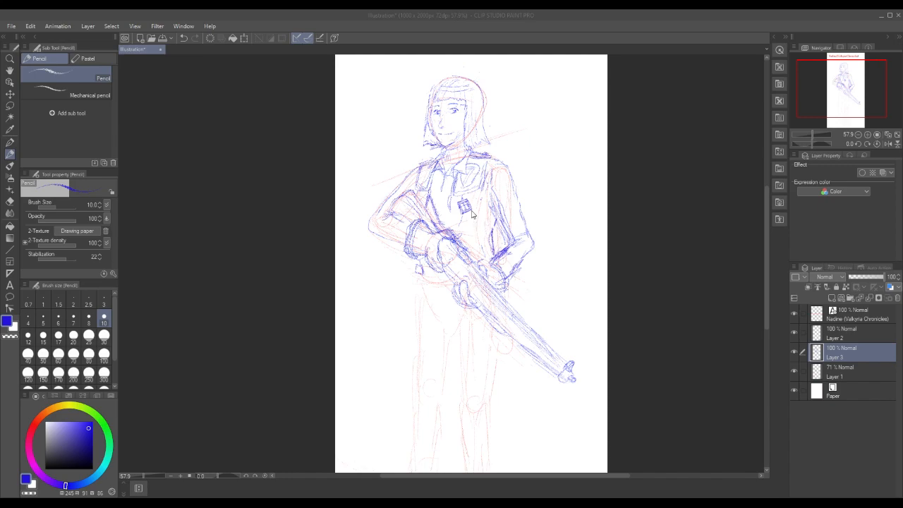
# Draw a fold line beside the chest emblem, lasso the muzzle-side chest pocket area, scale it down to about 90%, and deselect
pyautogui.moveTo(480, 200); pyautogui.dragTo(474, 227)
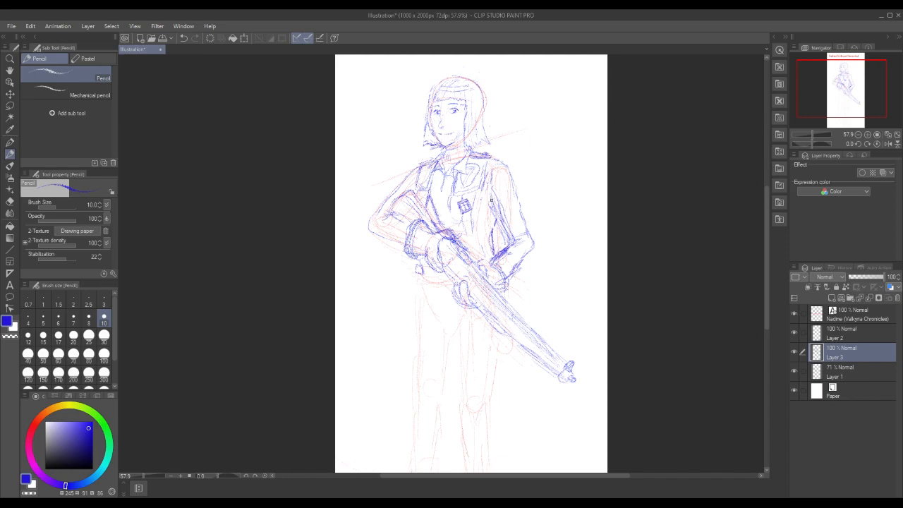
pyautogui.press('m')
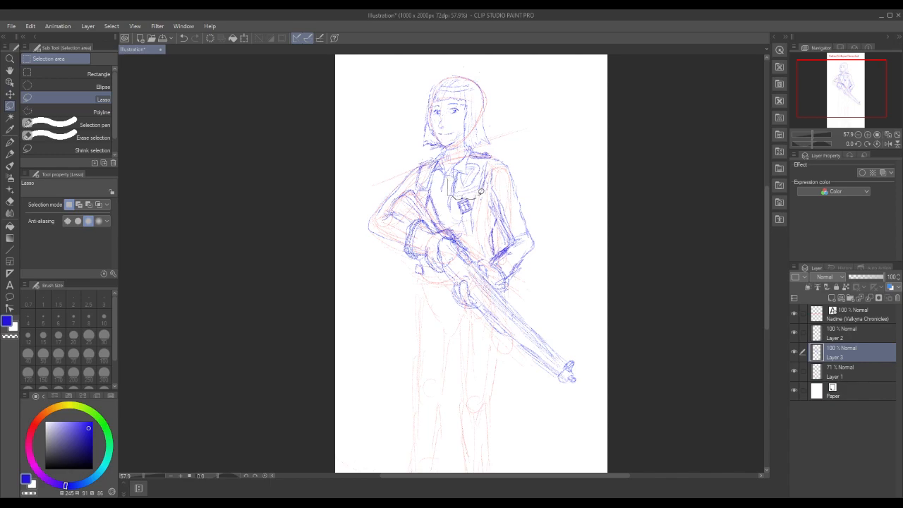
pyautogui.moveTo(492, 166); pyautogui.dragTo(489, 168)
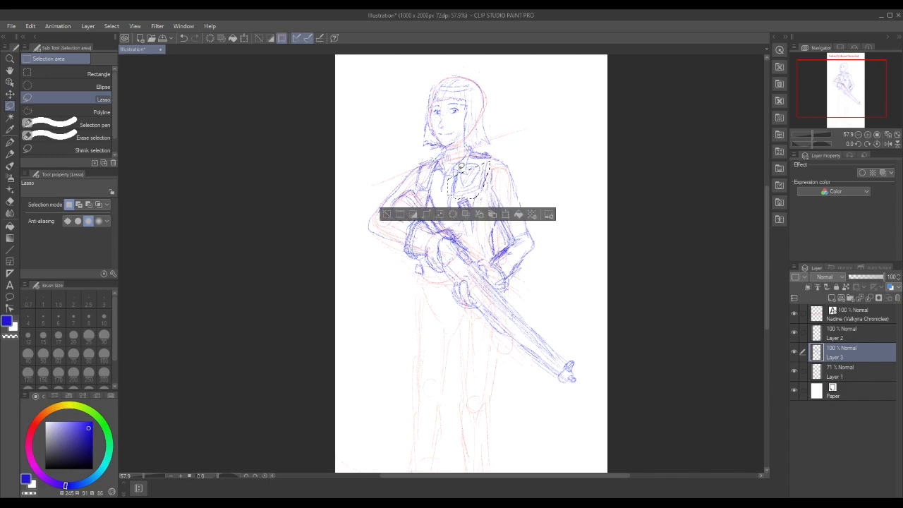
pyautogui.click(387, 215)
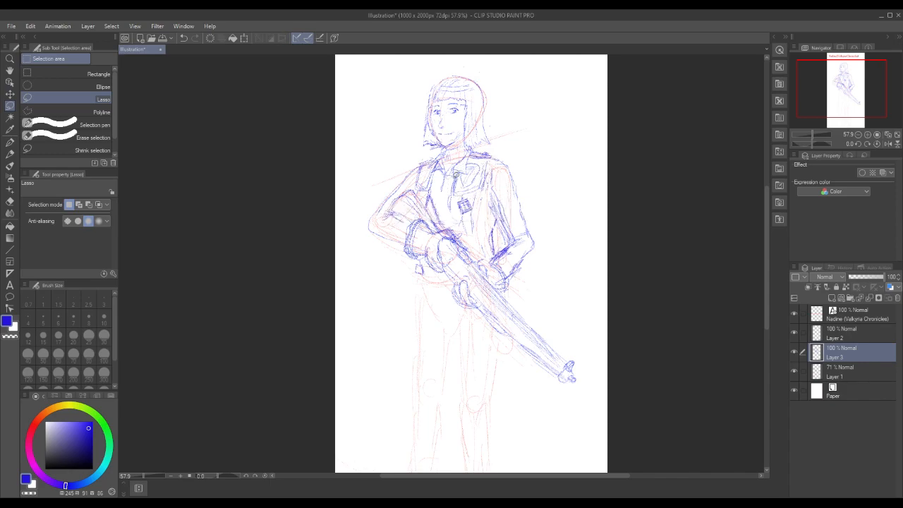
pyautogui.moveTo(493, 161)
pyautogui.mouseDown()
pyautogui.moveTo(469, 171)
pyautogui.moveTo(485, 169)
pyautogui.moveTo(449, 180)
pyautogui.mouseUp()
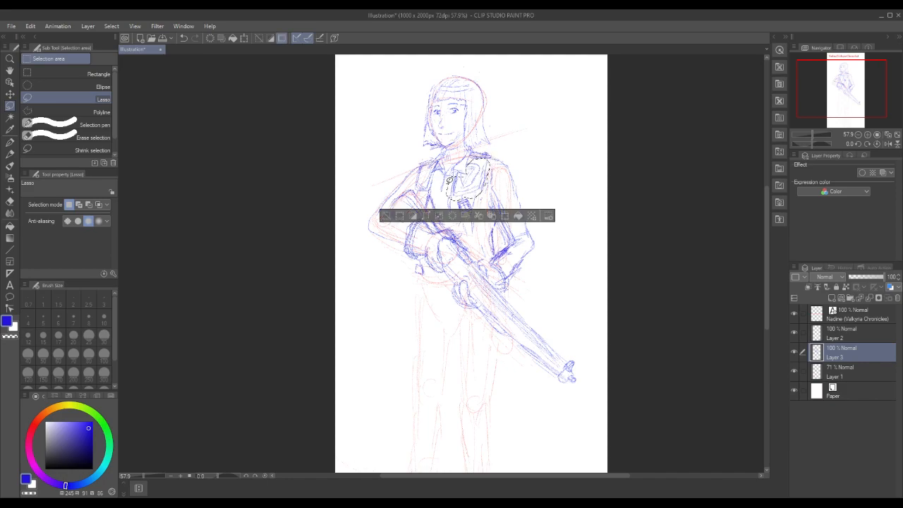
pyautogui.click(506, 217)
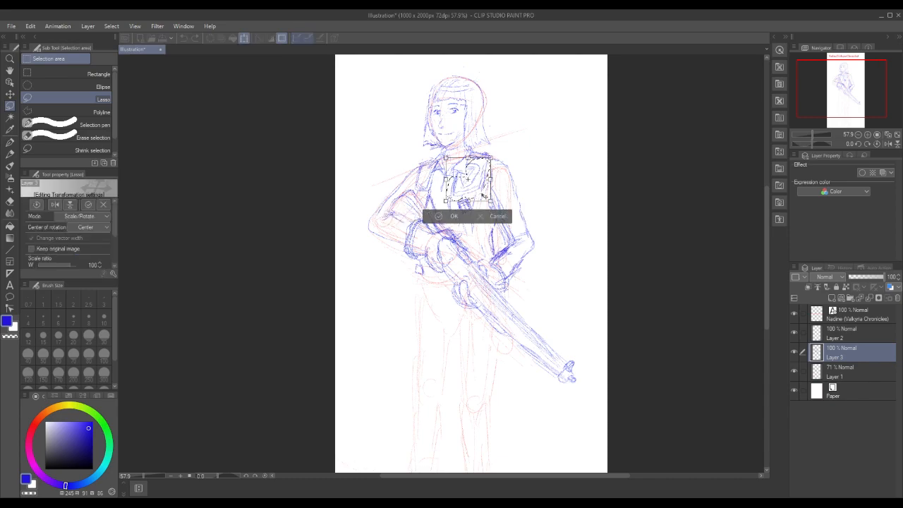
pyautogui.moveTo(491, 202); pyautogui.dragTo(487, 197)
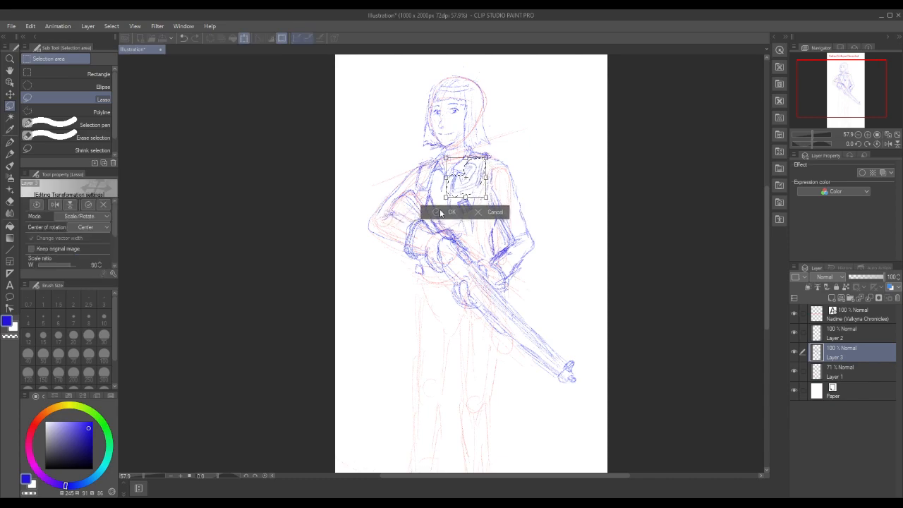
pyautogui.click(438, 212)
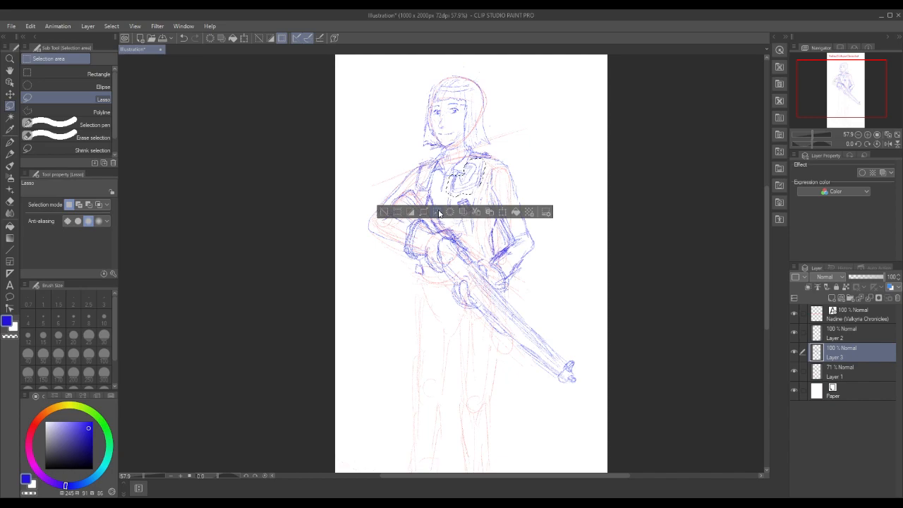
pyautogui.click(385, 212)
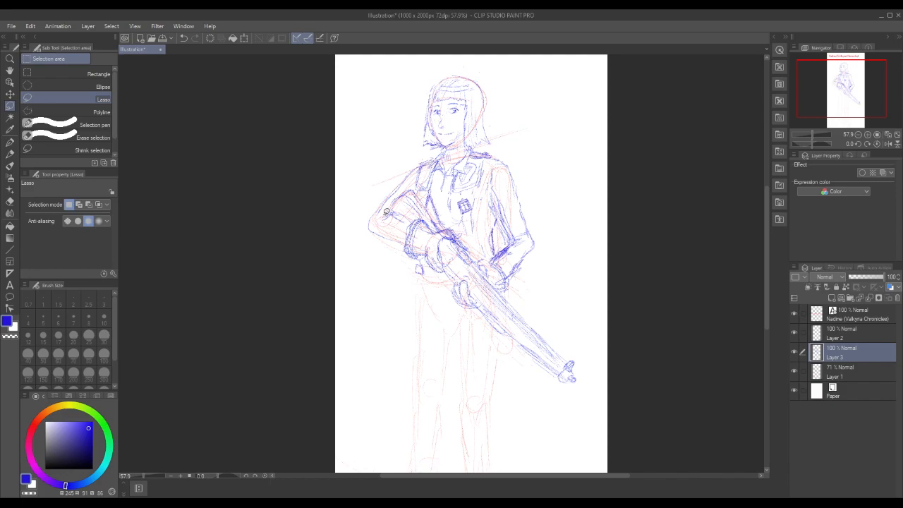
# Lasso the square chest emblem, move it slightly up towards the pocket with Scale/Rotate, and deselect
pyautogui.click(11, 153)
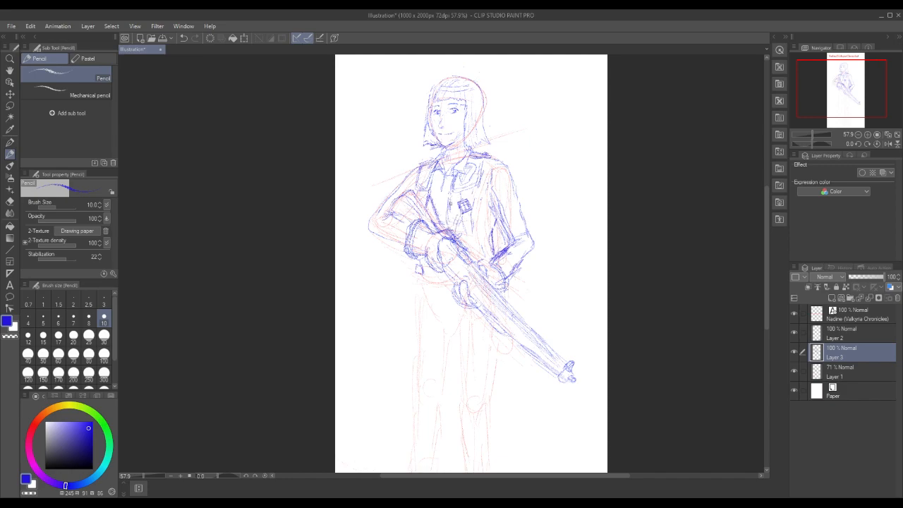
pyautogui.click(10, 106)
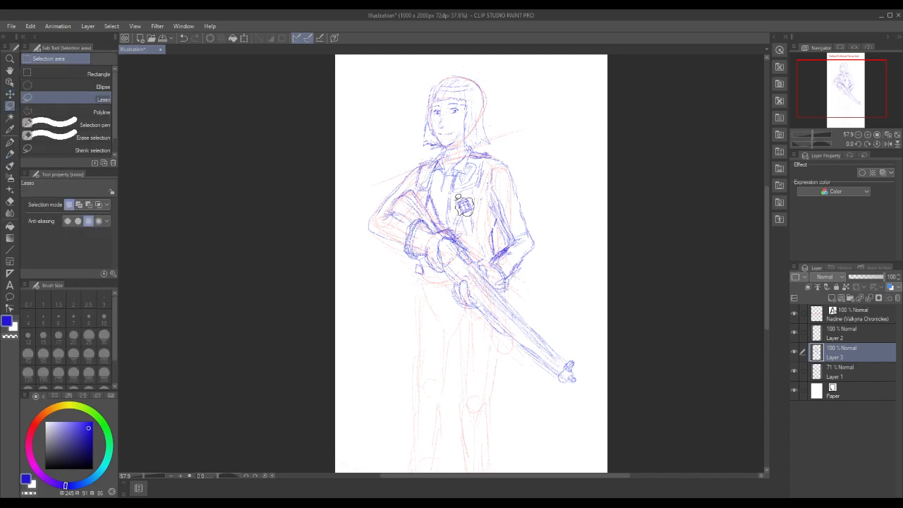
pyautogui.moveTo(458, 198); pyautogui.dragTo(469, 209)
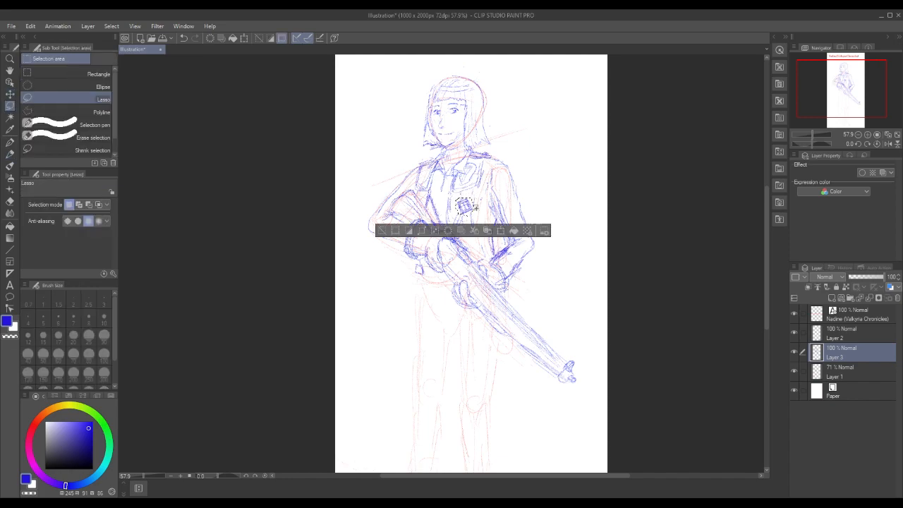
pyautogui.click(502, 232)
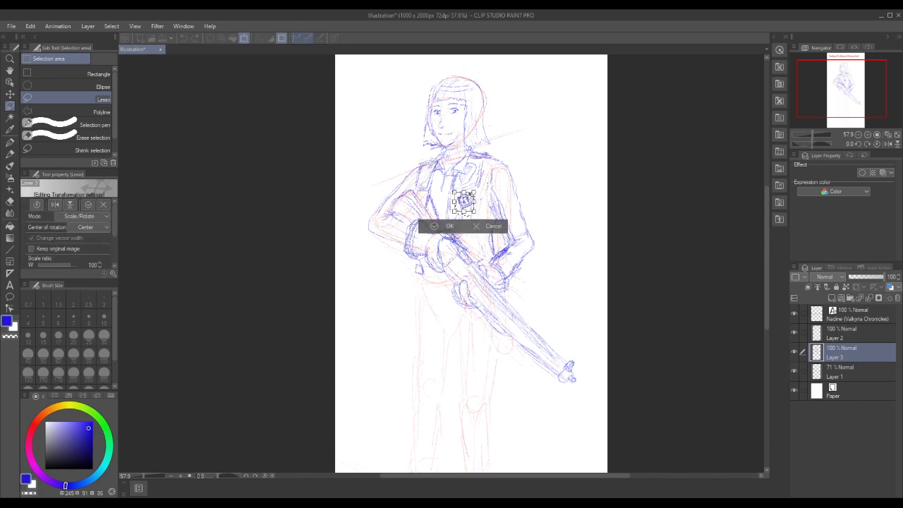
pyautogui.click(441, 226)
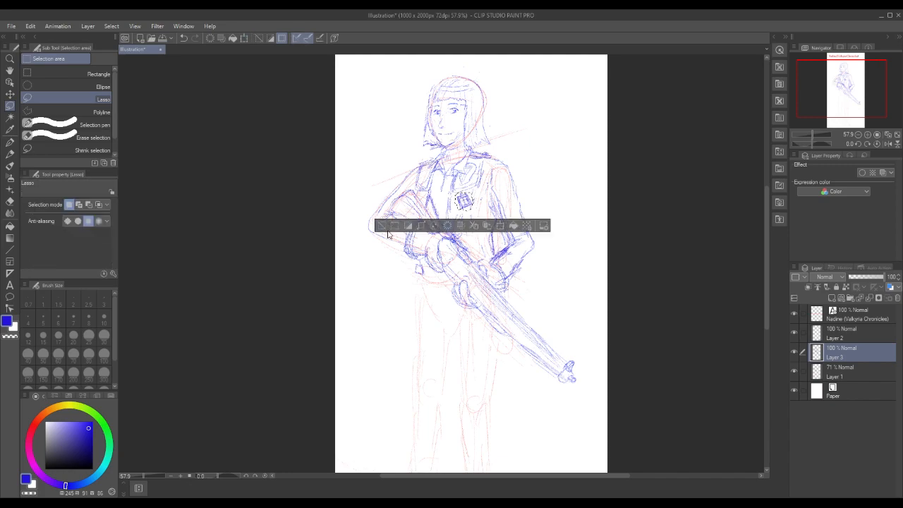
pyautogui.click(385, 220)
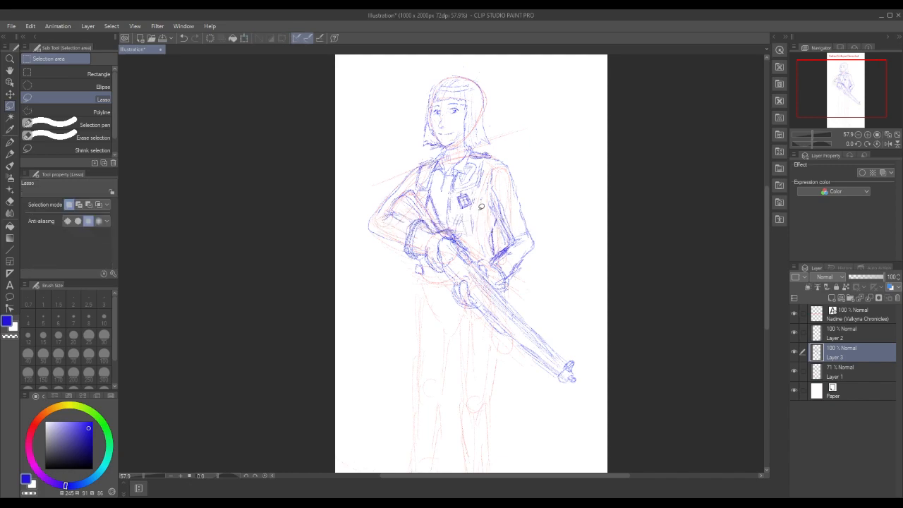
# Adjust the small tag below the chest emblem and sketch the jacket's side and lower edge above the rifle in blue pencil
pyautogui.moveTo(470, 215); pyautogui.dragTo(473, 235)
pyautogui.click(393, 250)
pyautogui.click(10, 154)
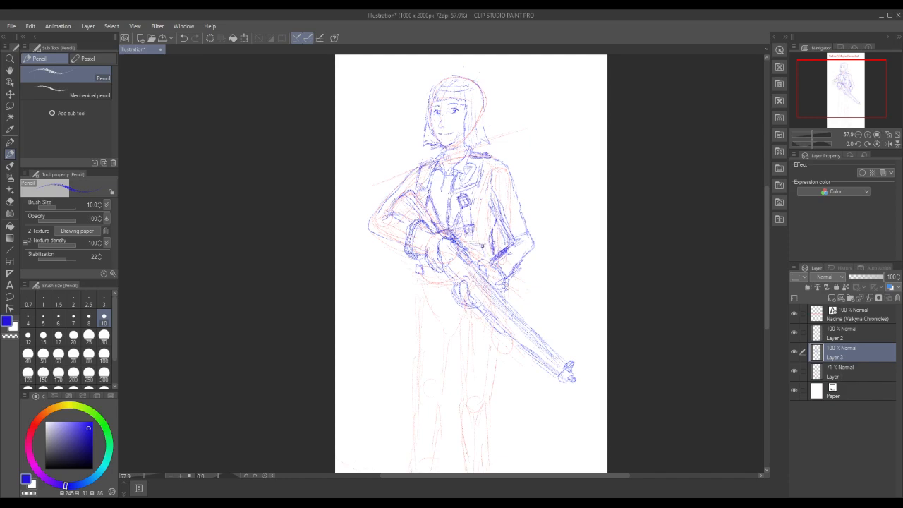
pyautogui.moveTo(493, 248); pyautogui.dragTo(495, 256)
pyautogui.moveTo(495, 237)
pyautogui.mouseDown()
pyautogui.moveTo(490, 250)
pyautogui.moveTo(470, 244)
pyautogui.moveTo(493, 250)
pyautogui.mouseUp()
pyautogui.moveTo(485, 220)
pyautogui.mouseDown()
pyautogui.moveTo(483, 206)
pyautogui.moveTo(485, 232)
pyautogui.mouseUp()
# Draw the muzzle-side shoulder and outer sleeve contours, and add fold lines at both armpits and inside the stock-side sleeve
pyautogui.moveTo(480, 185)
pyautogui.mouseDown()
pyautogui.moveTo(489, 161)
pyautogui.moveTo(480, 183)
pyautogui.moveTo(499, 164)
pyautogui.moveTo(513, 186)
pyautogui.mouseUp()
pyautogui.moveTo(495, 165); pyautogui.dragTo(524, 220)
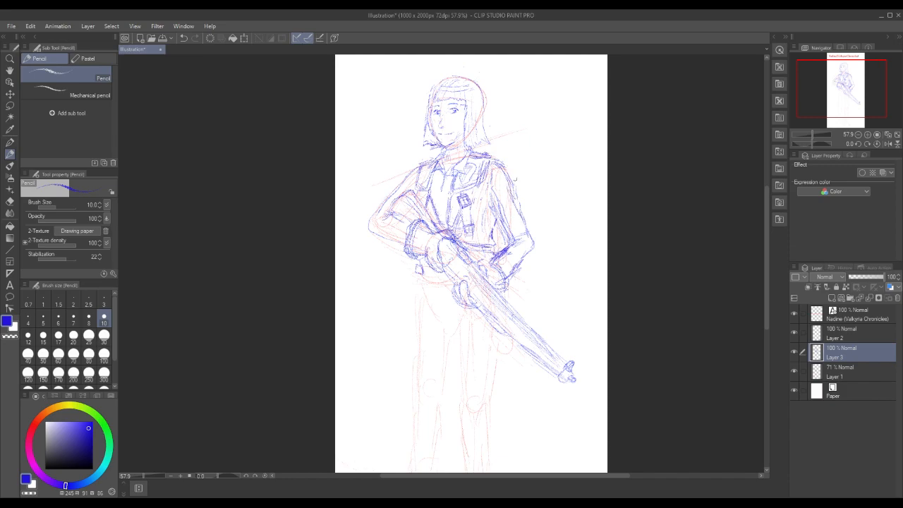
pyautogui.moveTo(527, 231)
pyautogui.mouseDown()
pyautogui.moveTo(518, 206)
pyautogui.moveTo(522, 223)
pyautogui.mouseUp()
pyautogui.moveTo(493, 194)
pyautogui.mouseDown()
pyautogui.moveTo(499, 210)
pyautogui.moveTo(484, 183)
pyautogui.moveTo(492, 204)
pyautogui.moveTo(486, 191)
pyautogui.mouseUp()
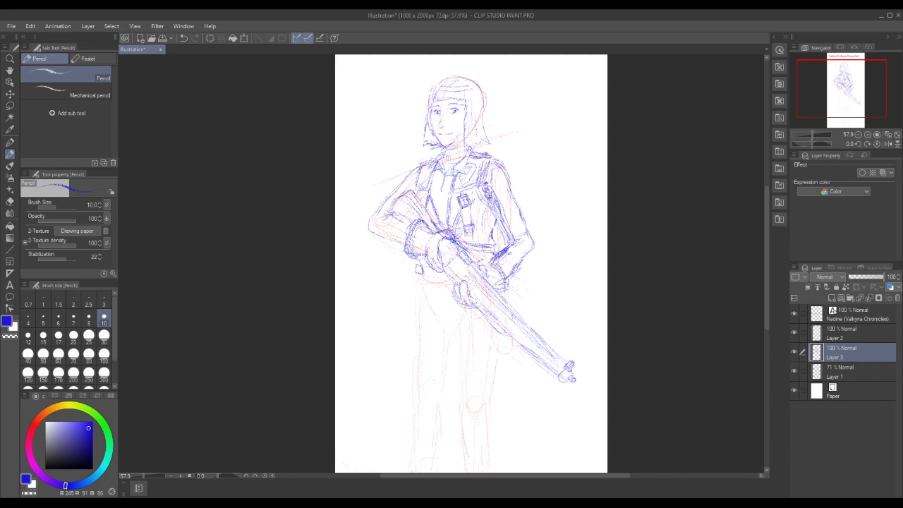
pyautogui.moveTo(417, 185); pyautogui.dragTo(404, 224)
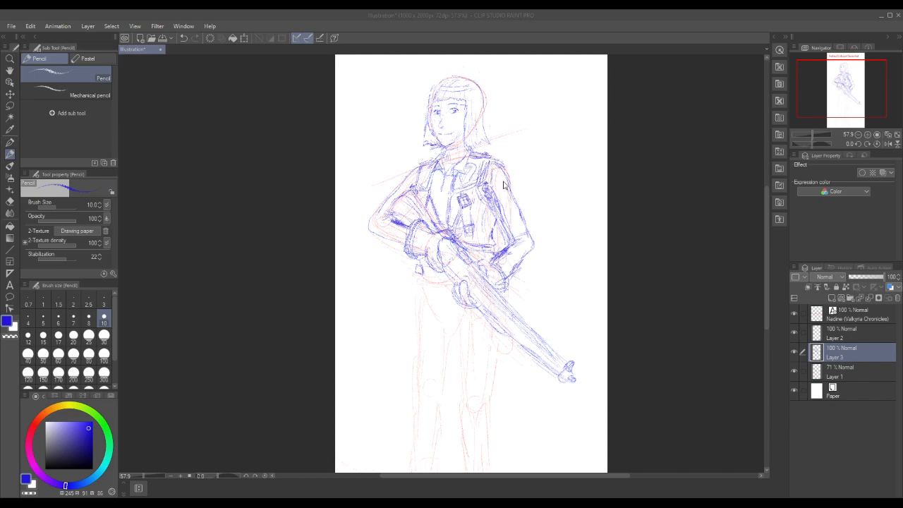
# Lasso the muzzle-side sleeve from shoulder to elbow, shorten it slightly by raising its elbow corner with Free Transform, and deselect
pyautogui.press('m')
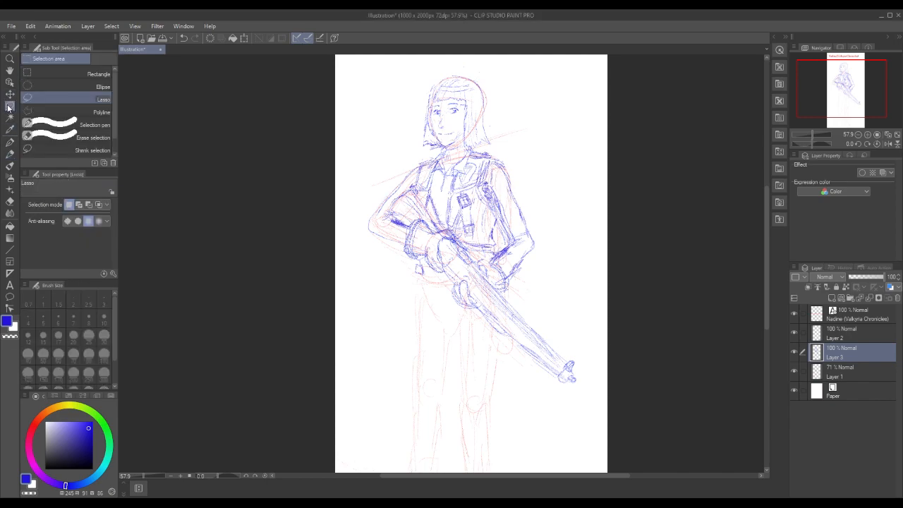
pyautogui.moveTo(492, 155)
pyautogui.mouseDown()
pyautogui.moveTo(533, 198)
pyautogui.moveTo(541, 246)
pyautogui.moveTo(502, 238)
pyautogui.moveTo(485, 199)
pyautogui.moveTo(491, 155)
pyautogui.mouseUp()
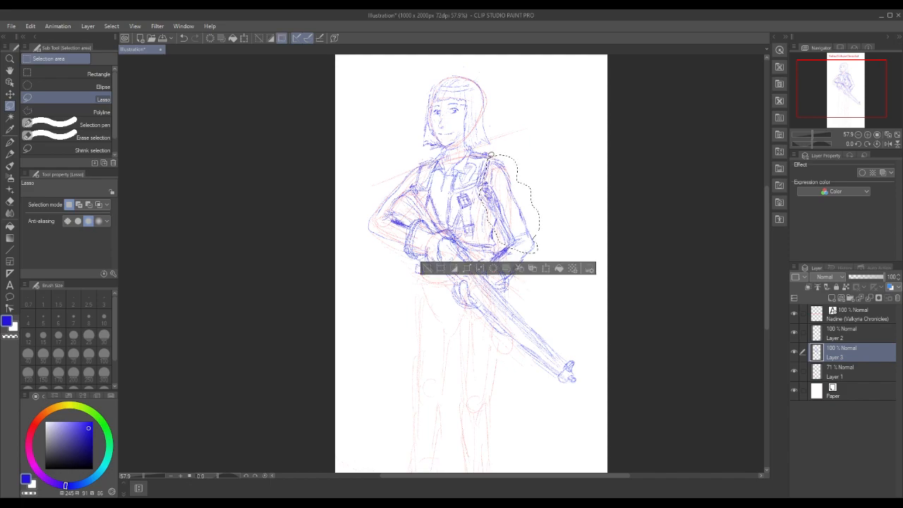
pyautogui.click(30, 27)
pyautogui.moveTo(93, 252)
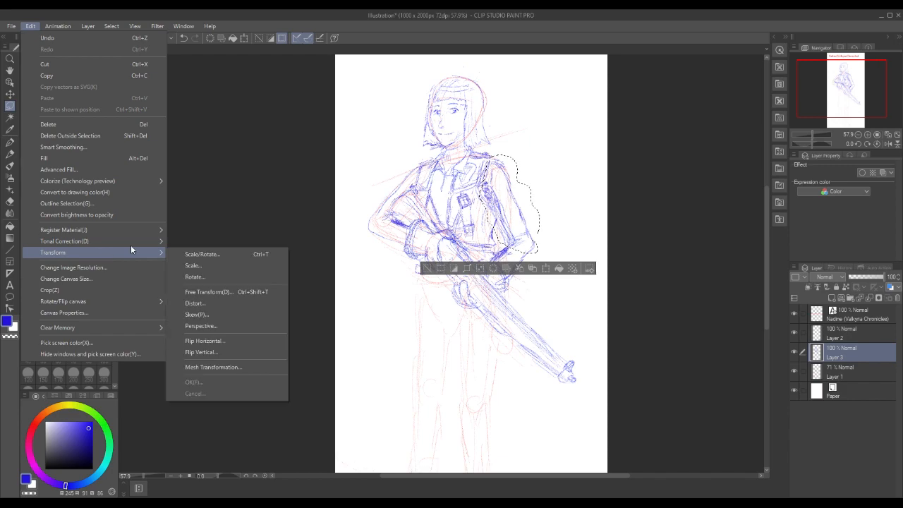
pyautogui.click(208, 292)
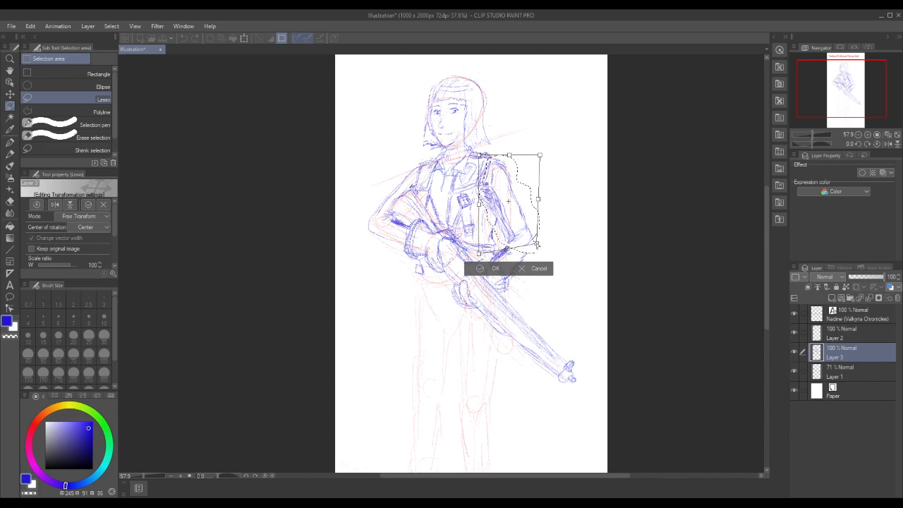
pyautogui.moveTo(537, 241); pyautogui.dragTo(536, 241)
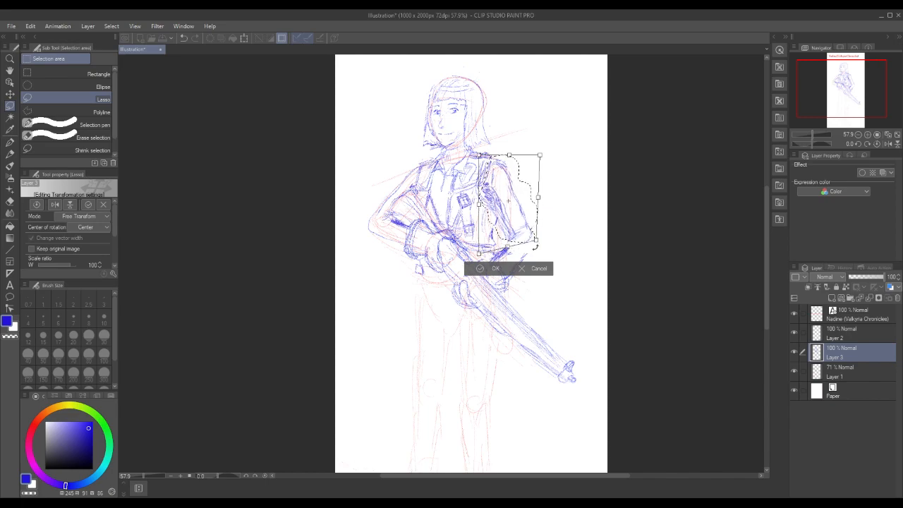
pyautogui.click(495, 269)
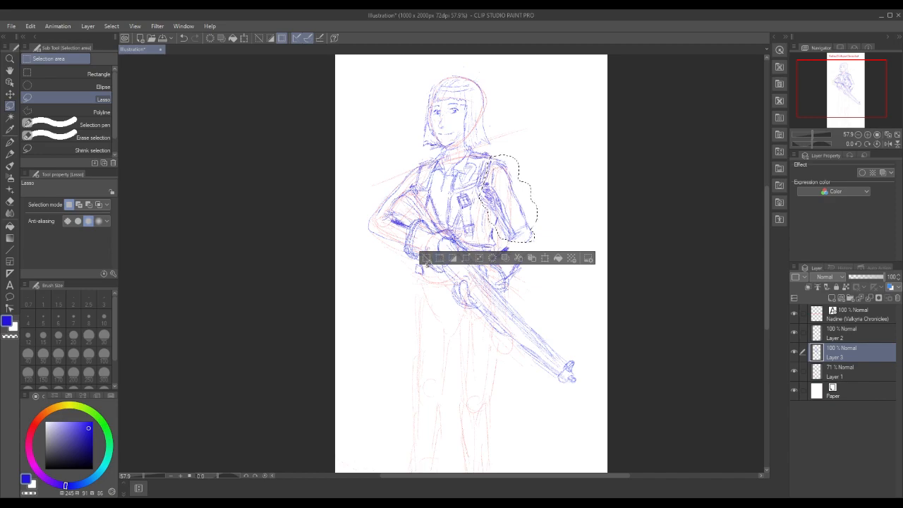
pyautogui.click(426, 259)
# Rework the muzzle-side elbow, redrawing its corner and the forearm's outer edge in blue pencil
pyautogui.moveTo(508, 241)
pyautogui.mouseDown()
pyautogui.moveTo(531, 243)
pyautogui.moveTo(528, 256)
pyautogui.mouseUp()
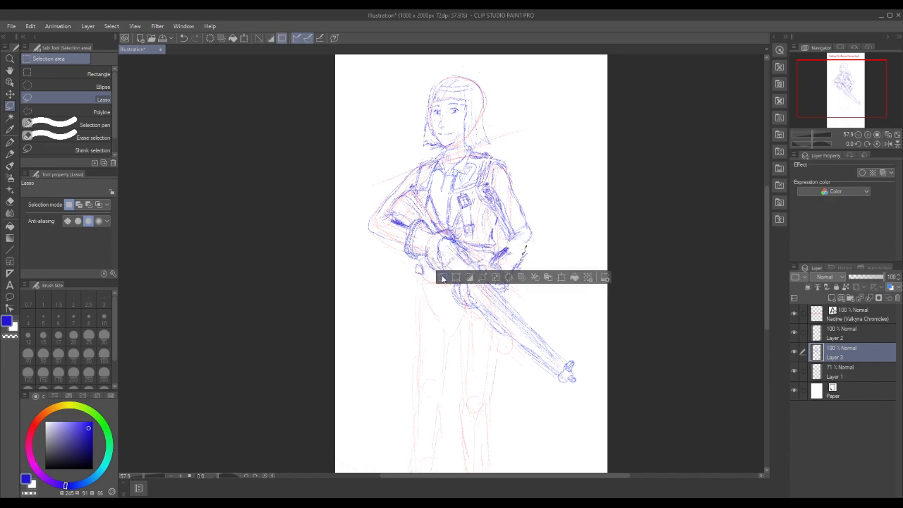
pyautogui.click(443, 275)
pyautogui.click(10, 154)
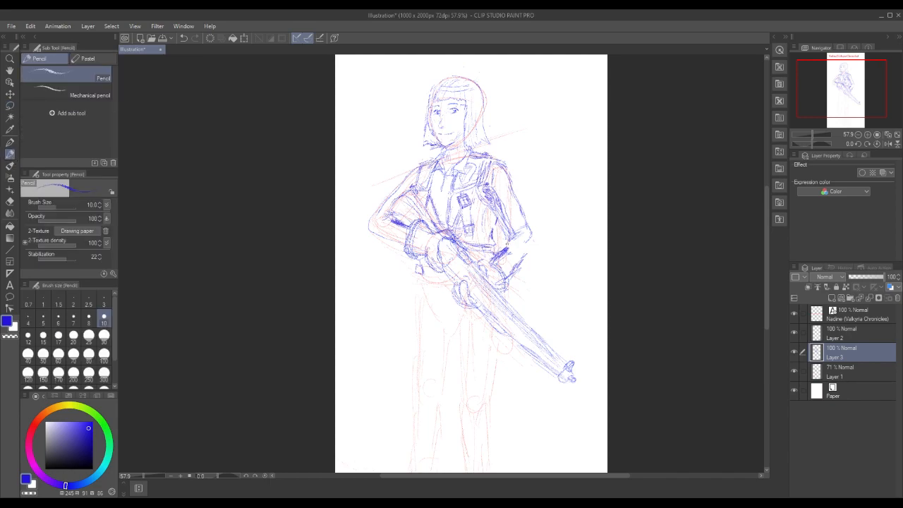
pyautogui.moveTo(523, 255)
pyautogui.mouseDown()
pyautogui.moveTo(536, 241)
pyautogui.moveTo(529, 254)
pyautogui.moveTo(509, 248)
pyautogui.mouseUp()
# Draw the waist and belt lines with the hip outline below the stock-side cuff in blue pencil
pyautogui.moveTo(424, 257)
pyautogui.mouseDown()
pyautogui.moveTo(429, 285)
pyautogui.moveTo(416, 266)
pyautogui.moveTo(438, 301)
pyautogui.moveTo(436, 287)
pyautogui.moveTo(416, 281)
pyautogui.moveTo(445, 287)
pyautogui.mouseUp()
pyautogui.moveTo(416, 258); pyautogui.dragTo(426, 264)
pyautogui.moveTo(416, 264); pyautogui.dragTo(419, 272)
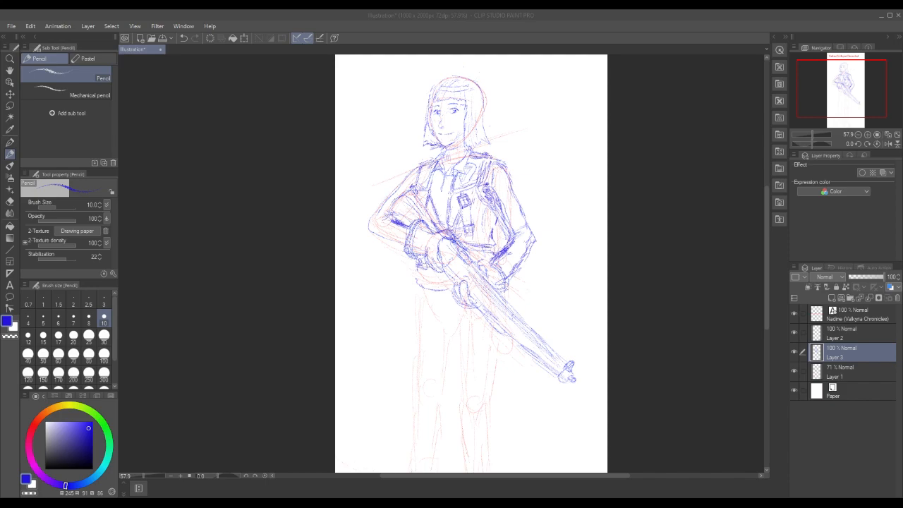
pyautogui.click(422, 271)
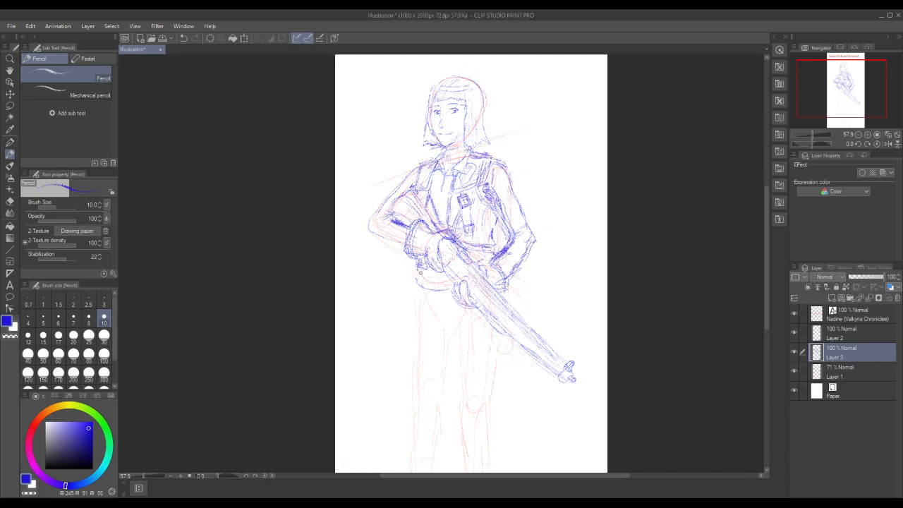
pyautogui.moveTo(424, 273); pyautogui.dragTo(438, 275)
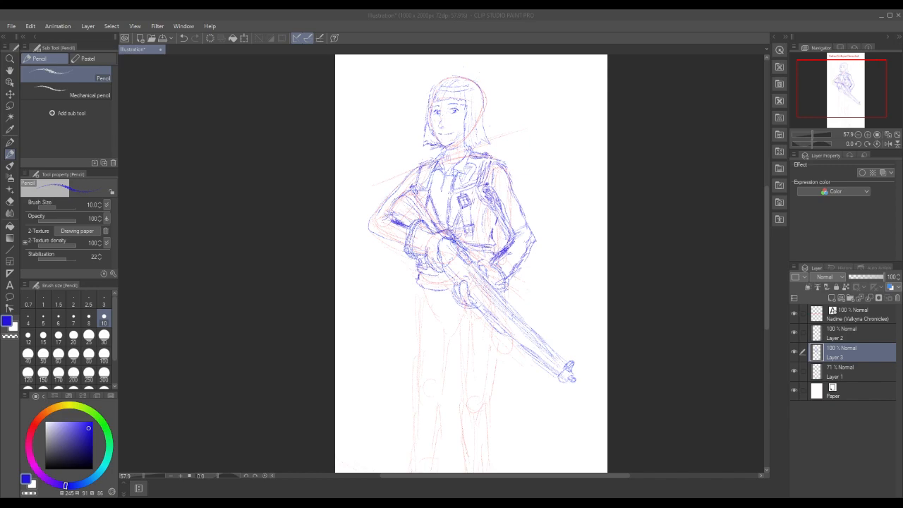
pyautogui.click(419, 280)
pyautogui.moveTo(420, 273)
pyautogui.mouseDown()
pyautogui.moveTo(417, 293)
pyautogui.moveTo(458, 298)
pyautogui.moveTo(445, 295)
pyautogui.moveTo(457, 286)
pyautogui.mouseUp()
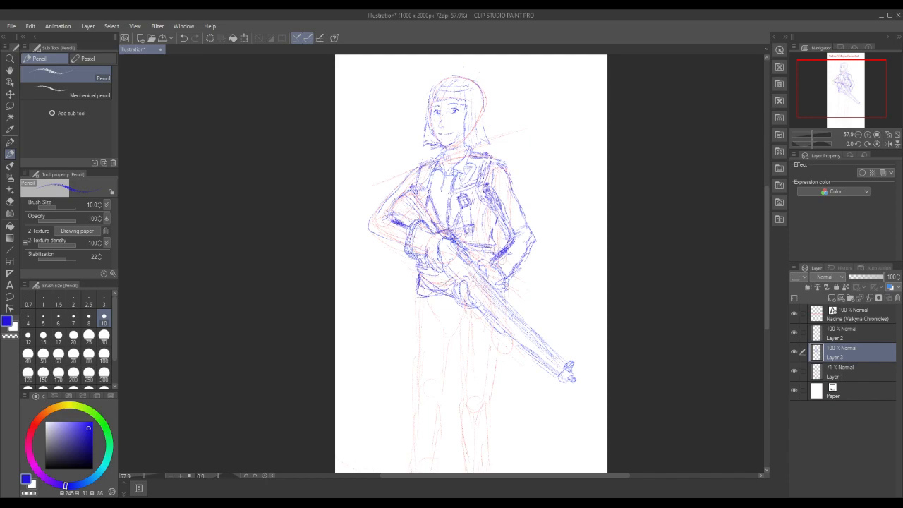
# Outline a long pouch beside the stock-side hip and a rounded pouch beyond the muzzle-side hand, and add waist lines above the rifle
pyautogui.moveTo(401, 269)
pyautogui.mouseDown()
pyautogui.moveTo(393, 326)
pyautogui.moveTo(407, 340)
pyautogui.mouseUp()
pyautogui.moveTo(518, 276); pyautogui.dragTo(521, 296)
pyautogui.moveTo(493, 253); pyautogui.dragTo(490, 259)
pyautogui.moveTo(495, 251); pyautogui.dragTo(493, 257)
pyautogui.moveTo(465, 240); pyautogui.dragTo(494, 254)
# Add belt detail lines across the stock-side hip and complete the long pouch's top and inner edges
pyautogui.moveTo(429, 275); pyautogui.dragTo(450, 278)
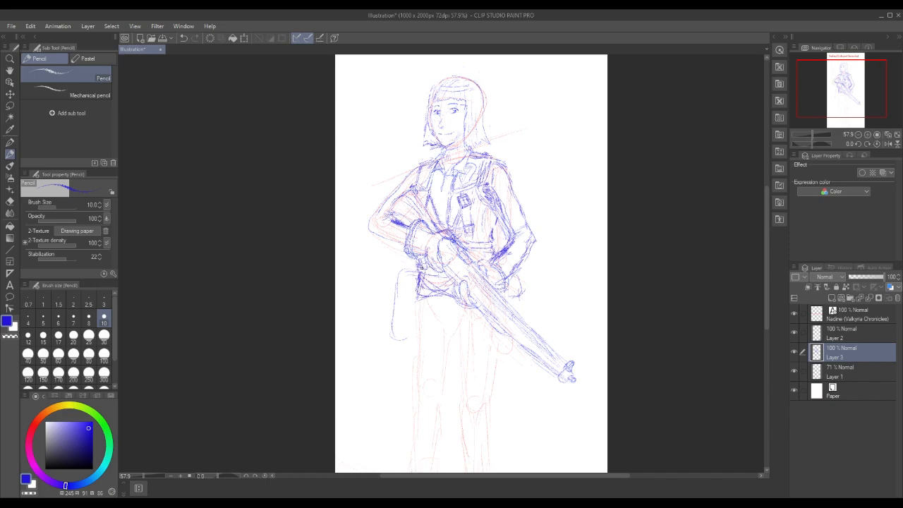
pyautogui.moveTo(424, 280); pyautogui.dragTo(424, 295)
pyautogui.moveTo(422, 276)
pyautogui.mouseDown()
pyautogui.moveTo(415, 303)
pyautogui.moveTo(445, 292)
pyautogui.moveTo(410, 308)
pyautogui.mouseUp()
pyautogui.moveTo(395, 274)
pyautogui.mouseDown()
pyautogui.moveTo(389, 340)
pyautogui.moveTo(405, 346)
pyautogui.moveTo(411, 298)
pyautogui.mouseUp()
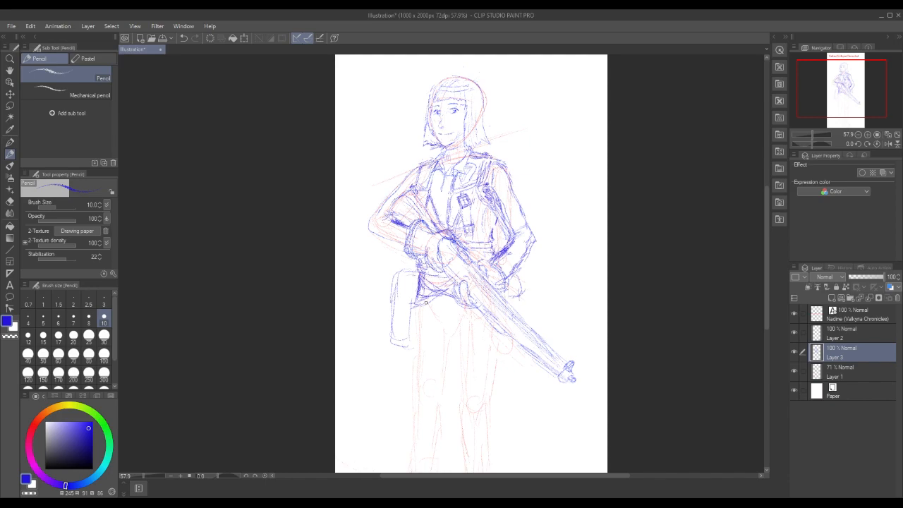
# Outline a pouch below the rifle at the muzzle-side hip, choose blue again, and reinforce the pouch beyond the muzzle-side hand
pyautogui.moveTo(767, 237); pyautogui.dragTo(775, 264)
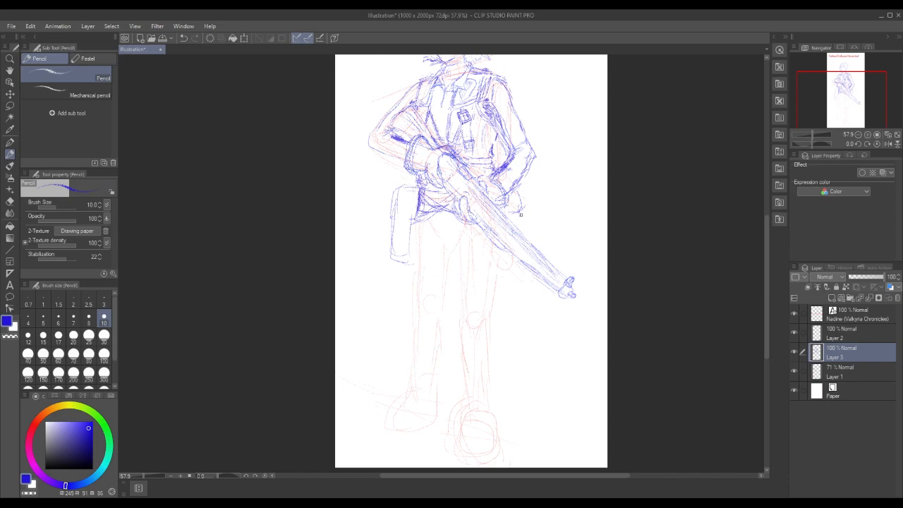
pyautogui.moveTo(476, 235)
pyautogui.mouseDown()
pyautogui.moveTo(482, 274)
pyautogui.moveTo(514, 272)
pyautogui.mouseUp()
pyautogui.press('x')
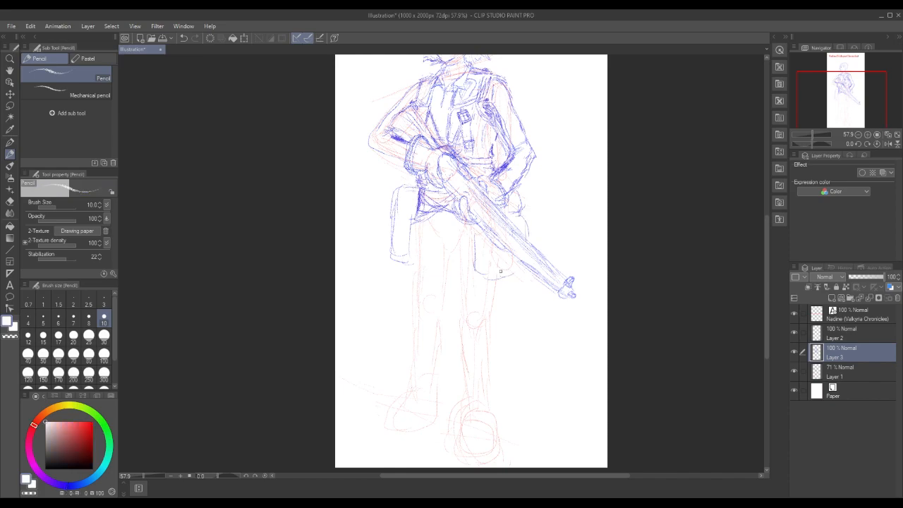
pyautogui.click(70, 487)
pyautogui.click(91, 426)
pyautogui.moveTo(518, 194)
pyautogui.mouseDown()
pyautogui.moveTo(532, 198)
pyautogui.moveTo(520, 214)
pyautogui.moveTo(532, 194)
pyautogui.moveTo(526, 220)
pyautogui.moveTo(536, 216)
pyautogui.moveTo(514, 225)
pyautogui.mouseUp()
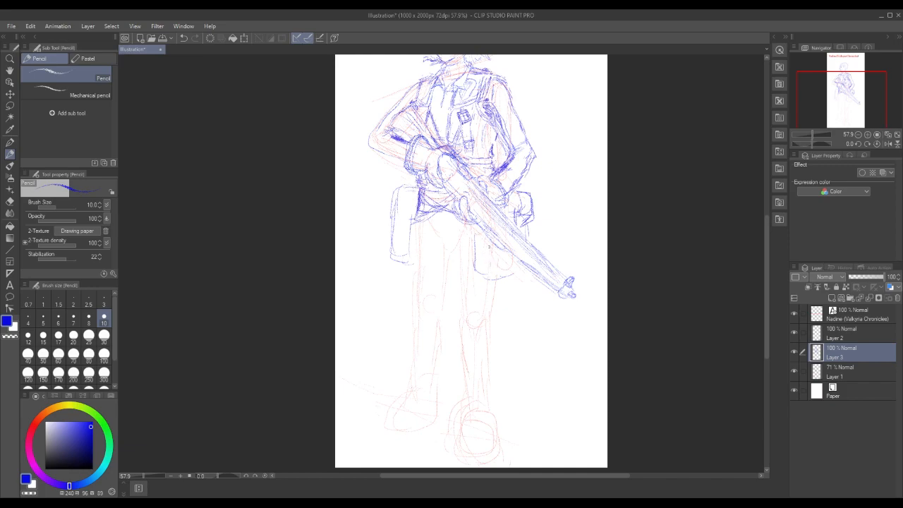
# Add inner edge lines to the pouch below the rifle and strengthen its lower and outer edges in blue pencil
pyautogui.moveTo(484, 246); pyautogui.dragTo(494, 330)
pyautogui.moveTo(477, 264)
pyautogui.mouseDown()
pyautogui.moveTo(494, 257)
pyautogui.moveTo(472, 257)
pyautogui.mouseUp()
pyautogui.moveTo(475, 237)
pyautogui.mouseDown()
pyautogui.moveTo(474, 261)
pyautogui.moveTo(477, 237)
pyautogui.moveTo(483, 266)
pyautogui.mouseUp()
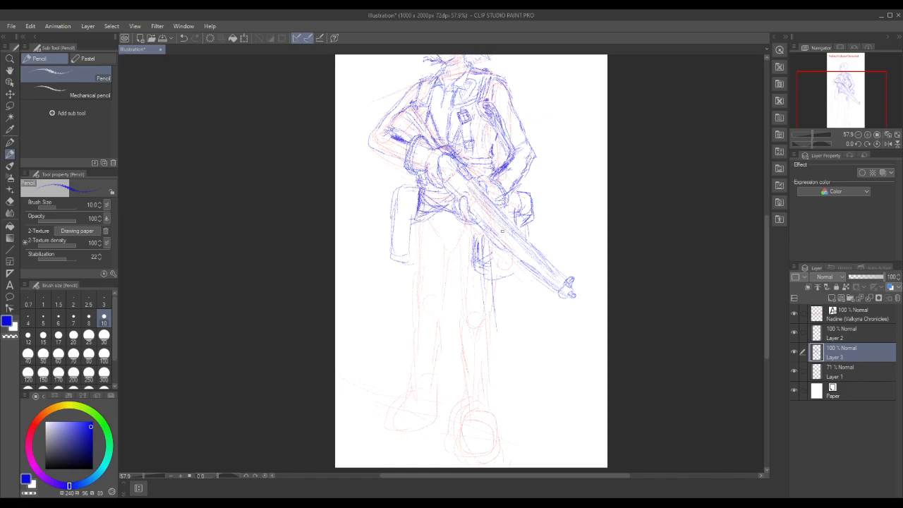
pyautogui.moveTo(480, 273)
pyautogui.mouseDown()
pyautogui.moveTo(498, 283)
pyautogui.moveTo(519, 278)
pyautogui.mouseUp()
pyautogui.moveTo(530, 223); pyautogui.dragTo(533, 242)
# Sketch a long scabbard hanging along the muzzle-side thigh, with its side edges and rounded lower end
pyautogui.moveTo(495, 310); pyautogui.dragTo(501, 335)
pyautogui.moveTo(485, 288); pyautogui.dragTo(497, 342)
pyautogui.moveTo(483, 310); pyautogui.dragTo(483, 339)
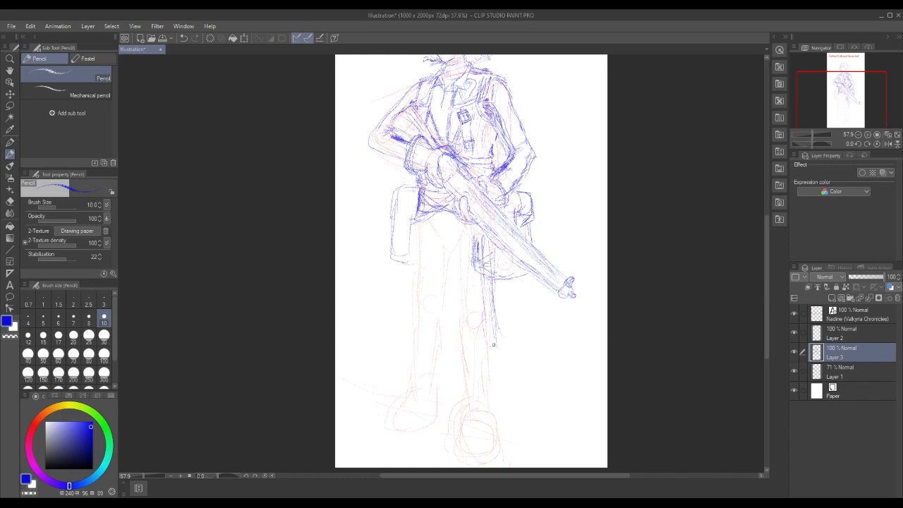
pyautogui.moveTo(473, 269); pyautogui.dragTo(474, 310)
pyautogui.moveTo(485, 346)
pyautogui.mouseDown()
pyautogui.moveTo(499, 289)
pyautogui.moveTo(500, 338)
pyautogui.mouseUp()
pyautogui.moveTo(494, 275)
pyautogui.mouseDown()
pyautogui.moveTo(496, 308)
pyautogui.moveTo(480, 334)
pyautogui.mouseUp()
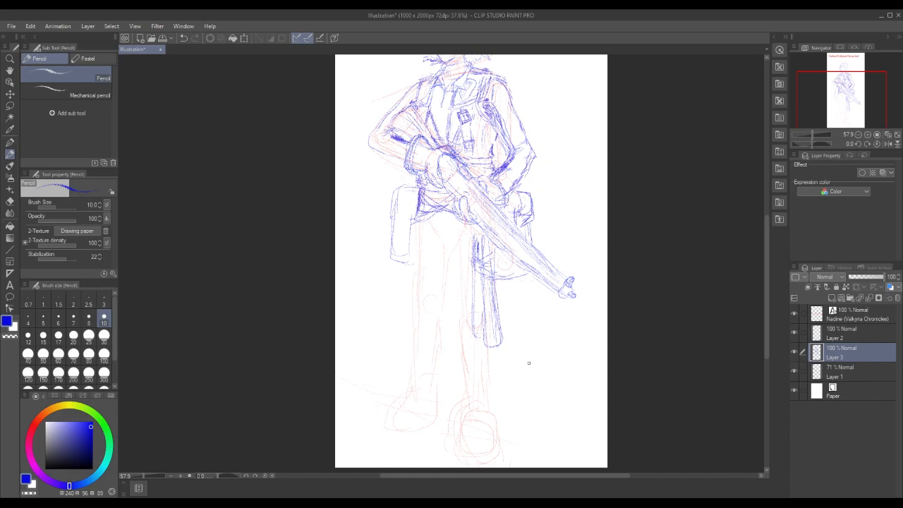
# Erase the long scabbard and the overlapping pouch lines along the muzzle-side thigh
pyautogui.moveTo(482, 319); pyautogui.dragTo(483, 341)
pyautogui.moveTo(486, 285)
pyautogui.mouseDown()
pyautogui.moveTo(487, 345)
pyautogui.moveTo(496, 296)
pyautogui.moveTo(494, 318)
pyautogui.moveTo(472, 313)
pyautogui.moveTo(494, 246)
pyautogui.mouseUp()
pyautogui.moveTo(475, 250)
pyautogui.mouseDown()
pyautogui.moveTo(487, 244)
pyautogui.moveTo(497, 279)
pyautogui.mouseUp()
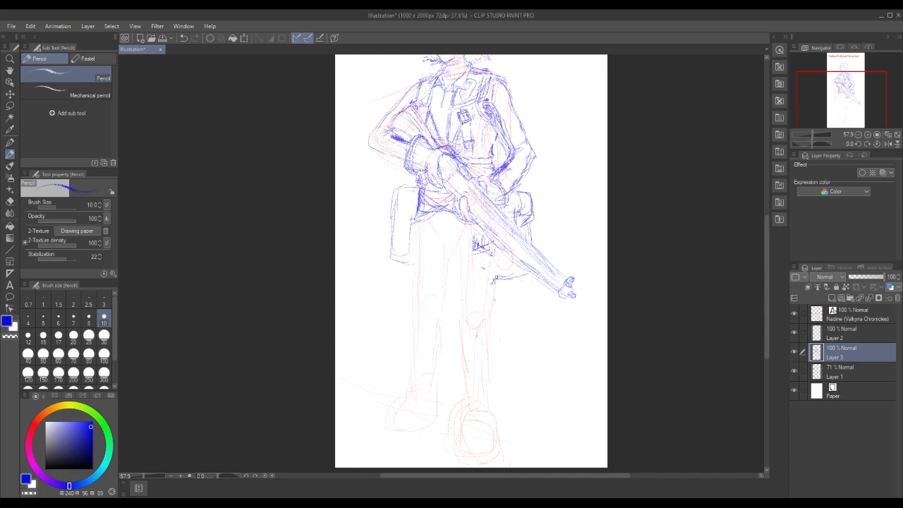
# Draw a curved hem band across the hips with its stock-side edge and a short vertical line at the centre
pyautogui.moveTo(415, 224)
pyautogui.mouseDown()
pyautogui.moveTo(413, 244)
pyautogui.moveTo(427, 251)
pyautogui.moveTo(417, 246)
pyautogui.moveTo(427, 239)
pyautogui.moveTo(464, 237)
pyautogui.mouseUp()
pyautogui.moveTo(416, 201)
pyautogui.mouseDown()
pyautogui.moveTo(415, 227)
pyautogui.moveTo(472, 235)
pyautogui.moveTo(422, 234)
pyautogui.mouseUp()
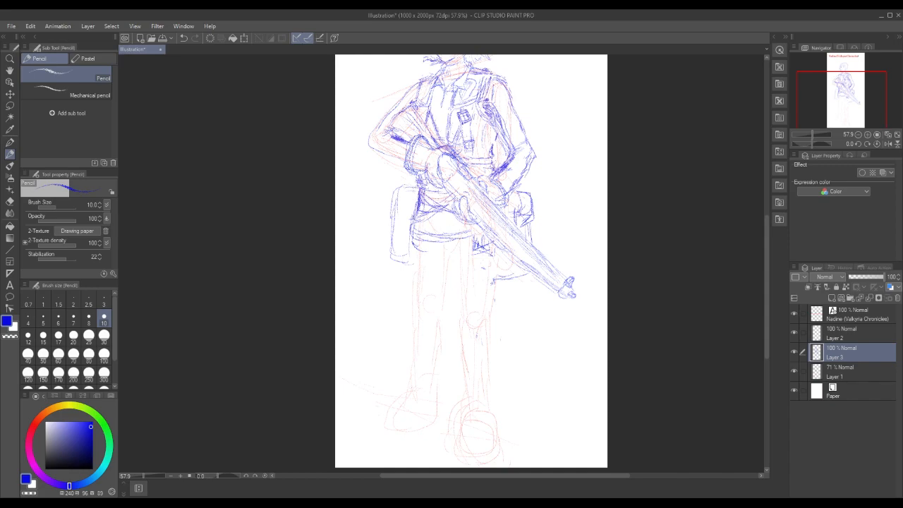
pyautogui.moveTo(438, 234); pyautogui.dragTo(446, 257)
# Try redrawing the top edge of the long stock-side pouch lower down, and undo the trial strokes
pyautogui.hotkey('ctrl', 'z')
pyautogui.hotkey('ctrl', 'z')
pyautogui.hotkey('ctrl', 'z')
pyautogui.moveTo(388, 217); pyautogui.dragTo(410, 212)
pyautogui.moveTo(410, 215); pyautogui.dragTo(386, 219)
pyautogui.click(35, 29)
pyautogui.click(37, 30)
pyautogui.click(36, 30)
pyautogui.click(42, 38)
pyautogui.click(33, 30)
pyautogui.click(37, 37)
pyautogui.click(34, 30)
pyautogui.click(36, 38)
pyautogui.click(35, 29)
pyautogui.click(38, 38)
pyautogui.click(32, 28)
pyautogui.click(38, 38)
pyautogui.click(33, 28)
pyautogui.click(38, 38)
# Lasso the long stock-side pouch and move it down and slightly outward so it hangs beside the hip band
pyautogui.click(9, 105)
pyautogui.moveTo(385, 185)
pyautogui.mouseDown()
pyautogui.moveTo(387, 264)
pyautogui.moveTo(412, 261)
pyautogui.moveTo(417, 199)
pyautogui.moveTo(403, 175)
pyautogui.moveTo(379, 191)
pyautogui.mouseUp()
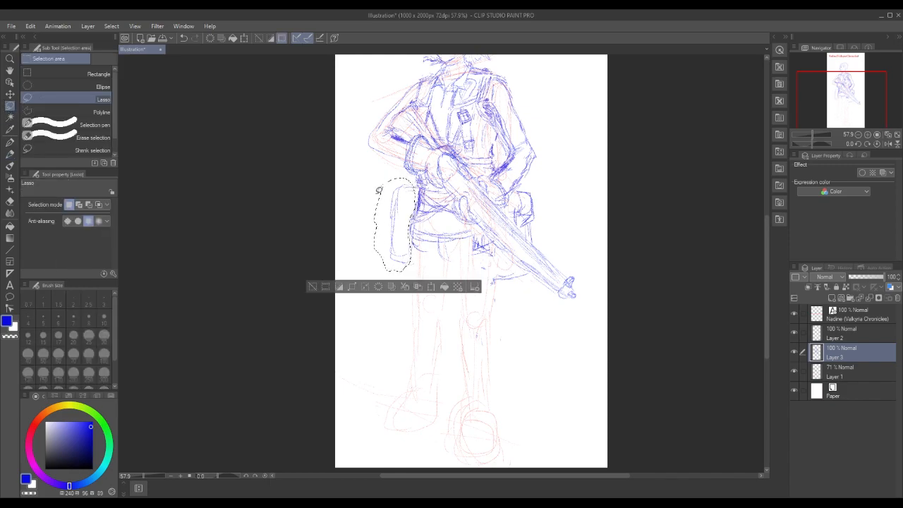
pyautogui.click(432, 287)
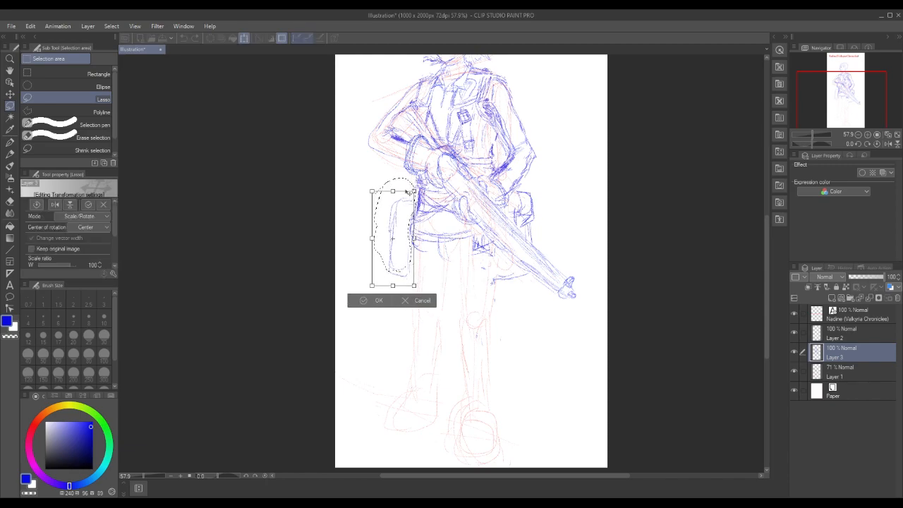
pyautogui.moveTo(407, 201); pyautogui.dragTo(403, 208)
pyautogui.click(361, 315)
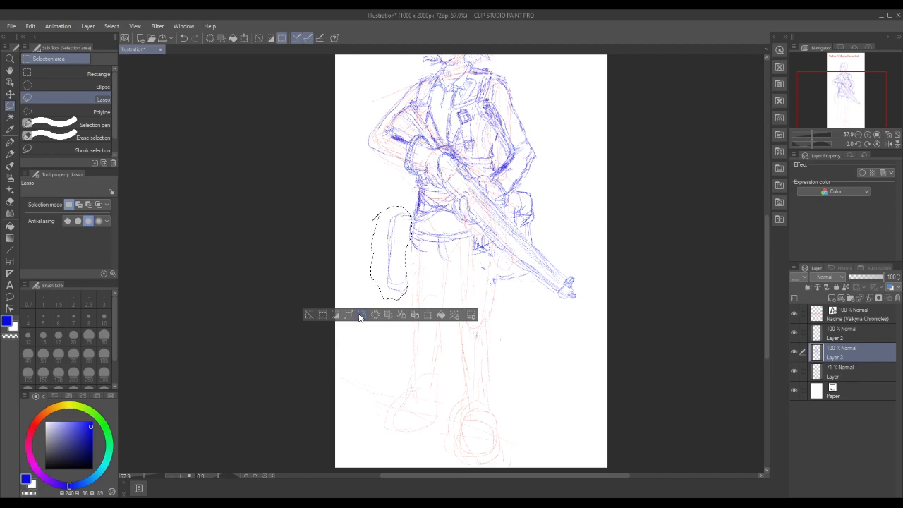
# Clear the pouch drawing beyond the muzzle-side hand and the pouch outline below the rifle
pyautogui.moveTo(524, 185)
pyautogui.mouseDown()
pyautogui.moveTo(540, 206)
pyautogui.moveTo(539, 237)
pyautogui.mouseUp()
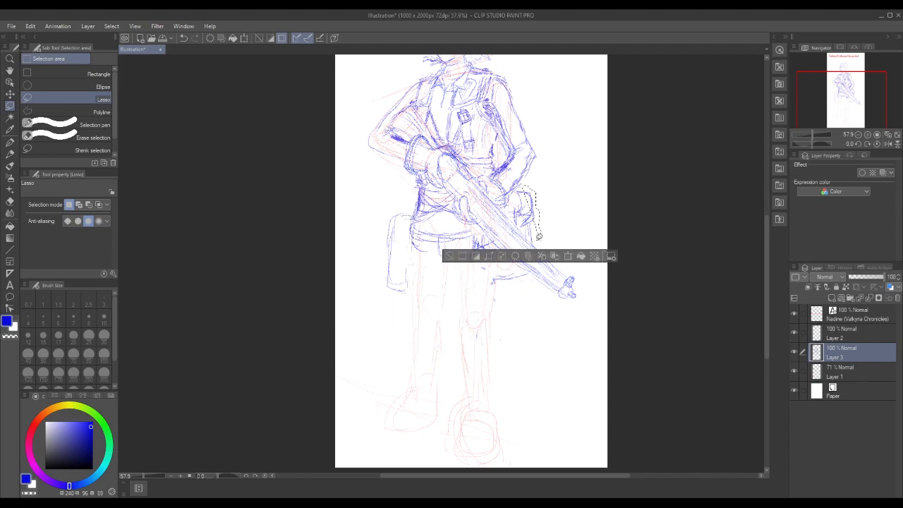
pyautogui.click(449, 257)
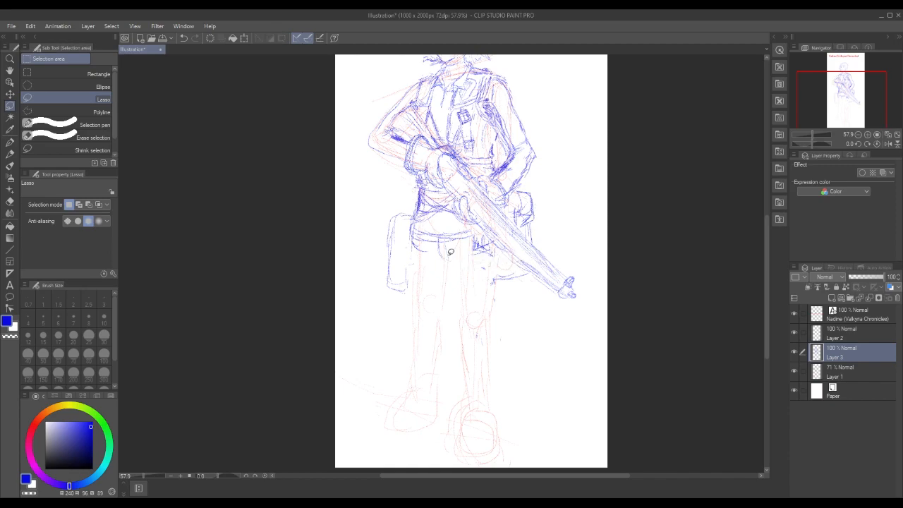
pyautogui.moveTo(522, 203)
pyautogui.mouseDown()
pyautogui.moveTo(528, 230)
pyautogui.moveTo(513, 215)
pyautogui.mouseUp()
pyautogui.moveTo(494, 252)
pyautogui.mouseDown()
pyautogui.moveTo(495, 281)
pyautogui.moveTo(493, 272)
pyautogui.mouseUp()
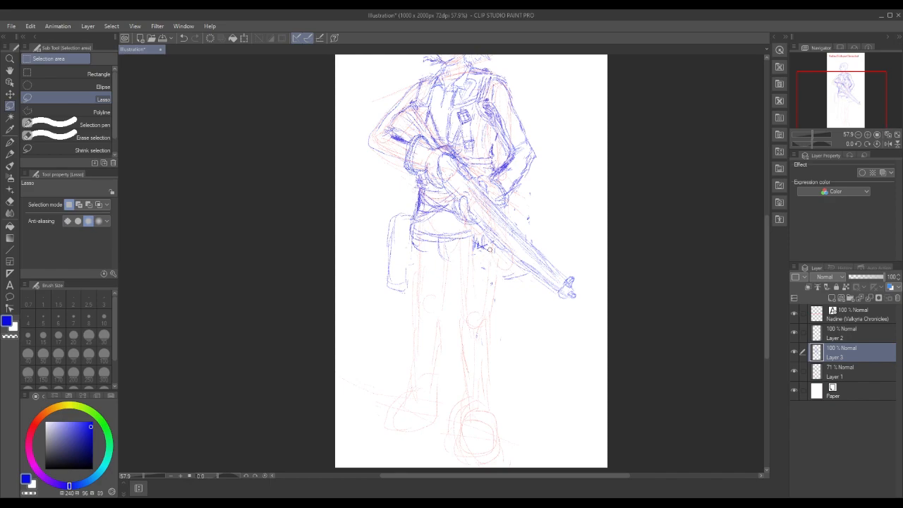
pyautogui.moveTo(457, 218)
pyautogui.mouseDown()
pyautogui.moveTo(441, 215)
pyautogui.moveTo(450, 221)
pyautogui.mouseUp()
pyautogui.click(369, 241)
# Draw the hair outline on the stock side of the head in blue pencil with Layer 1 hidden, and show Layer 1 again
pyautogui.click(858, 135)
pyautogui.moveTo(765, 224); pyautogui.dragTo(767, 202)
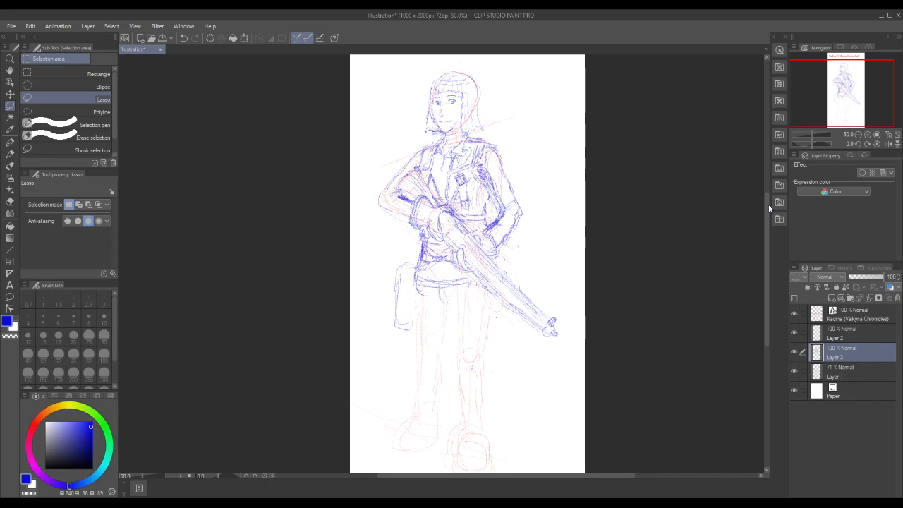
pyautogui.moveTo(433, 92); pyautogui.dragTo(436, 89)
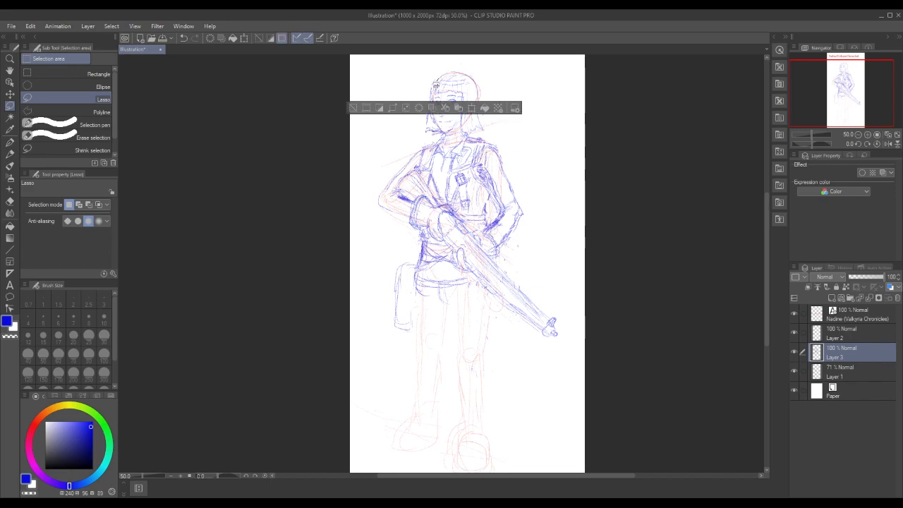
pyautogui.click(354, 107)
pyautogui.click(794, 370)
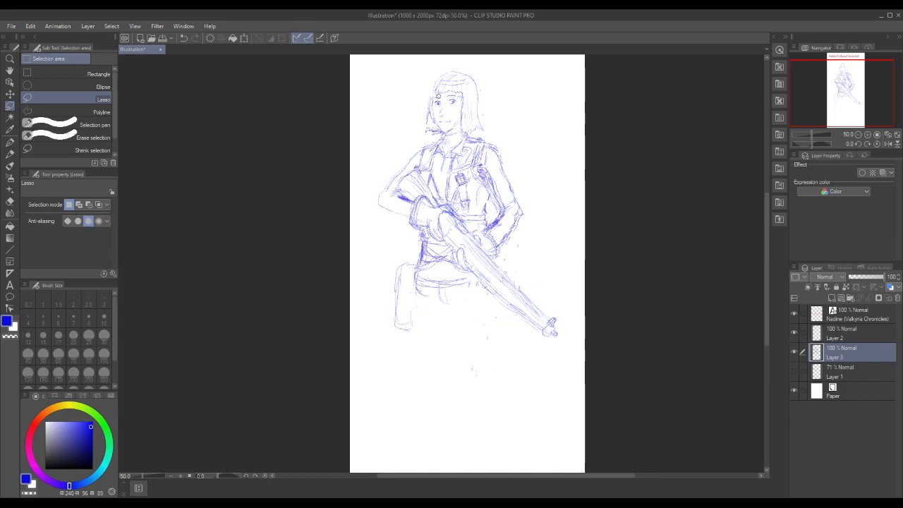
pyautogui.moveTo(435, 84); pyautogui.dragTo(433, 91)
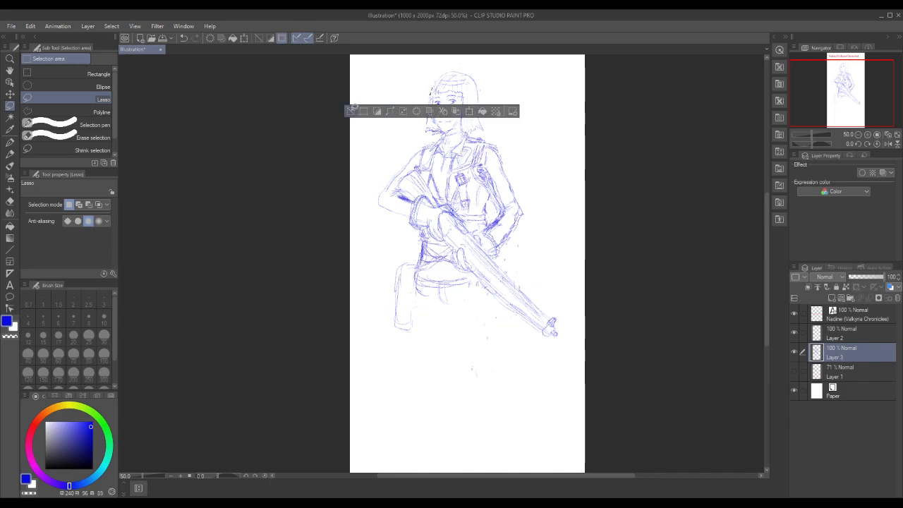
pyautogui.click(351, 113)
pyautogui.click(10, 154)
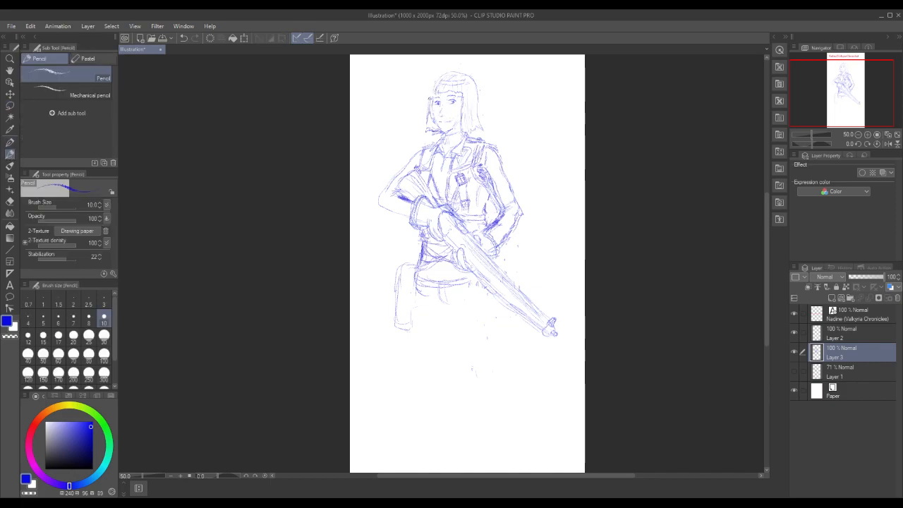
pyautogui.moveTo(439, 80); pyautogui.dragTo(430, 96)
pyautogui.click(794, 372)
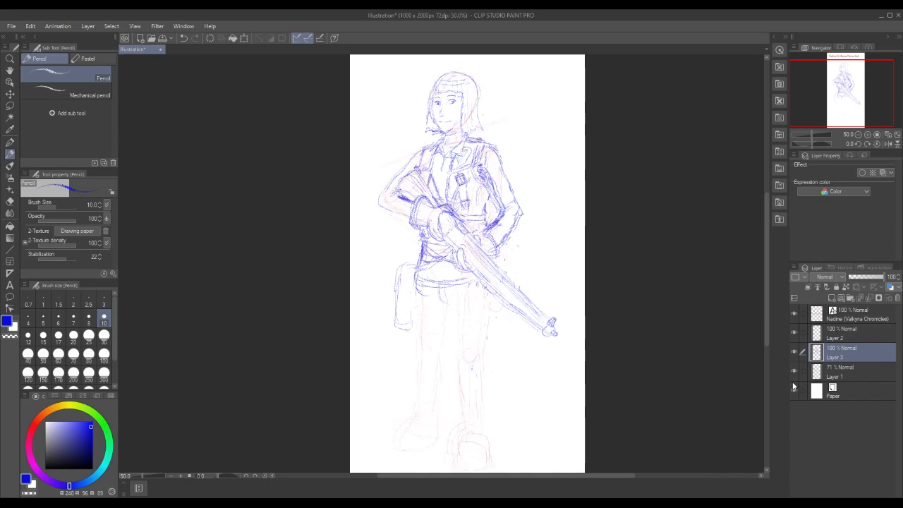
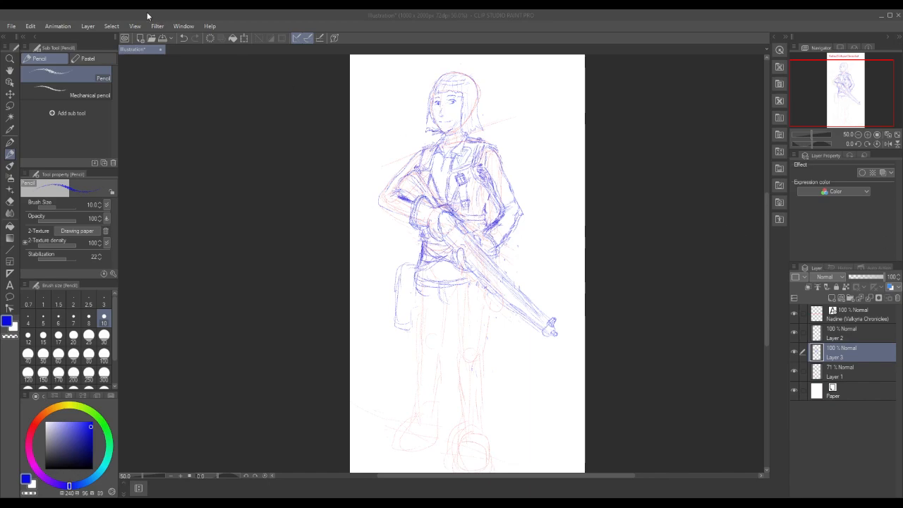
# Save the illustration under the file name nadine
pyautogui.click(11, 27)
pyautogui.click(34, 100)
pyautogui.press('Return')
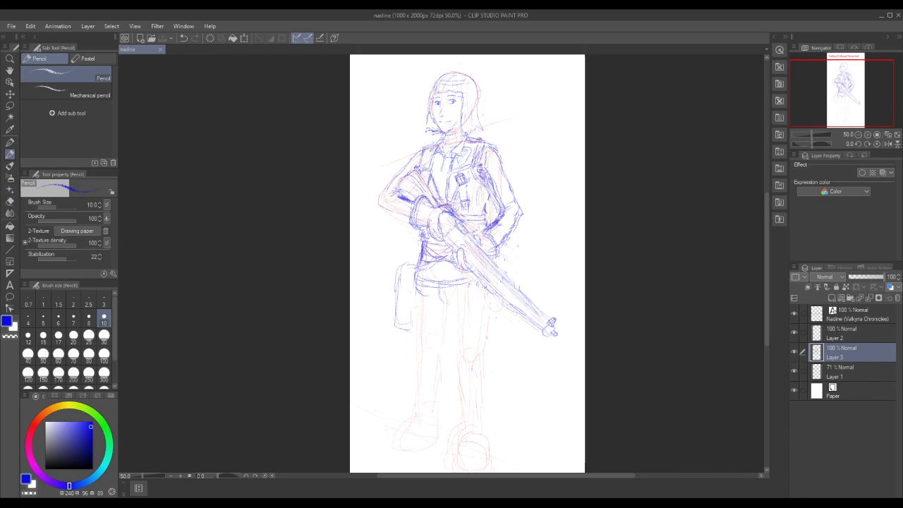
# Lasso the lower jacket front above the rifle, shorten it slightly from below with Free Transform, and clear the selection
pyautogui.click(9, 106)
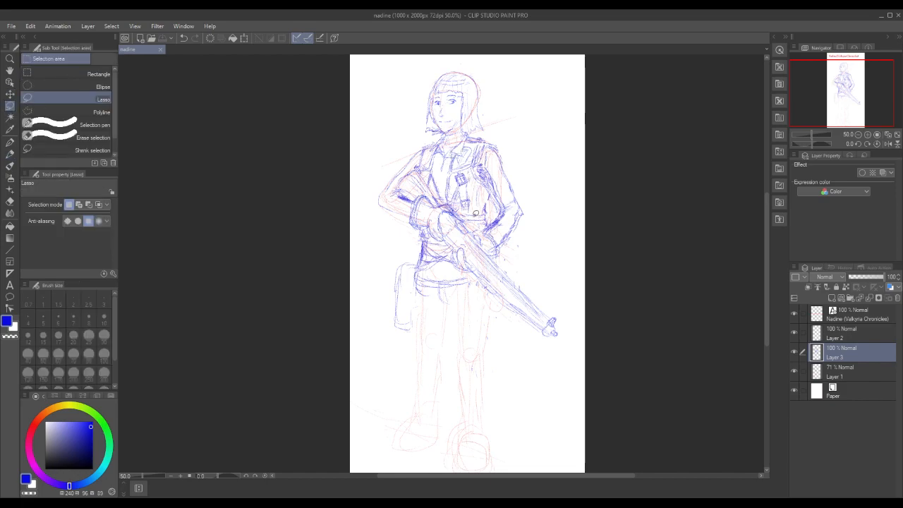
pyautogui.moveTo(482, 226)
pyautogui.mouseDown()
pyautogui.moveTo(495, 205)
pyautogui.moveTo(492, 182)
pyautogui.moveTo(478, 168)
pyautogui.moveTo(432, 170)
pyautogui.moveTo(429, 186)
pyautogui.moveTo(461, 205)
pyautogui.moveTo(472, 226)
pyautogui.mouseUp()
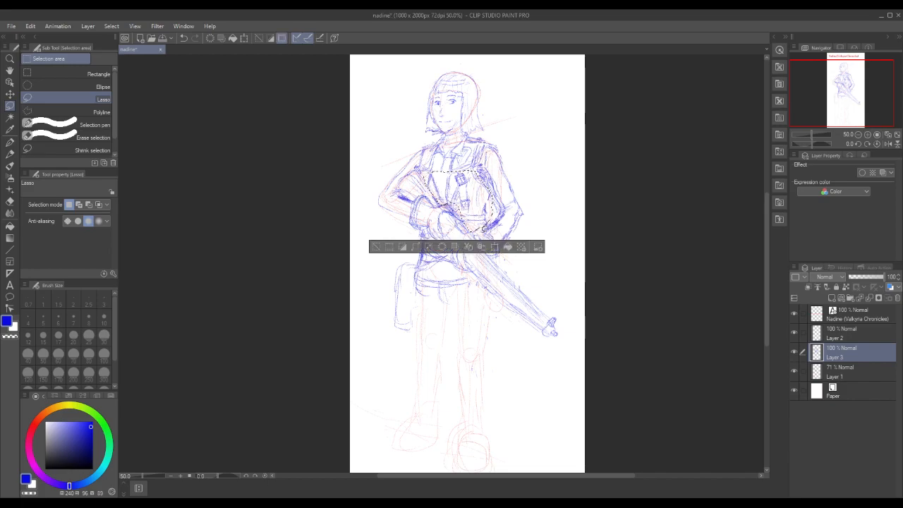
pyautogui.click(31, 26)
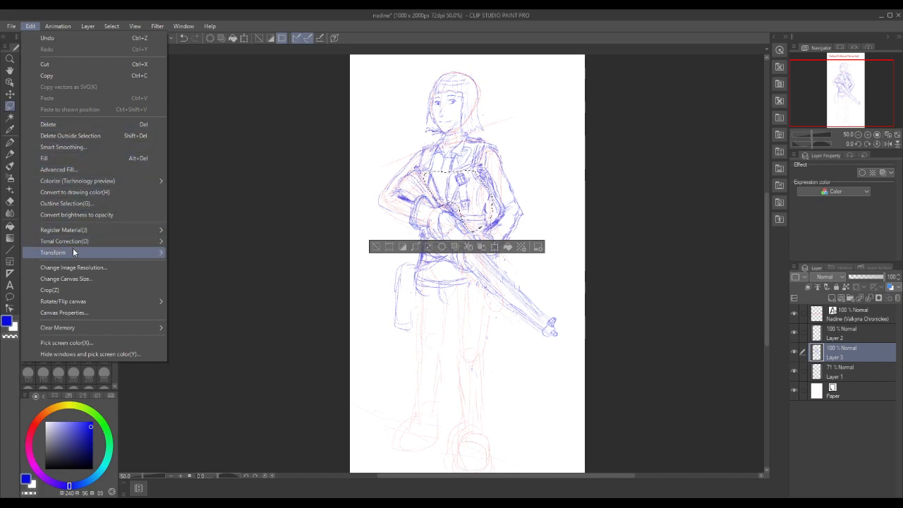
pyautogui.moveTo(74, 252)
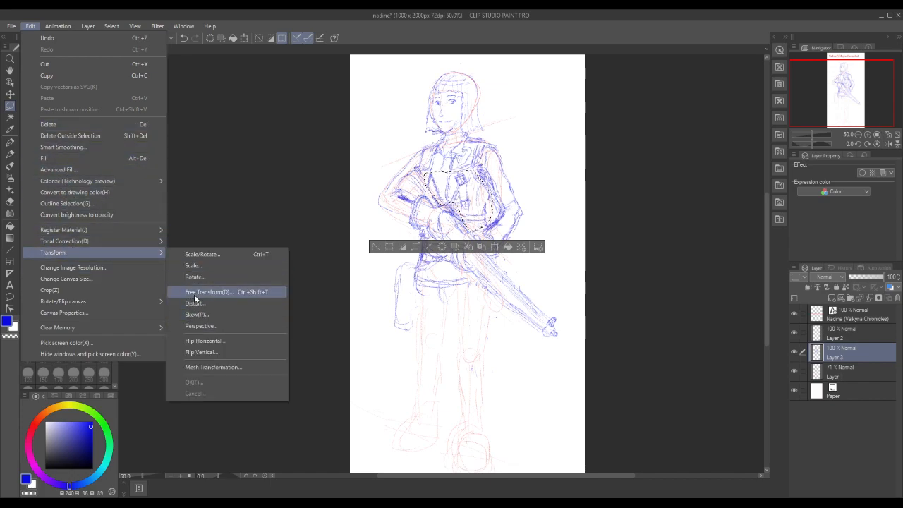
pyautogui.click(193, 292)
pyautogui.moveTo(458, 233); pyautogui.dragTo(458, 224)
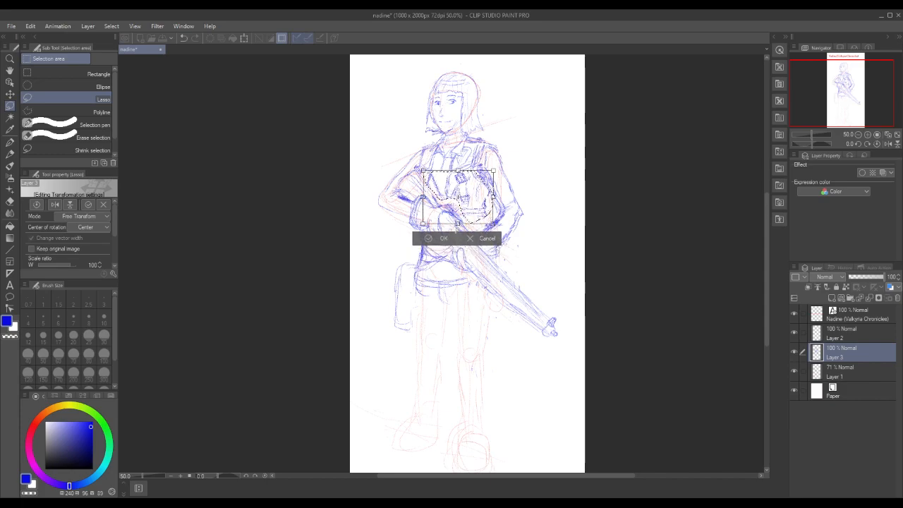
pyautogui.click(445, 242)
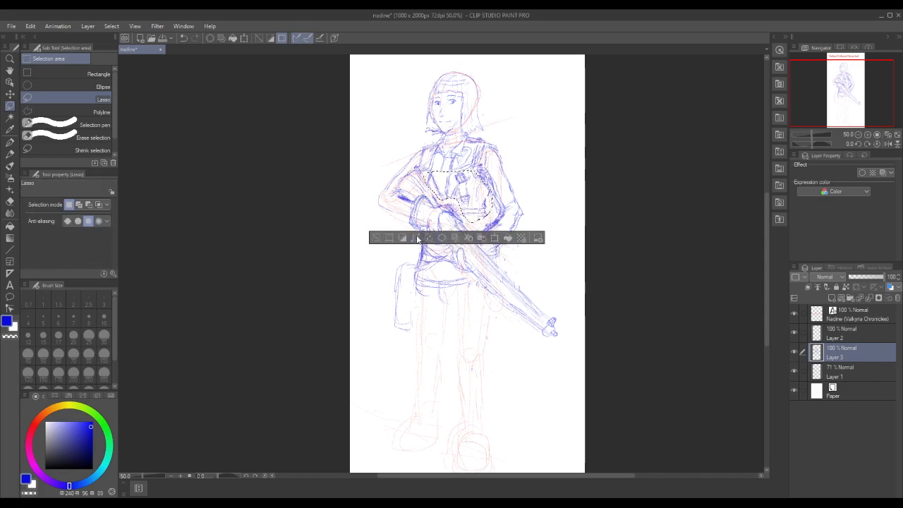
pyautogui.click(384, 235)
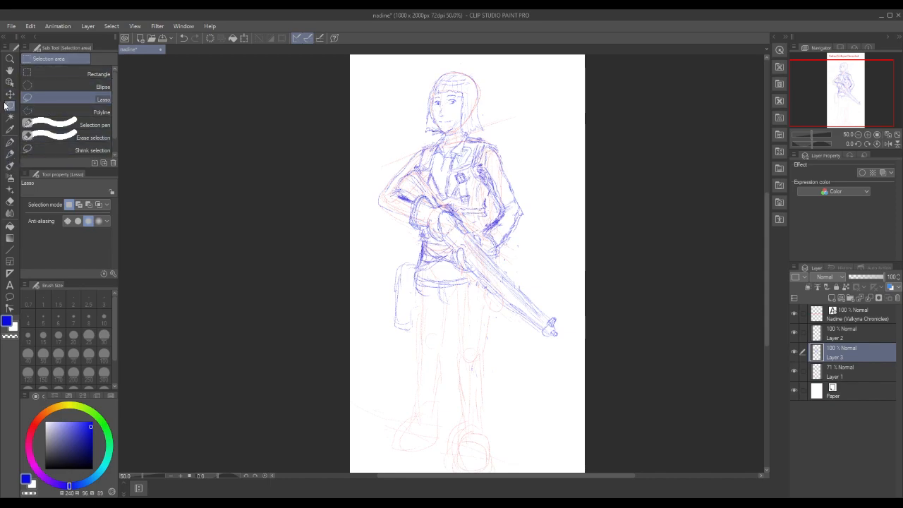
# Lasso the hip band with the long stock-side pouch, move both up and slightly outward to meet the shortened torso, and deselect
pyautogui.moveTo(389, 252)
pyautogui.mouseDown()
pyautogui.moveTo(385, 314)
pyautogui.moveTo(421, 338)
pyautogui.moveTo(460, 299)
pyautogui.moveTo(479, 292)
pyautogui.moveTo(446, 244)
pyautogui.moveTo(413, 230)
pyautogui.moveTo(388, 253)
pyautogui.mouseUp()
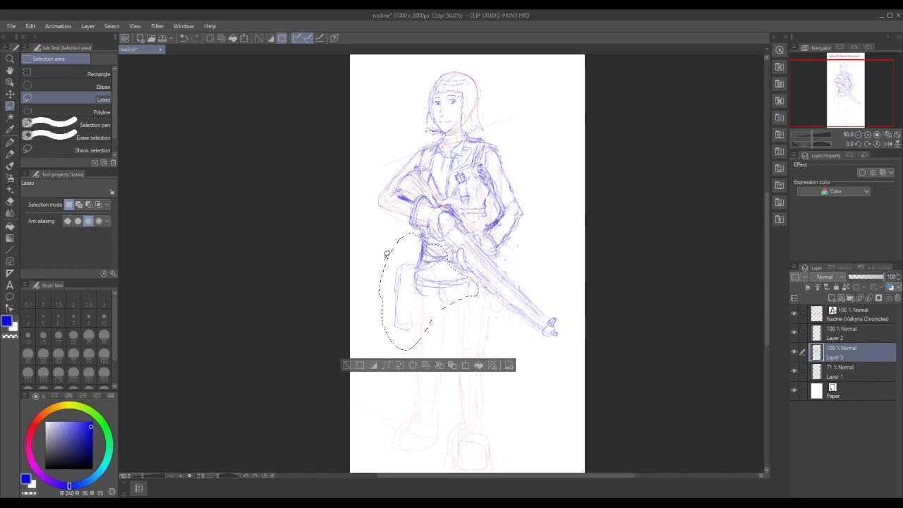
pyautogui.click(465, 365)
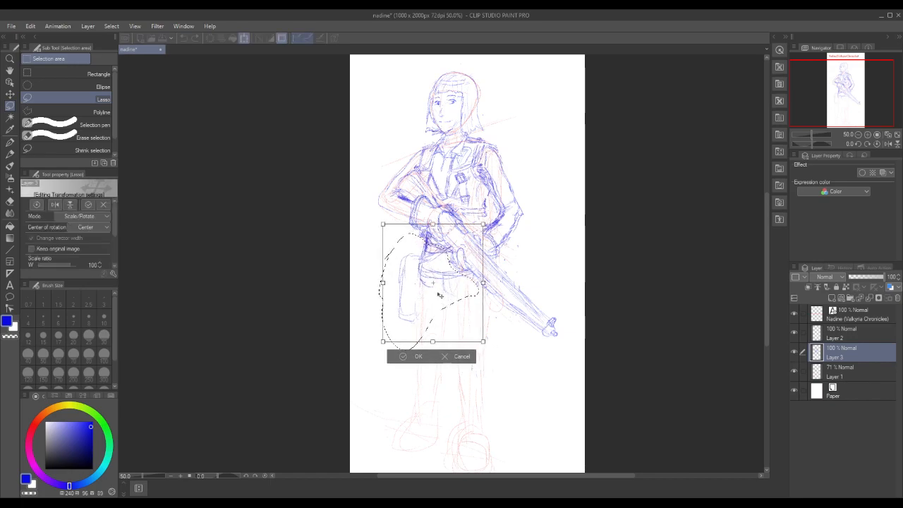
pyautogui.moveTo(439, 294); pyautogui.dragTo(449, 292)
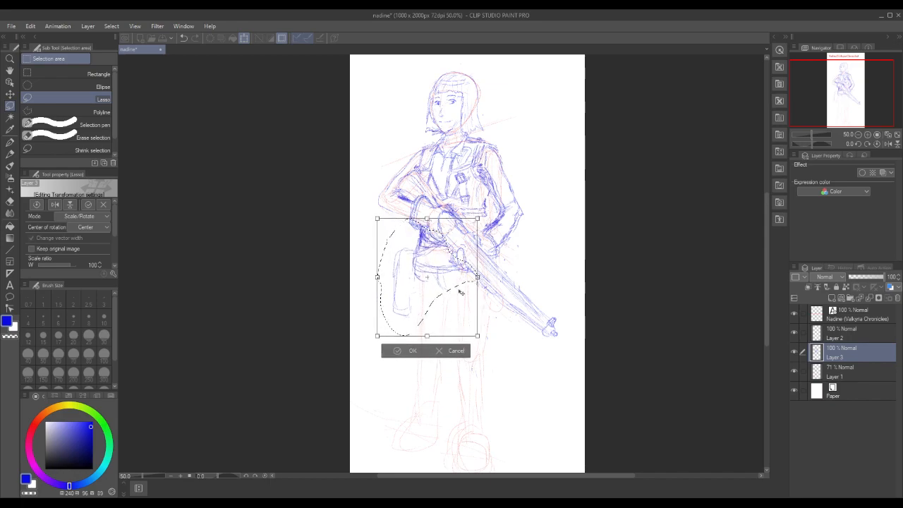
pyautogui.click(398, 350)
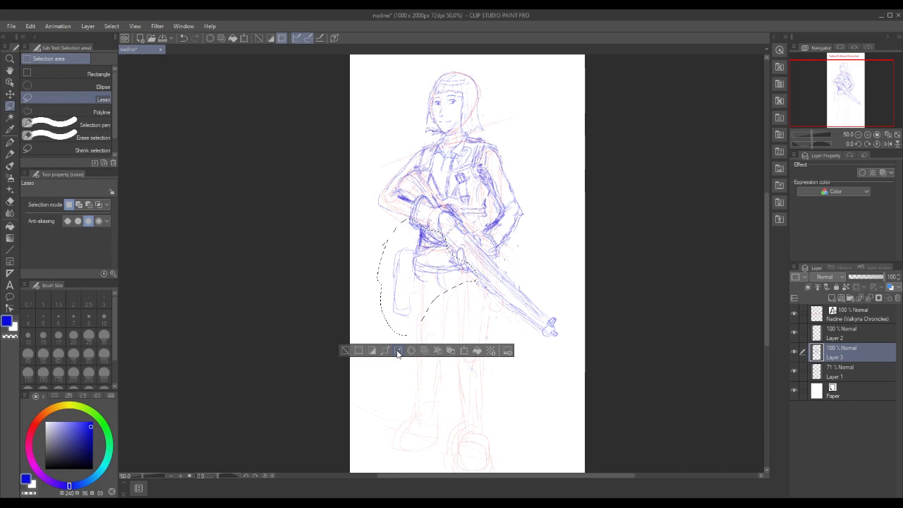
pyautogui.click(346, 350)
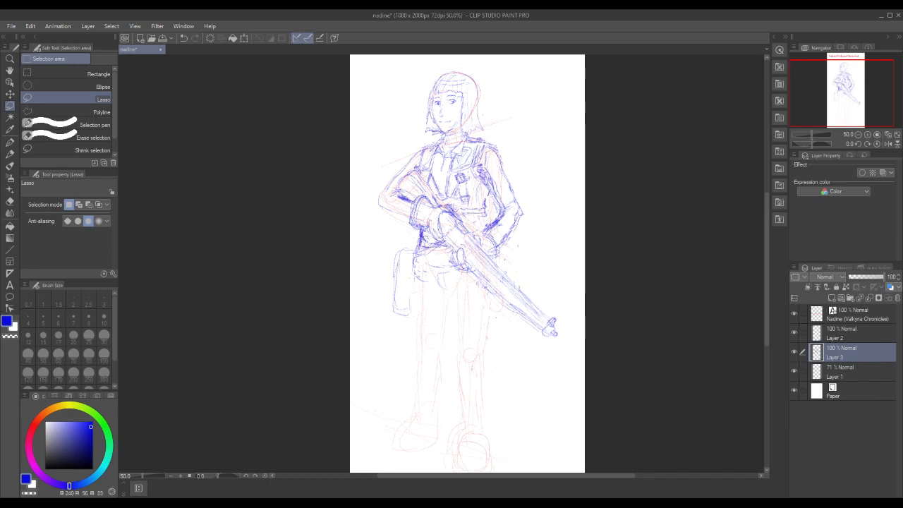
# Try redrawing the waist lines just below the stock-side hand in blue pencil, and undo the trial strokes
pyautogui.moveTo(429, 230); pyautogui.dragTo(432, 239)
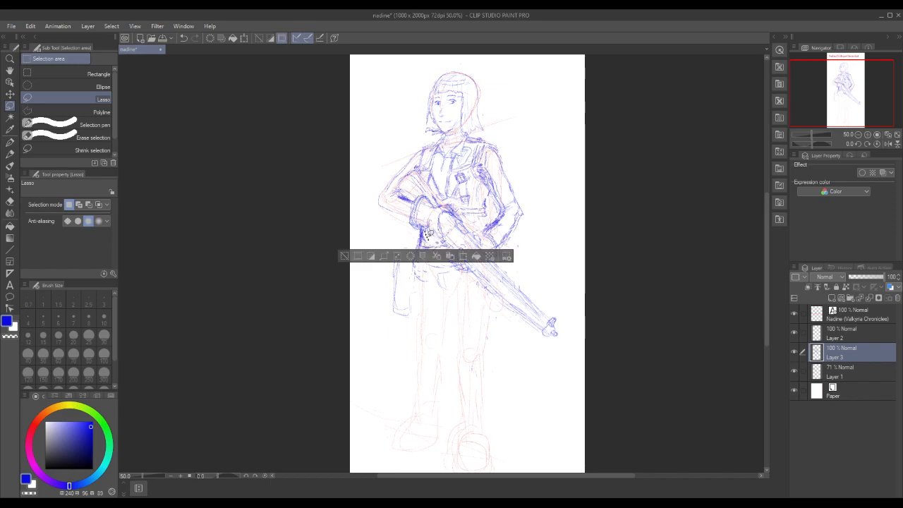
pyautogui.click(345, 255)
pyautogui.click(9, 153)
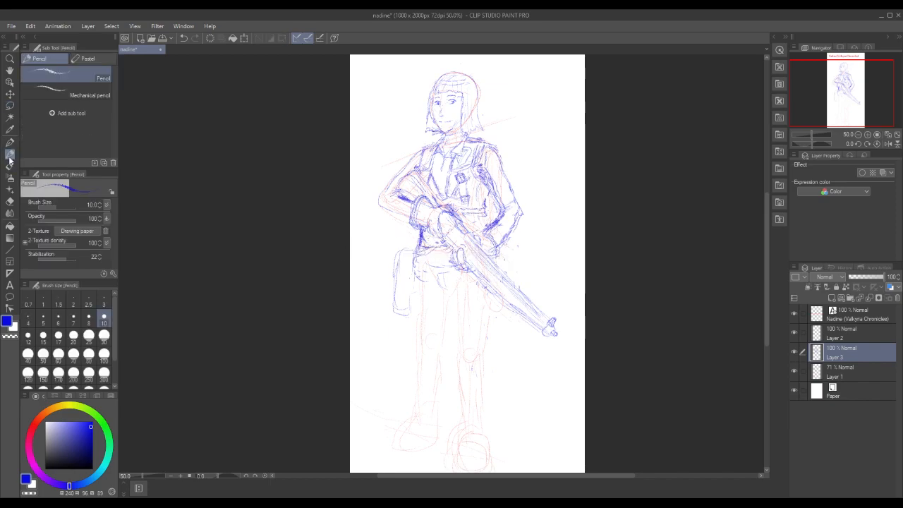
pyautogui.moveTo(425, 242); pyautogui.dragTo(434, 245)
pyautogui.moveTo(429, 241); pyautogui.dragTo(441, 246)
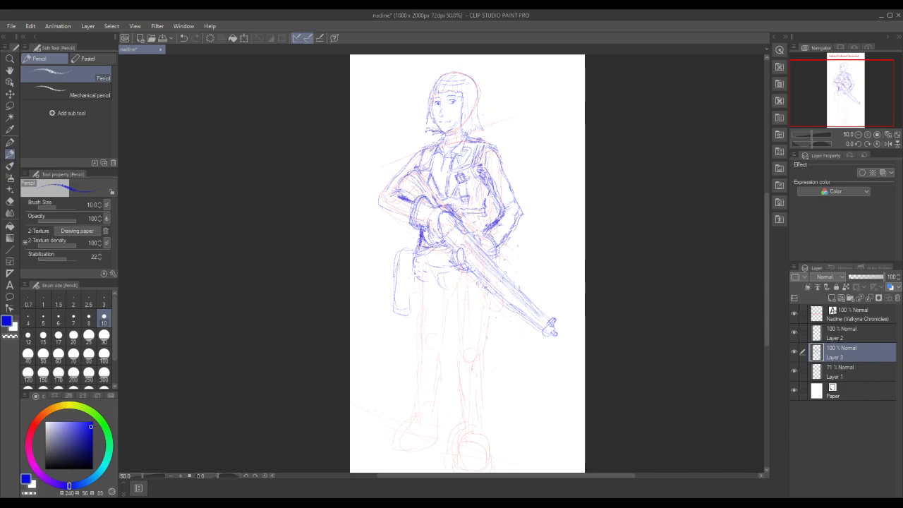
pyautogui.hotkey('ctrl', 'z')
pyautogui.hotkey('ctrl', 'z')
pyautogui.hotkey('ctrl', 'z')
pyautogui.hotkey('ctrl', 'z')
pyautogui.hotkey('ctrl', 'z')
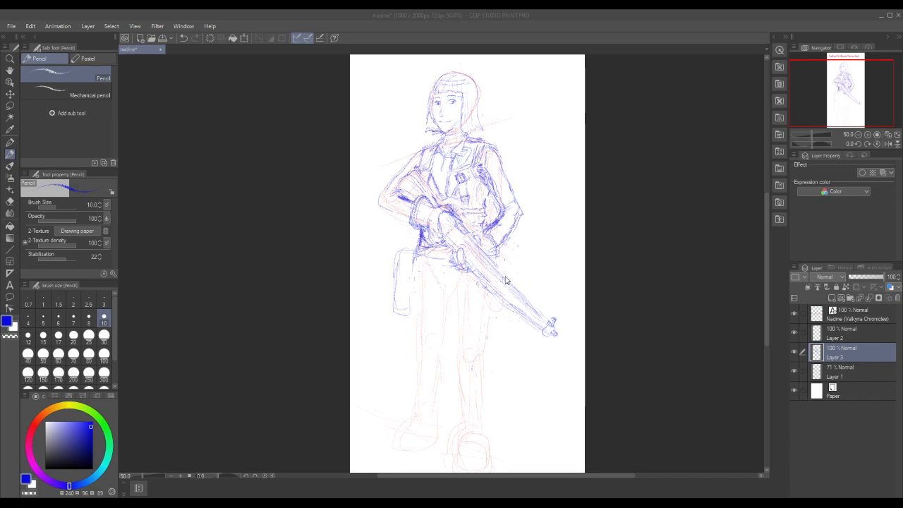
# Redraw the jacket's lower front band above the rifle in blue pencil and add short detail strokes along the front opening
pyautogui.click(493, 256)
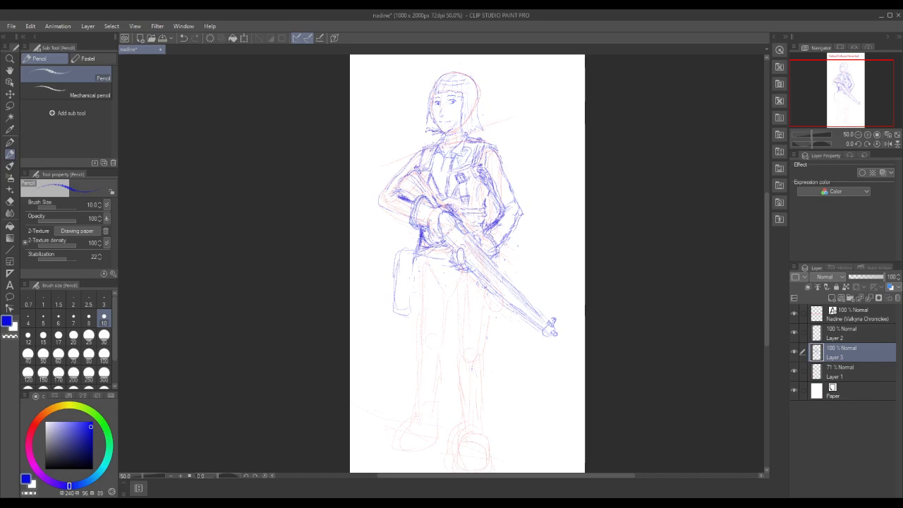
pyautogui.moveTo(452, 185)
pyautogui.mouseDown()
pyautogui.moveTo(450, 201)
pyautogui.moveTo(486, 209)
pyautogui.mouseUp()
pyautogui.moveTo(461, 208); pyautogui.dragTo(483, 208)
pyautogui.moveTo(433, 185); pyautogui.dragTo(440, 190)
pyautogui.moveTo(434, 186); pyautogui.dragTo(439, 187)
pyautogui.moveTo(449, 192); pyautogui.dragTo(450, 202)
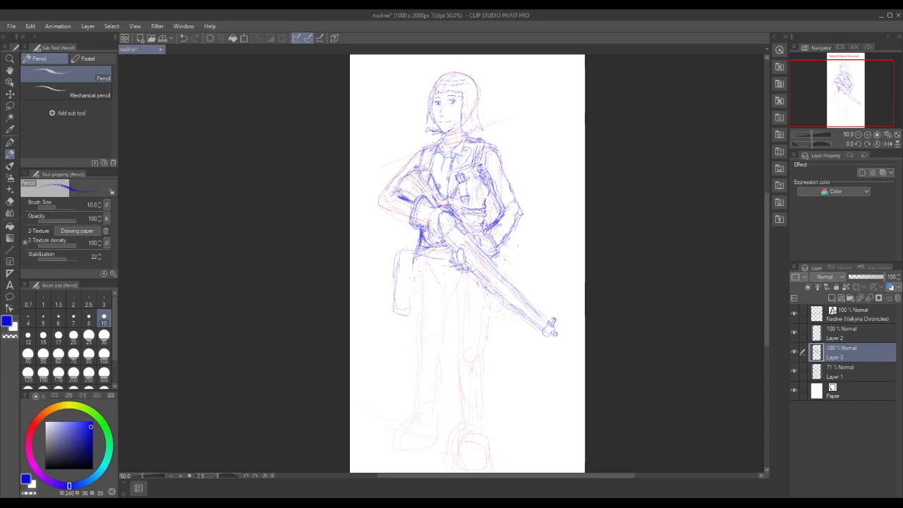